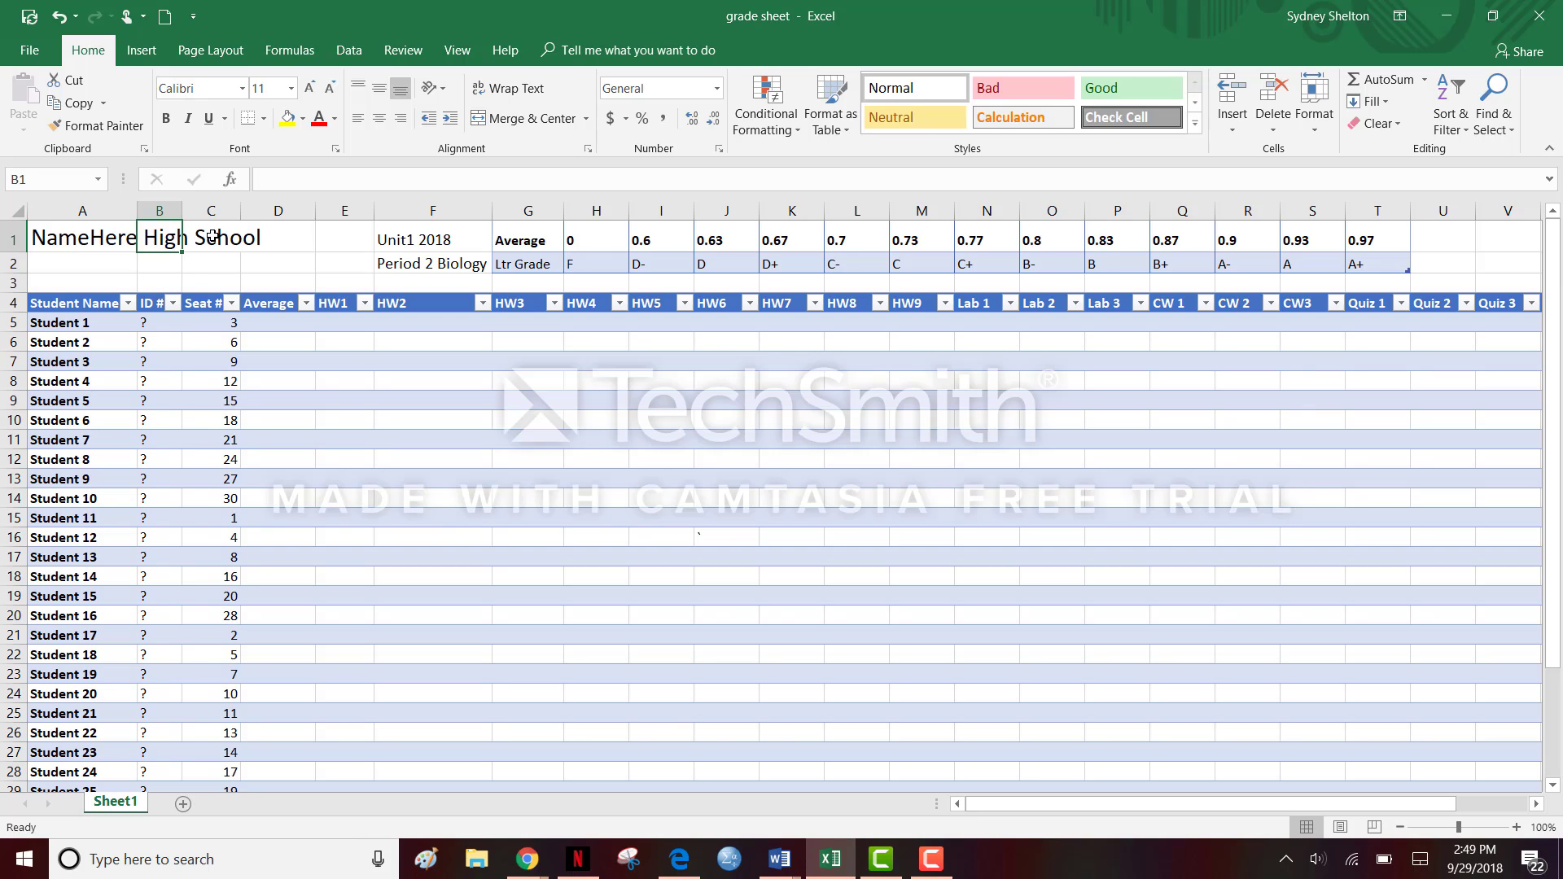
Review the school title, unit and class period cells, and check the options available for the sheet
{"action": "left_click", "coordinate": [208, 237]}
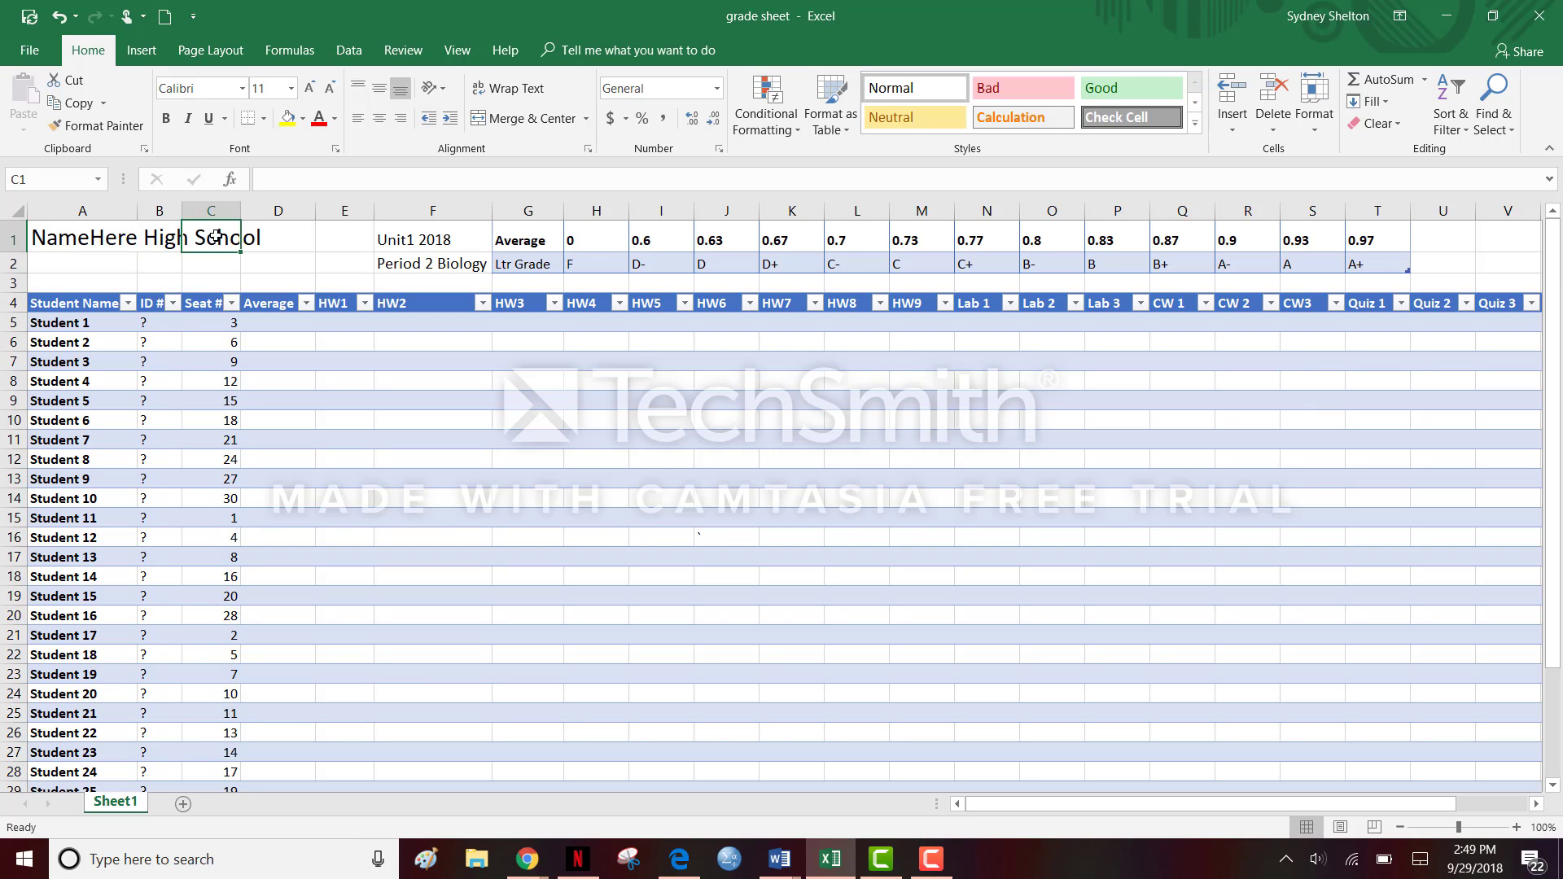
{"action": "left_click", "coordinate": [404, 238]}
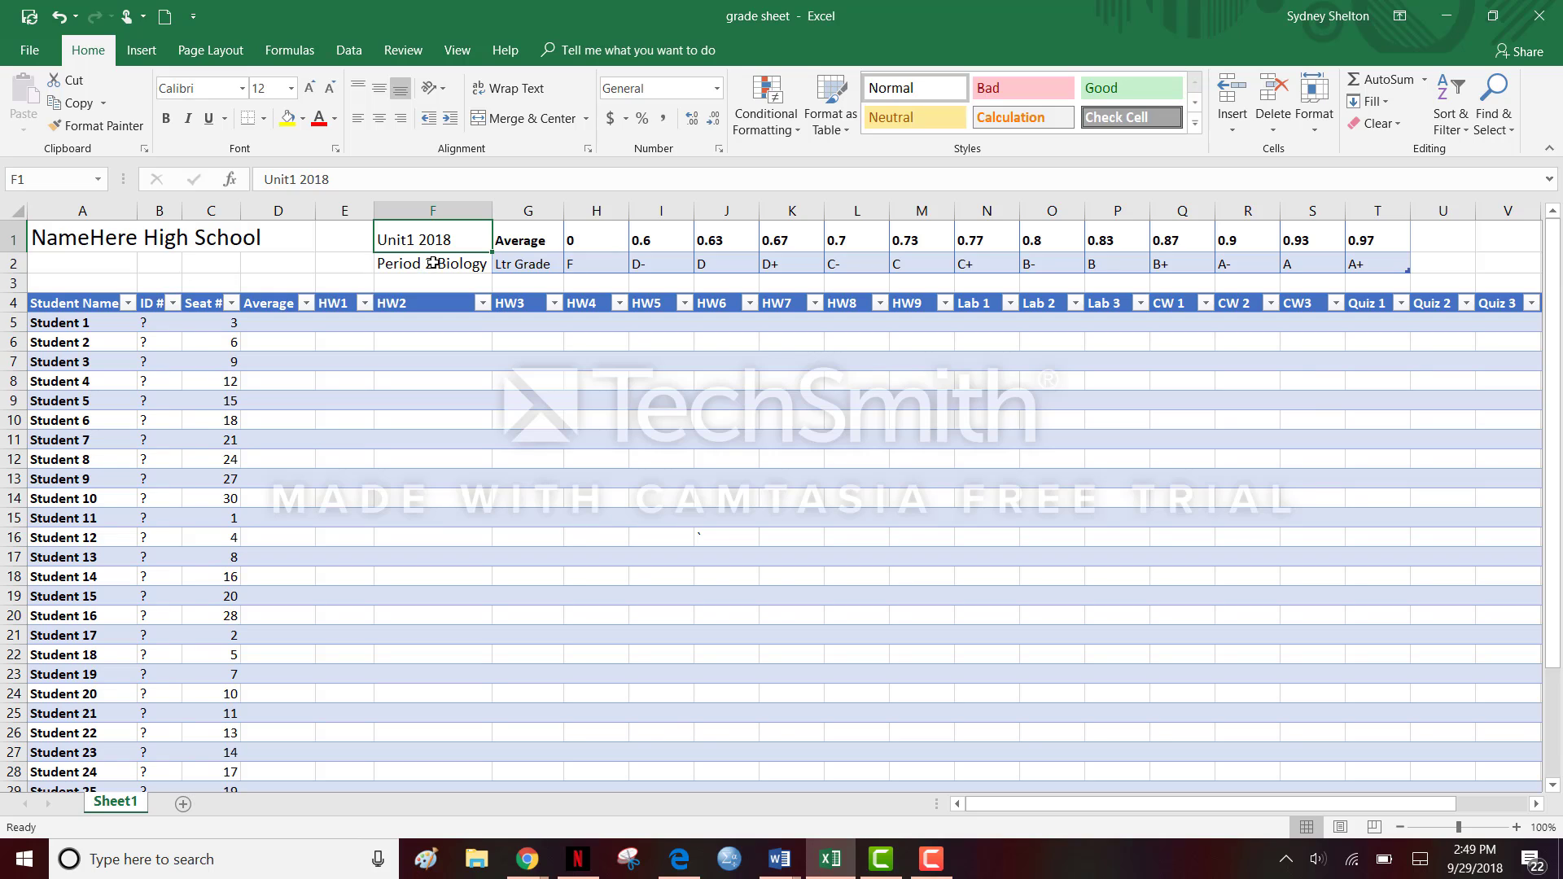
{"action": "left_click", "coordinate": [430, 264]}
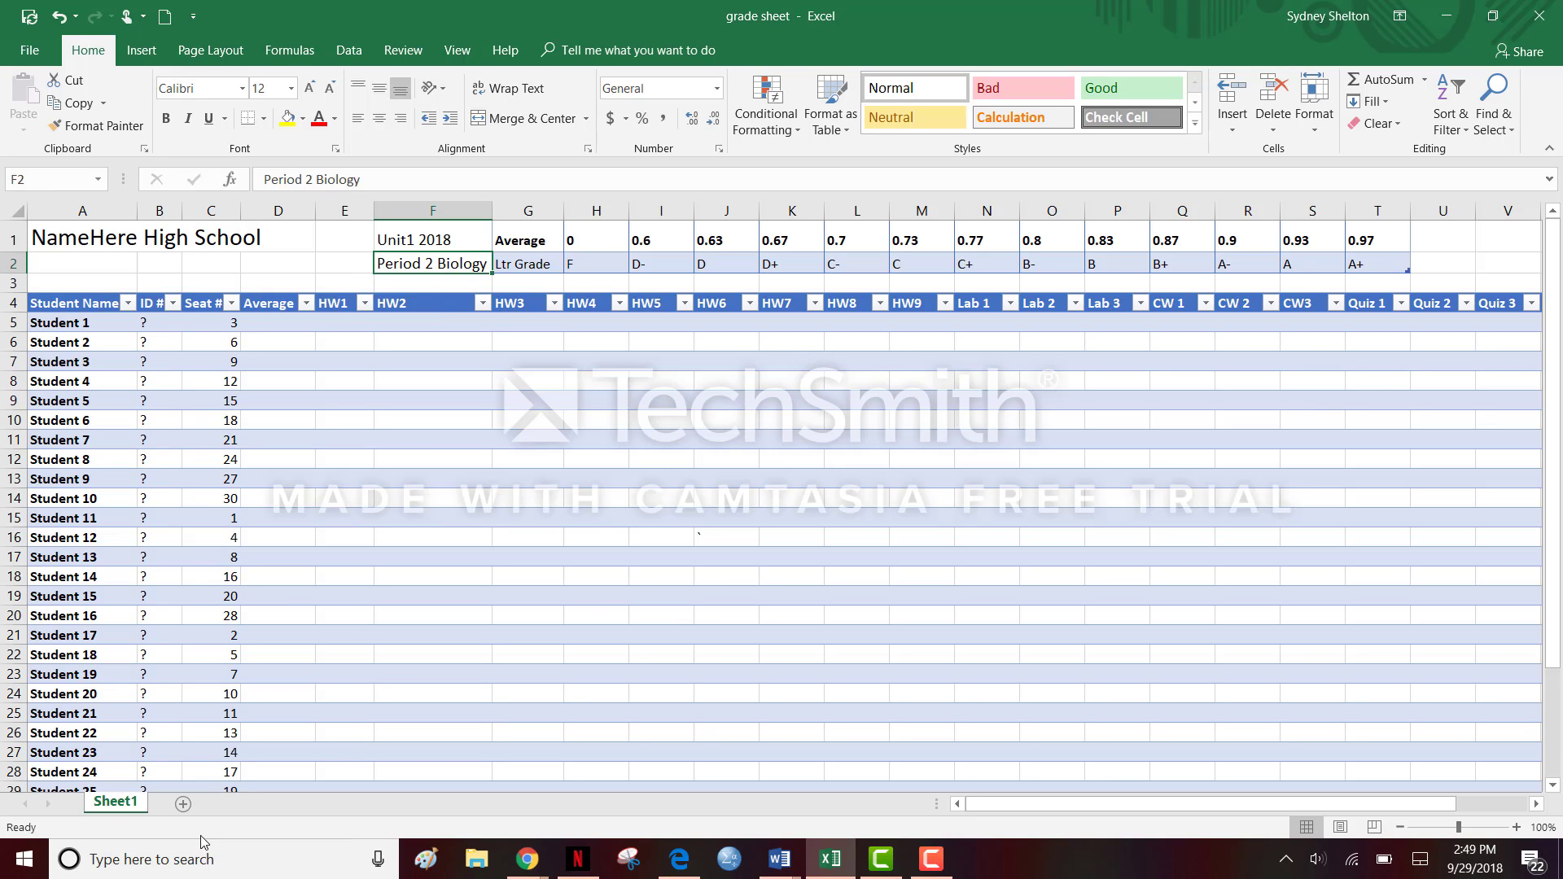
{"action": "right_click", "coordinate": [141, 807]}
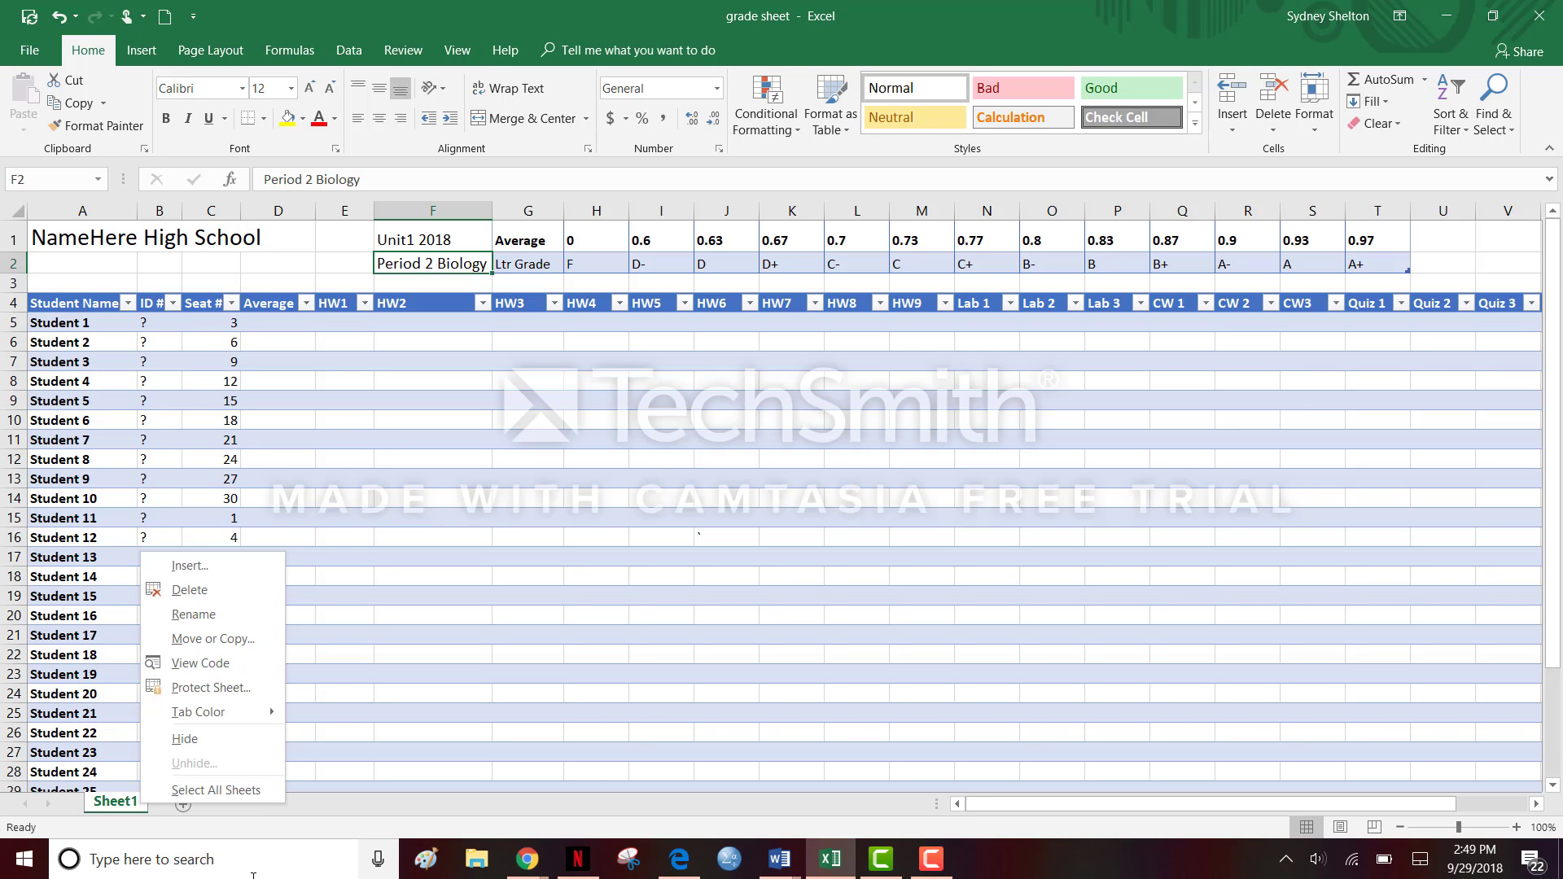
{"action": "left_click", "coordinate": [210, 831]}
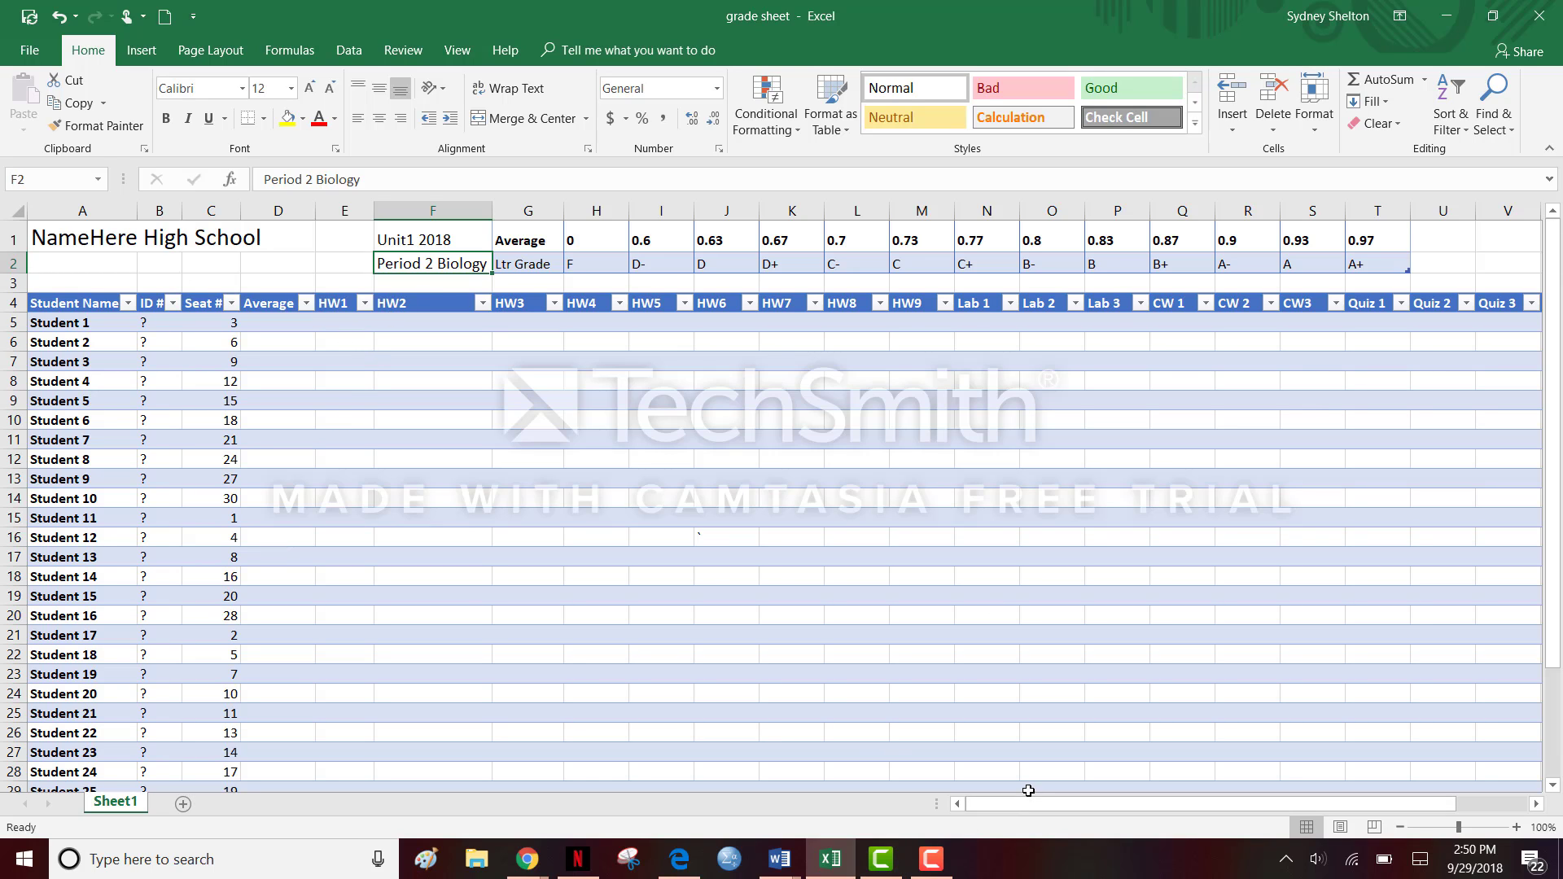
Look through the grade table's assignment and test columns and its student rows from Student 1 to Student 31
{"action": "left_click_drag", "start_coordinate": [1012, 802], "coordinate": [1122, 796]}
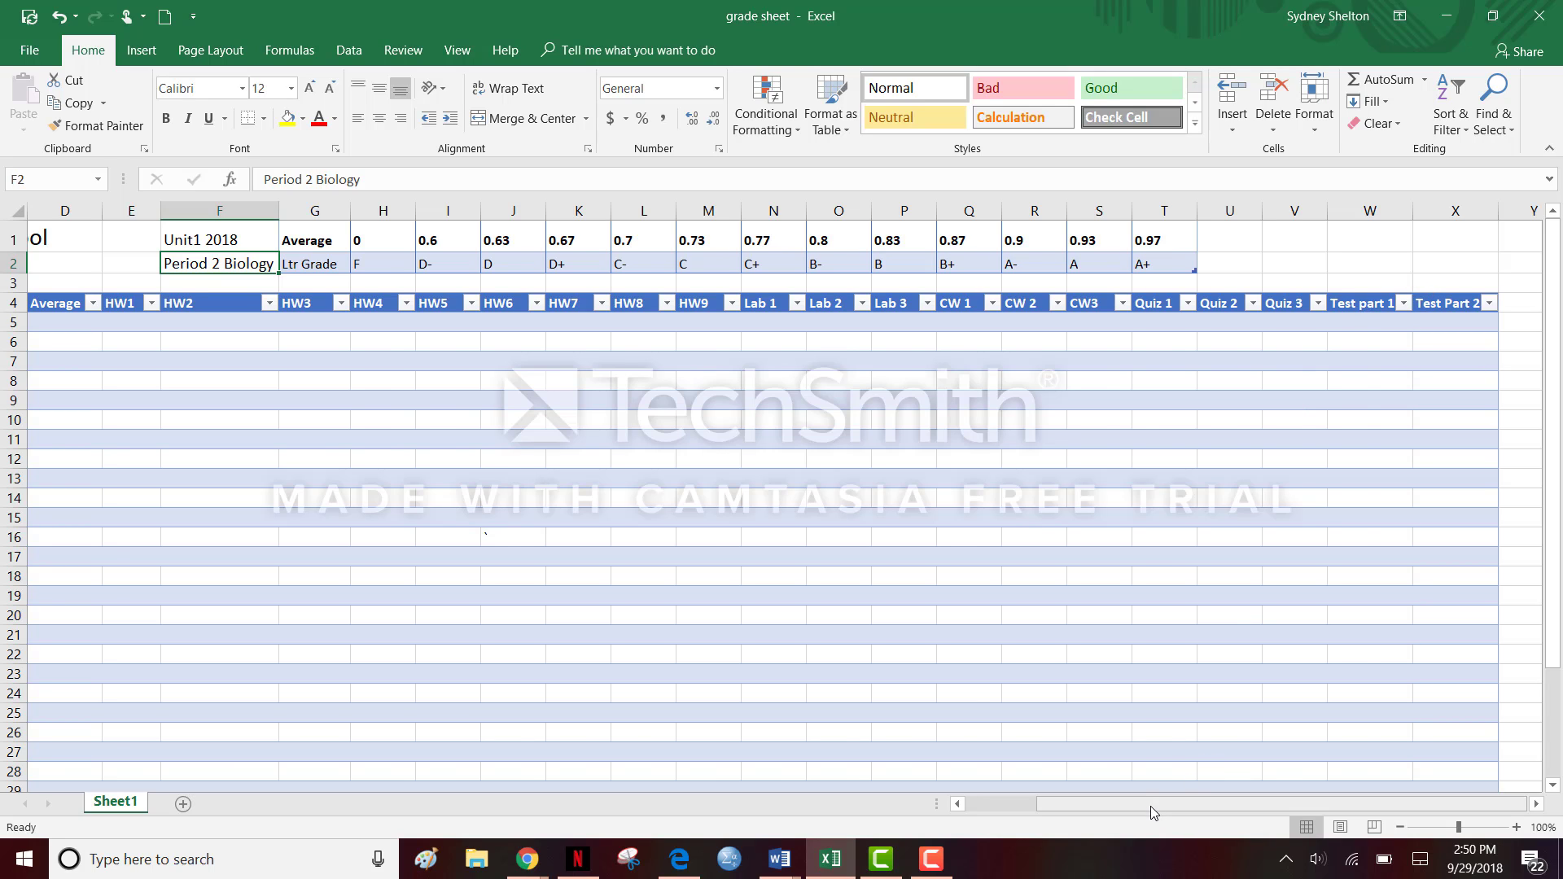
{"action": "left_click_drag", "start_coordinate": [1150, 805], "coordinate": [1058, 808]}
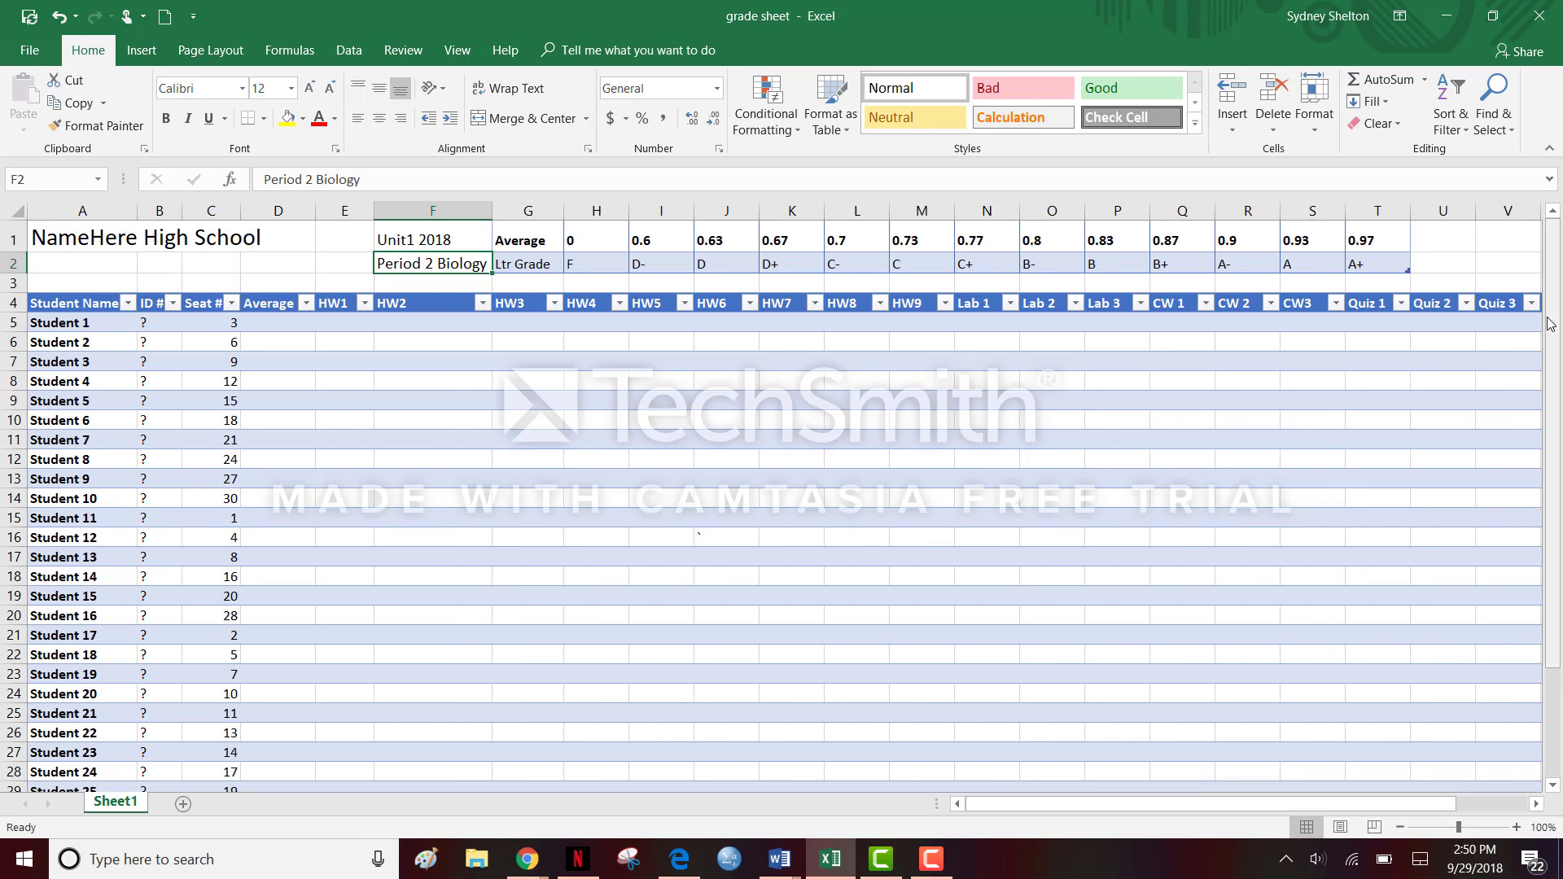
{"action": "left_click_drag", "start_coordinate": [1553, 337], "coordinate": [1553, 377]}
{"action": "left_click", "coordinate": [82, 232]}
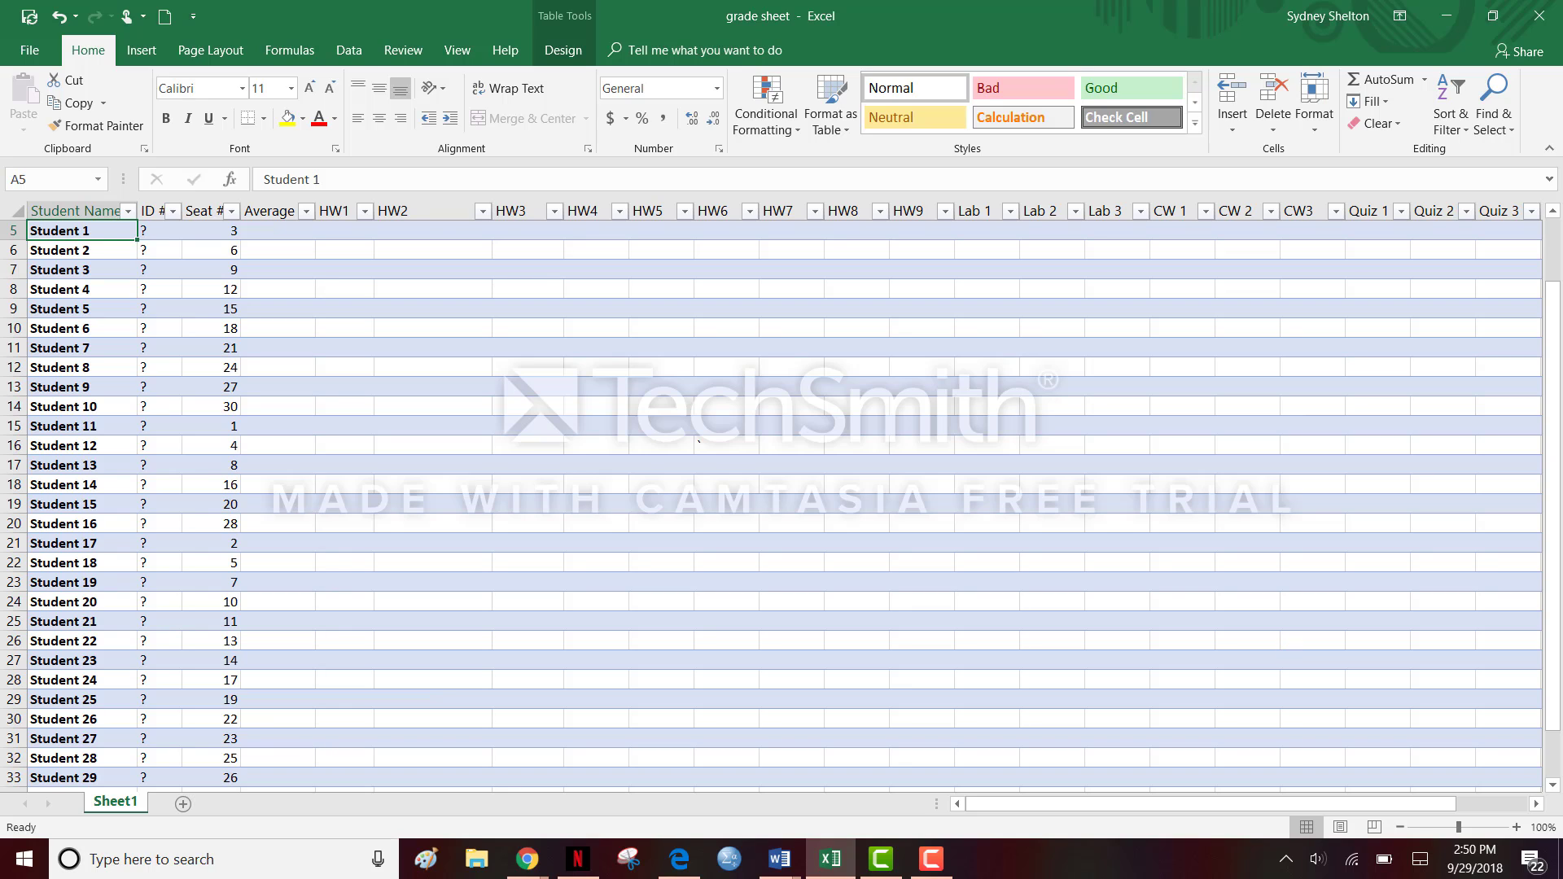
{"action": "left_click_drag", "start_coordinate": [1551, 533], "coordinate": [1546, 579]}
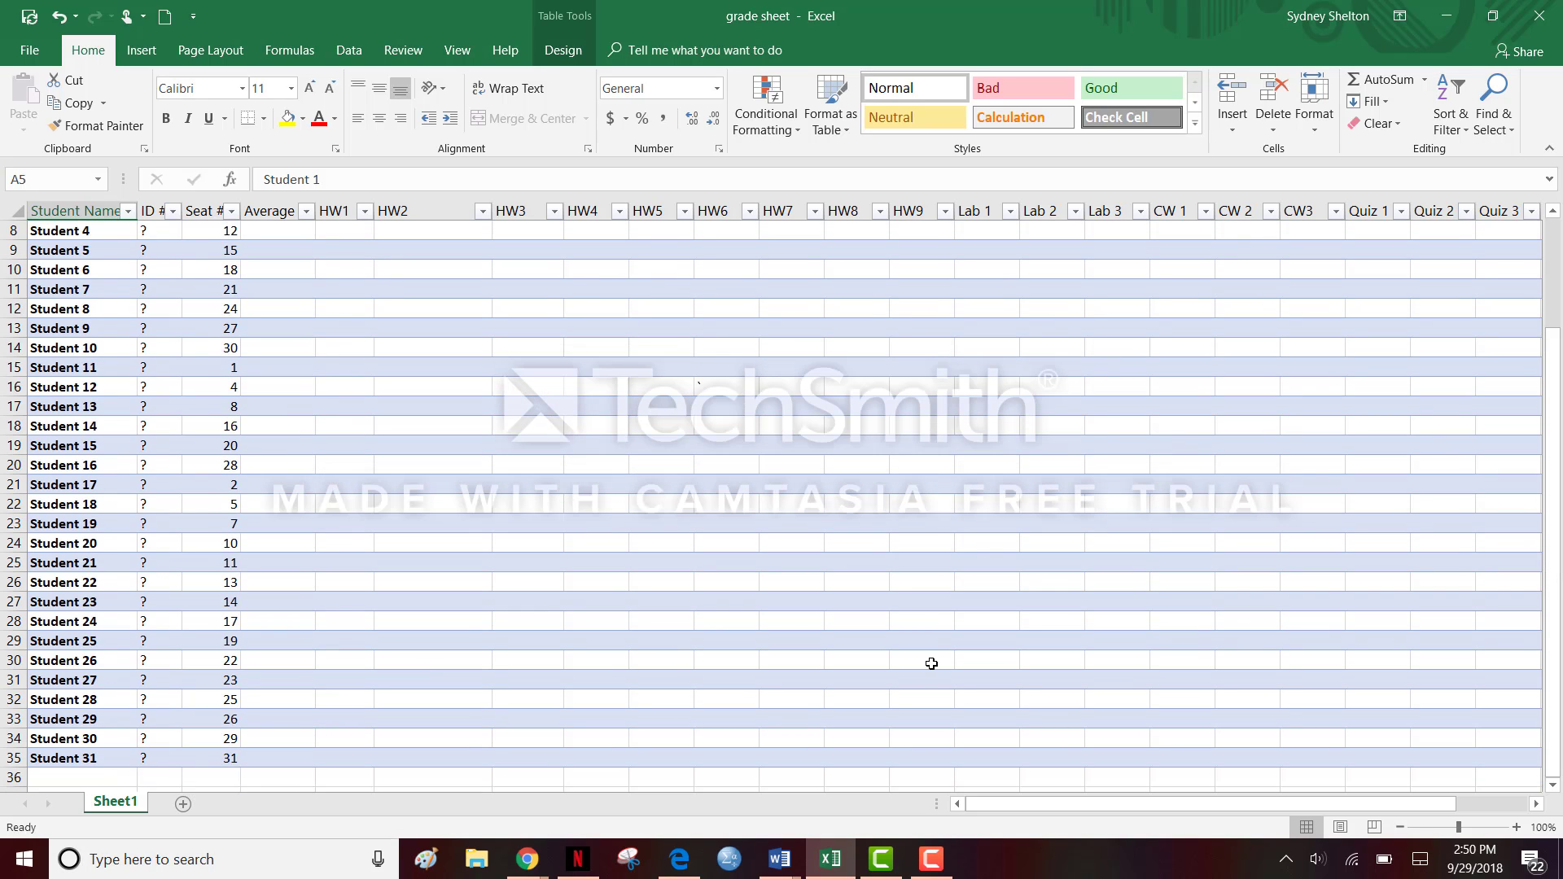
{"action": "left_click", "coordinate": [113, 758]}
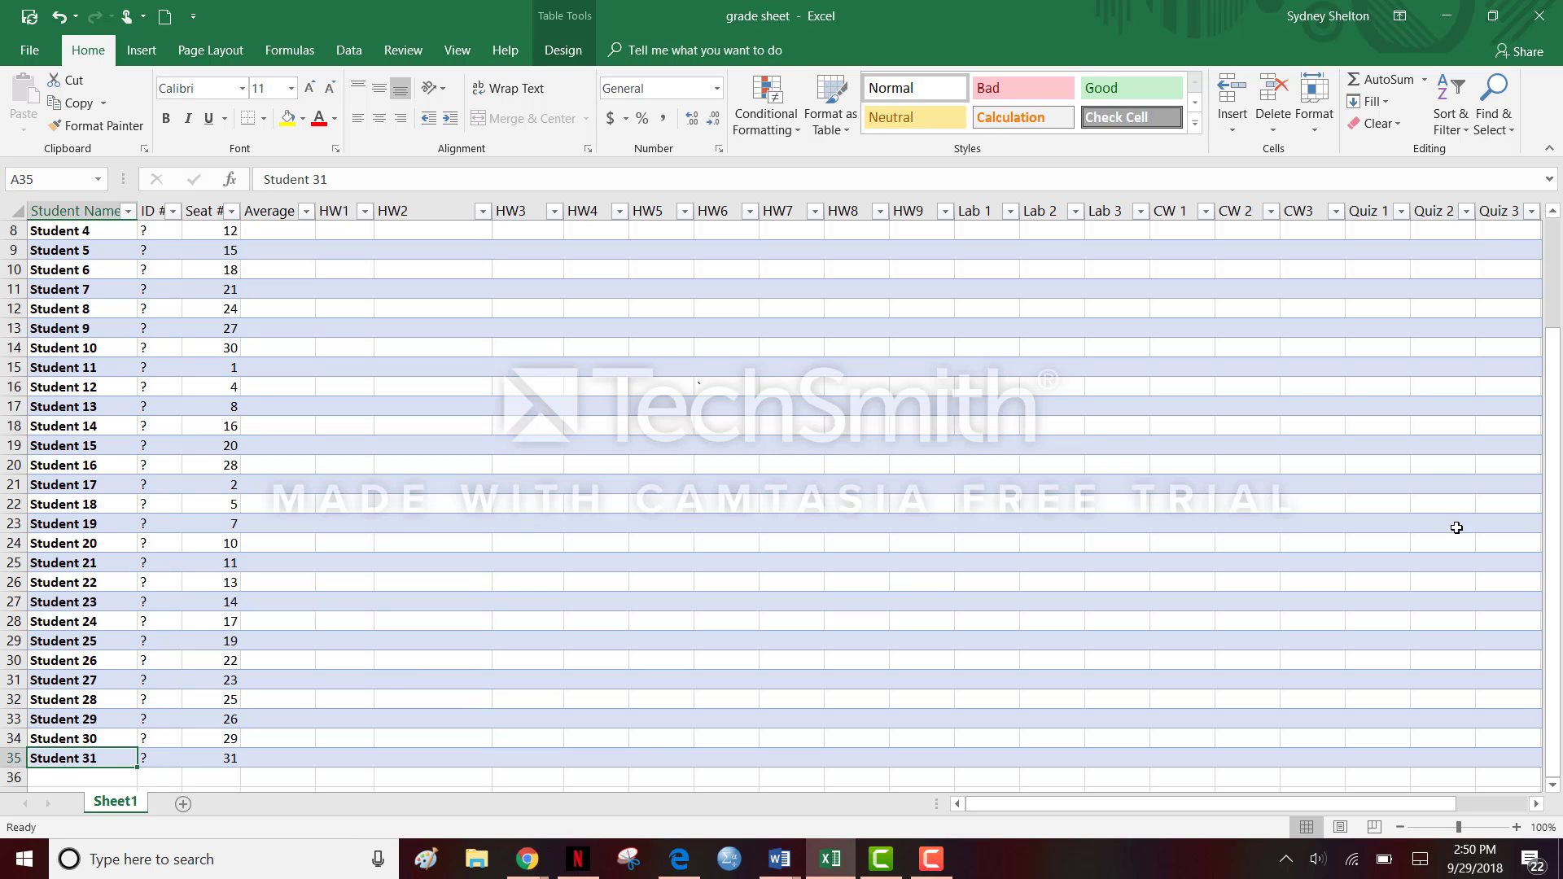
{"action": "left_click_drag", "start_coordinate": [1553, 593], "coordinate": [1549, 456]}
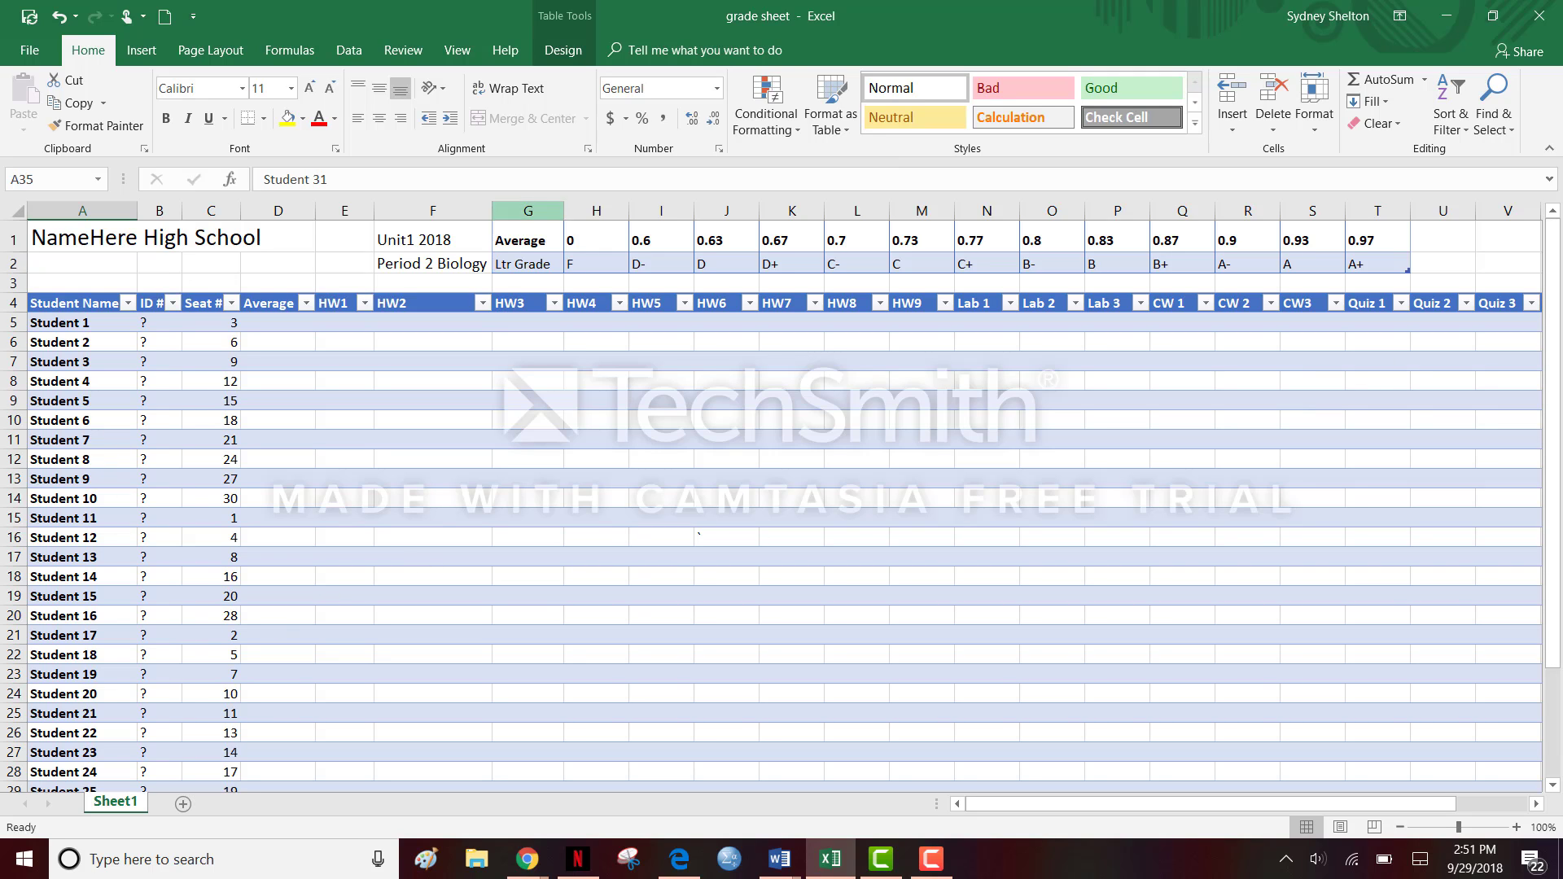
{"action": "scroll", "coordinate": [1531, 504], "scroll_direction": "down", "scroll_amount": 2}
{"action": "left_click", "coordinate": [1531, 504]}
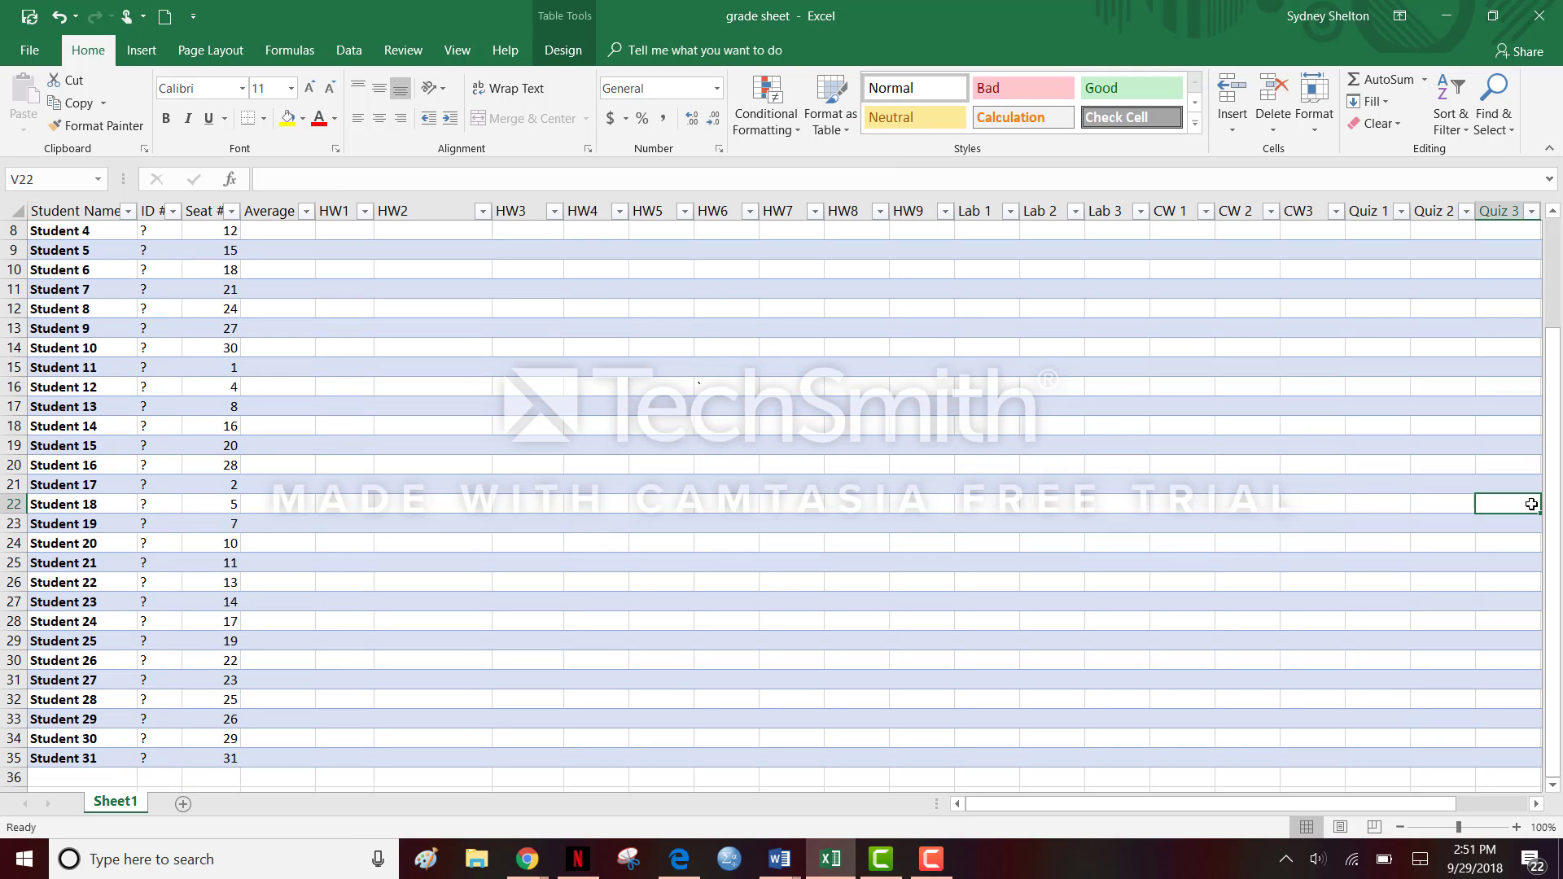
{"action": "left_click_drag", "start_coordinate": [1555, 504], "coordinate": [1553, 424]}
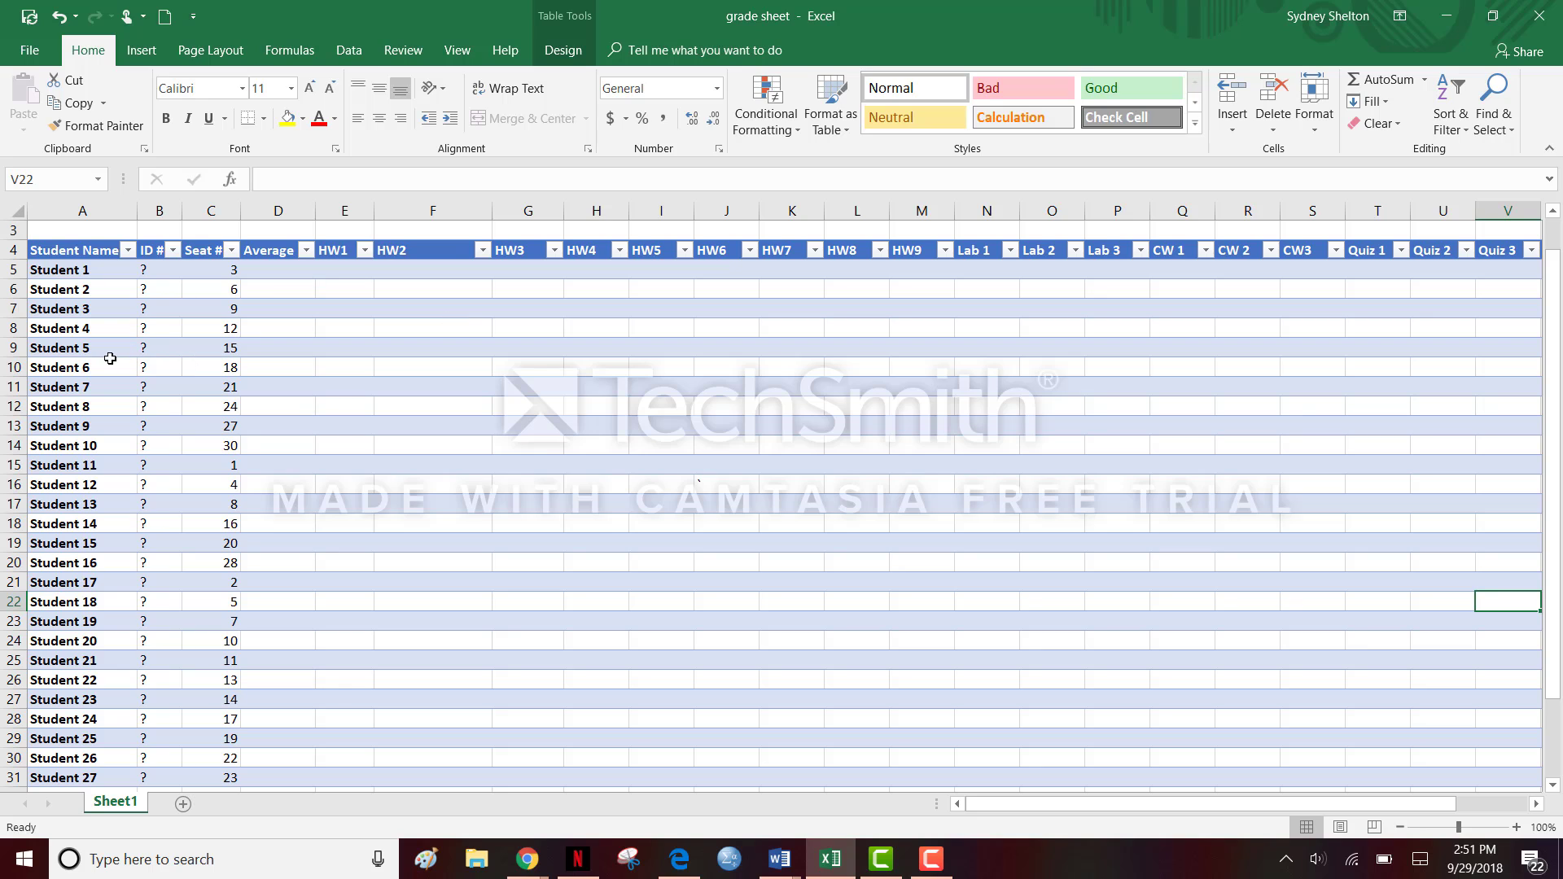
Inspect the sorting and filtering options and the value list for the Seat # column without applying any
{"action": "left_click", "coordinate": [141, 49]}
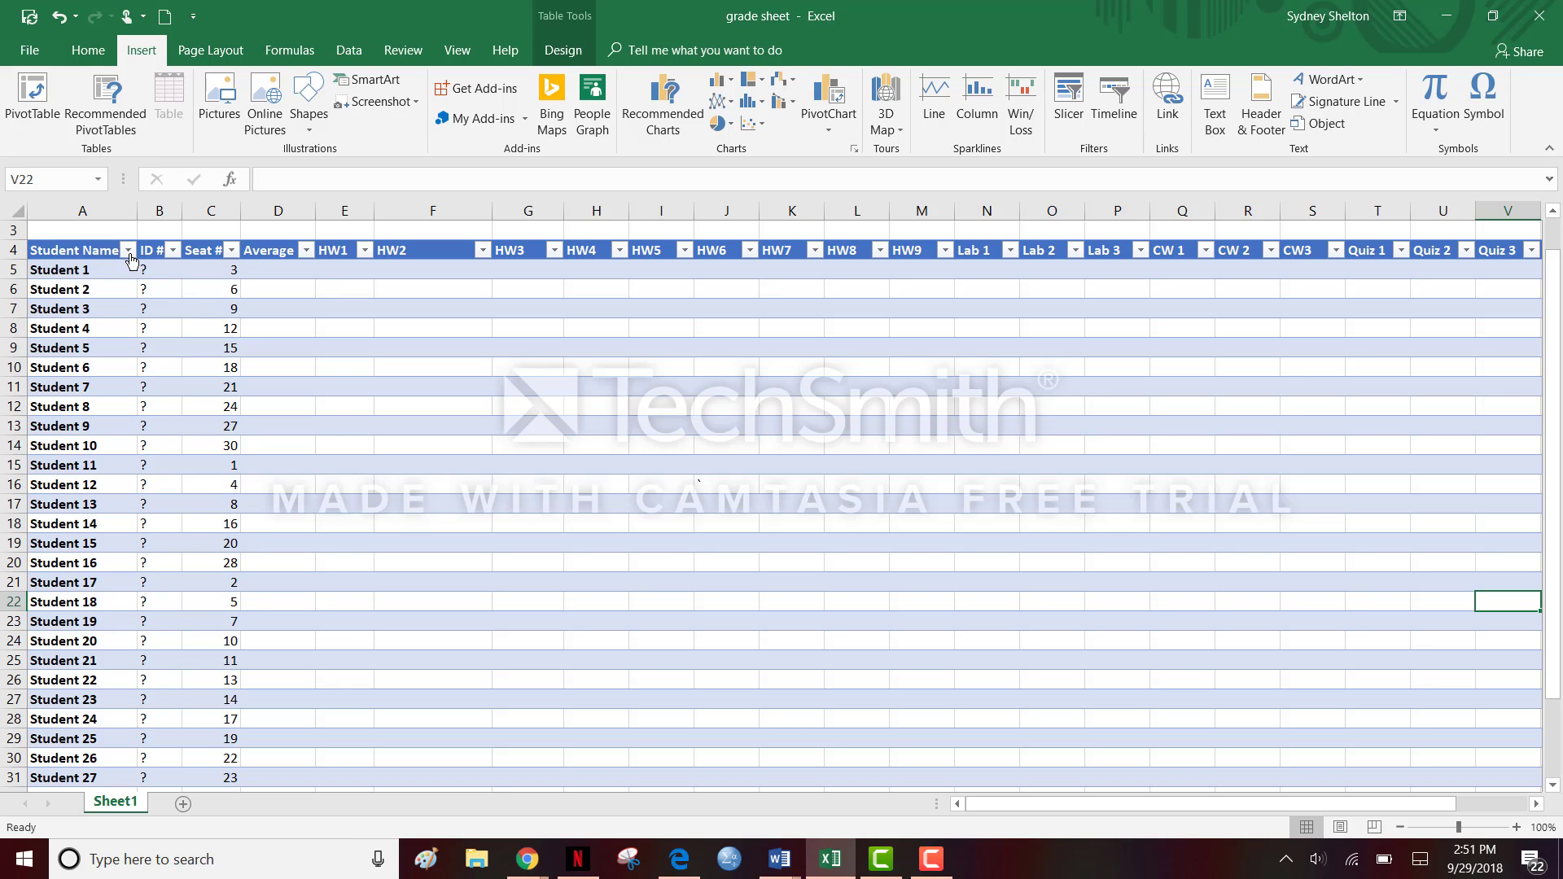
{"action": "left_click", "coordinate": [230, 252]}
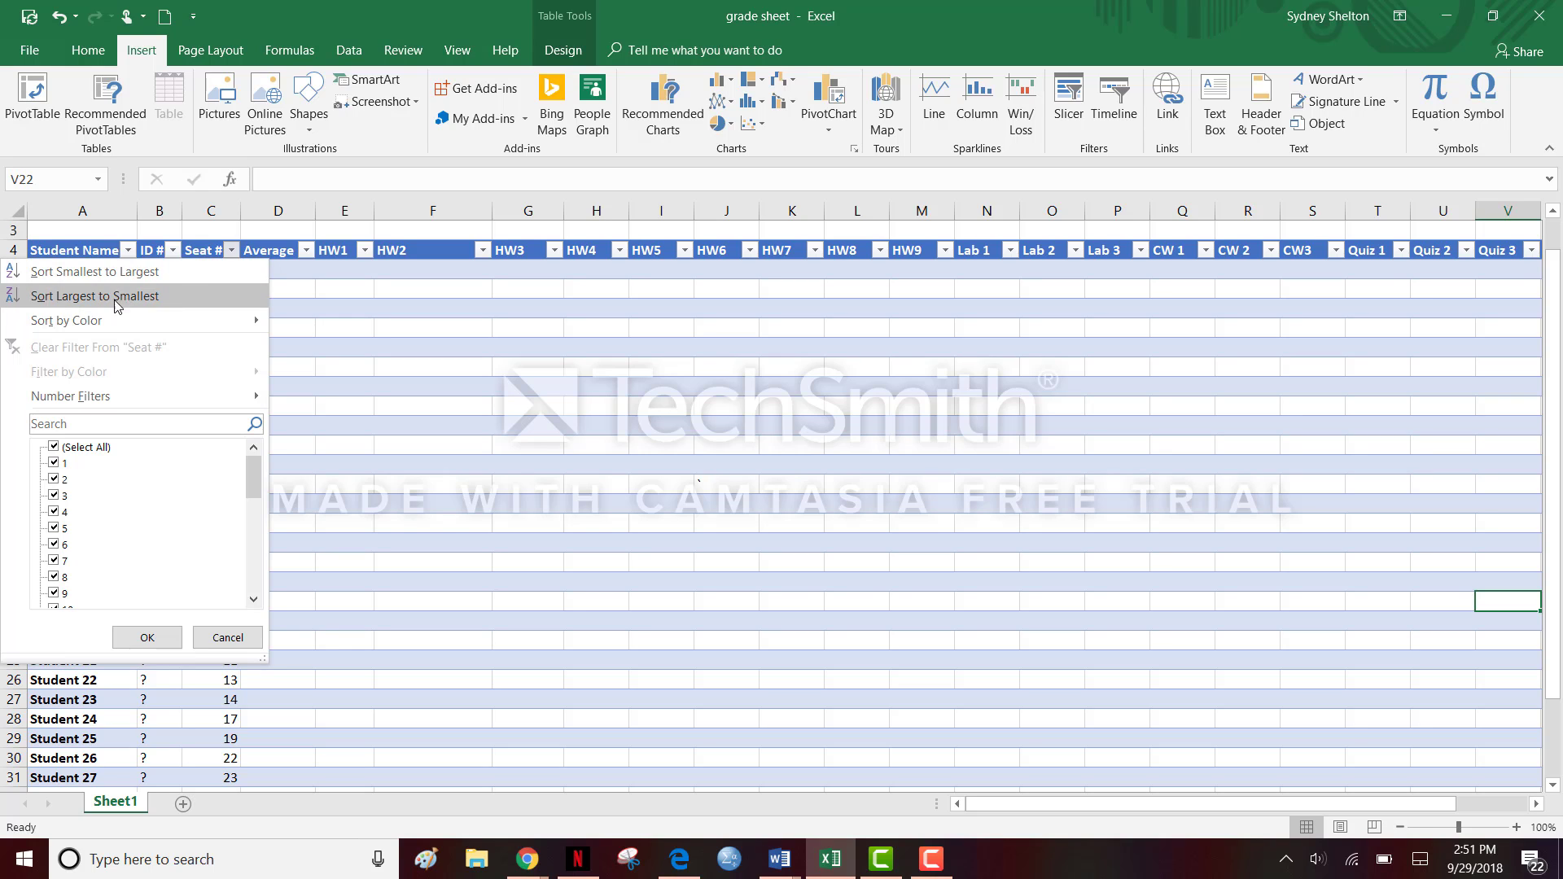
{"action": "left_click_drag", "start_coordinate": [254, 478], "coordinate": [252, 590]}
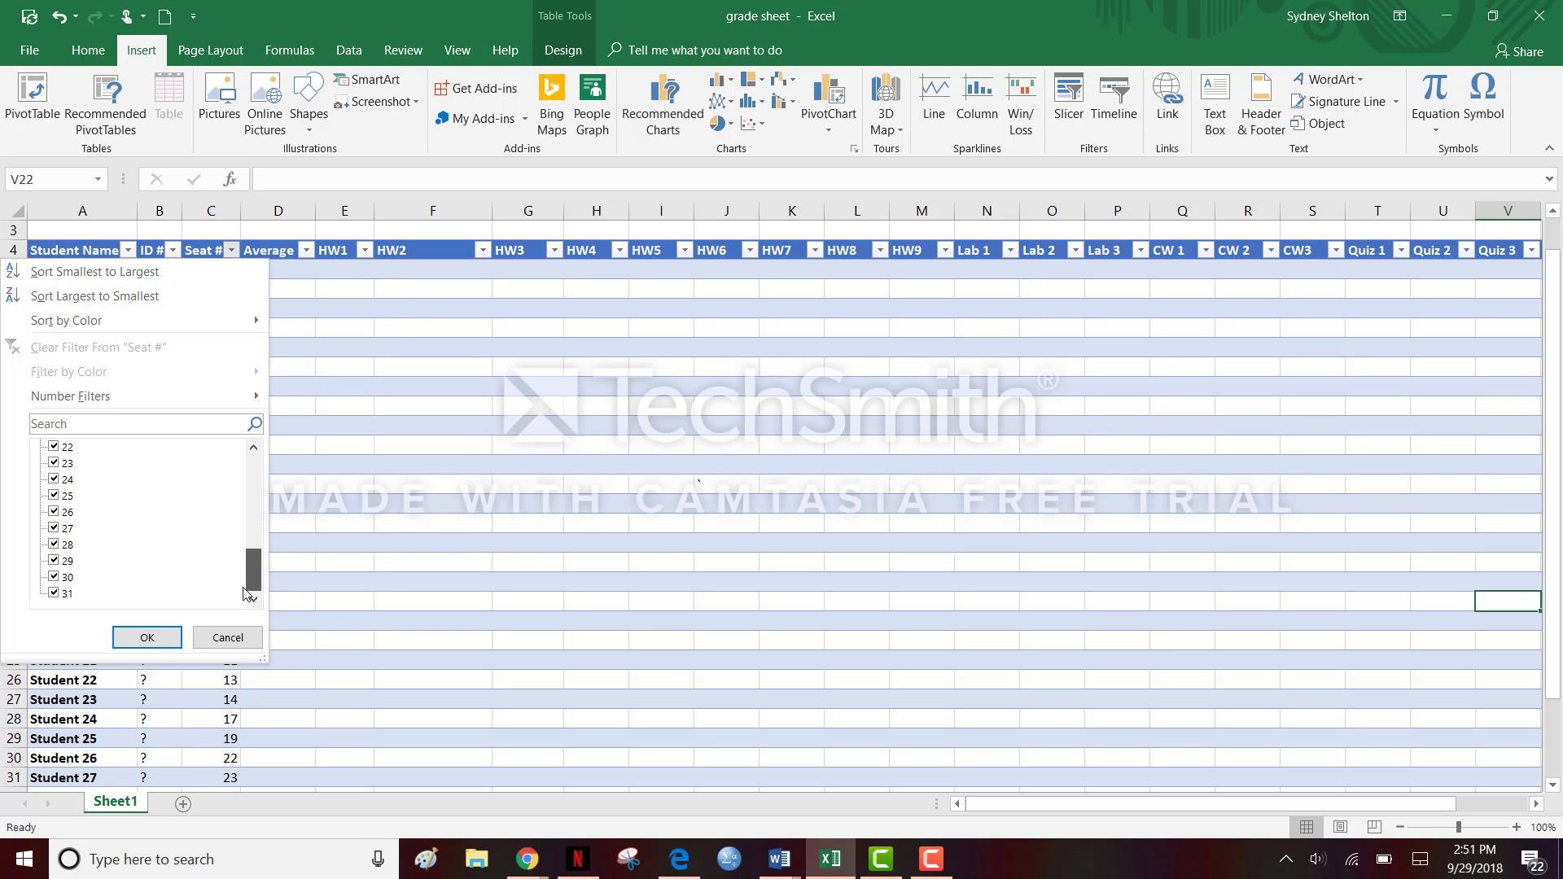
{"action": "left_click", "coordinate": [228, 638]}
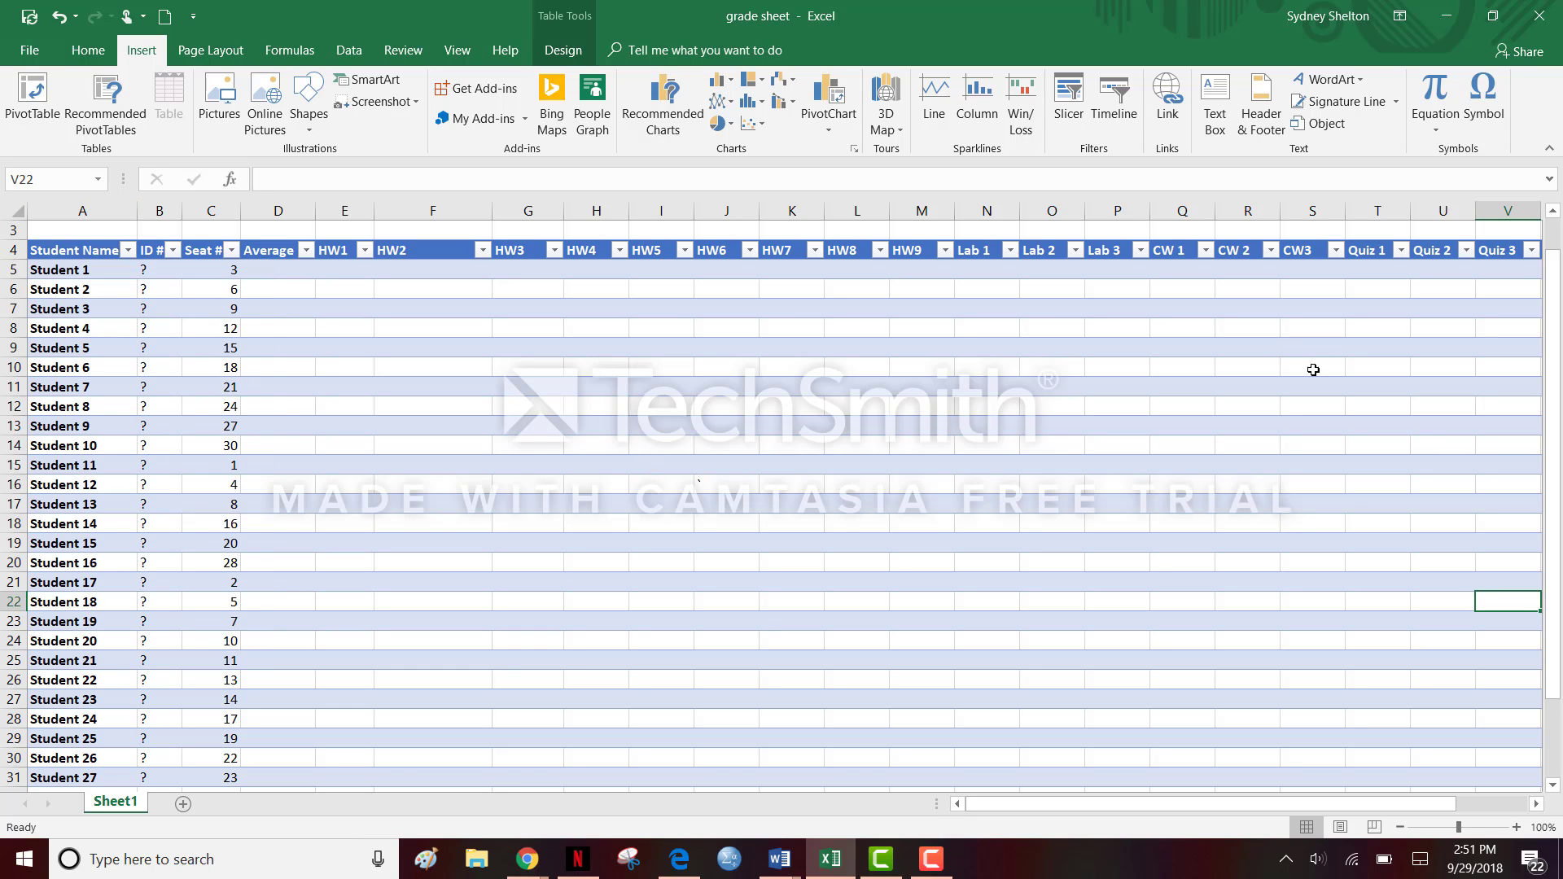
{"action": "left_click_drag", "start_coordinate": [1550, 500], "coordinate": [1557, 415]}
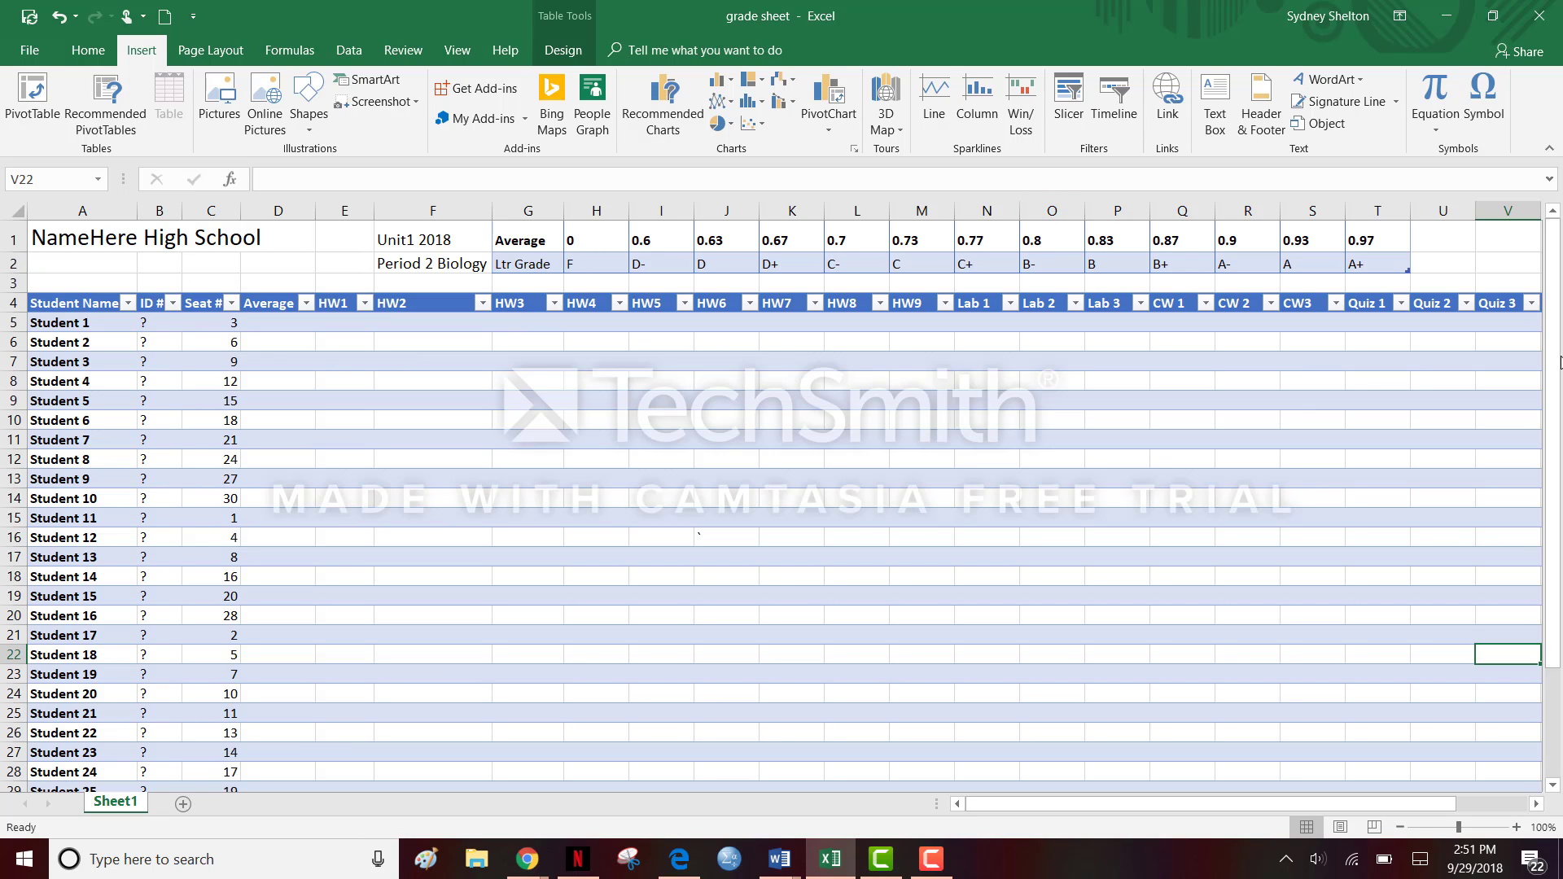
{"action": "left_click_drag", "start_coordinate": [1558, 363], "coordinate": [1550, 503]}
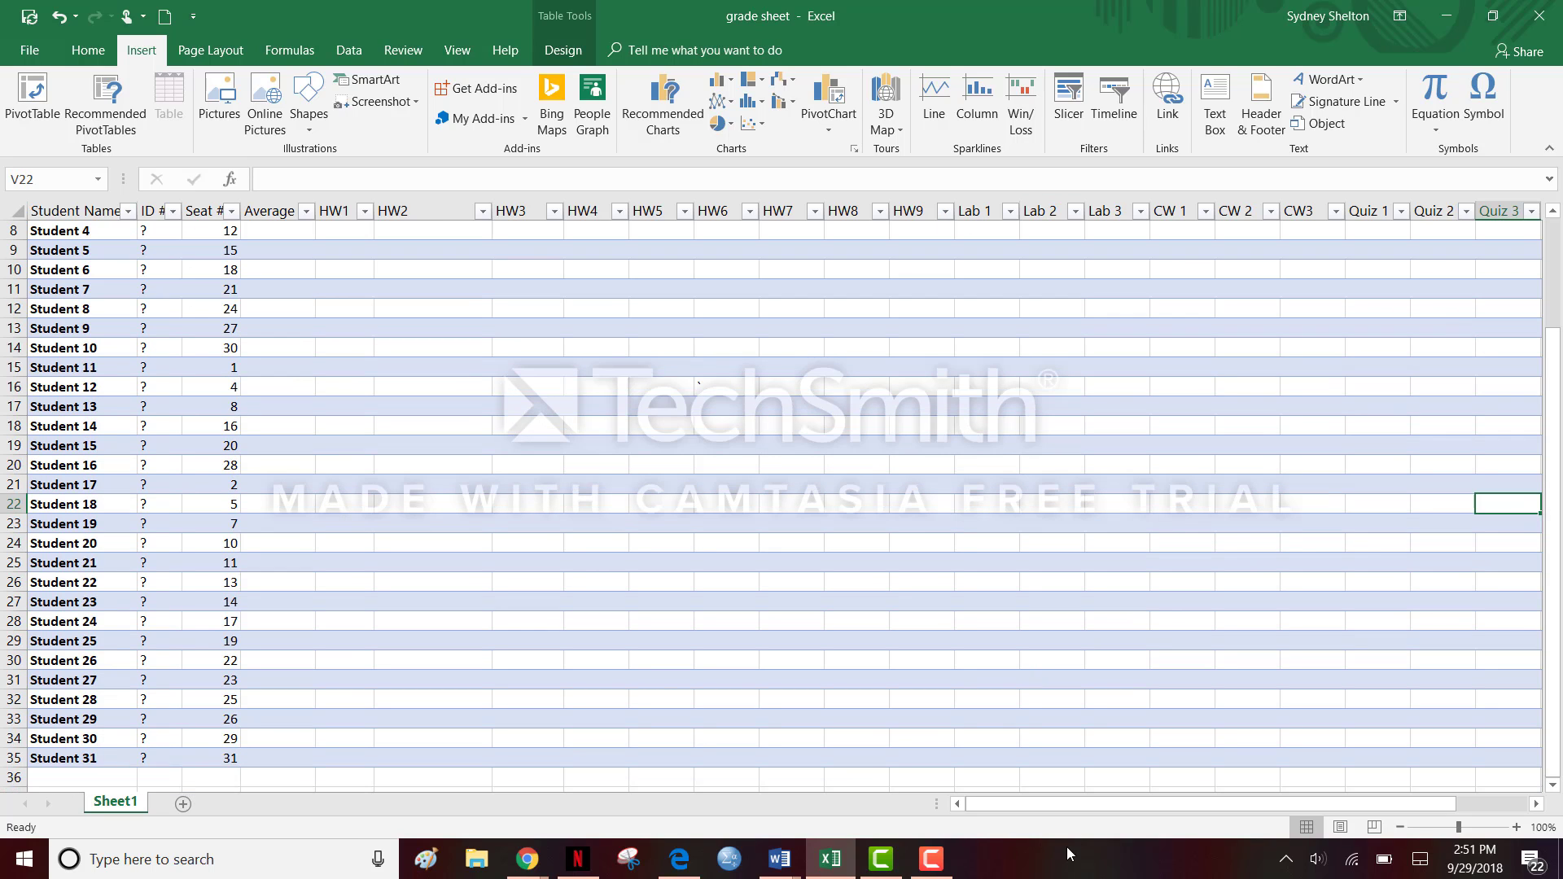
{"action": "left_click", "coordinate": [931, 859]}
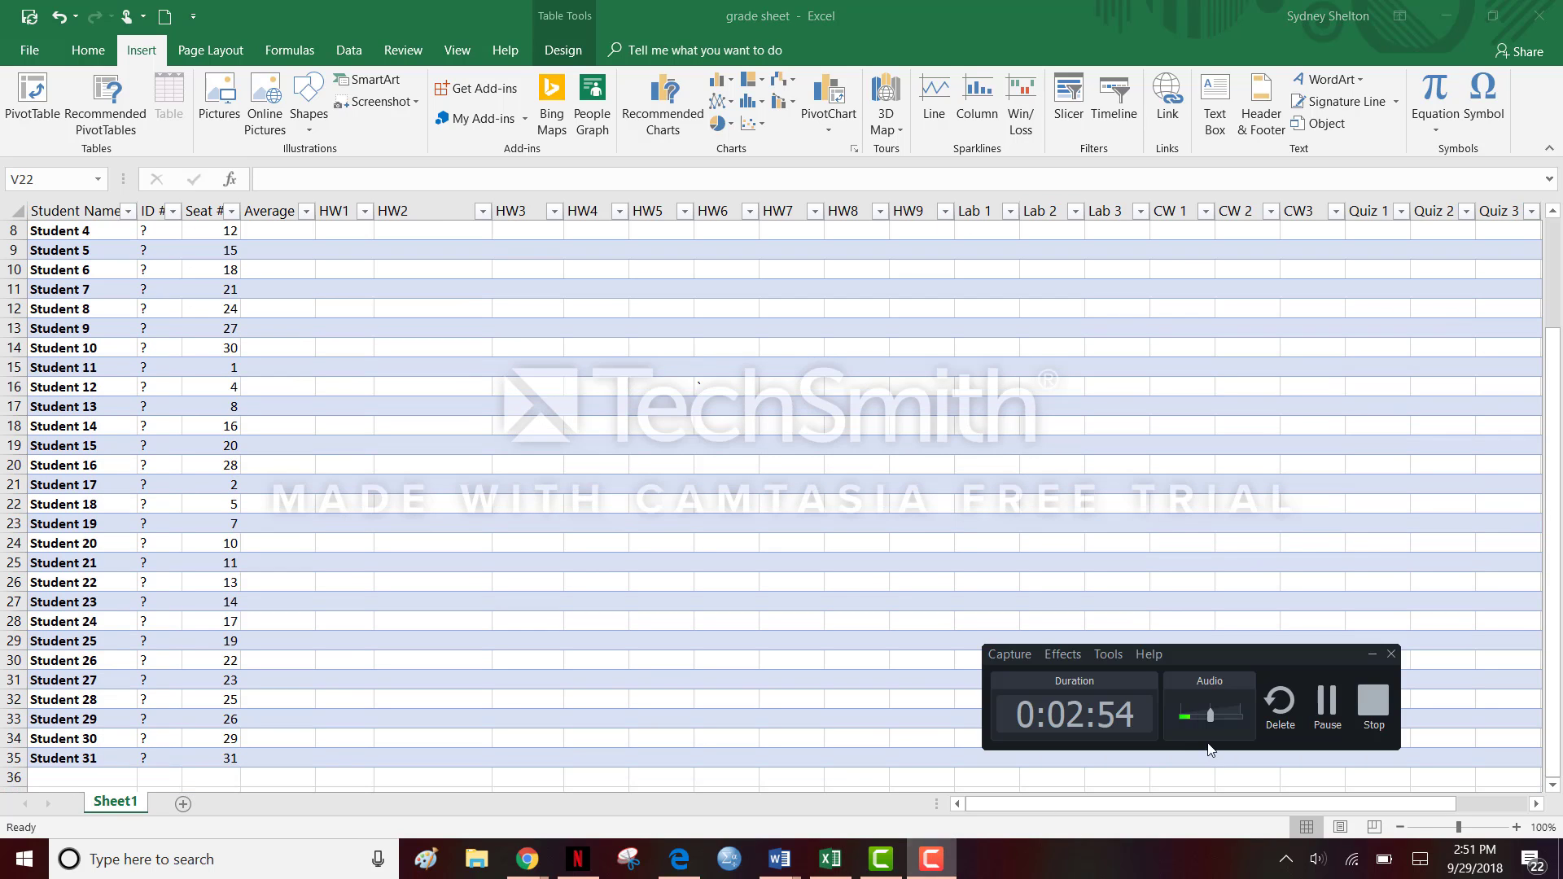
{"action": "left_click", "coordinate": [1325, 705]}
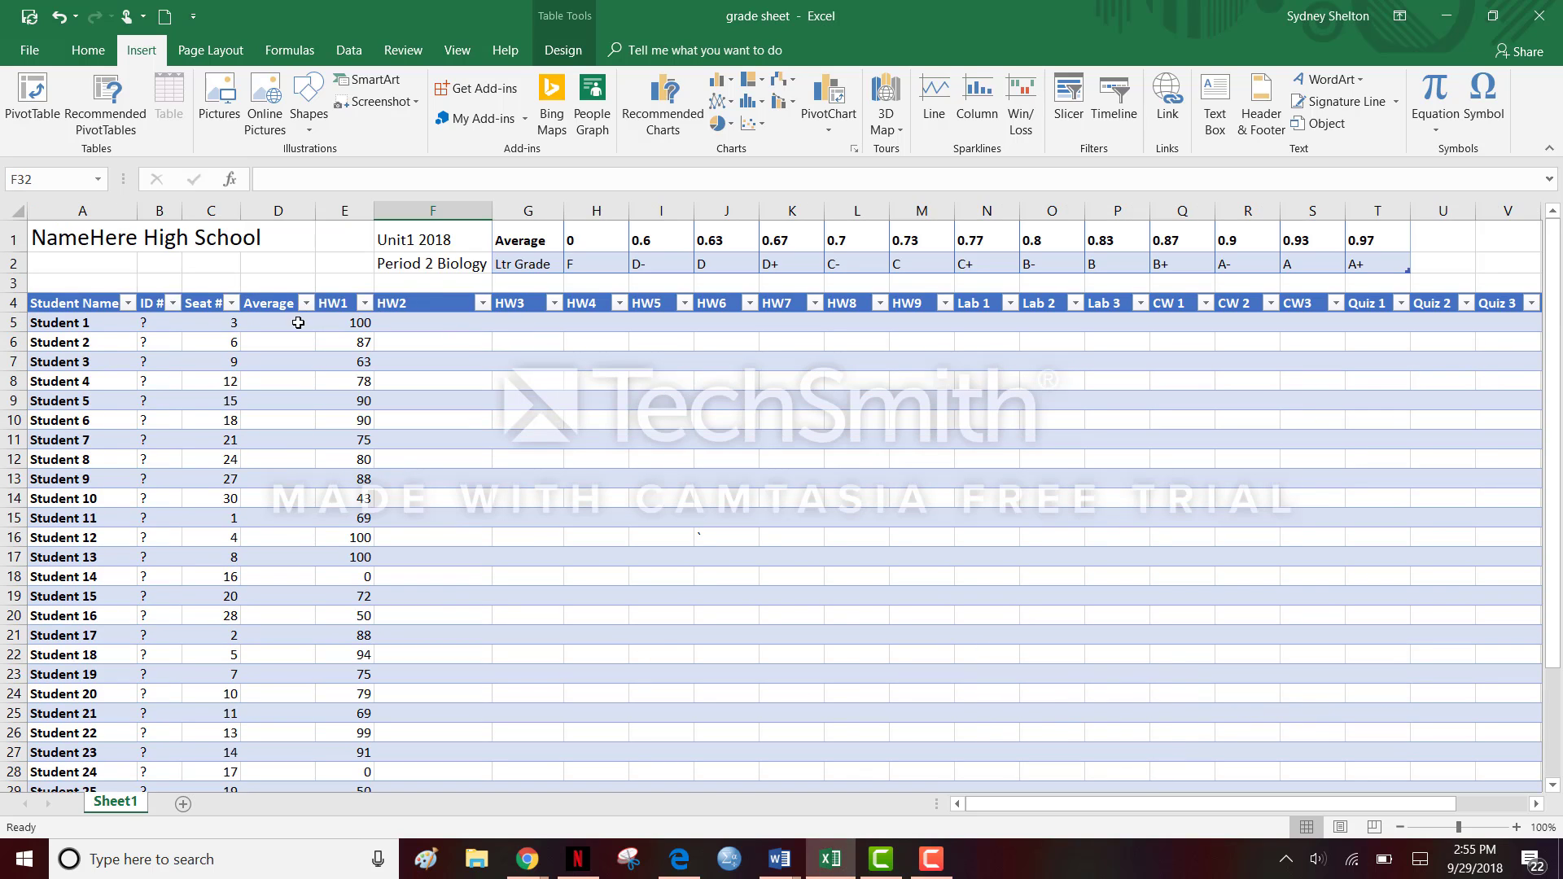
Review the HW1 scores from Student 1 to Student 31
{"action": "left_click", "coordinate": [346, 321]}
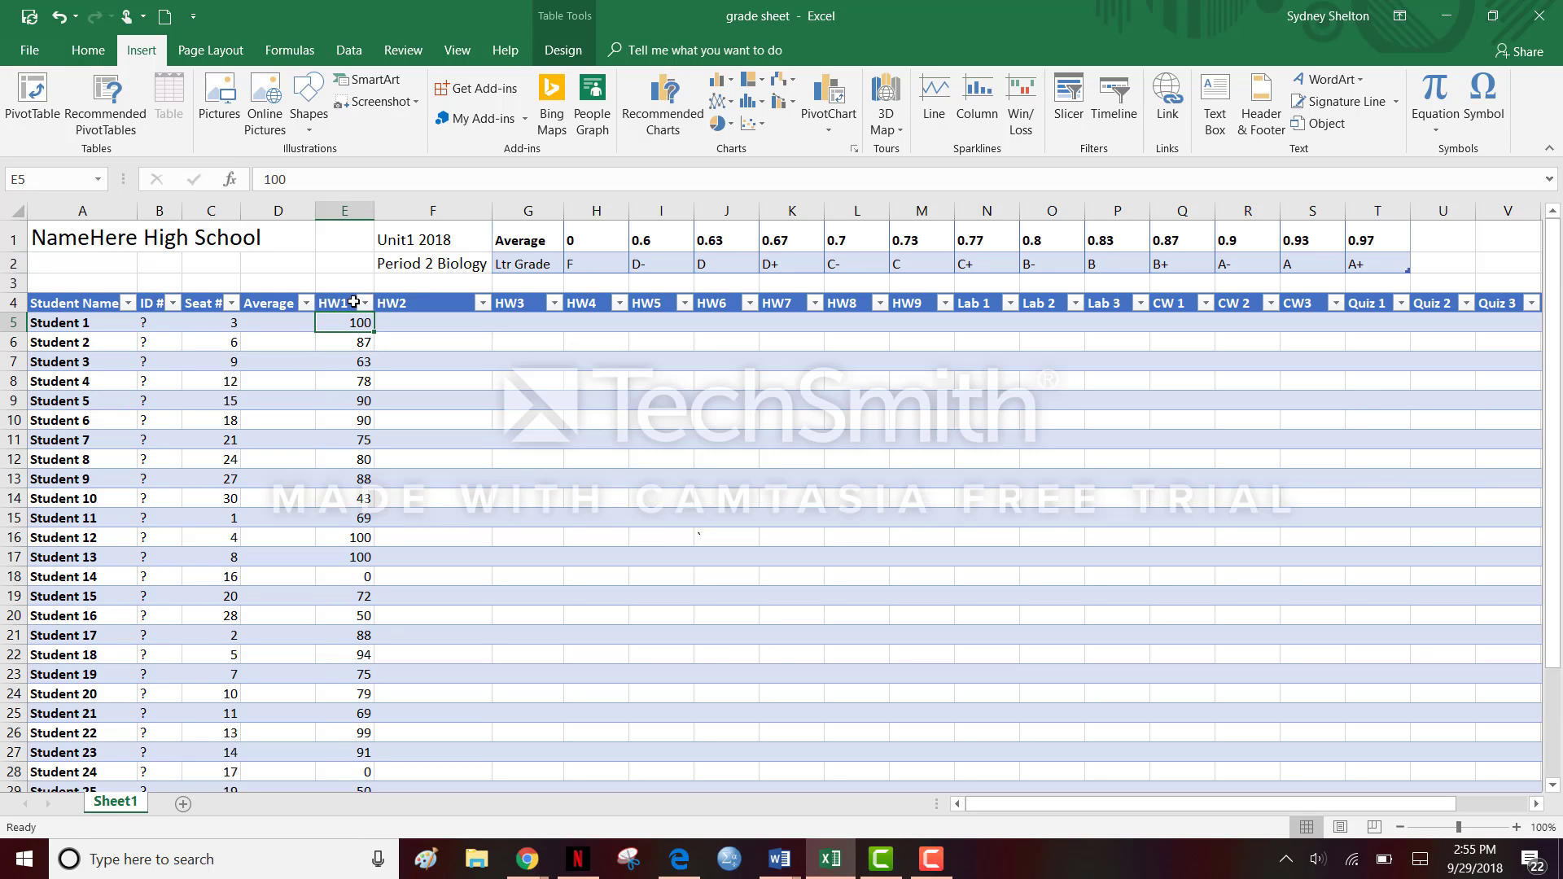
{"action": "left_click_drag", "start_coordinate": [1548, 364], "coordinate": [1546, 513]}
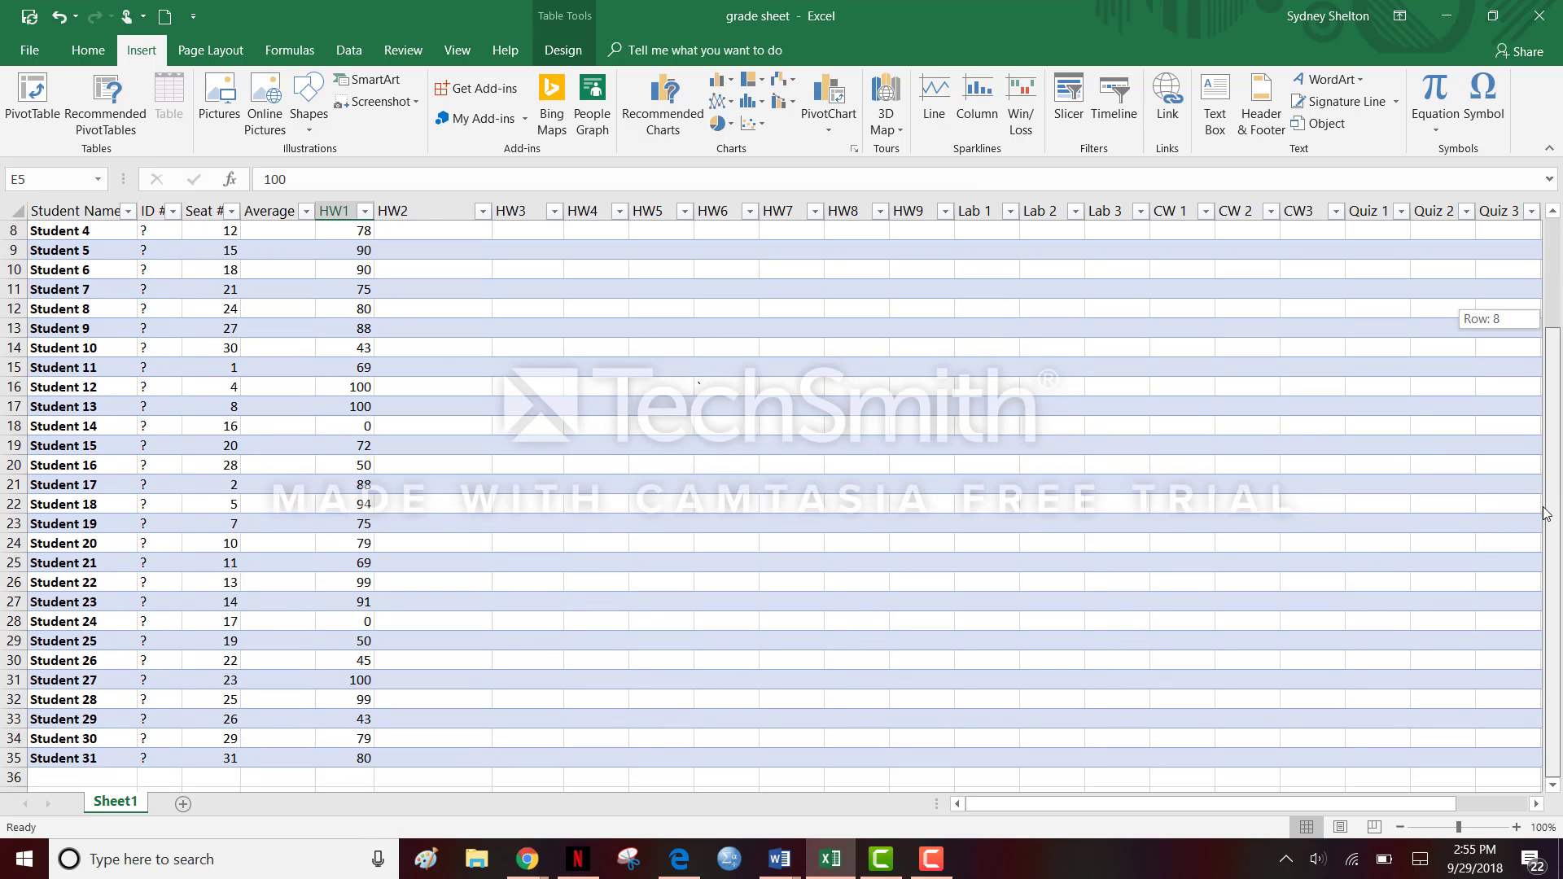
{"action": "left_click", "coordinate": [355, 768]}
{"action": "left_click", "coordinate": [356, 759]}
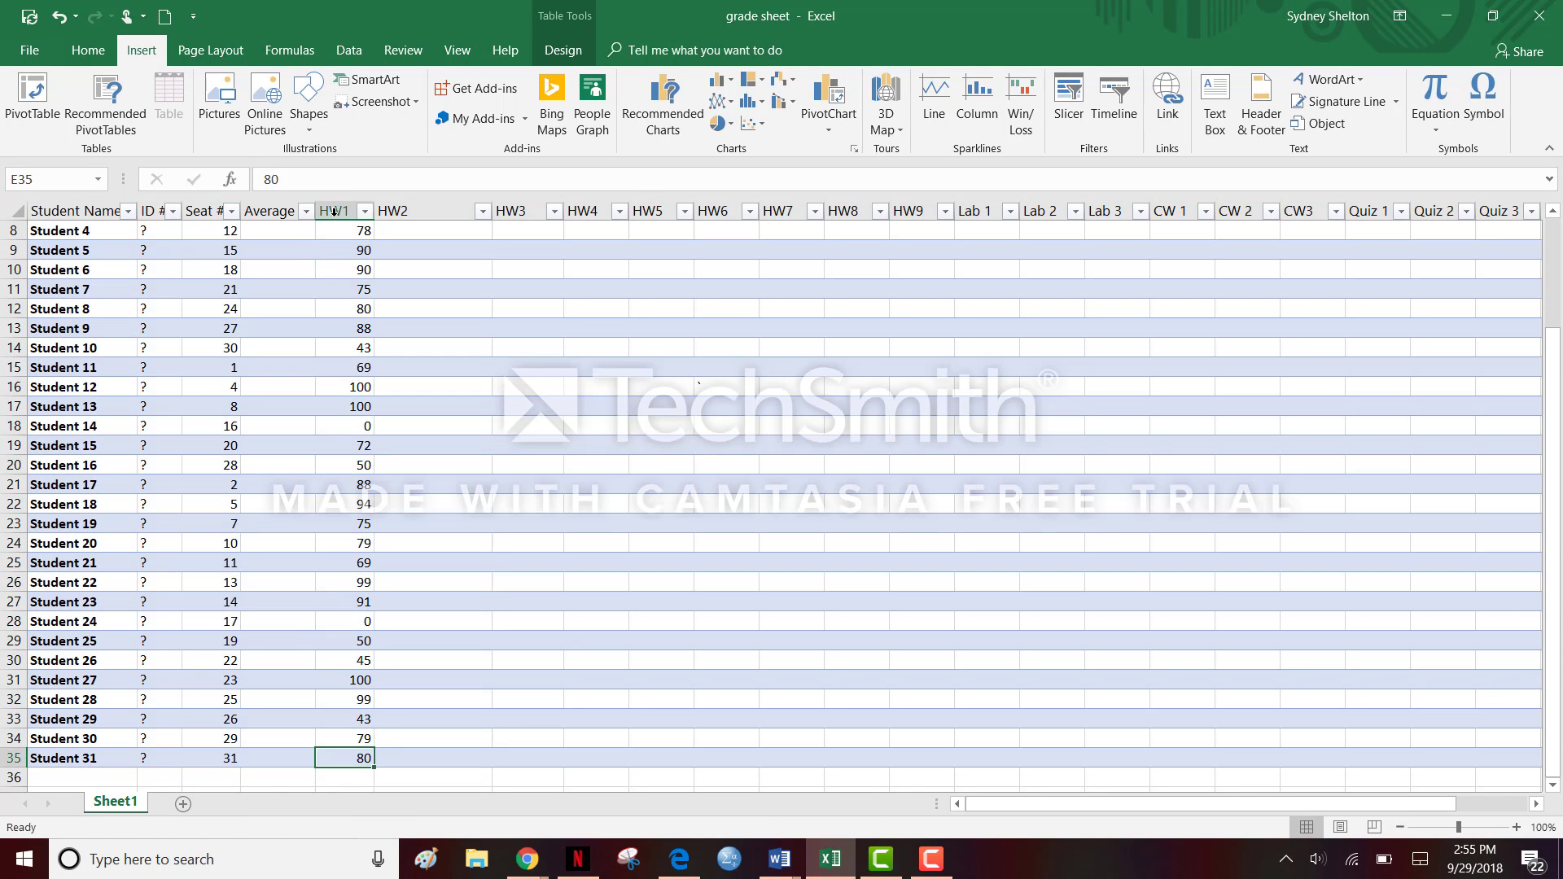
Add the row label "Average" in cell A36, directly below Student 31
{"action": "left_click", "coordinate": [92, 778]}
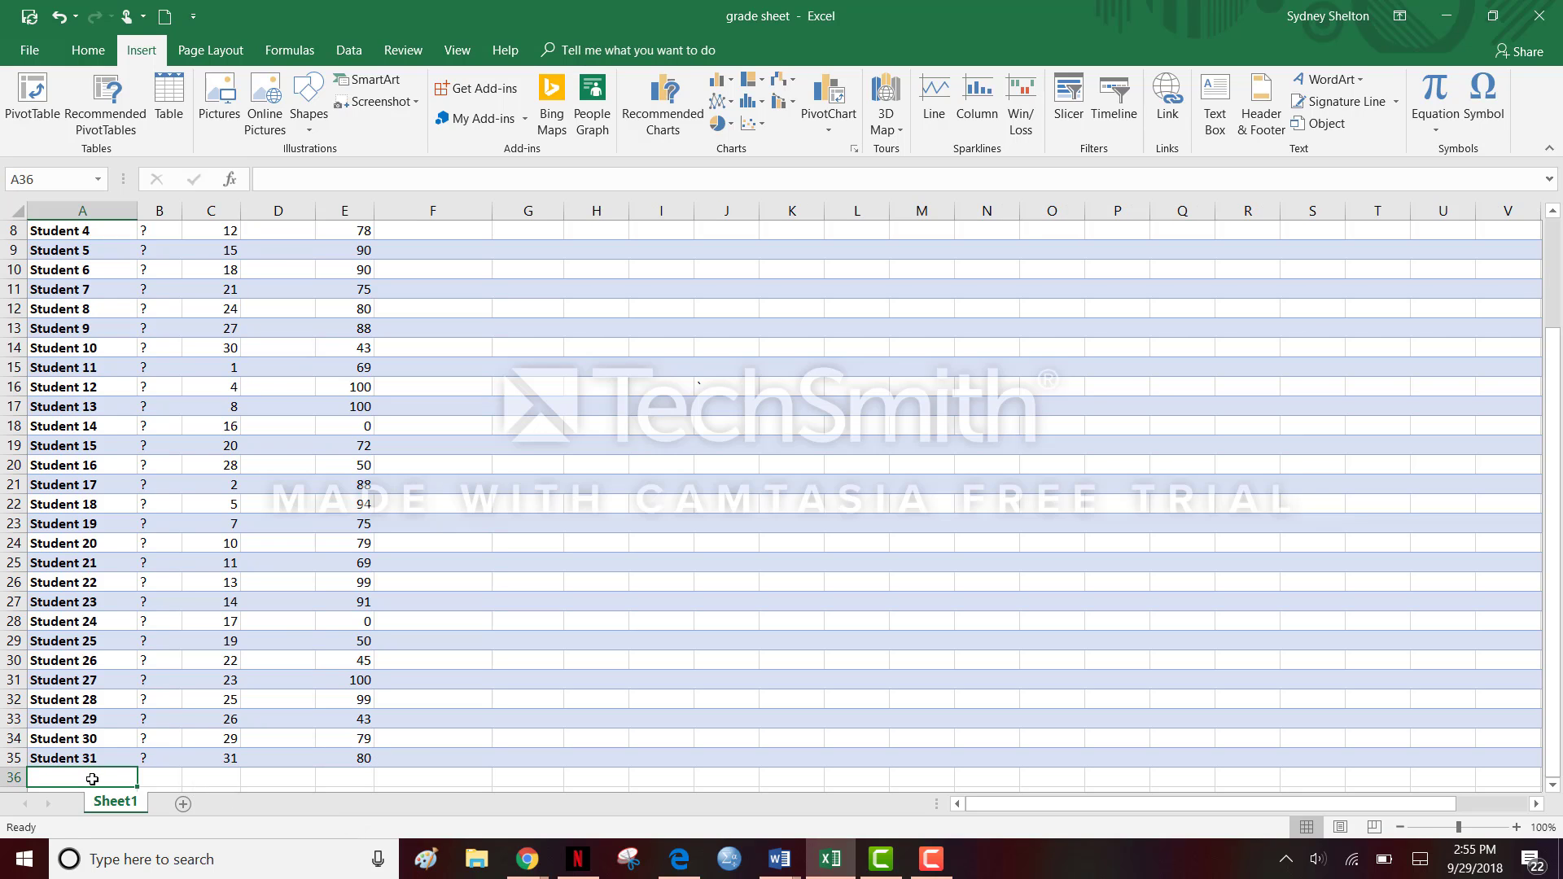
{"action": "type", "text": "A"}
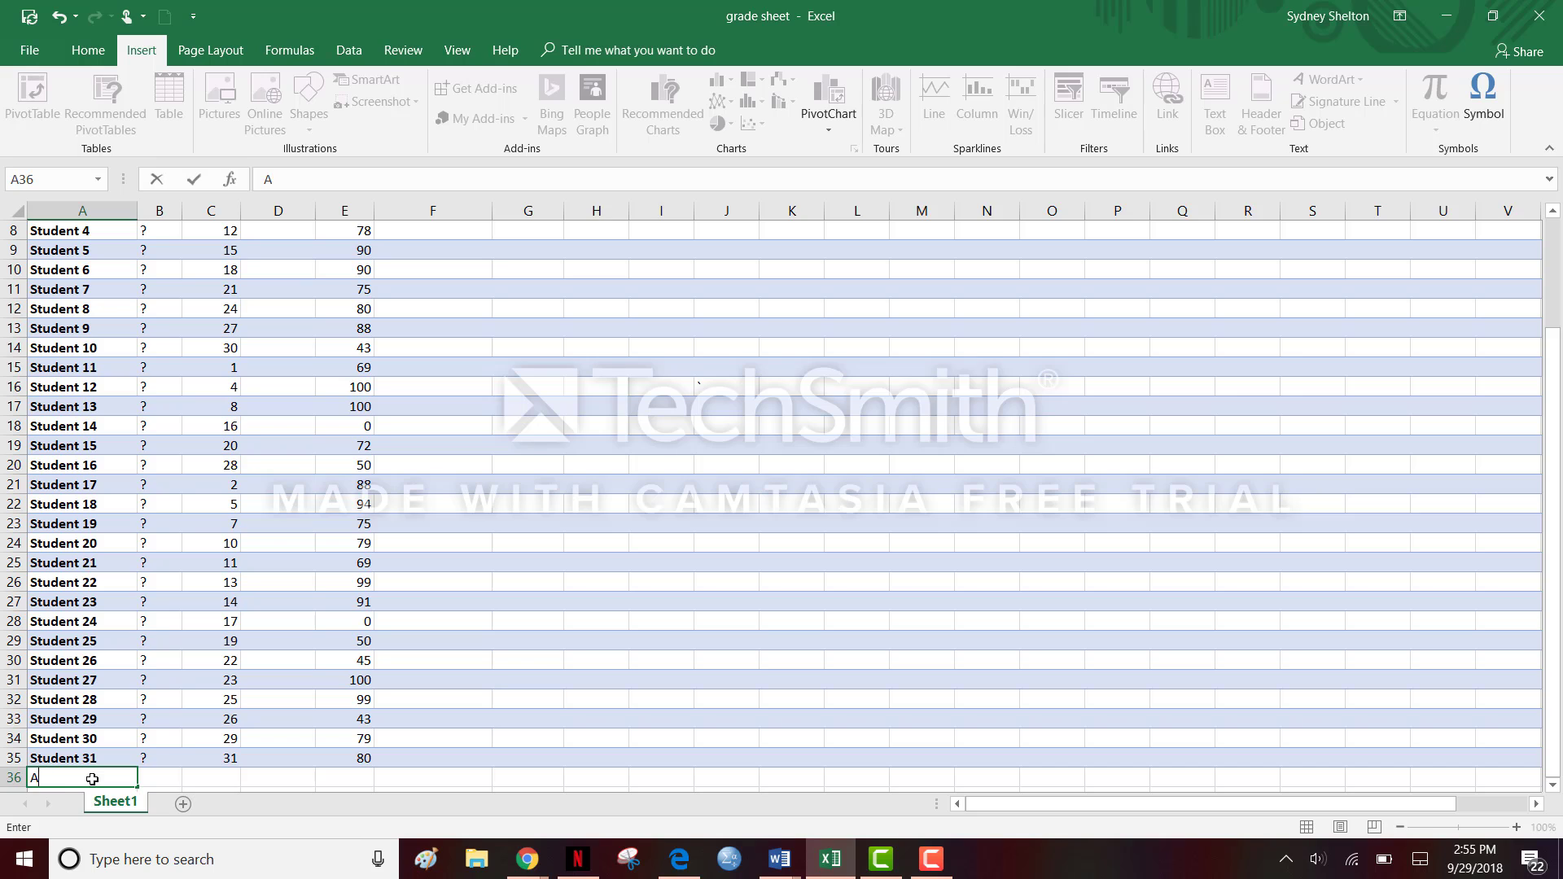
{"action": "type", "text": "verage"}
{"action": "left_click", "coordinate": [464, 662]}
{"action": "left_click", "coordinate": [96, 780]}
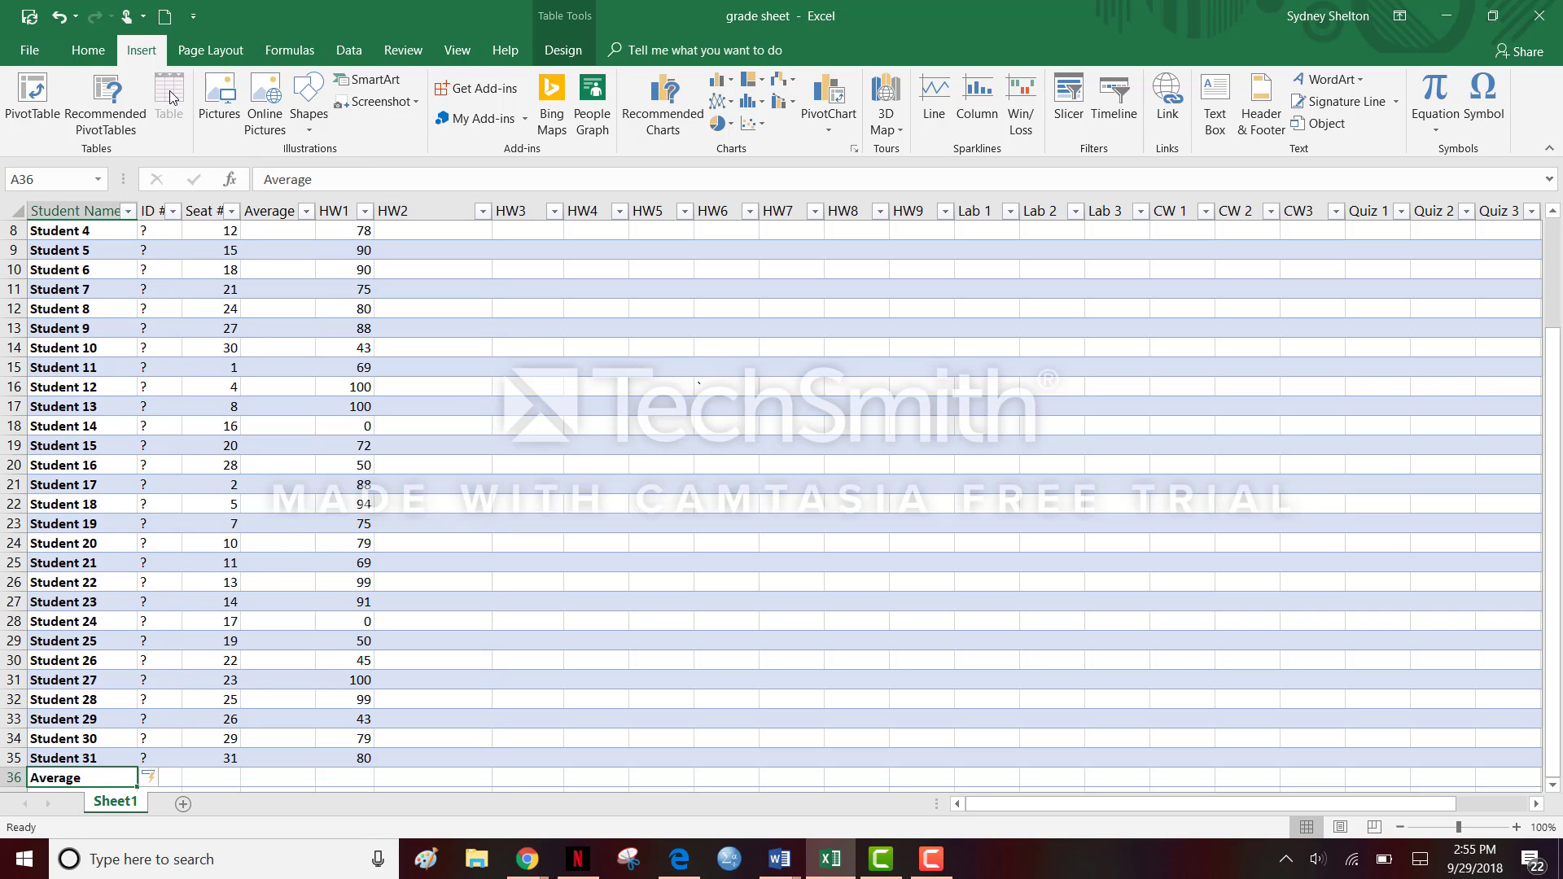
Resize the grade table to the range =$A$4:$X$36 so that it covers the Average row
{"action": "left_click", "coordinate": [584, 47]}
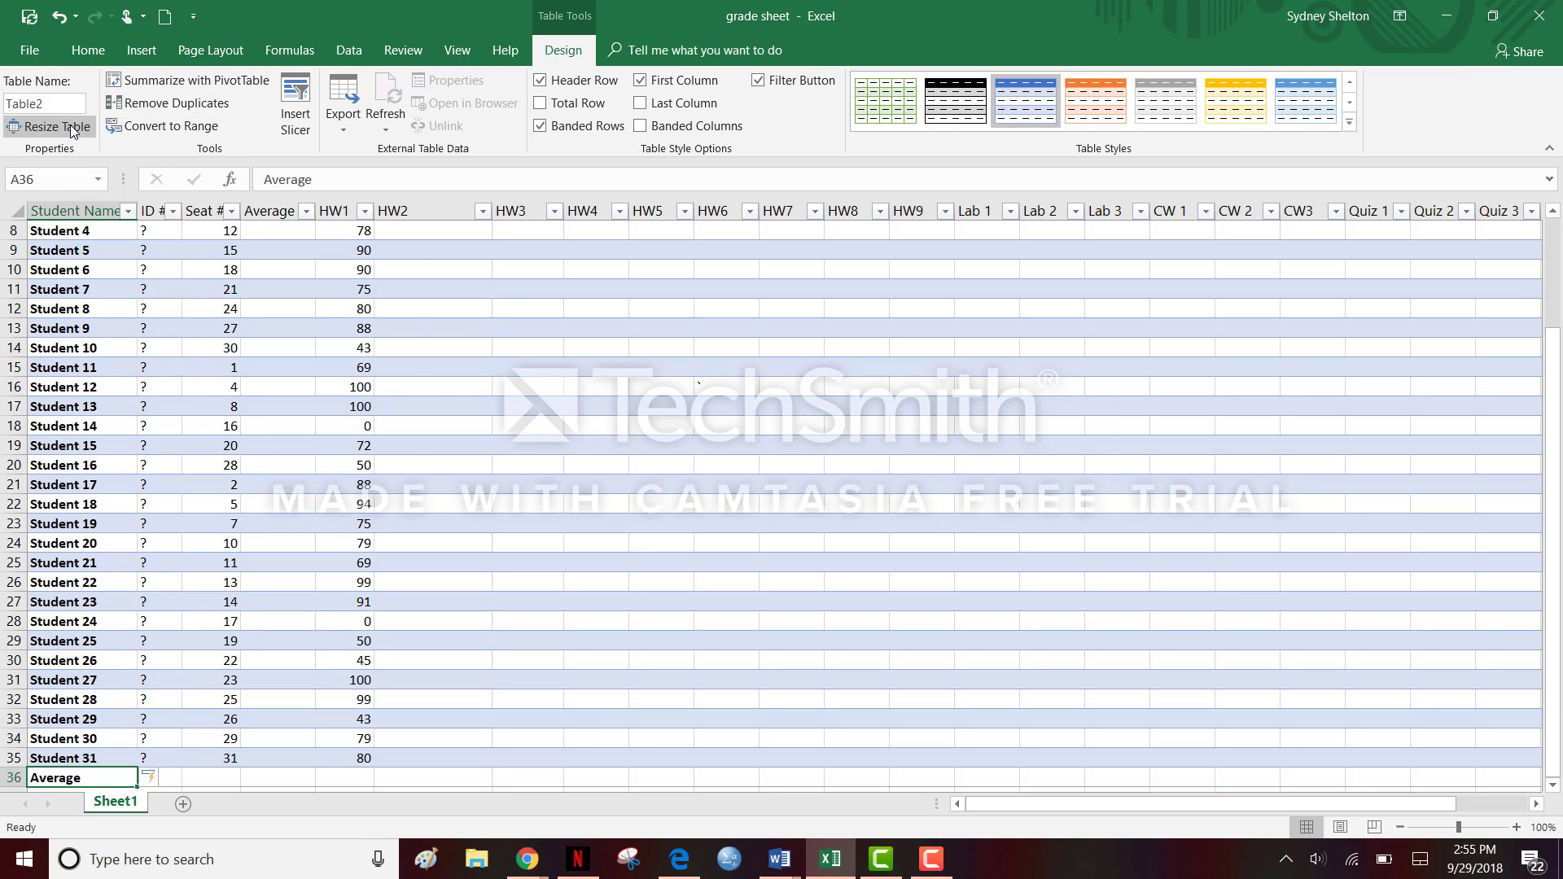
{"action": "left_click", "coordinate": [70, 126]}
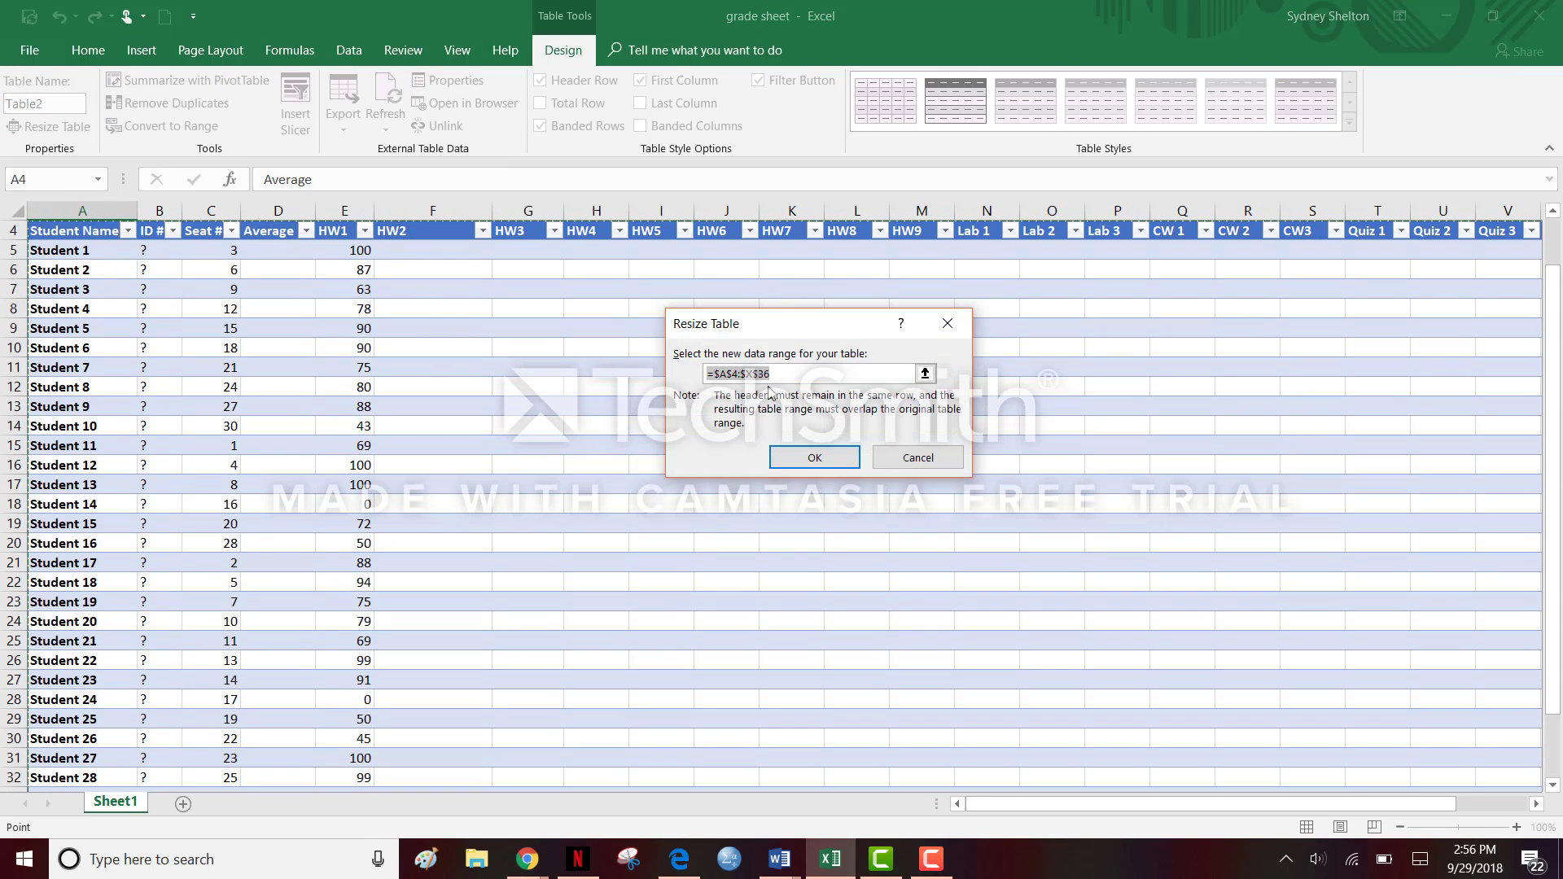
{"action": "left_click_drag", "start_coordinate": [1553, 372], "coordinate": [1555, 470]}
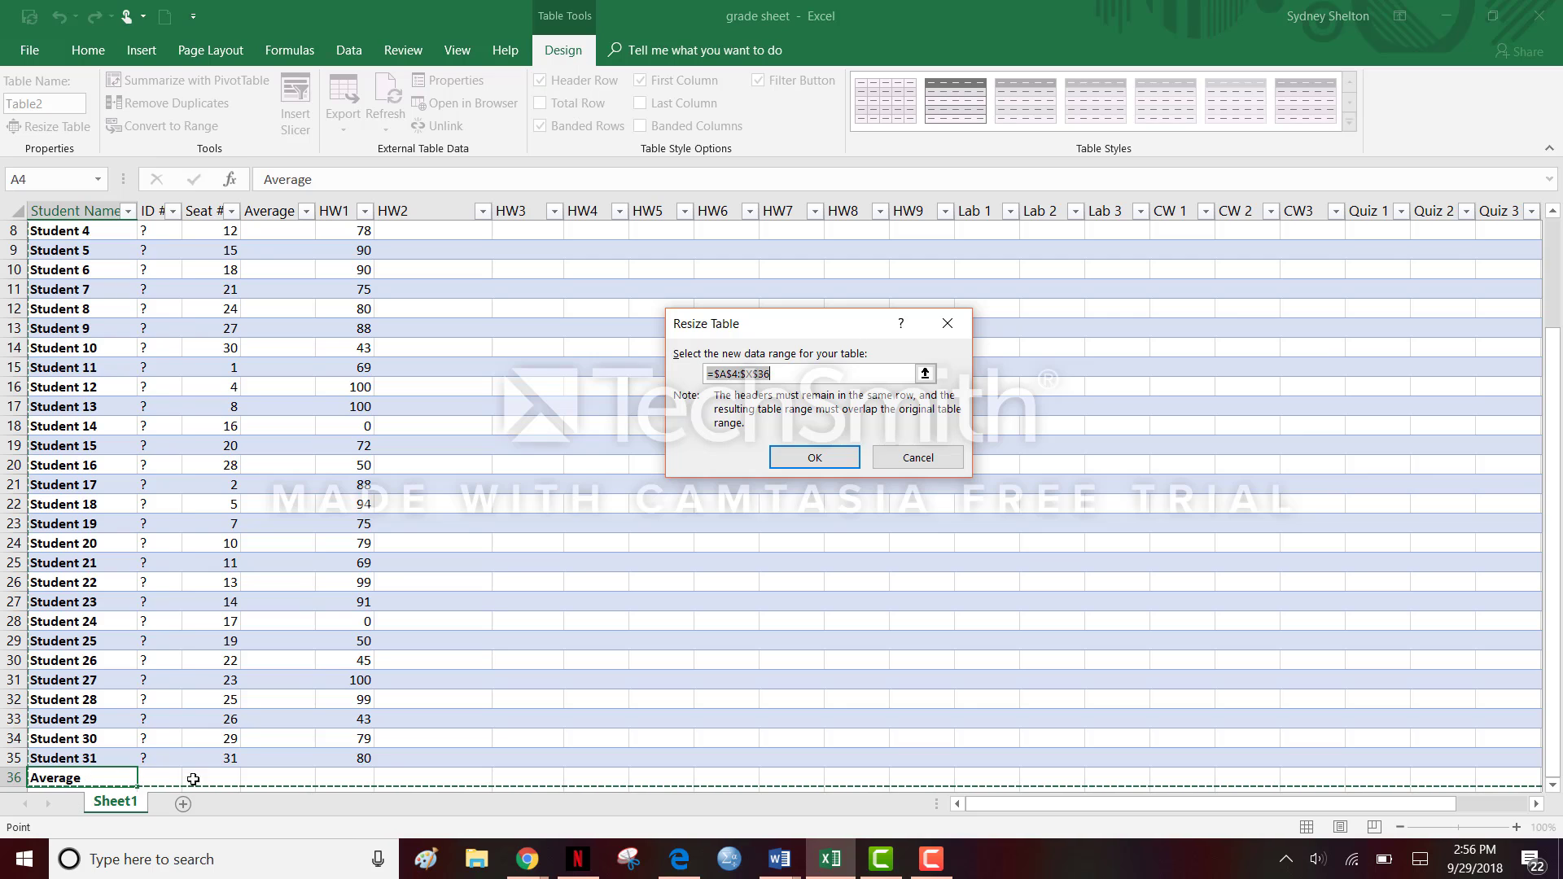
{"action": "left_click", "coordinate": [814, 457]}
Enter the formula =Average(E5:E35) in cell E36 to average the HW1 scores of Student 1 to Student 31
{"action": "left_click", "coordinate": [188, 775]}
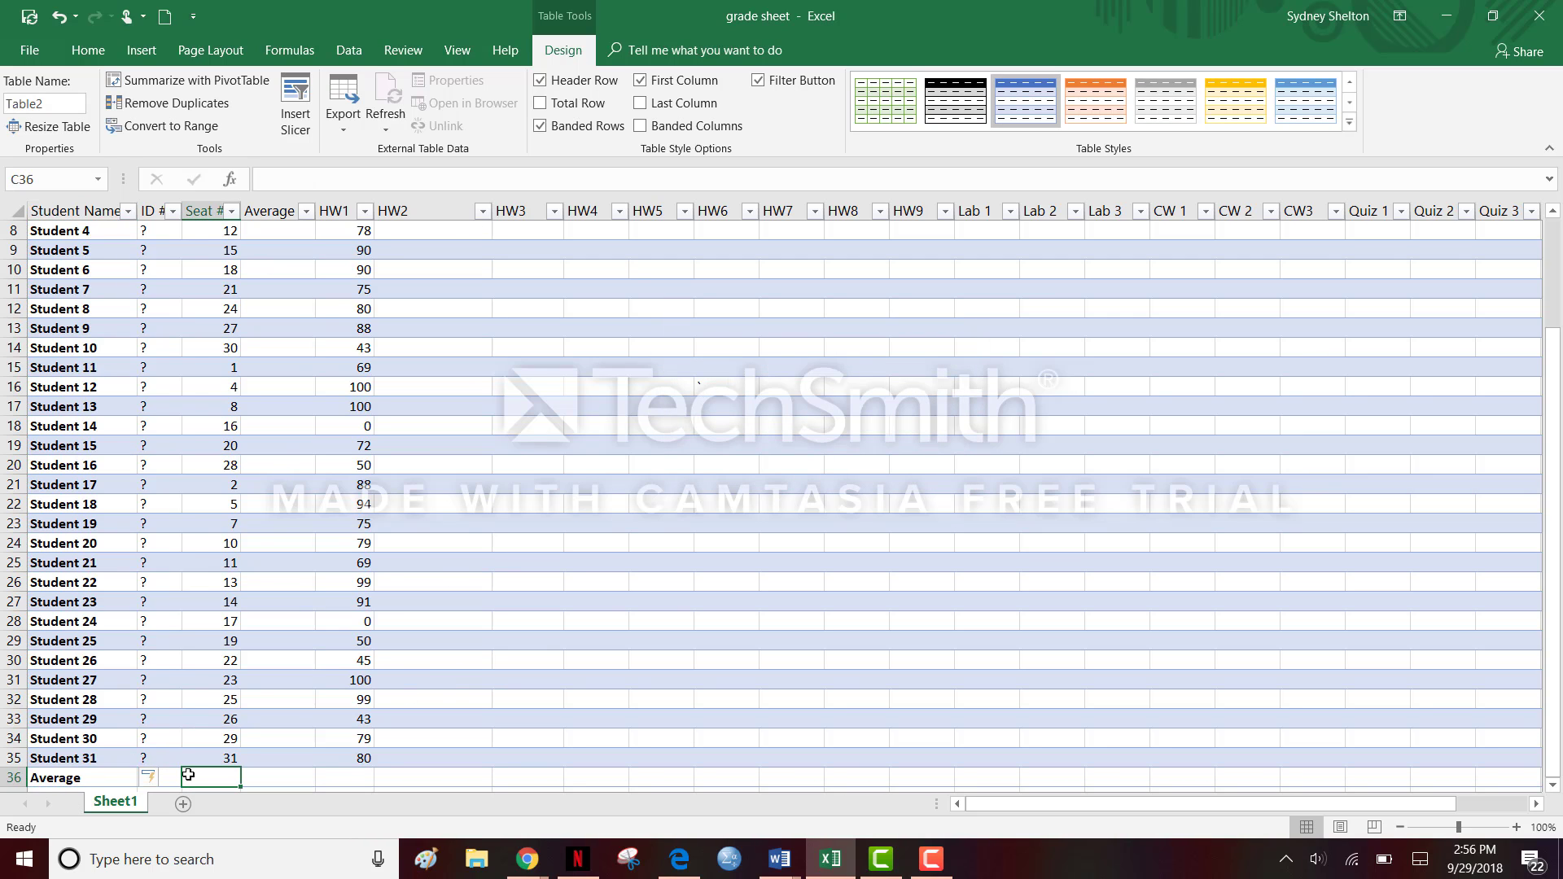
{"action": "left_click", "coordinate": [350, 781]}
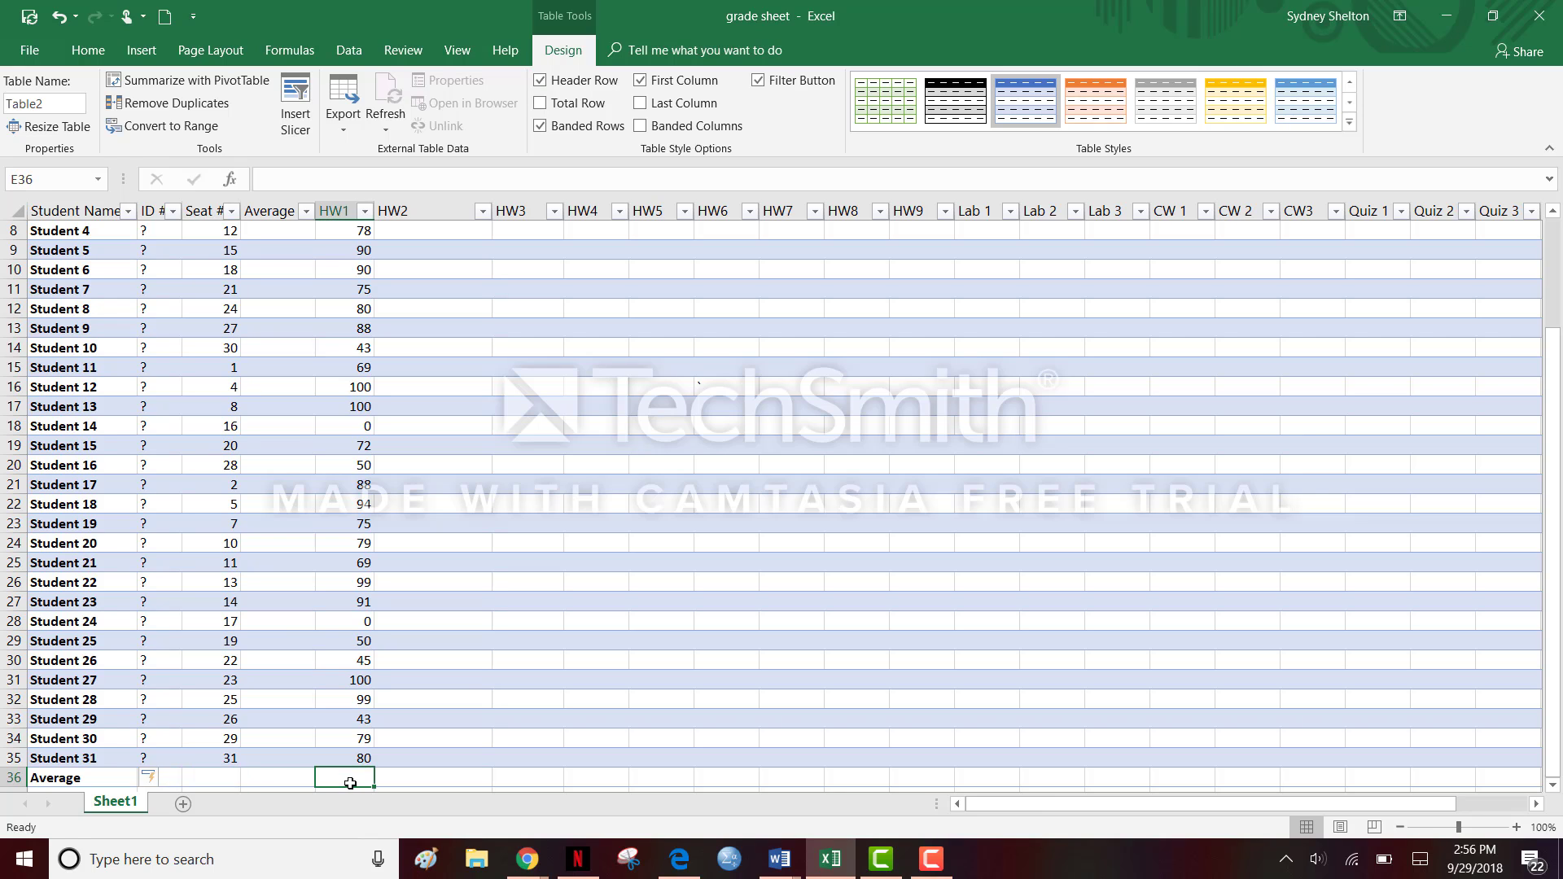
{"action": "left_click", "coordinate": [332, 174]}
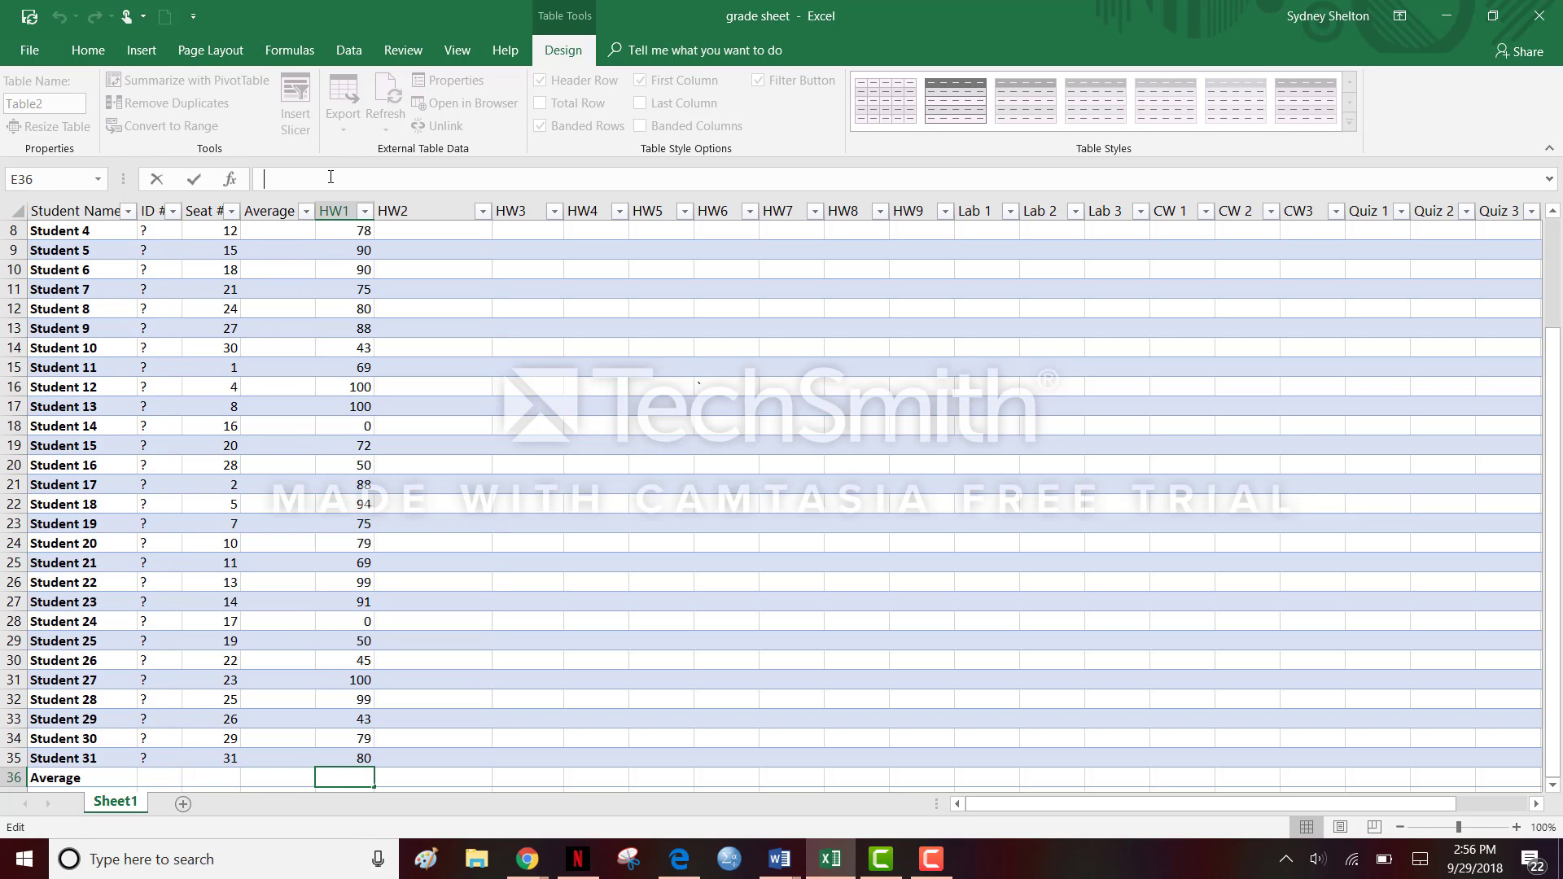
{"action": "type", "text": "=Average"}
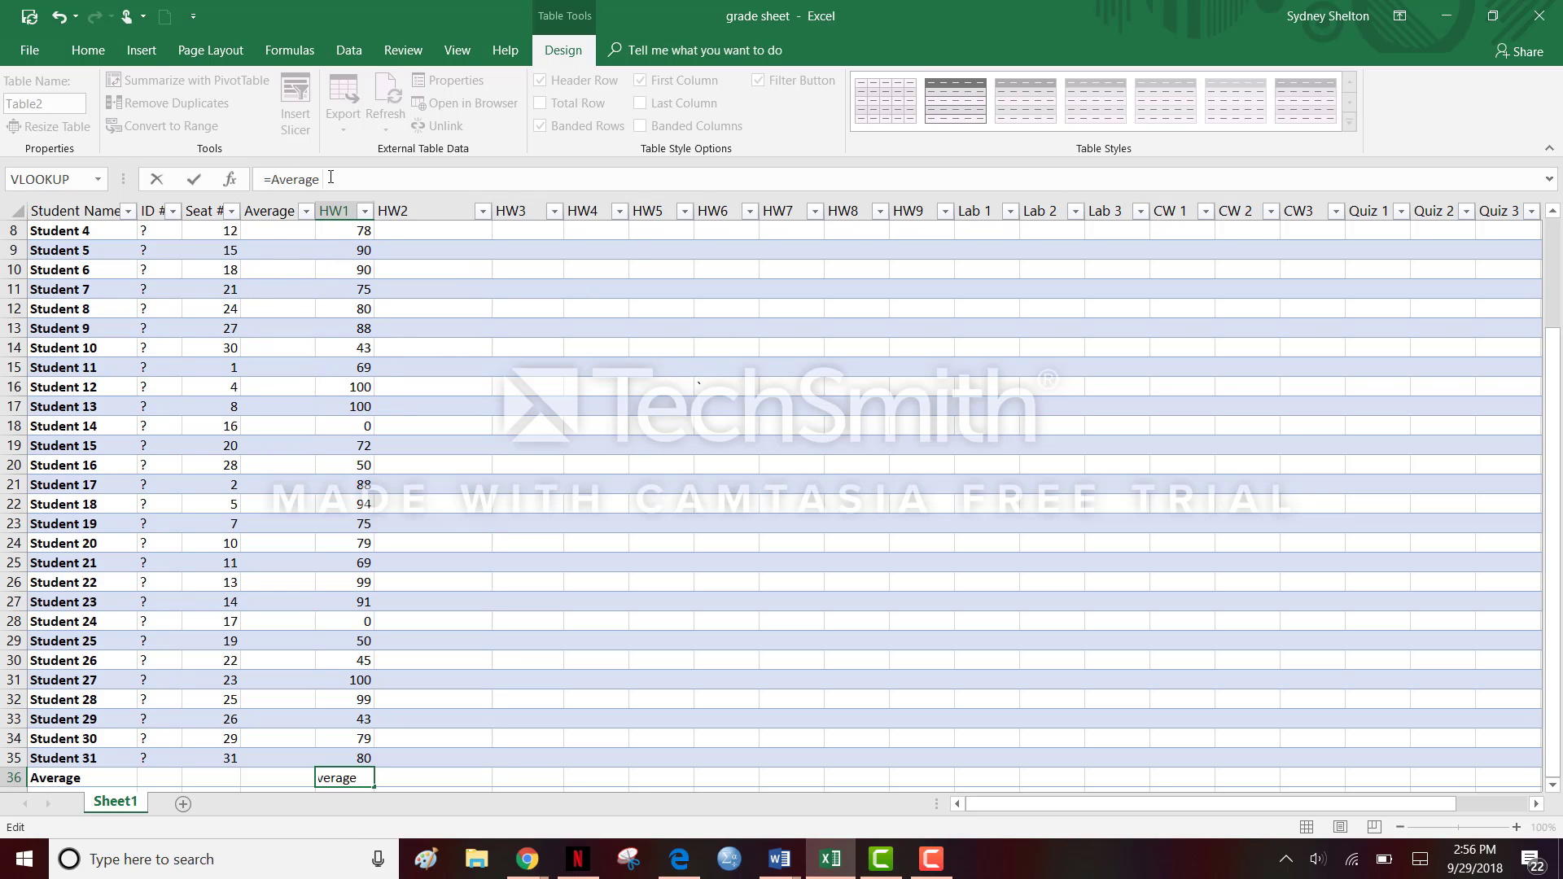
{"action": "key", "text": "BackSpace"}
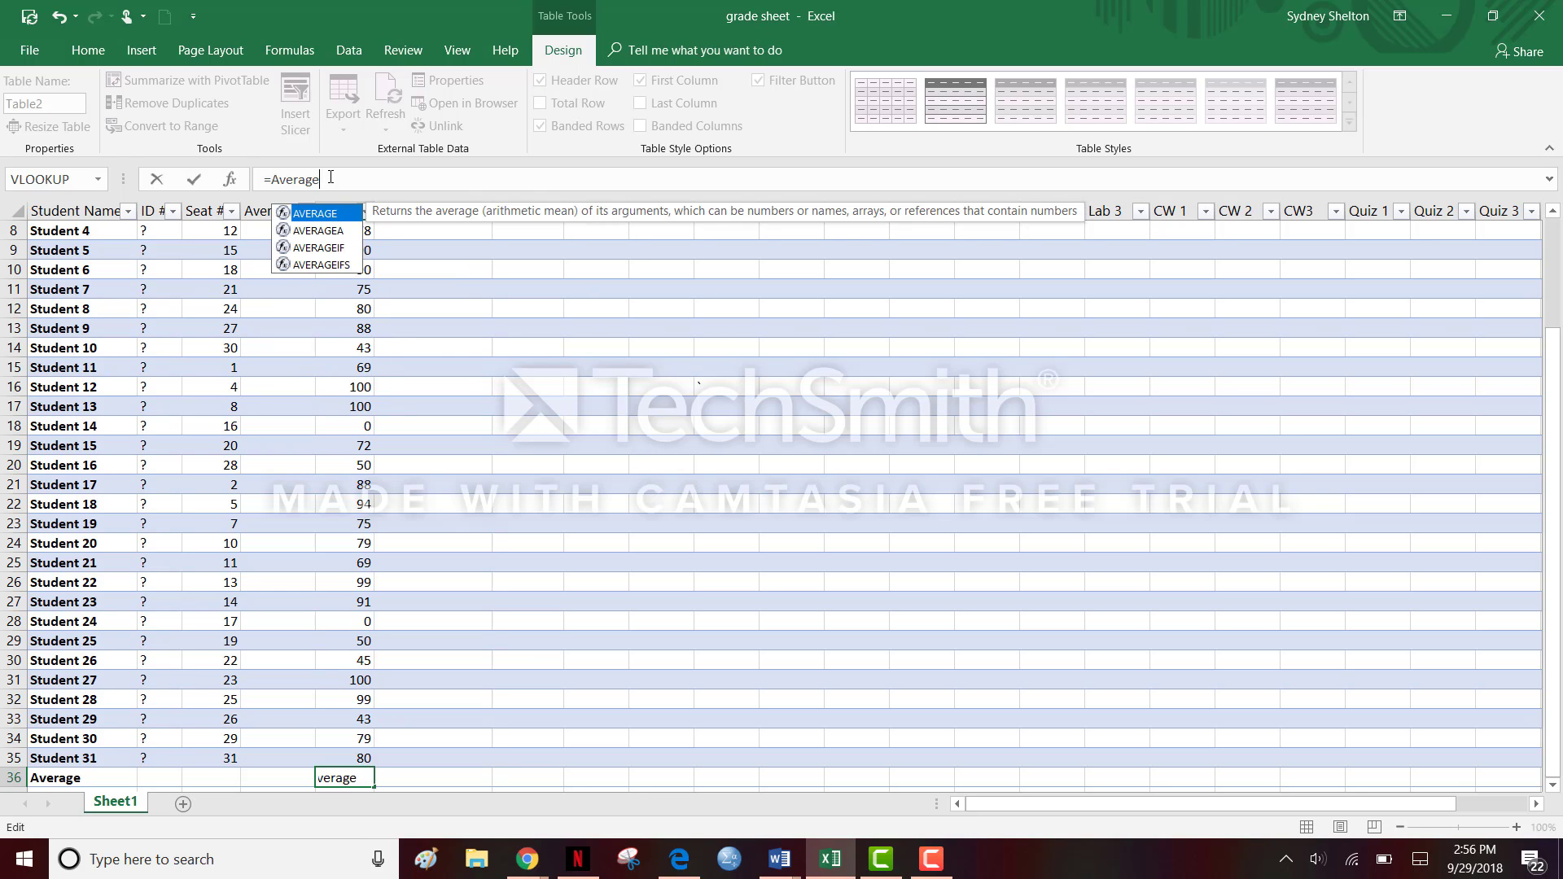
{"action": "type", "text": "("}
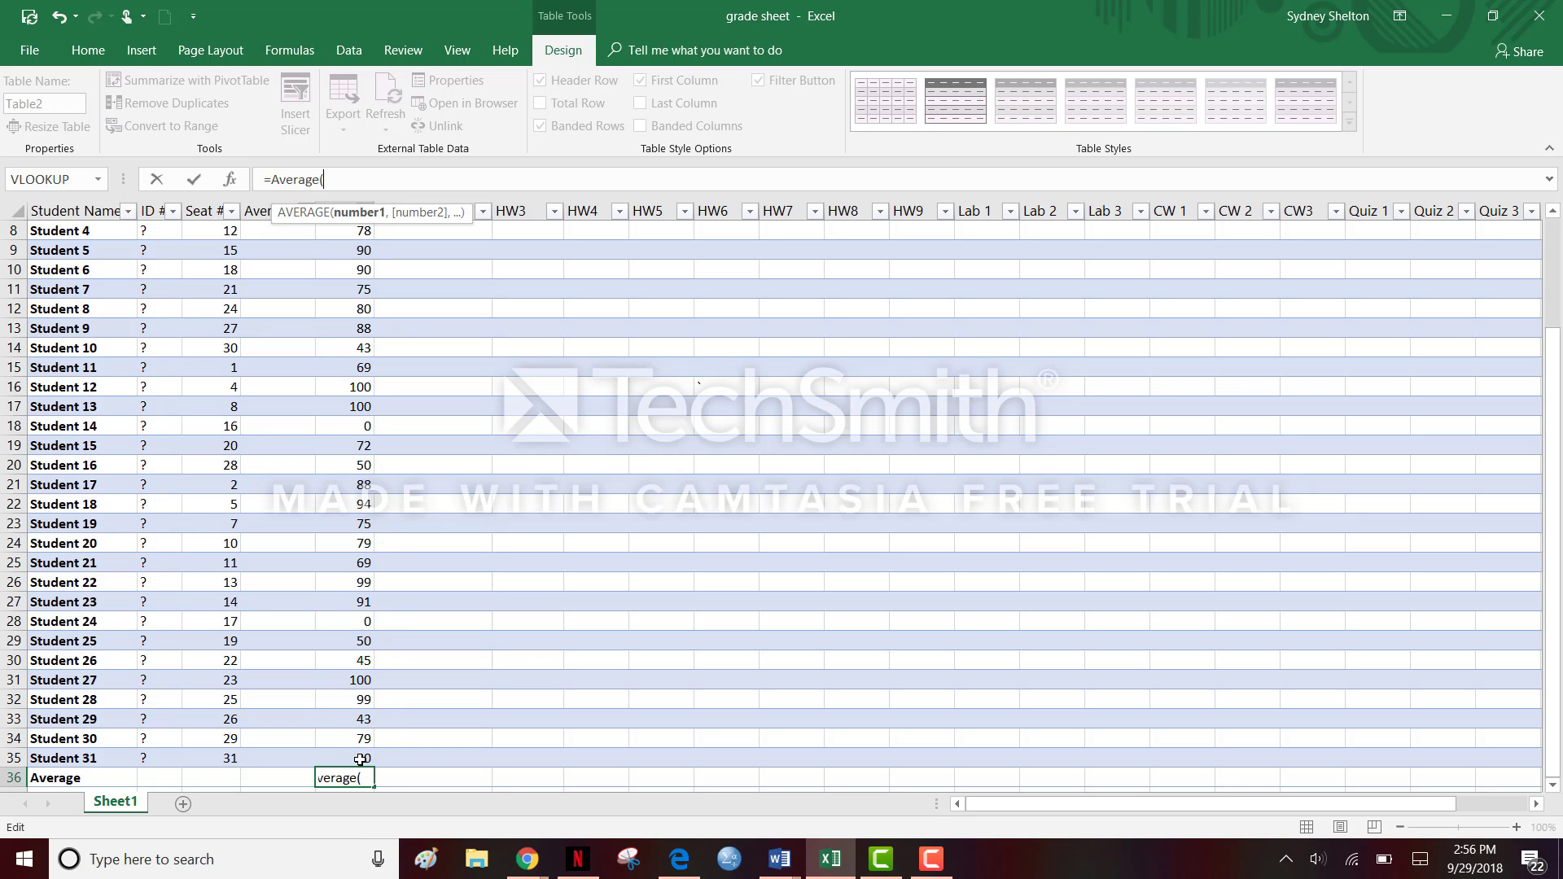
{"action": "left_click_drag", "start_coordinate": [358, 757], "coordinate": [364, 328]}
{"action": "left_click_drag", "start_coordinate": [364, 197], "coordinate": [345, 274]}
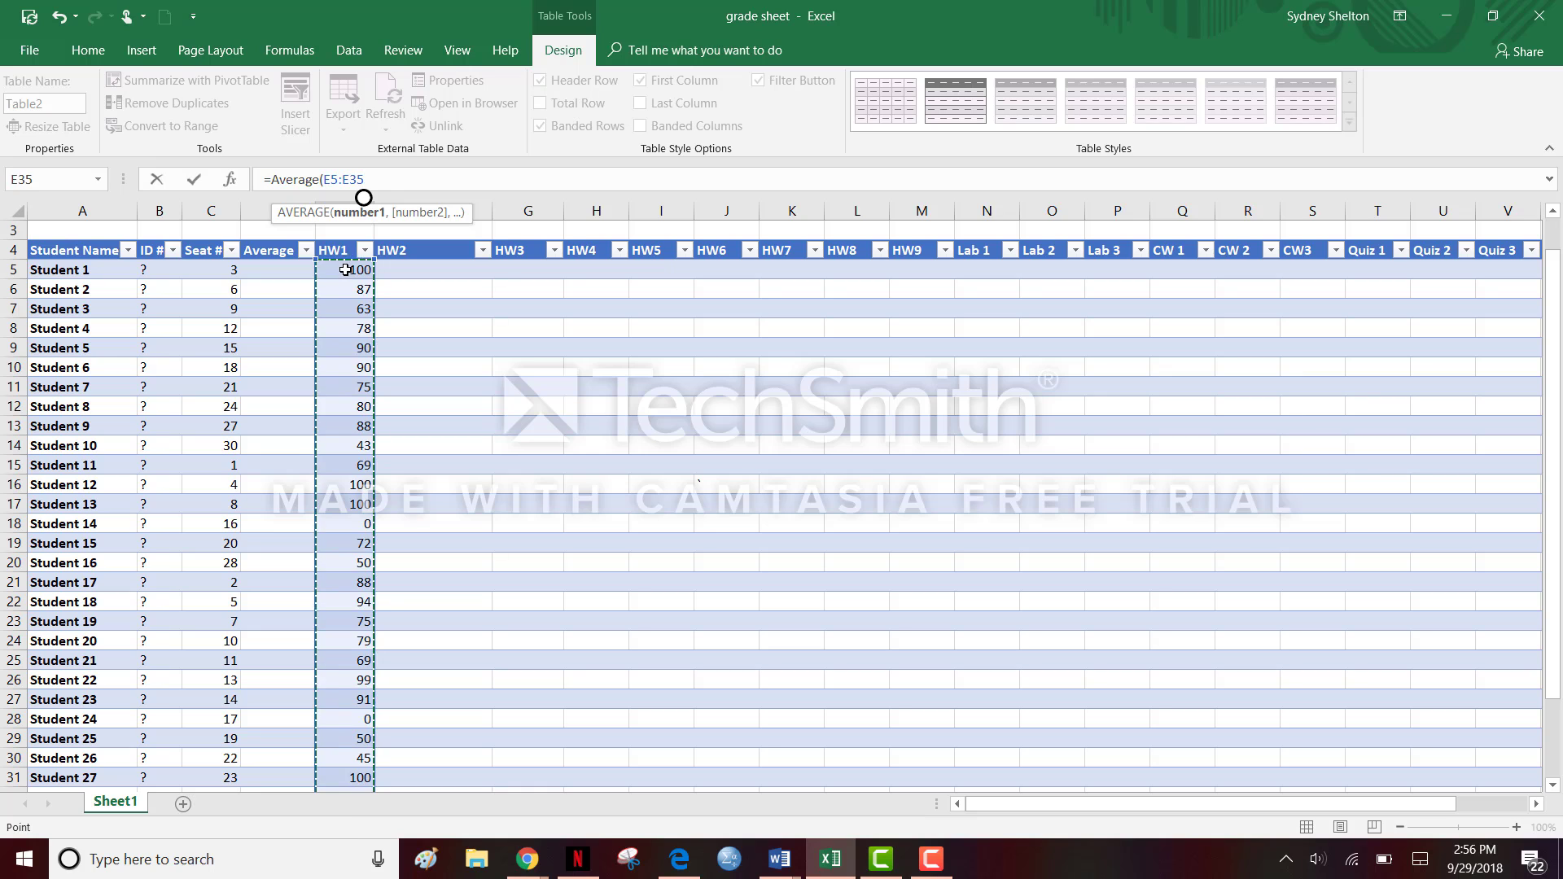
{"action": "type", "text": ")"}
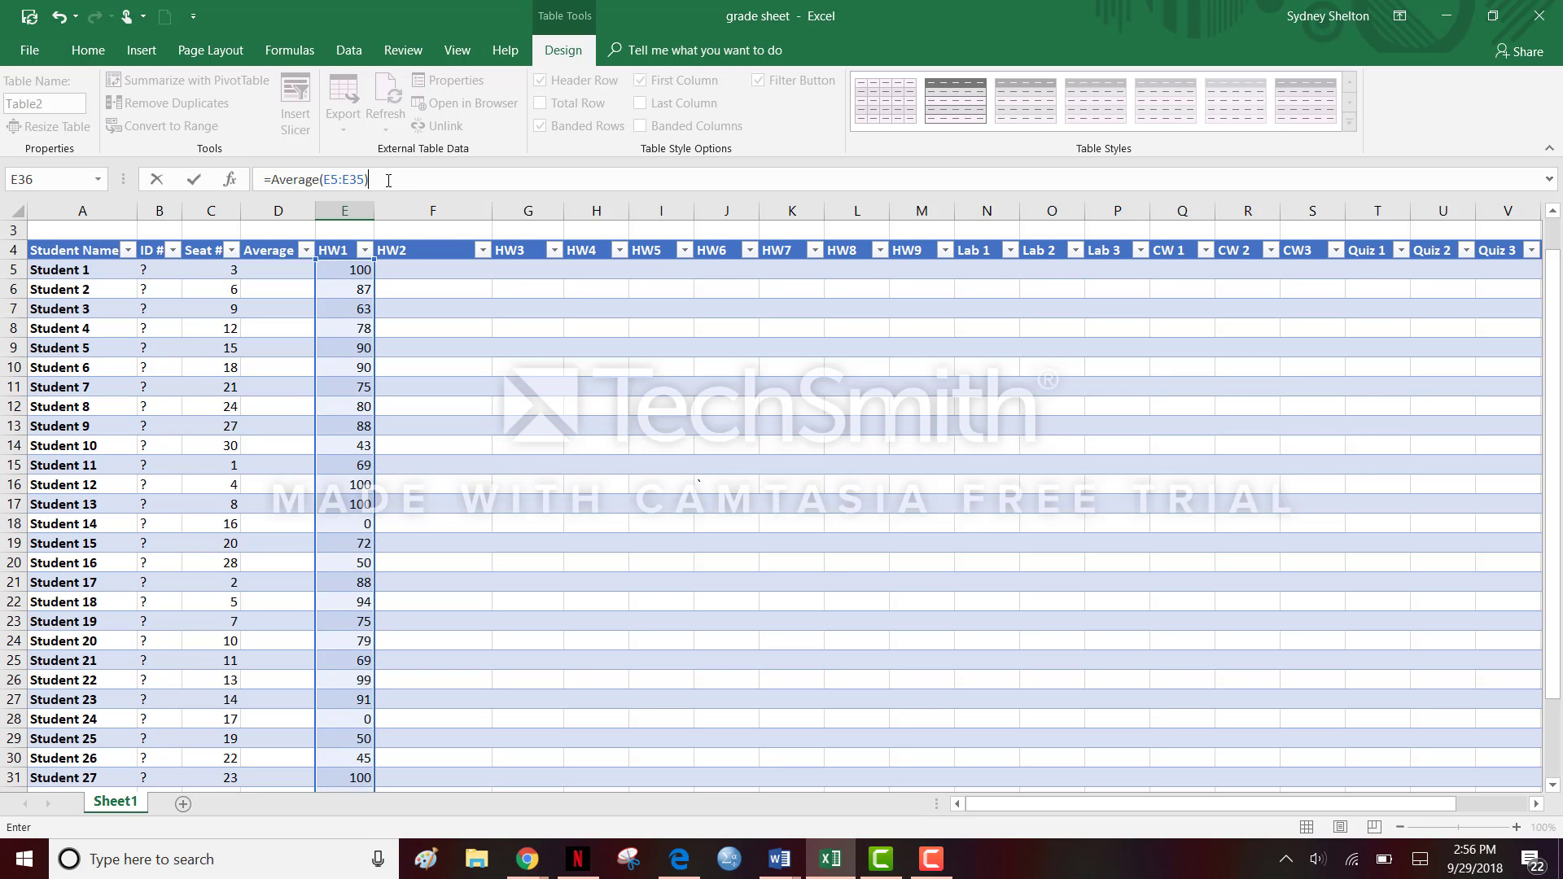
{"action": "key", "text": "Return"}
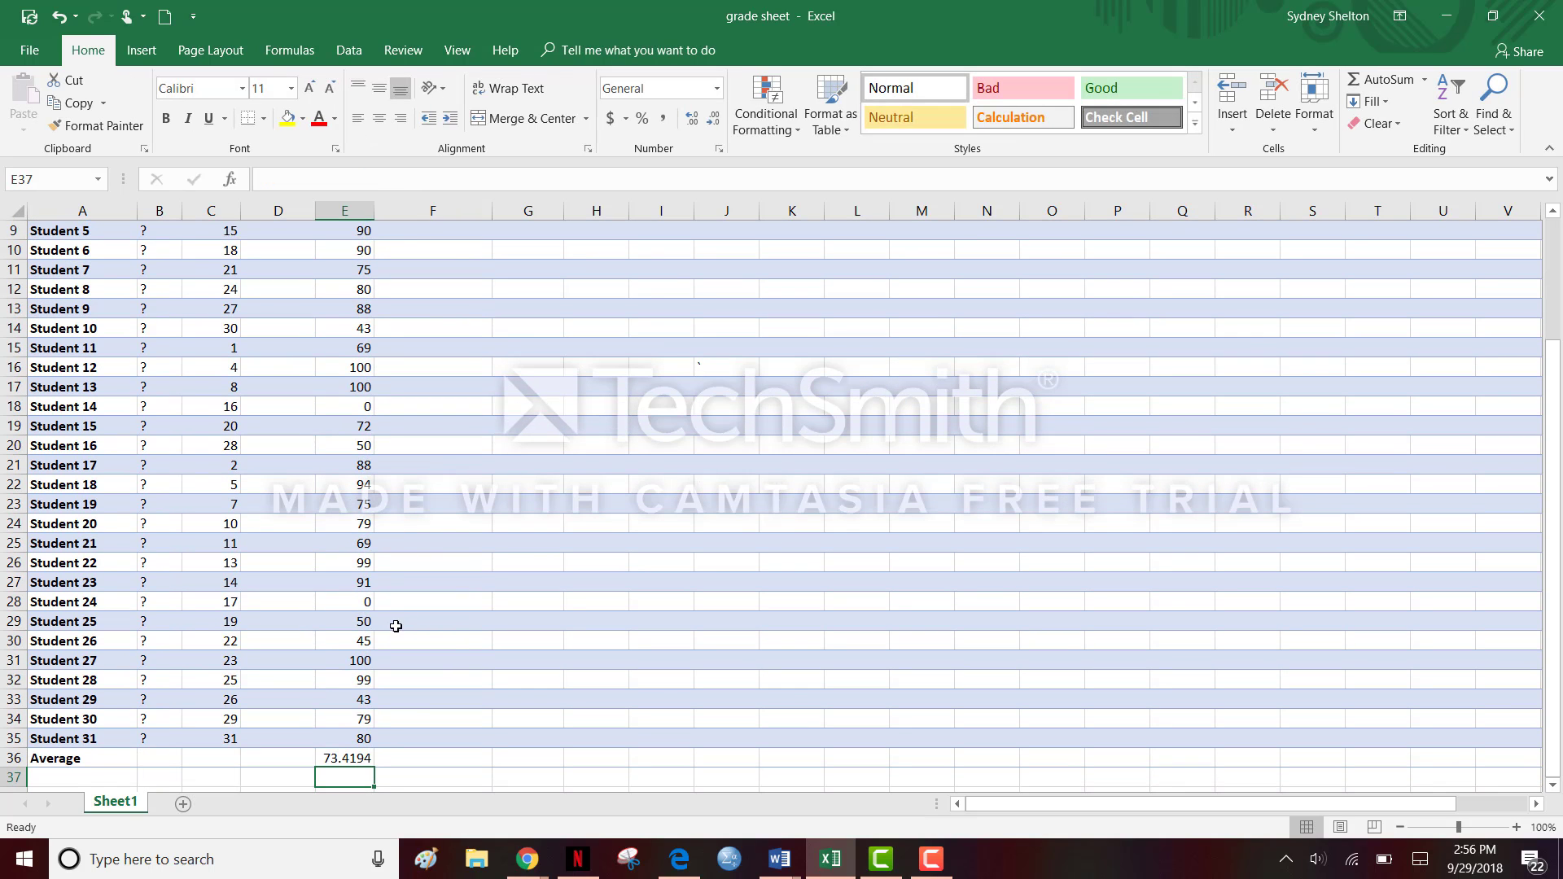
{"action": "left_click", "coordinate": [342, 766]}
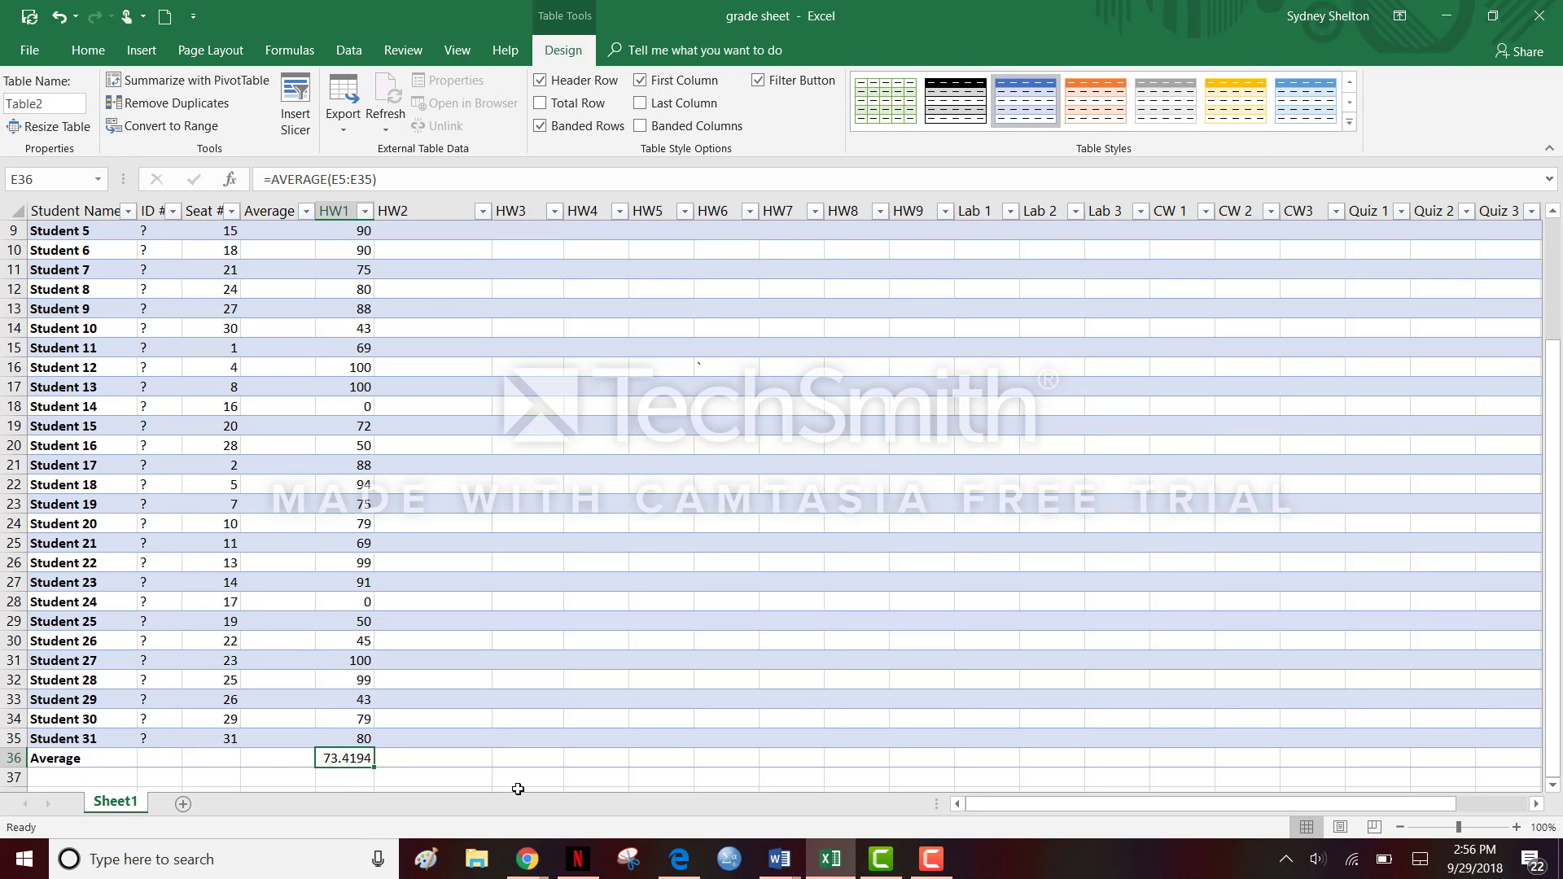
Sort the grade table by the HW1 column from largest to smallest and review the order of the rows
{"action": "left_click_drag", "start_coordinate": [1560, 580], "coordinate": [1560, 456]}
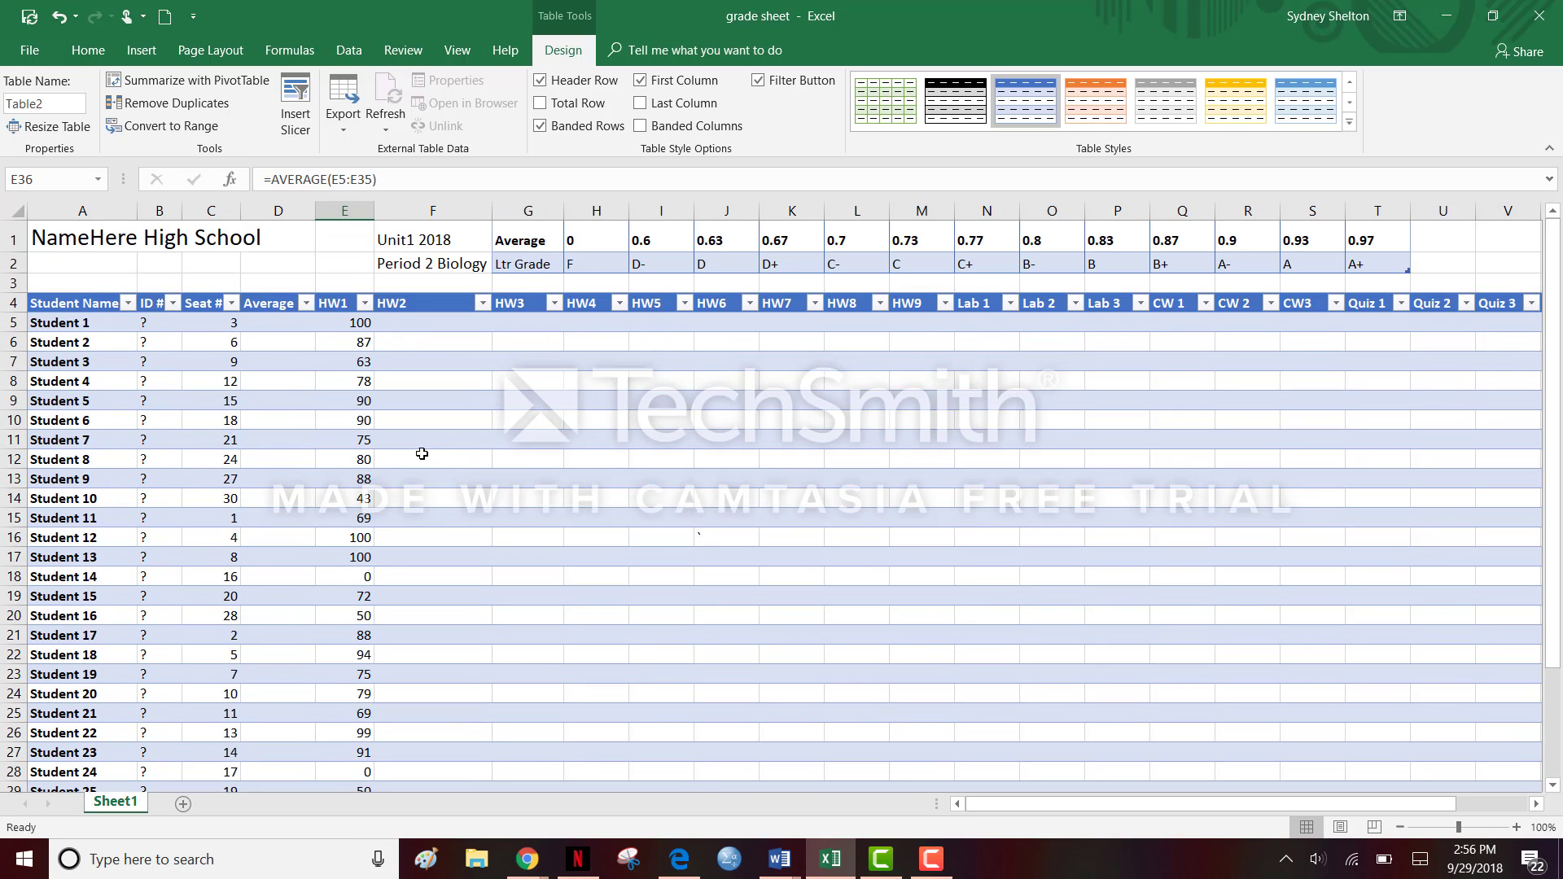
{"action": "left_click", "coordinate": [365, 304]}
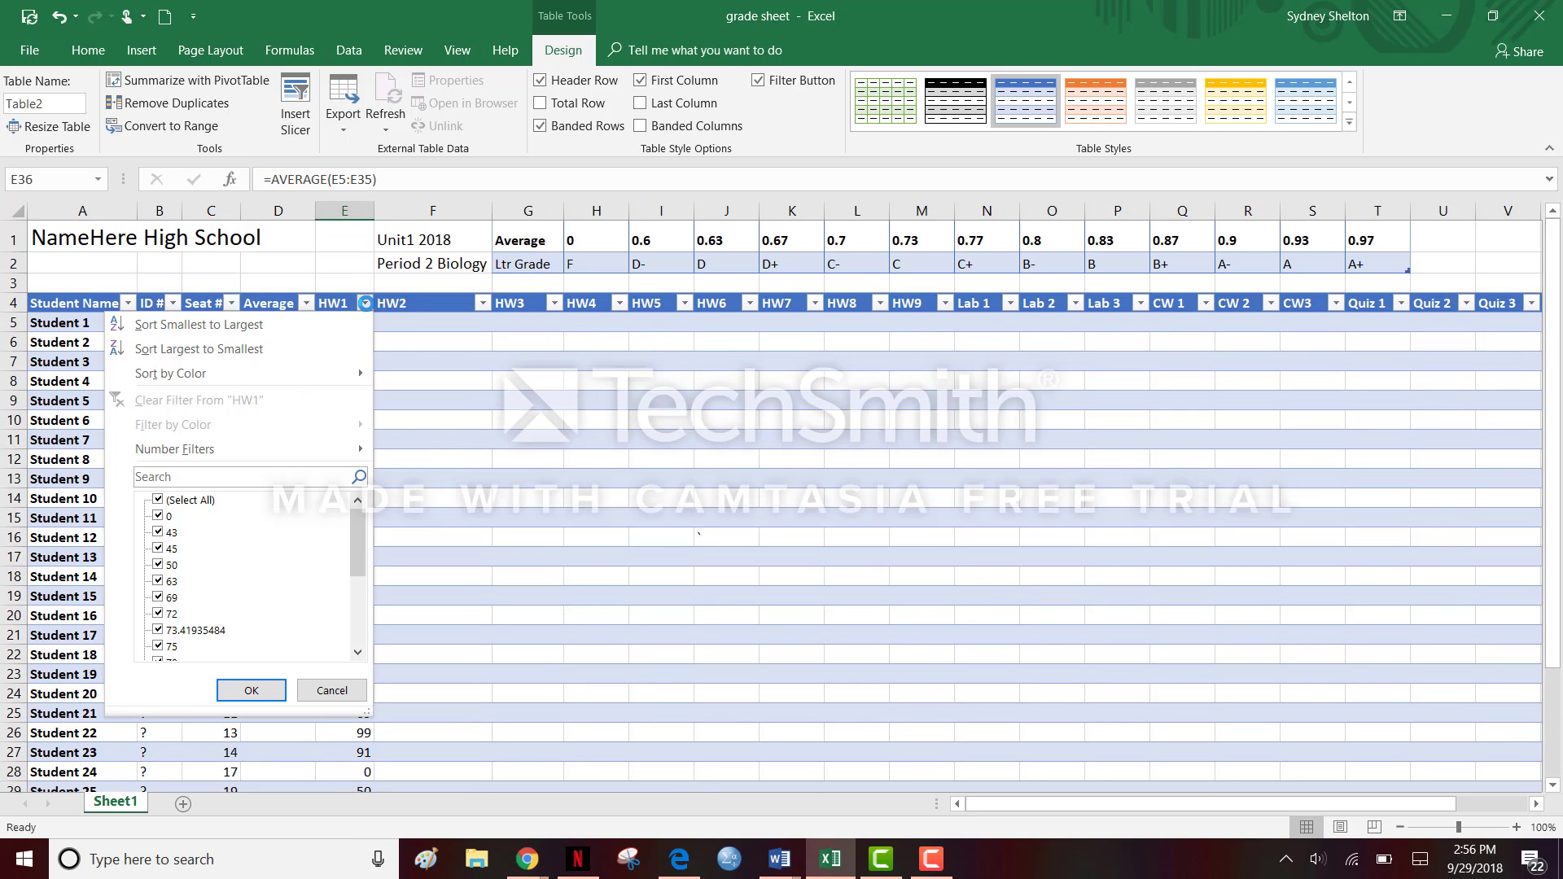
{"action": "left_click", "coordinate": [260, 348]}
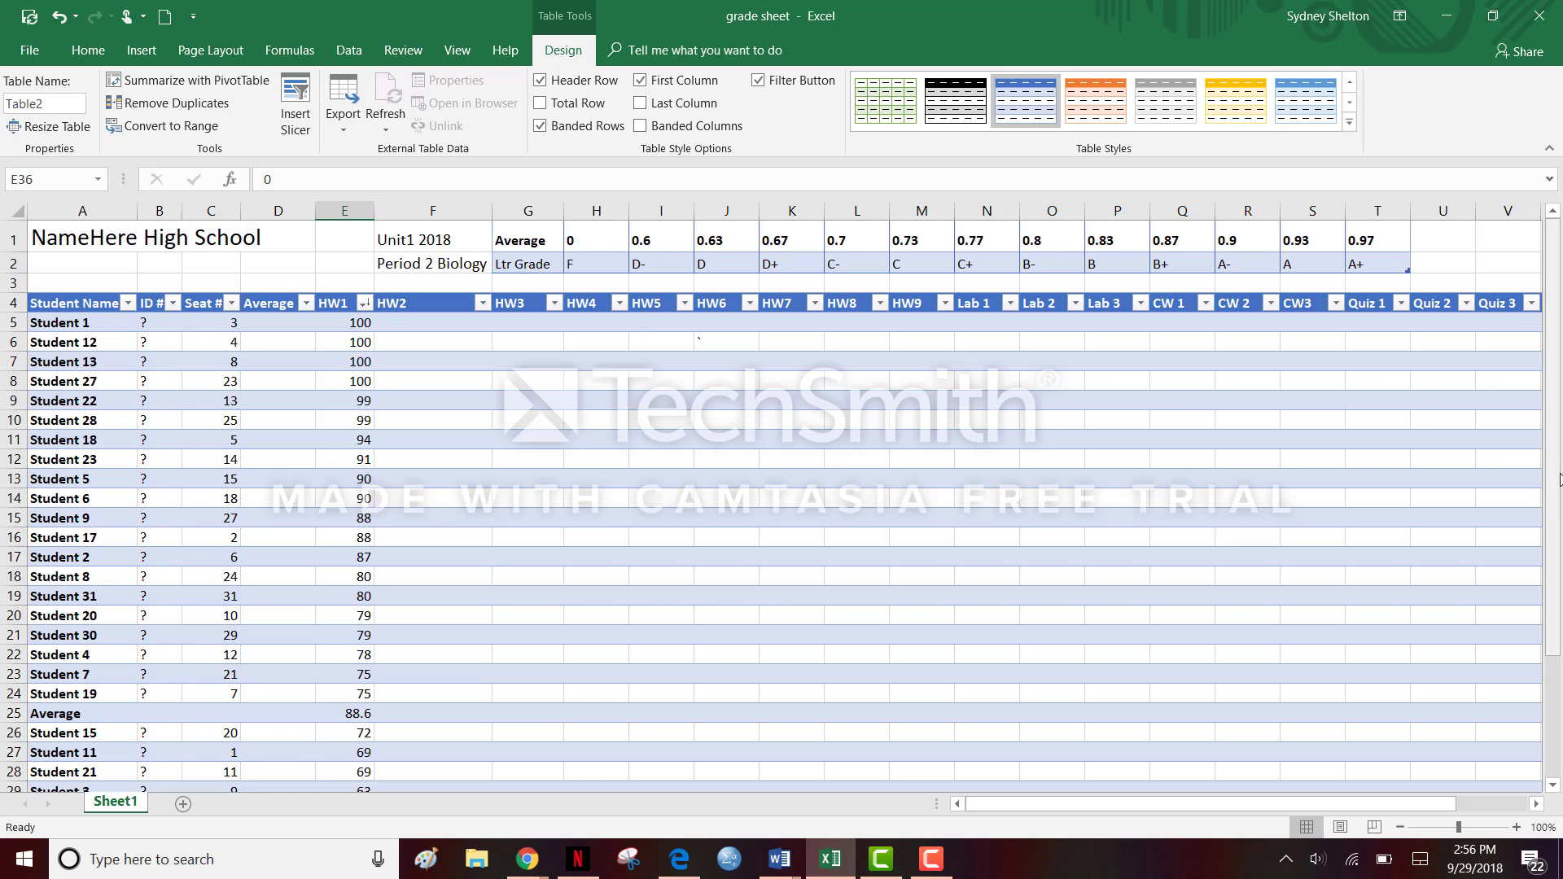
{"action": "left_click_drag", "start_coordinate": [1558, 479], "coordinate": [1557, 659]}
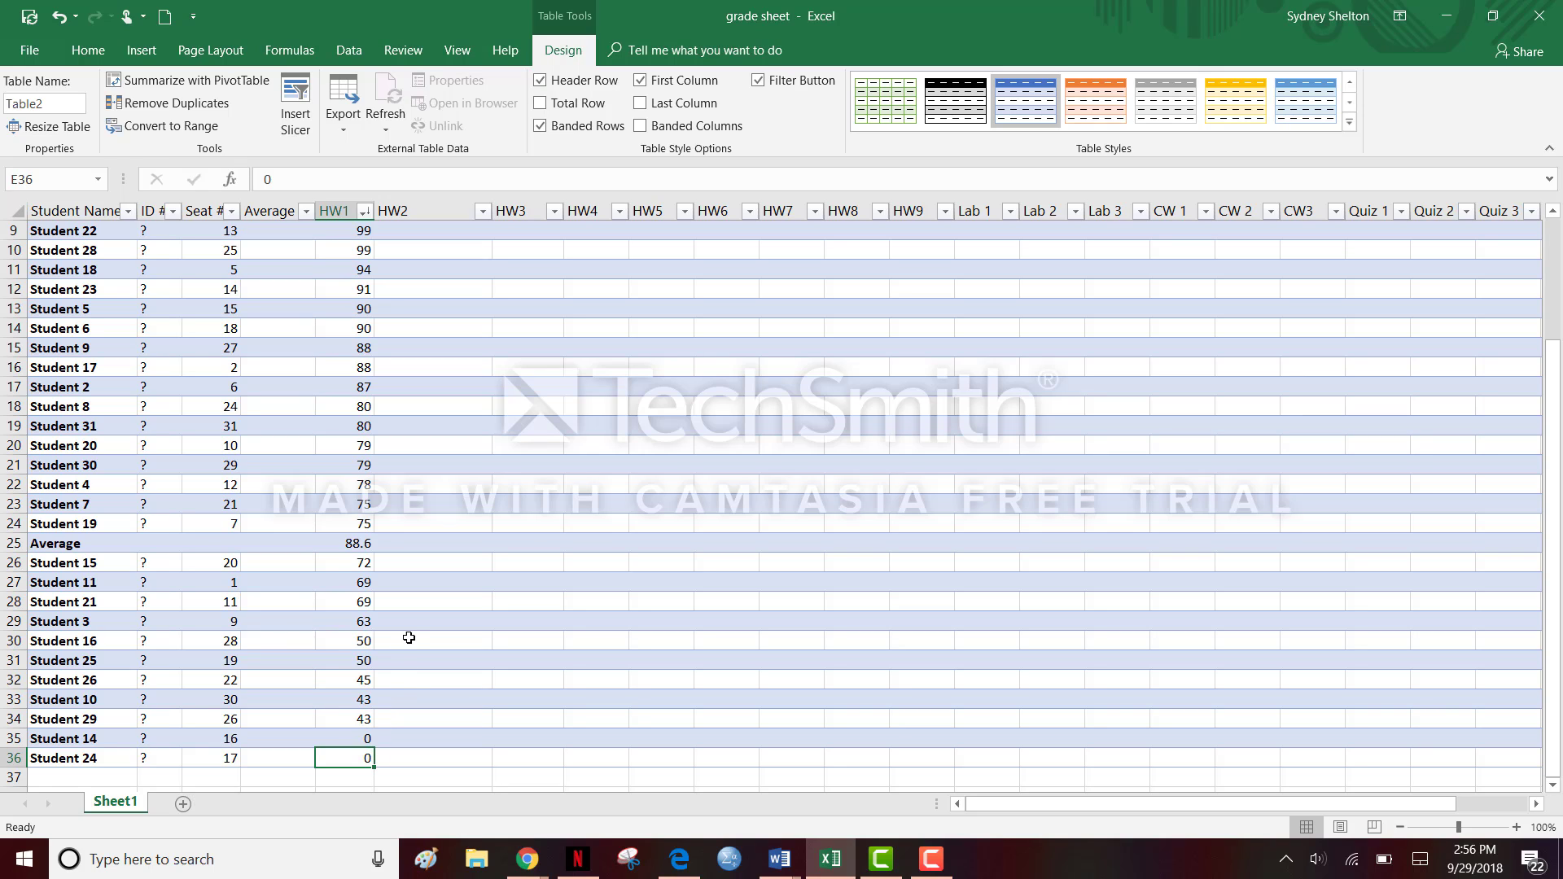
{"action": "left_click", "coordinate": [364, 211]}
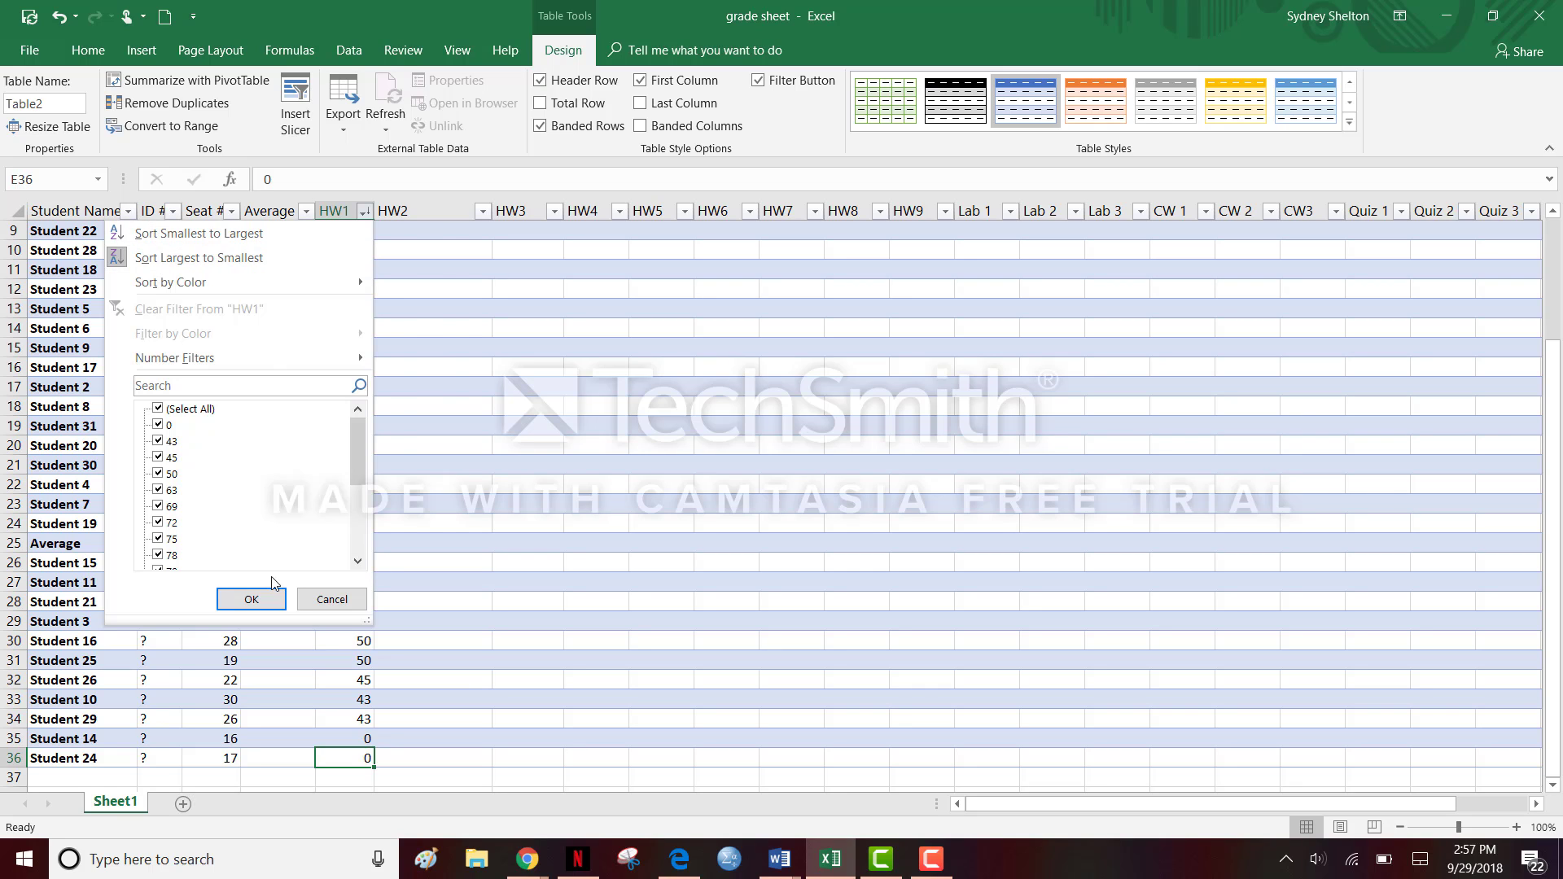
{"action": "left_click", "coordinate": [246, 599]}
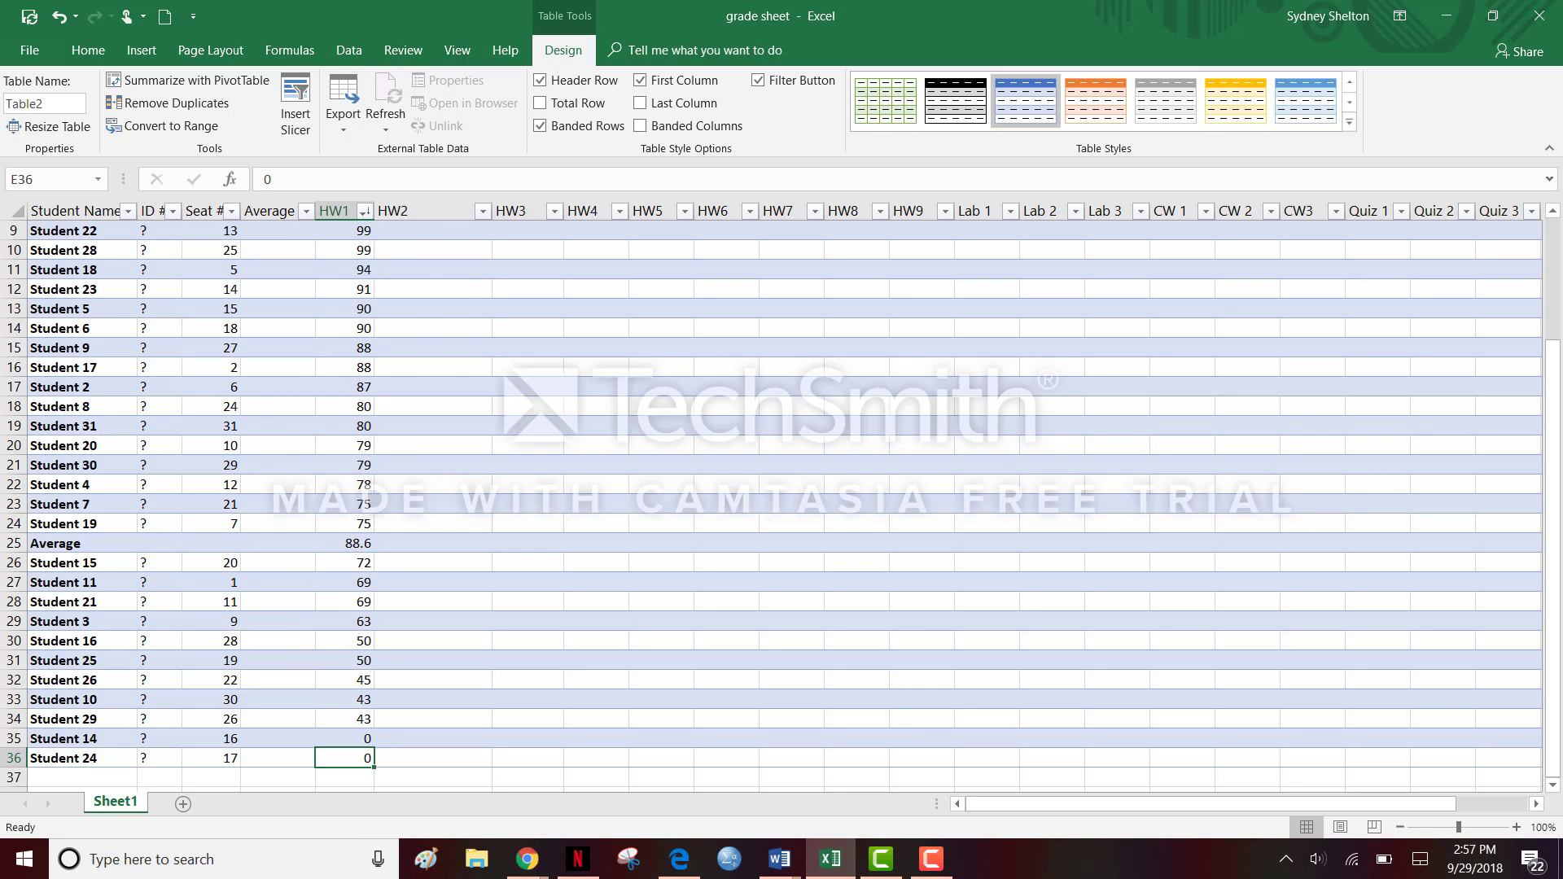
{"action": "scroll", "coordinate": [328, 313], "scroll_direction": "up", "scroll_amount": 3}
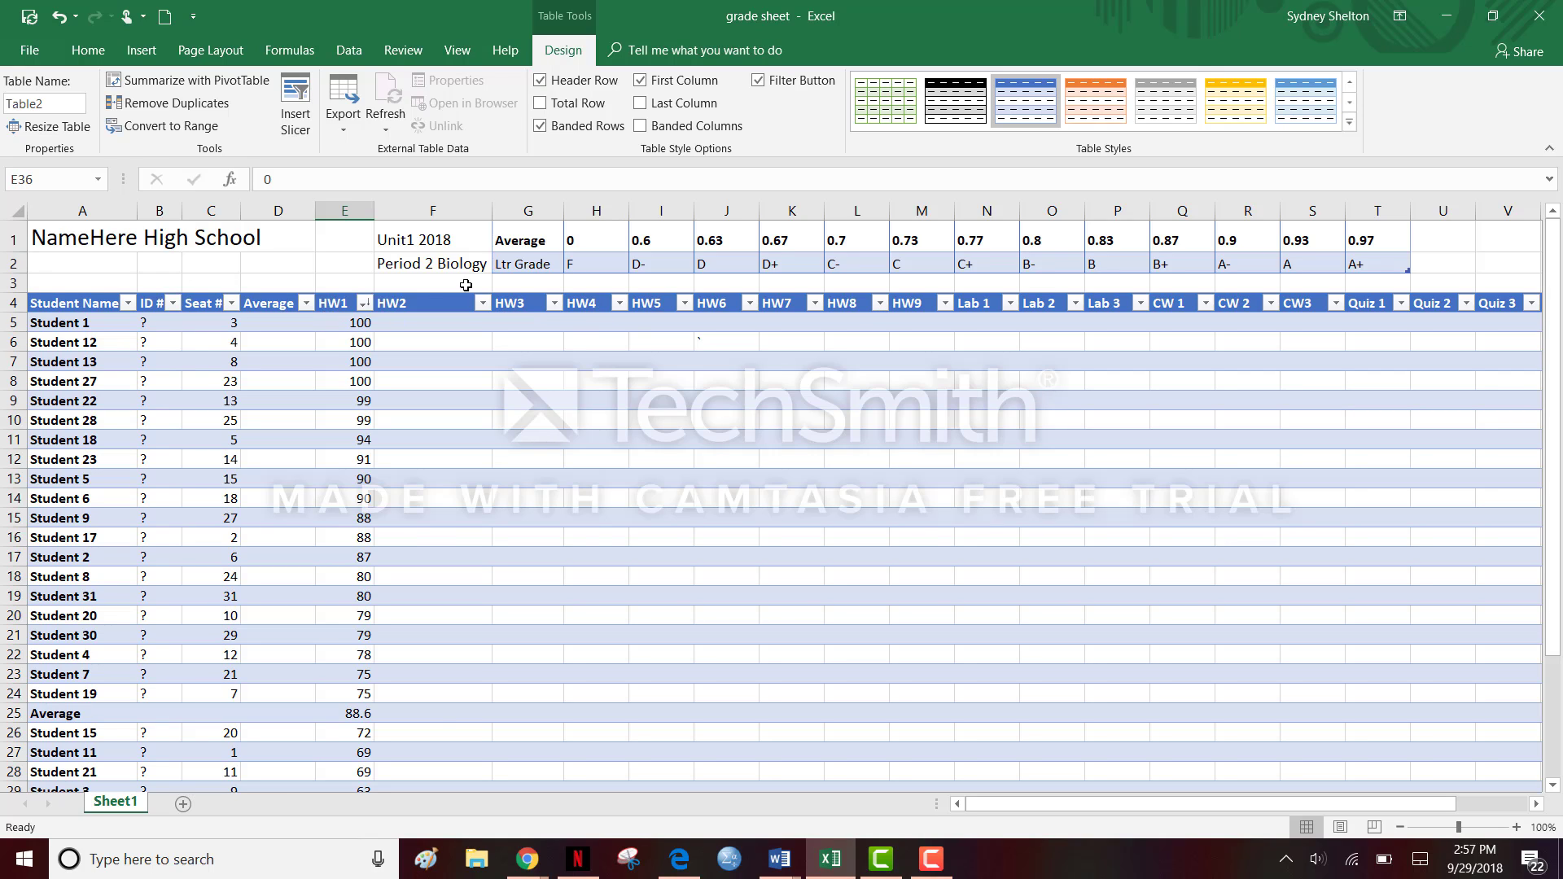
{"action": "left_click", "coordinate": [932, 858]}
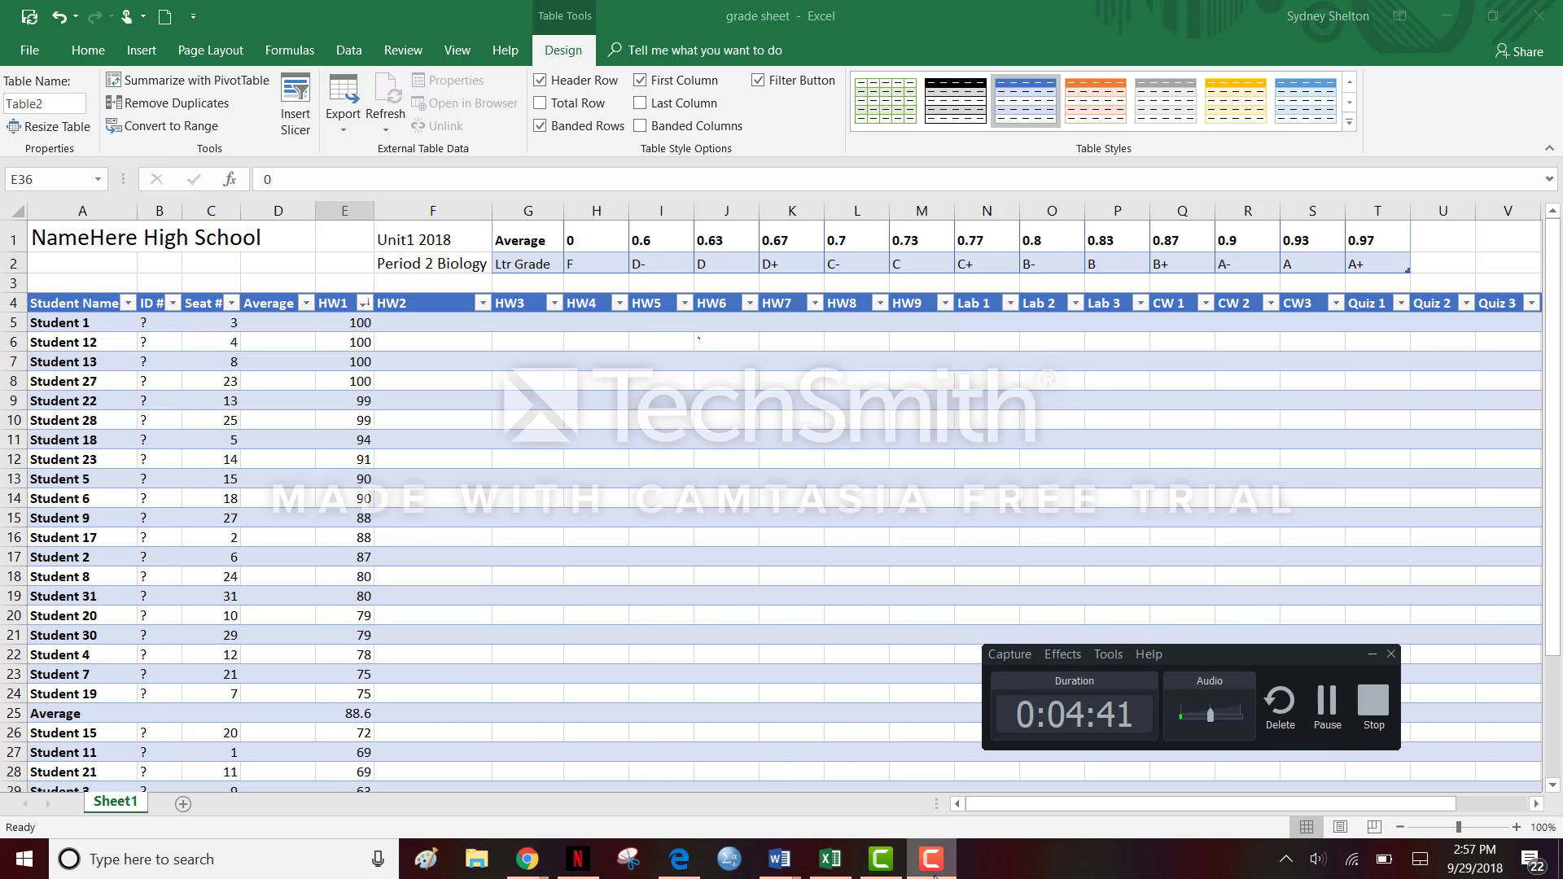
{"action": "left_click", "coordinate": [1325, 698]}
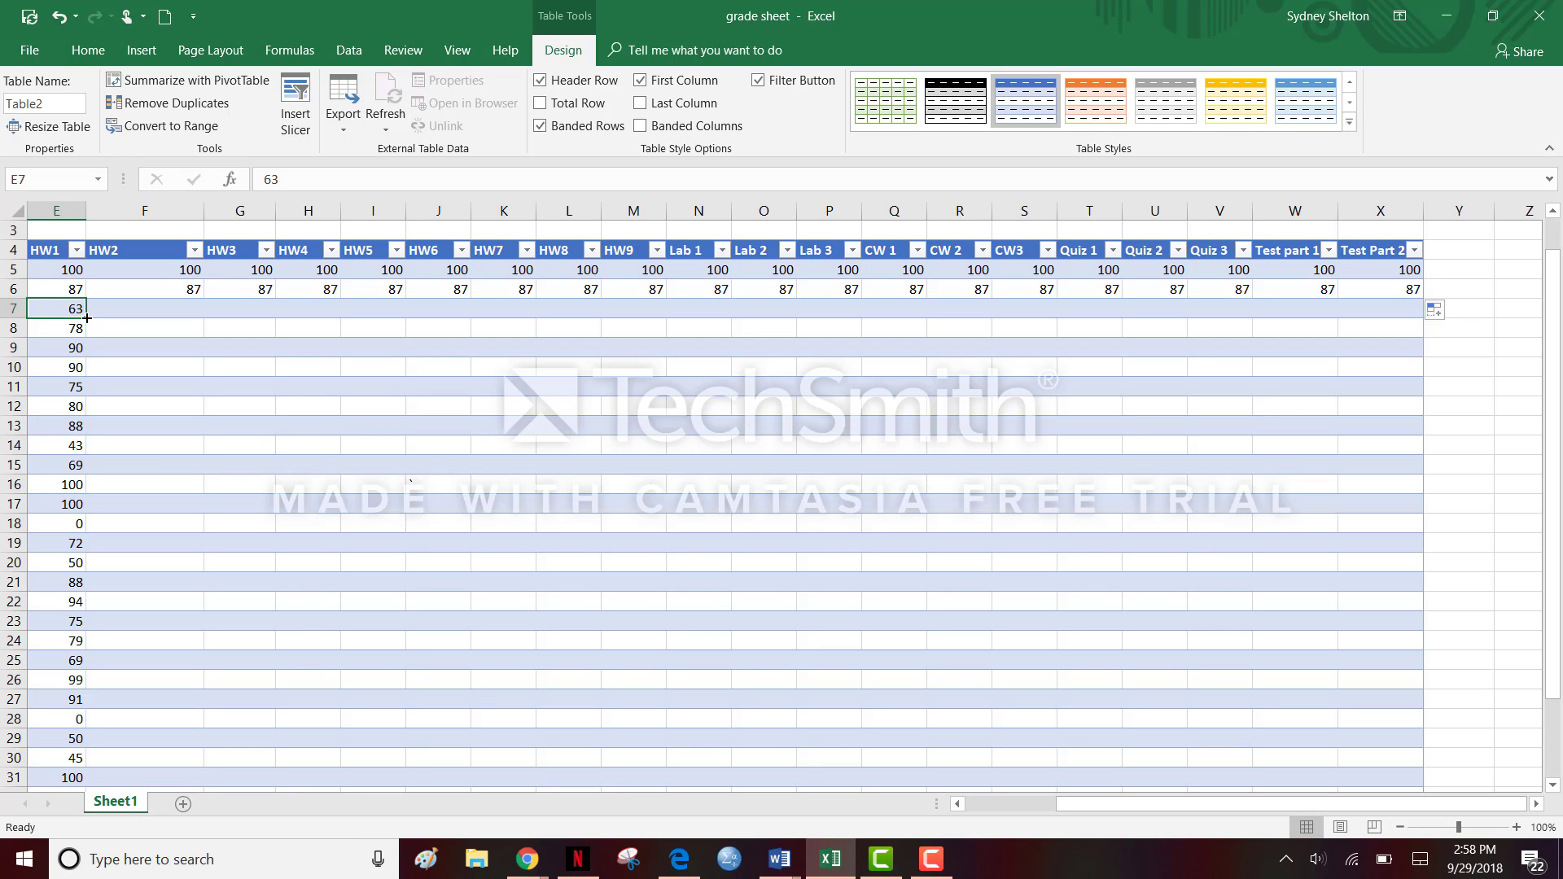
Fill the HW1 scores in rows 7 to 10 across each row from HW2 through Test Part 2
{"action": "left_click_drag", "start_coordinate": [88, 318], "coordinate": [1419, 325]}
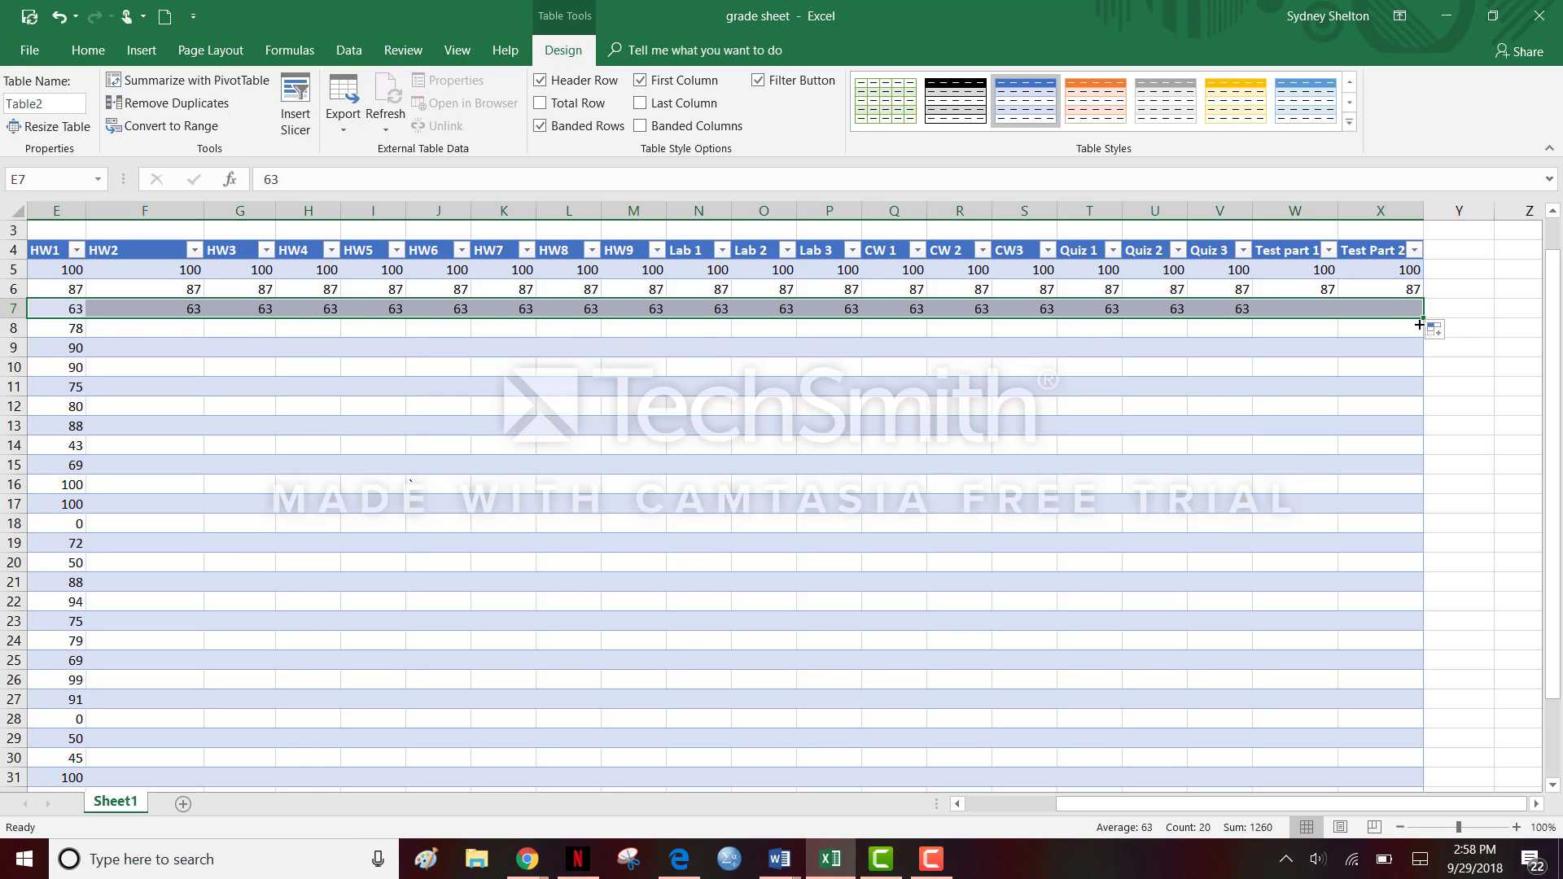
{"action": "left_click", "coordinate": [76, 329]}
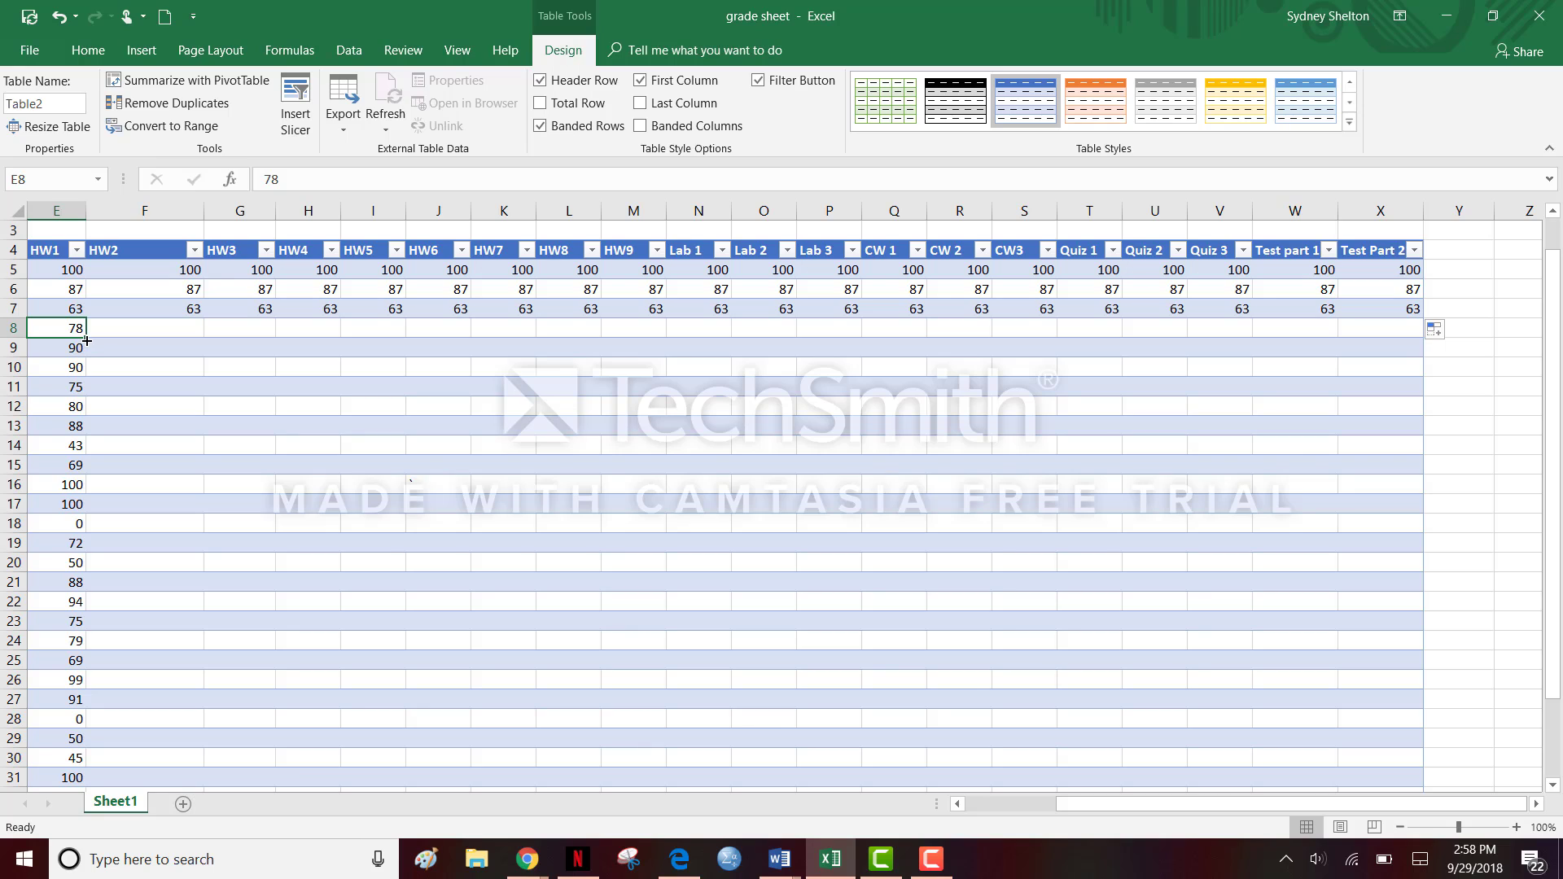
{"action": "left_click_drag", "start_coordinate": [86, 337], "coordinate": [1404, 350]}
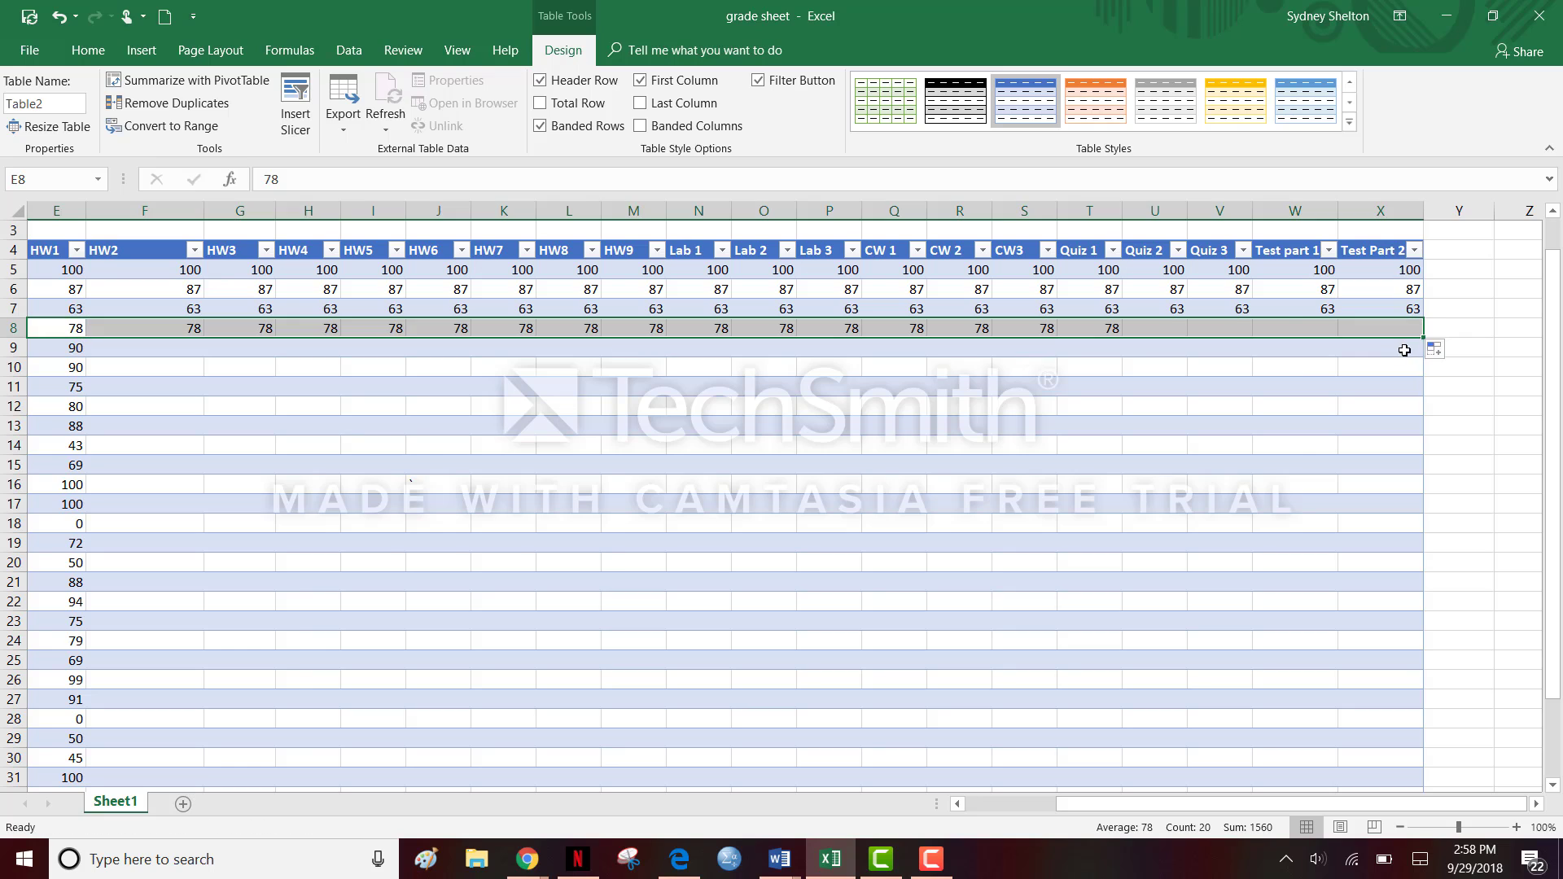
{"action": "right_click", "coordinate": [62, 347]}
{"action": "key", "text": "Escape"}
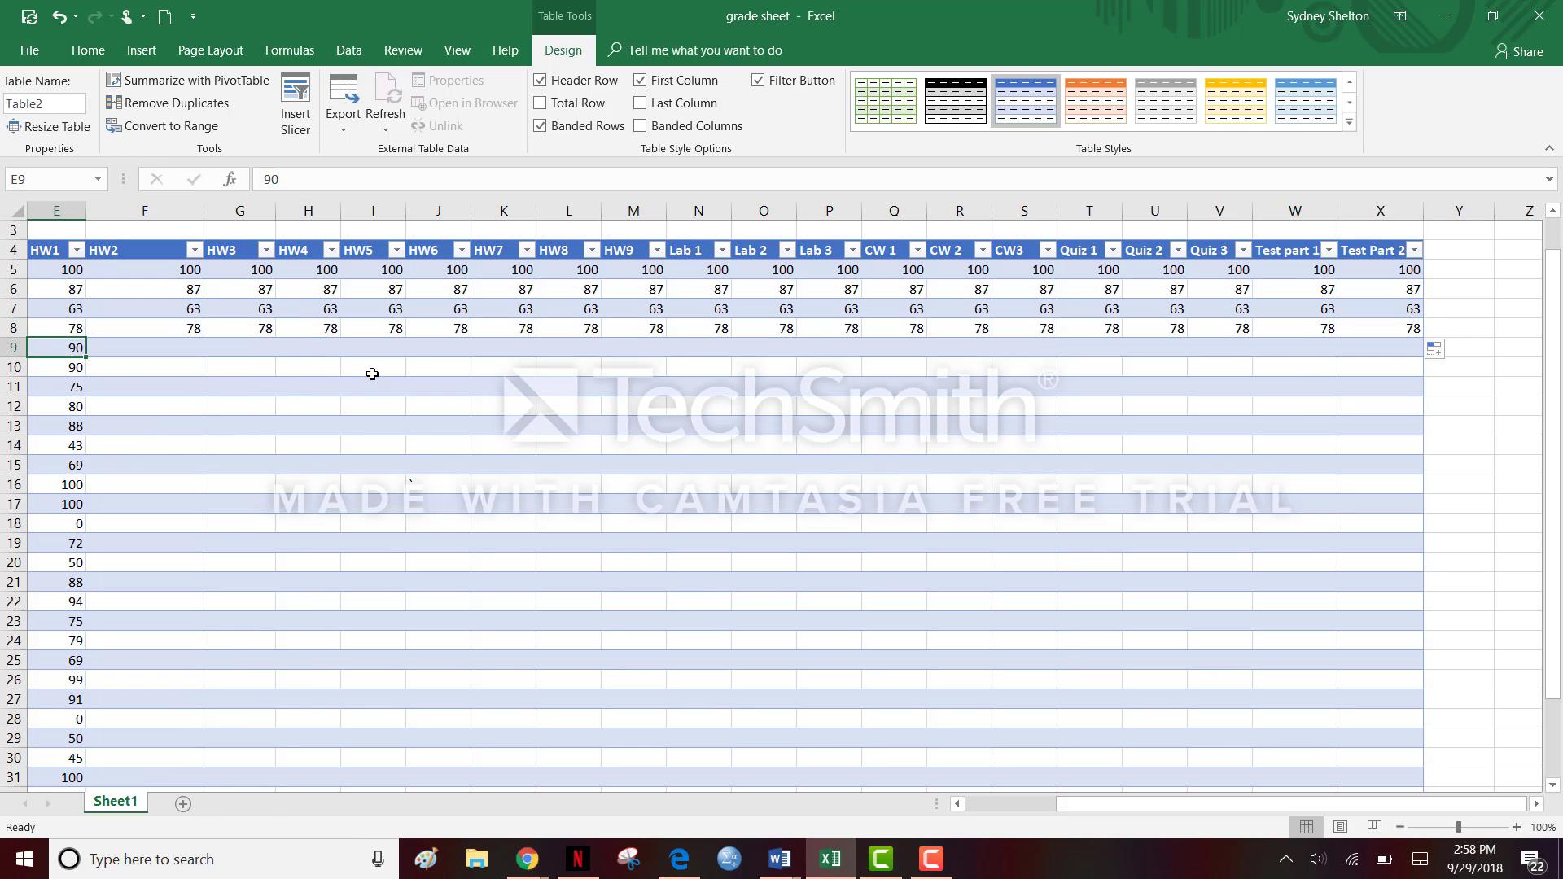
{"action": "left_click_drag", "start_coordinate": [83, 358], "coordinate": [1410, 351]}
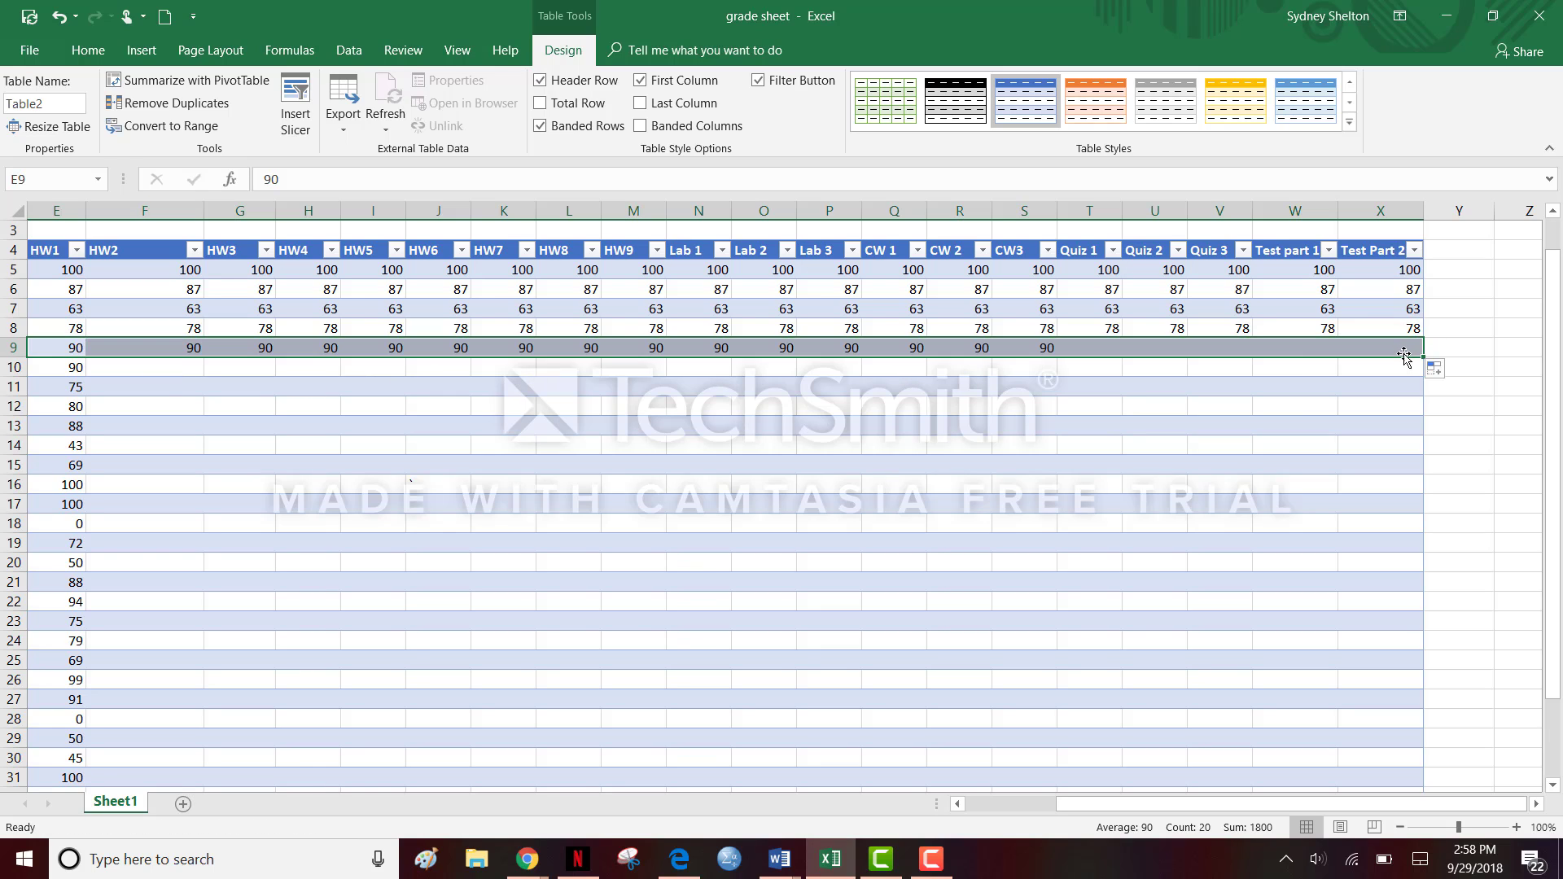
{"action": "left_click", "coordinate": [79, 368]}
{"action": "left_click_drag", "start_coordinate": [189, 375], "coordinate": [1418, 375]}
{"action": "left_click_drag", "start_coordinate": [1174, 799], "coordinate": [989, 806]}
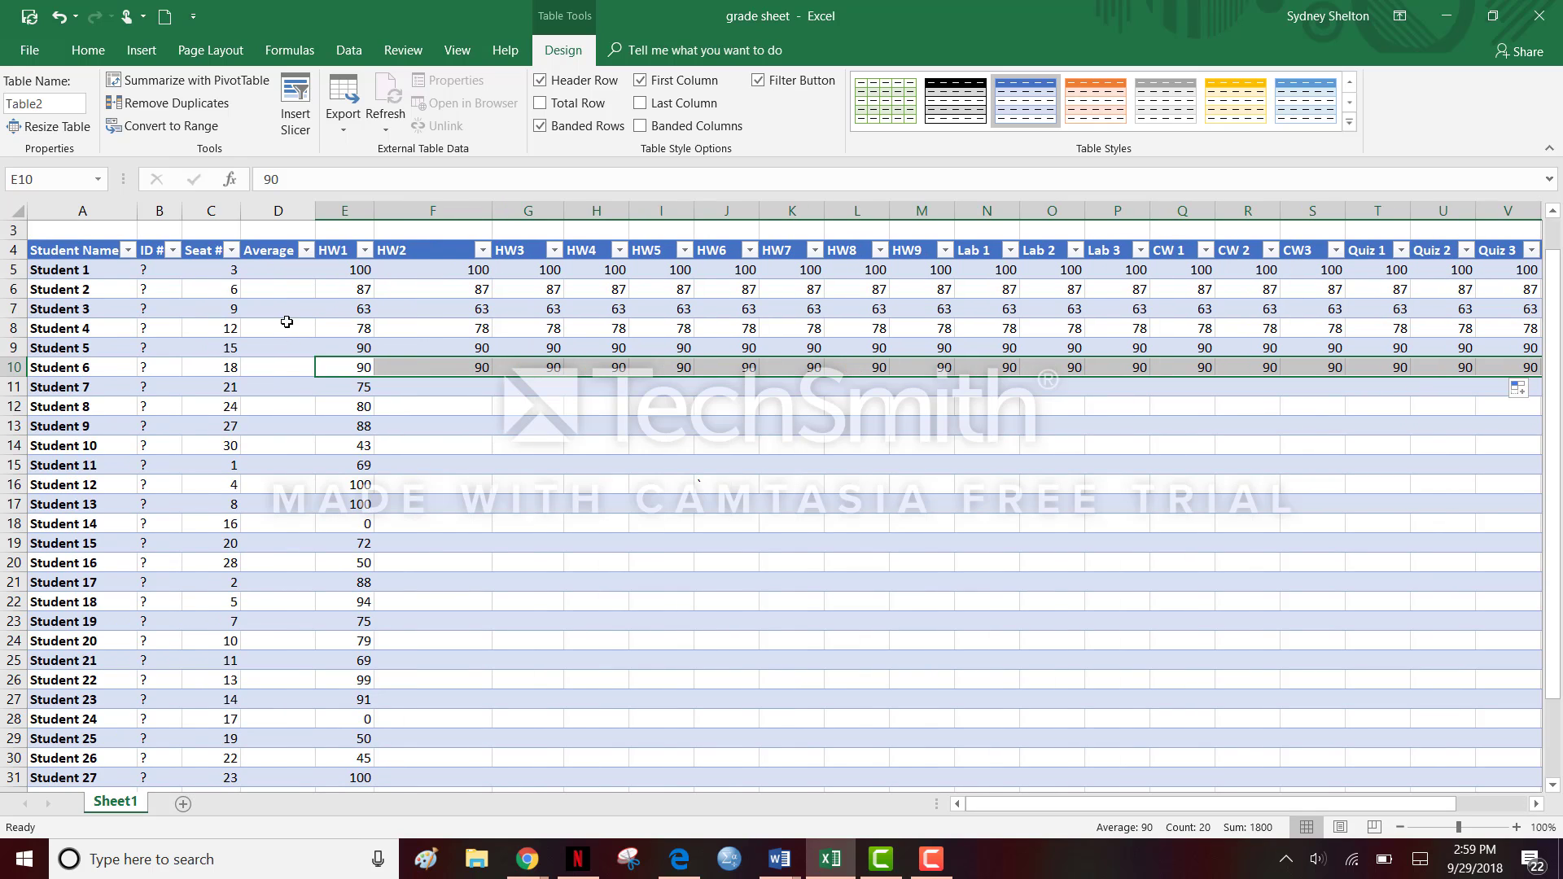
{"action": "left_click", "coordinate": [931, 859]}
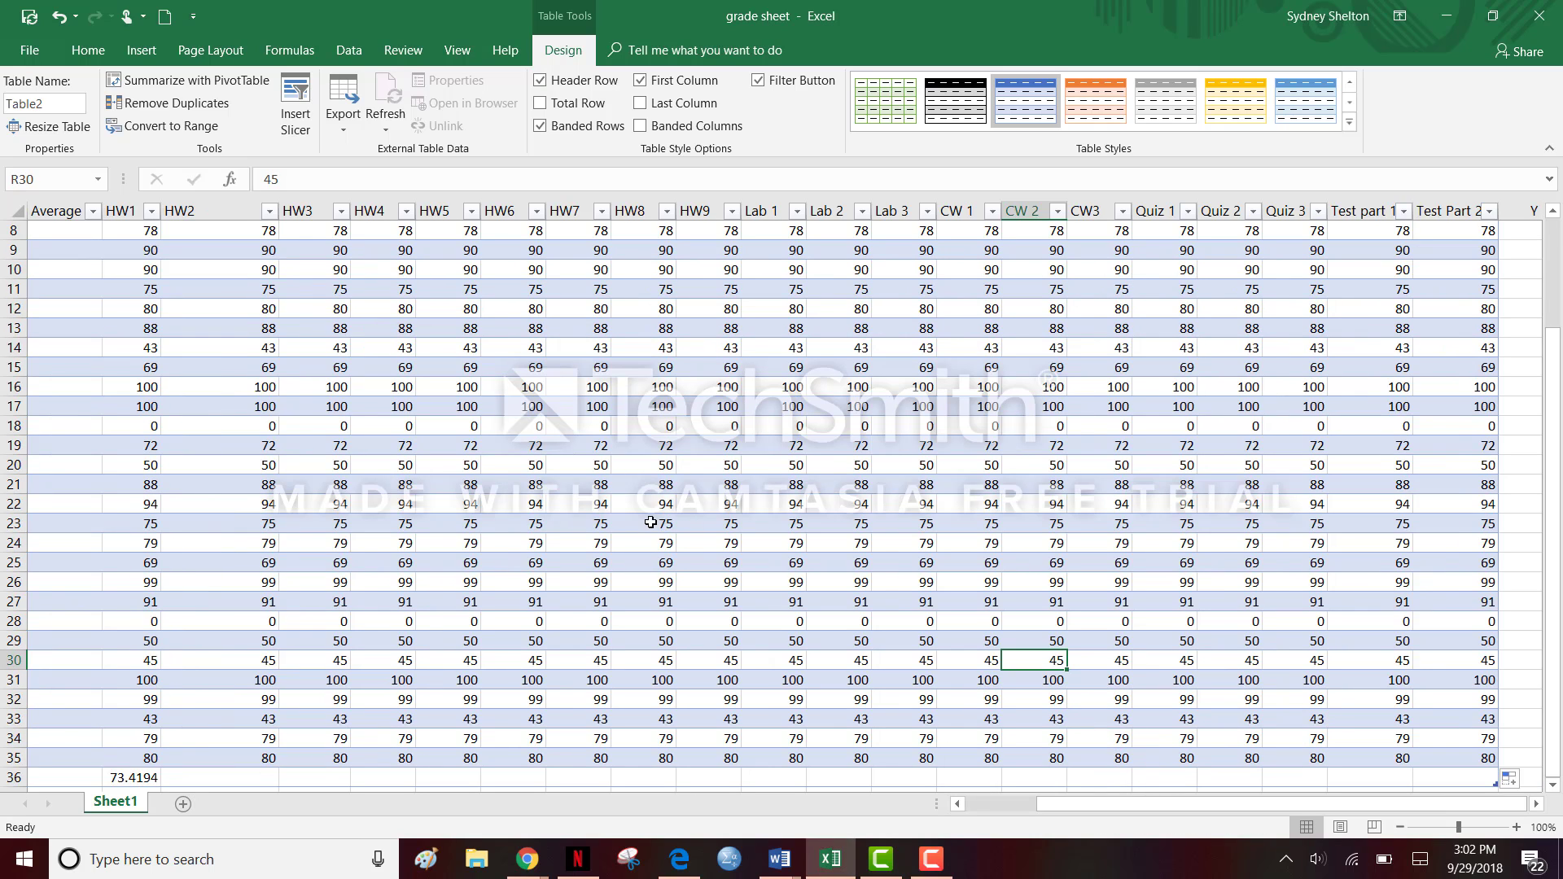
{"action": "left_click", "coordinate": [169, 462]}
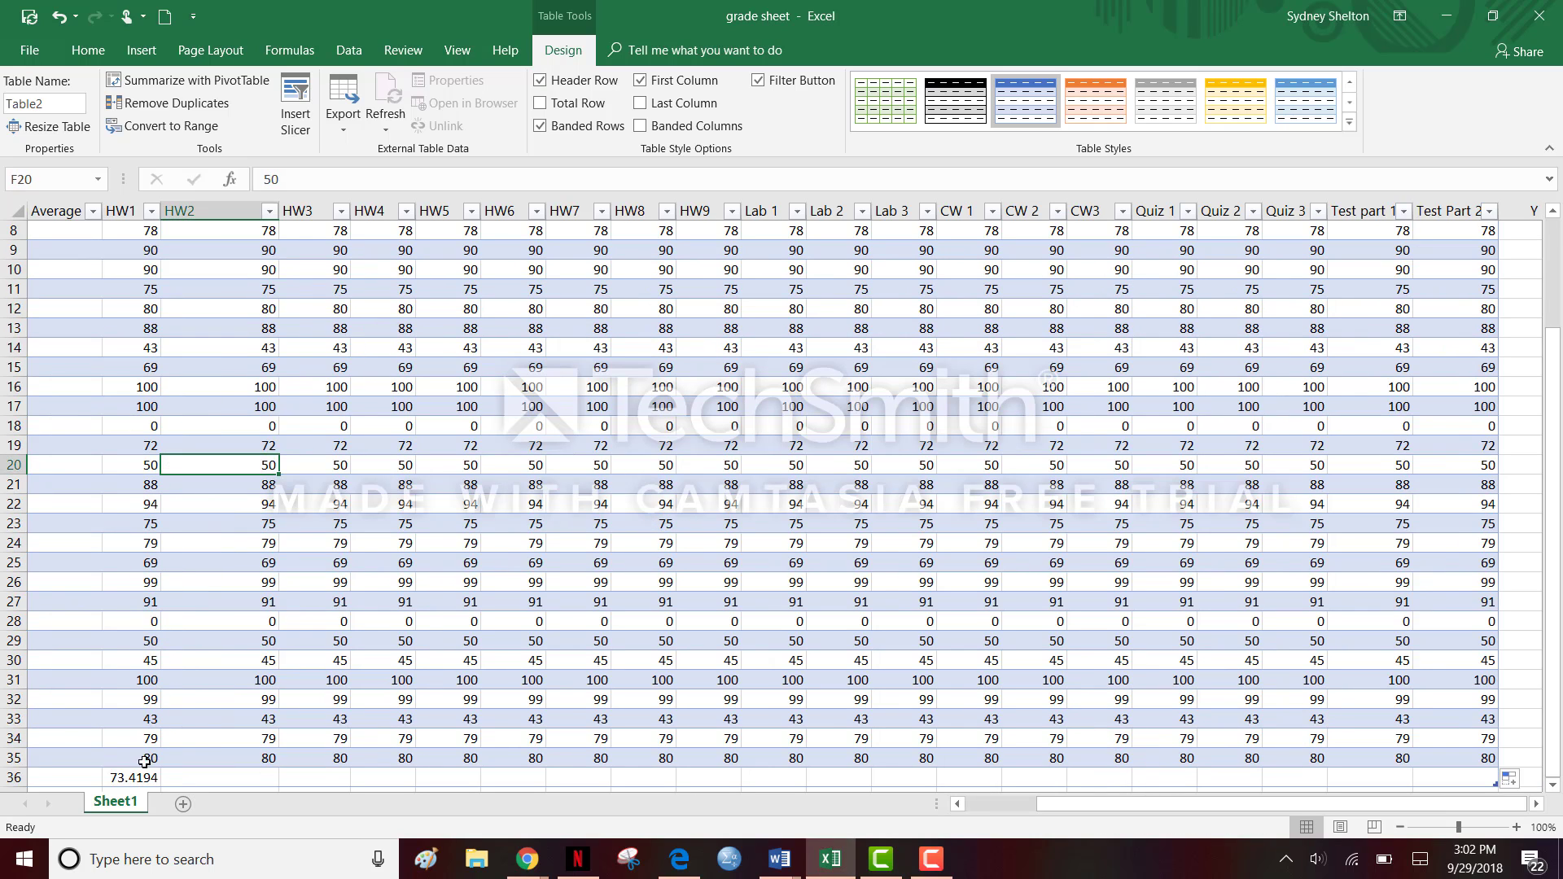
{"action": "left_click_drag", "start_coordinate": [146, 661], "coordinate": [147, 443]}
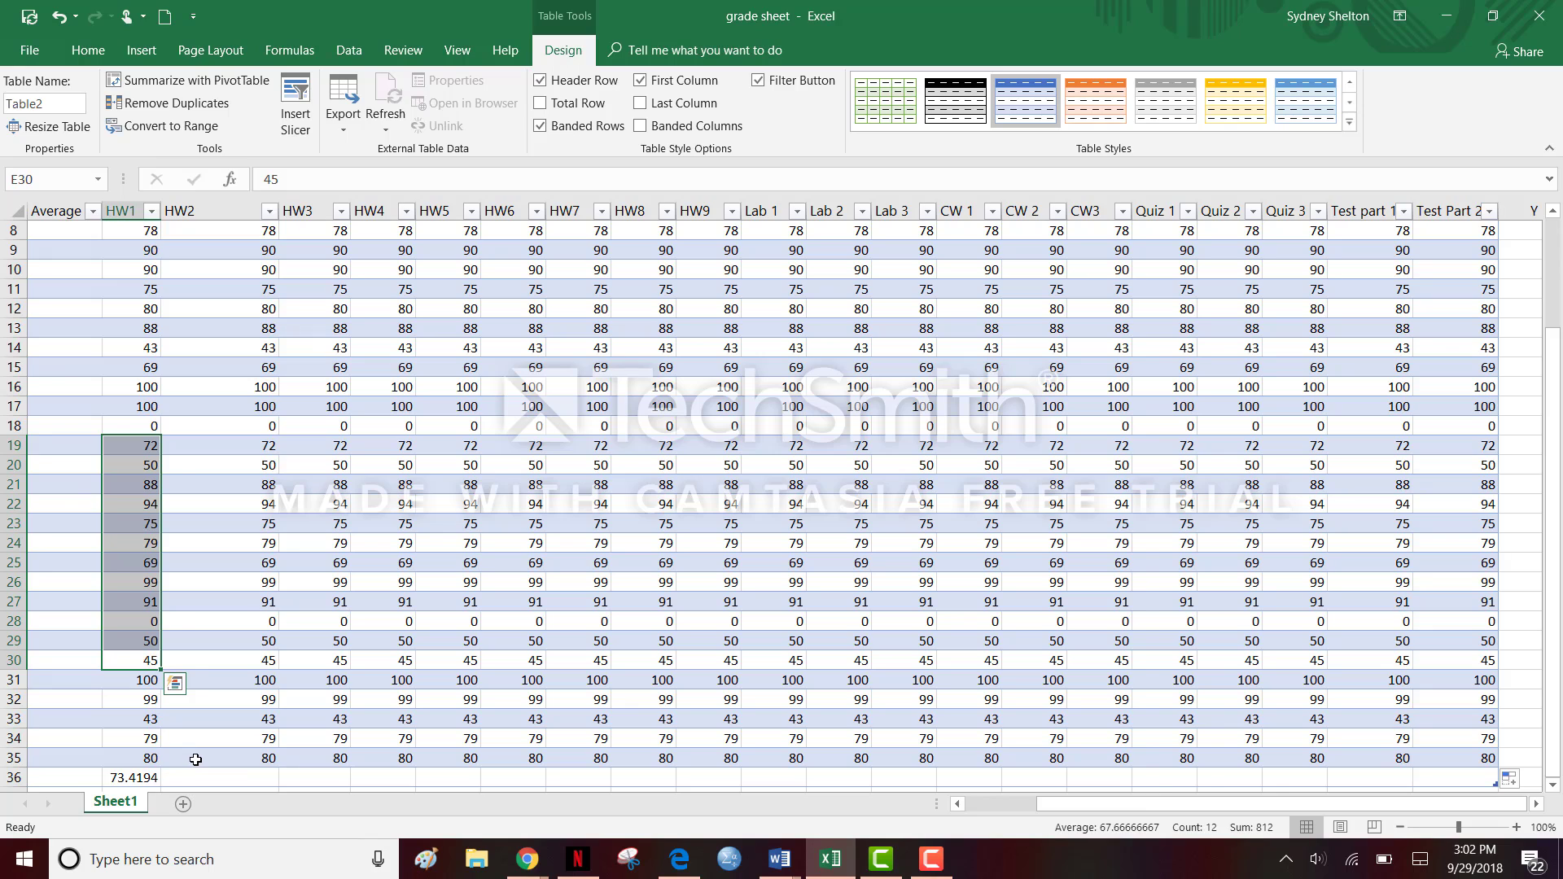
{"action": "left_click", "coordinate": [195, 760]}
{"action": "left_click_drag", "start_coordinate": [529, 727], "coordinate": [716, 680]}
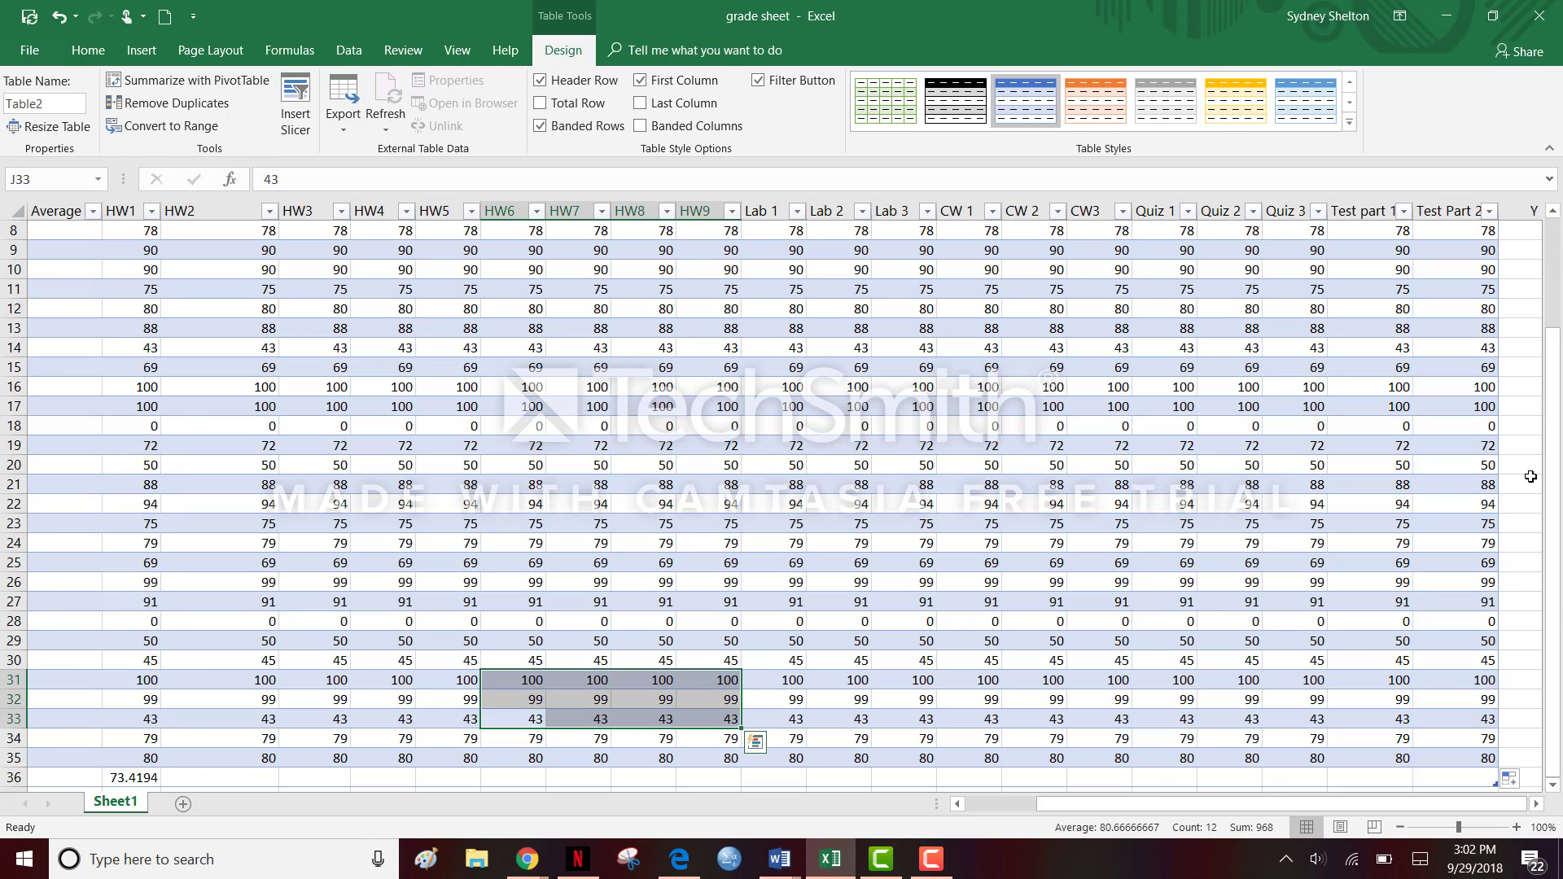
{"action": "left_click", "coordinate": [970, 693]}
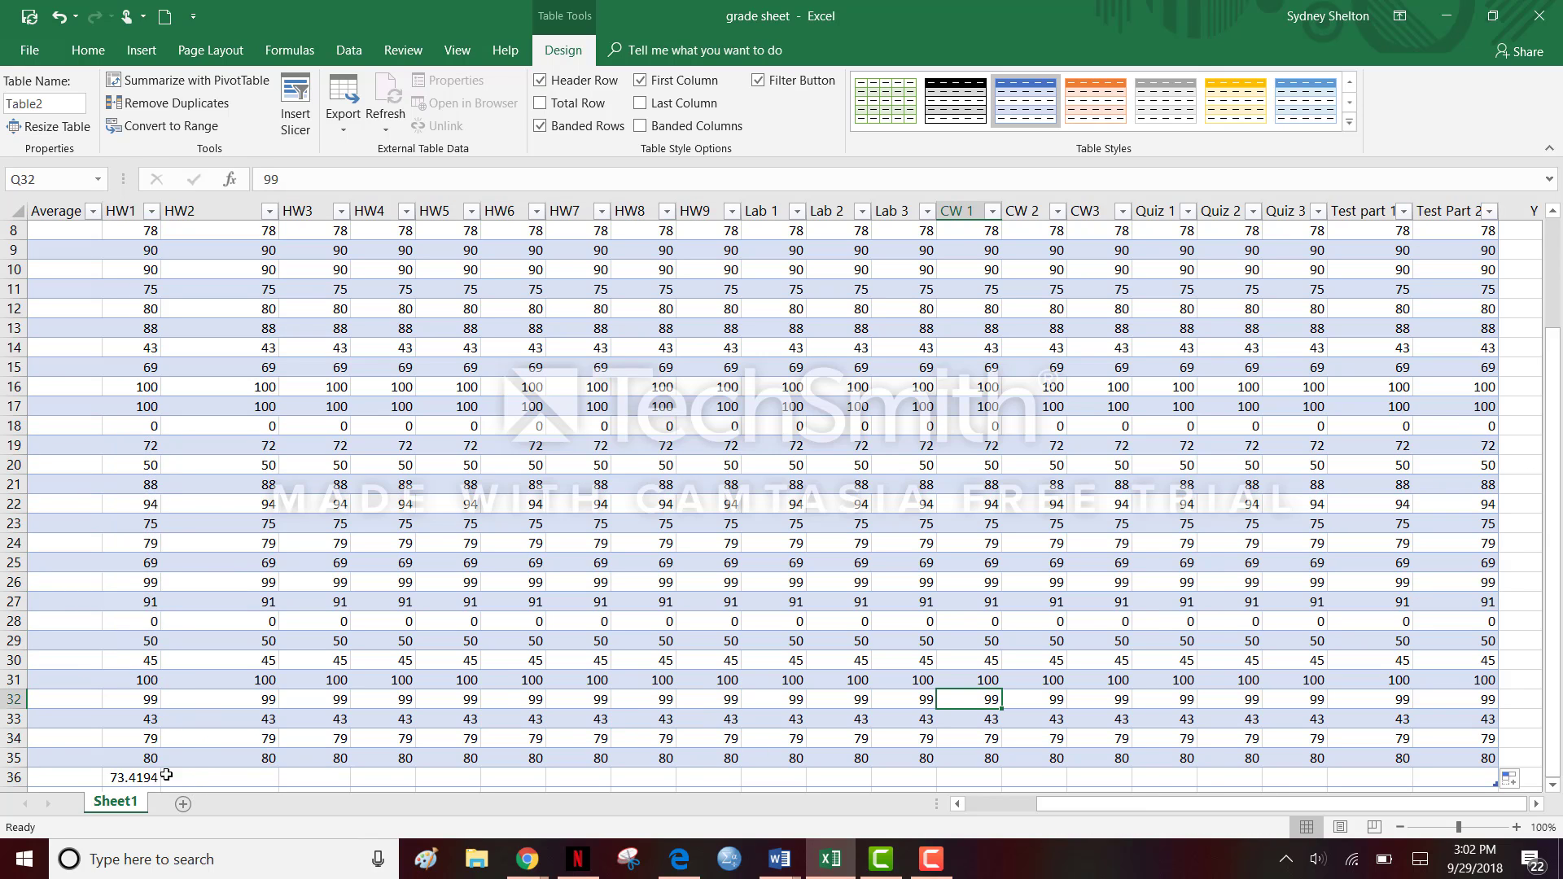
Fill the HW1 average formula in E36 across the Average row through the Test Part 2 column
{"action": "left_click", "coordinate": [135, 781]}
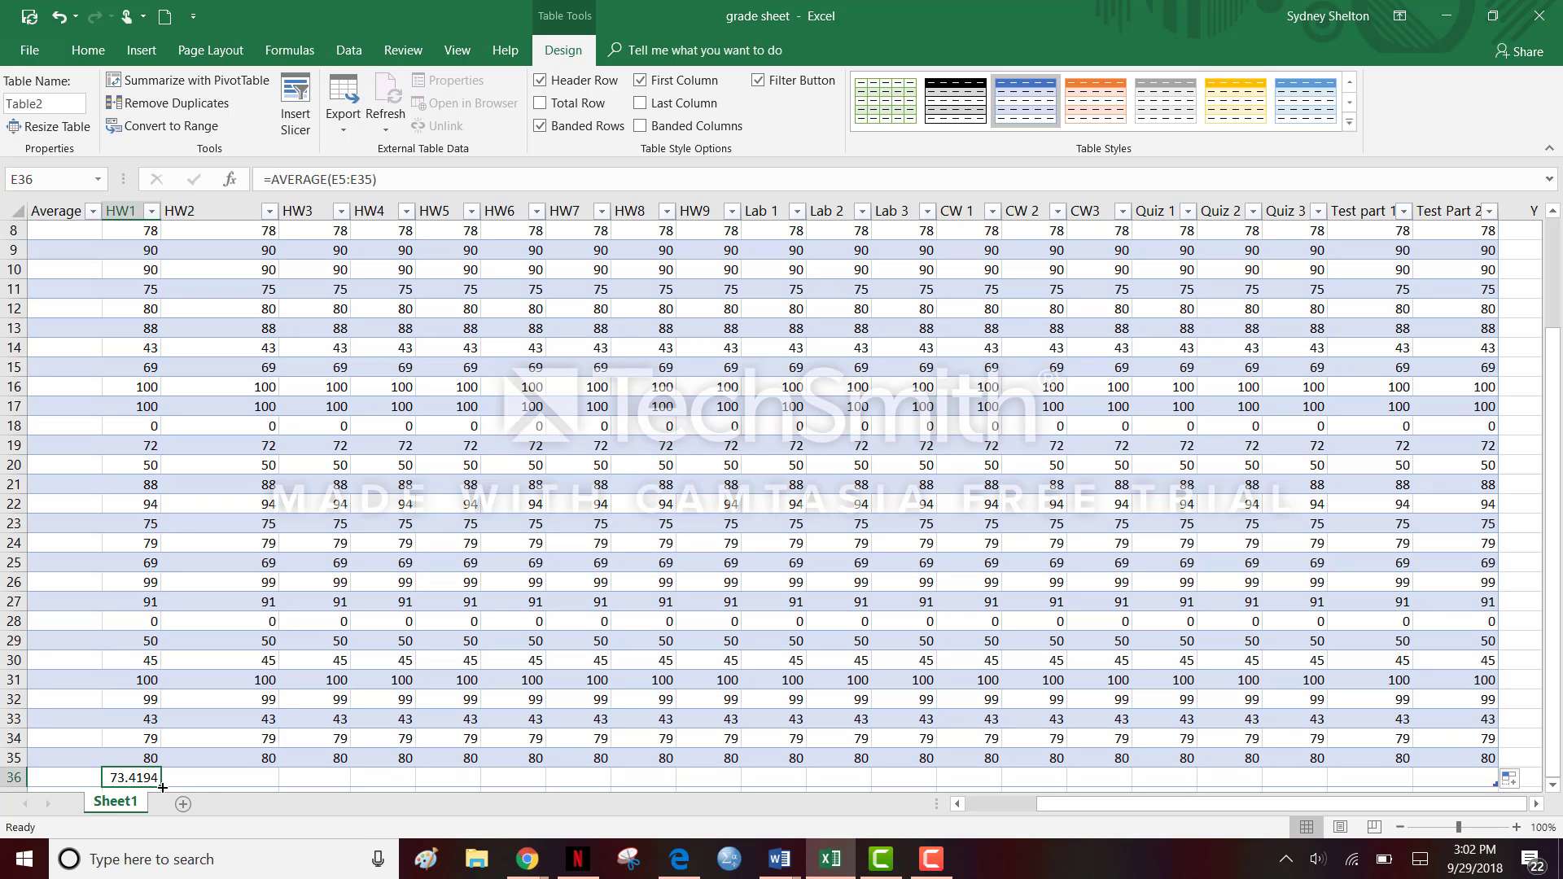
{"action": "left_click_drag", "start_coordinate": [163, 787], "coordinate": [1484, 748]}
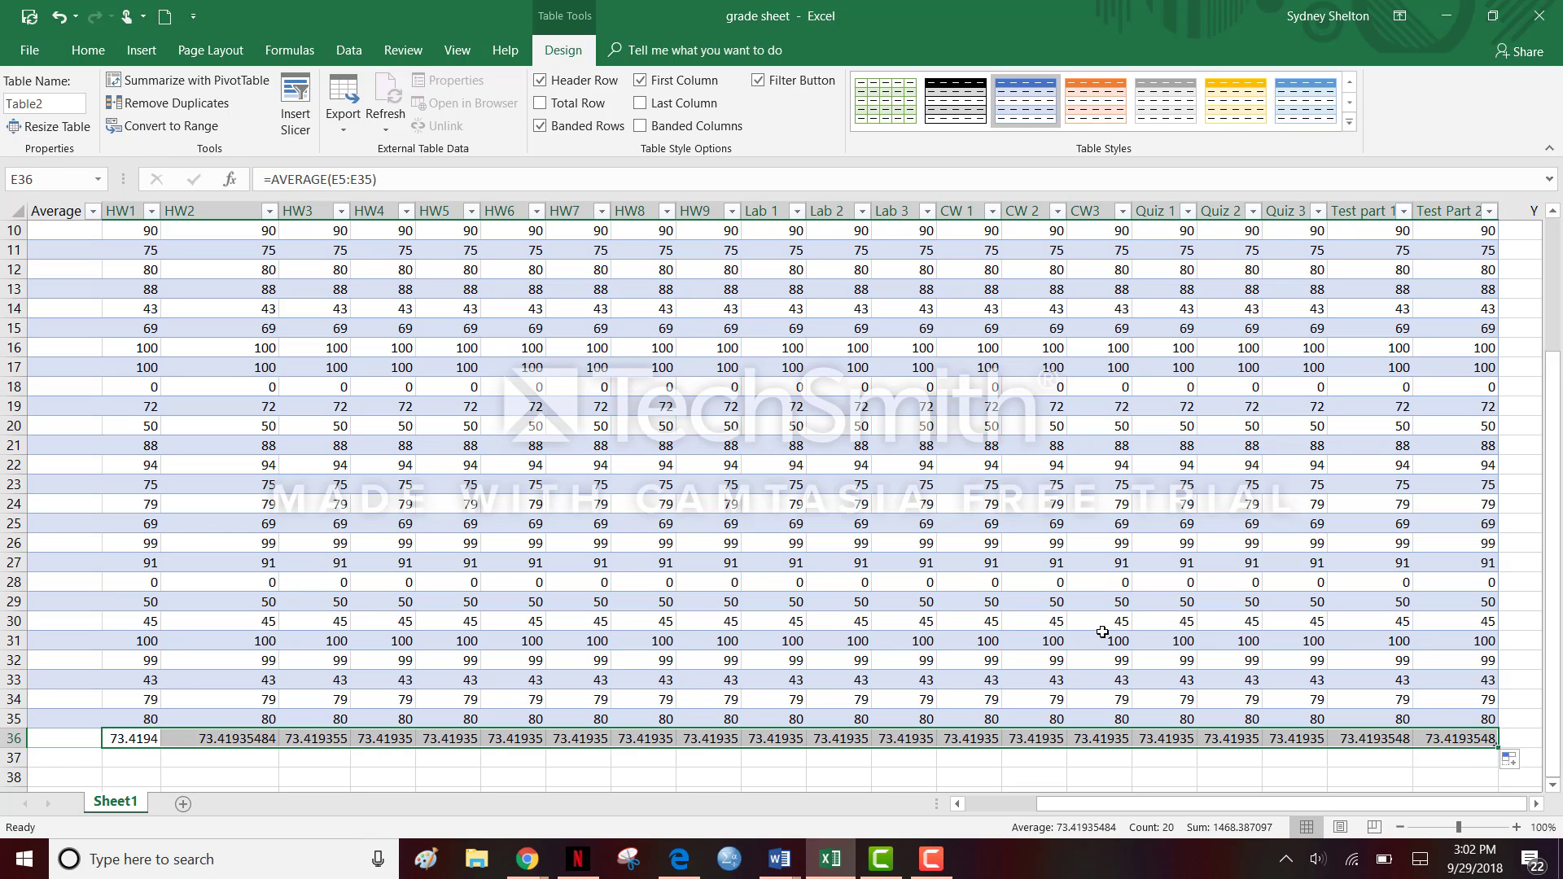
Change the HW7 score in cell K31 to 98
{"action": "left_click", "coordinate": [596, 636]}
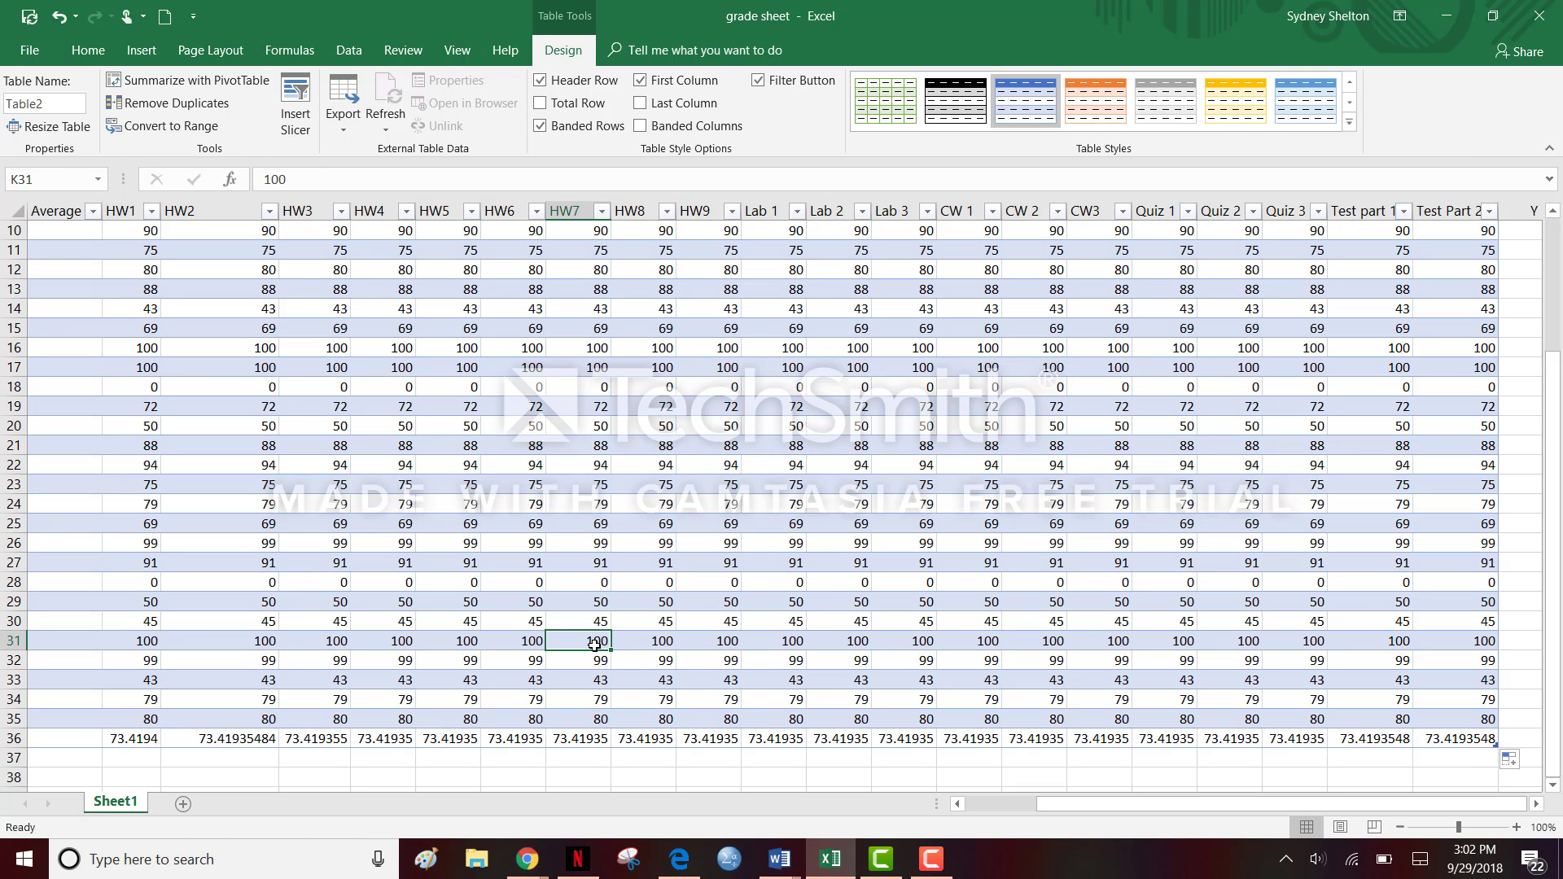
{"action": "key", "text": "BackSpace"}
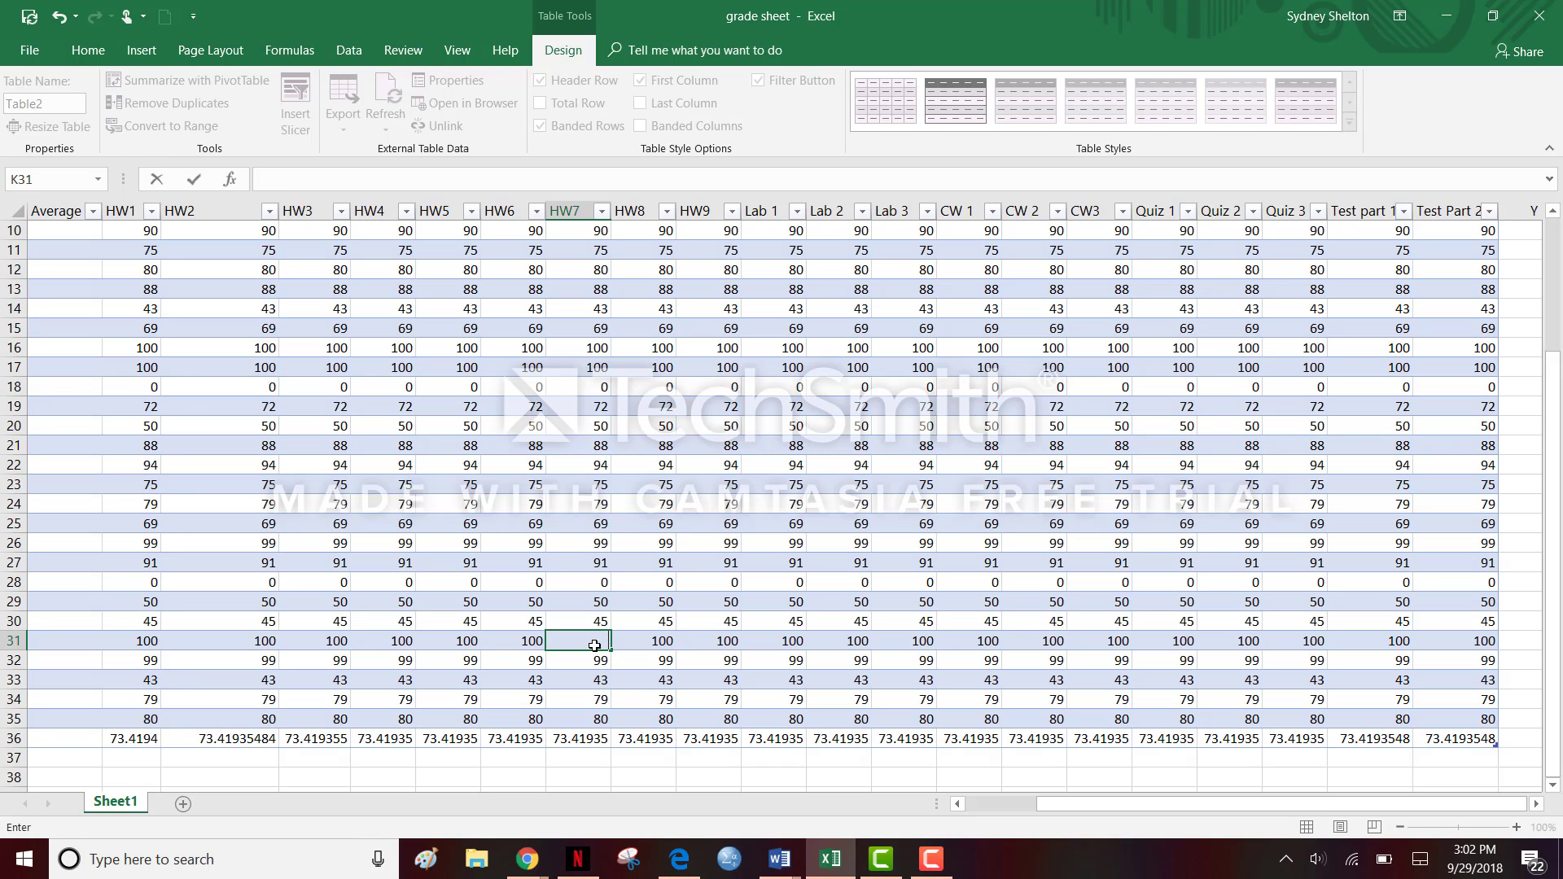
{"action": "type", "text": "98"}
{"action": "left_click", "coordinate": [672, 643]}
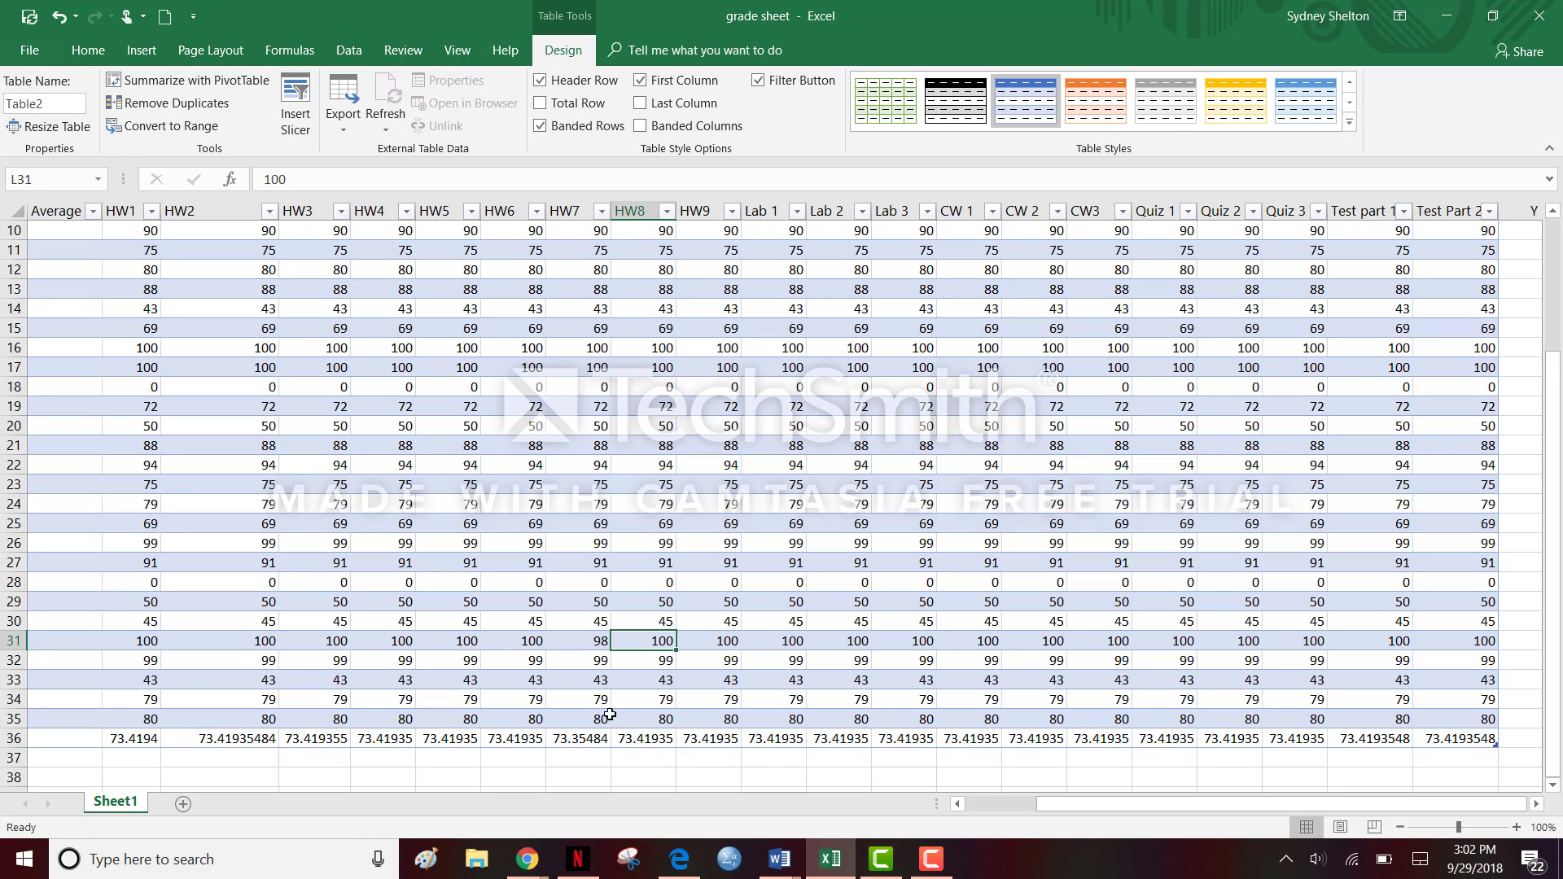
Examine the HW7 average formula in K36 and look over the student rows of the Average column
{"action": "left_click", "coordinate": [568, 741]}
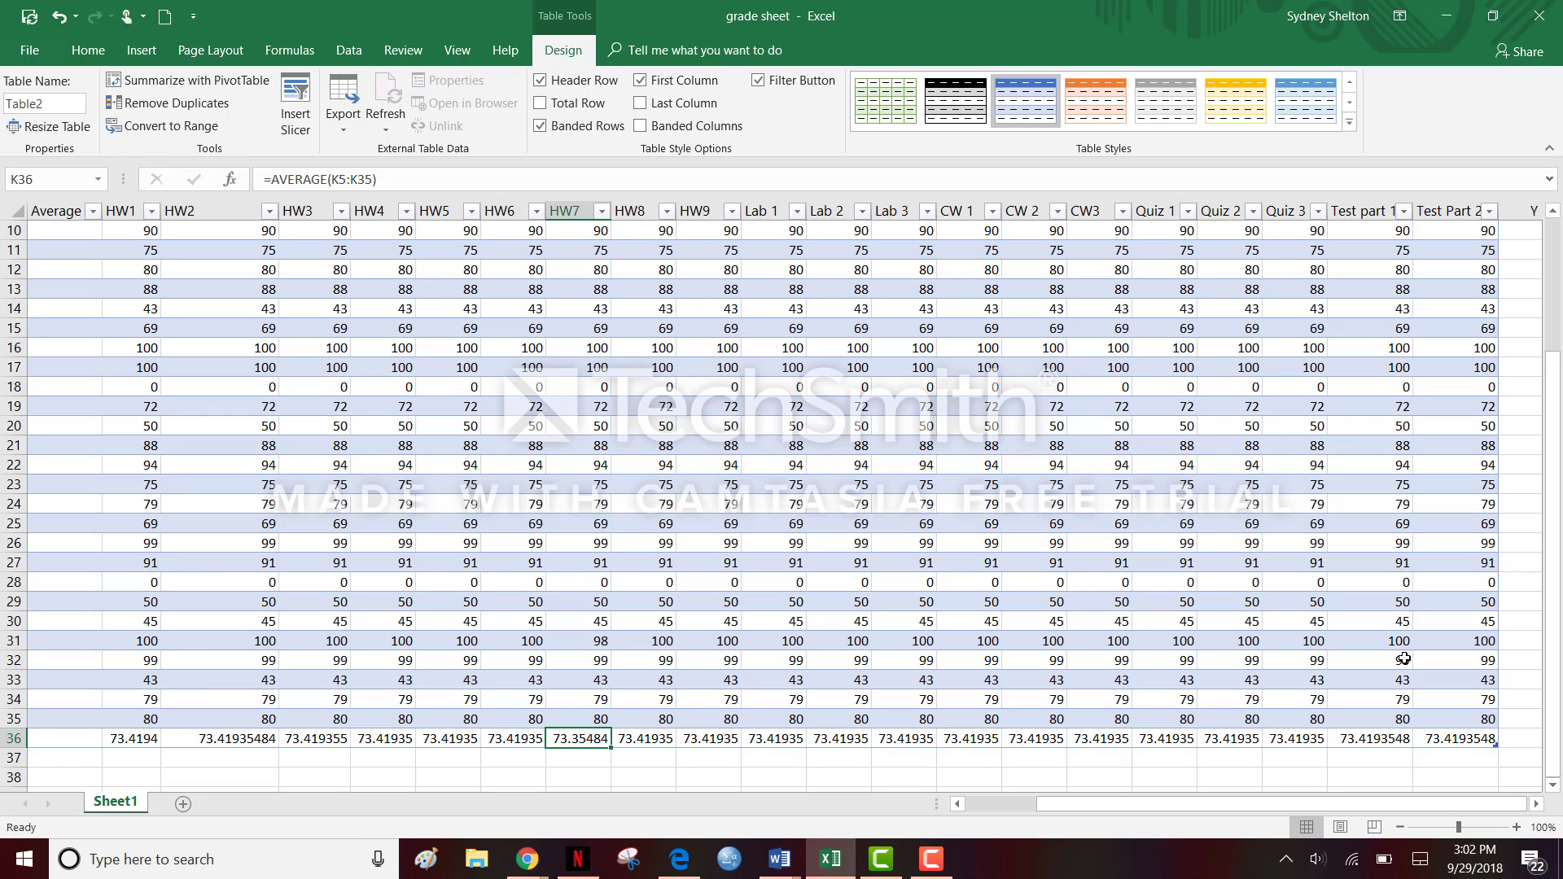
{"action": "left_click_drag", "start_coordinate": [1284, 806], "coordinate": [1159, 805]}
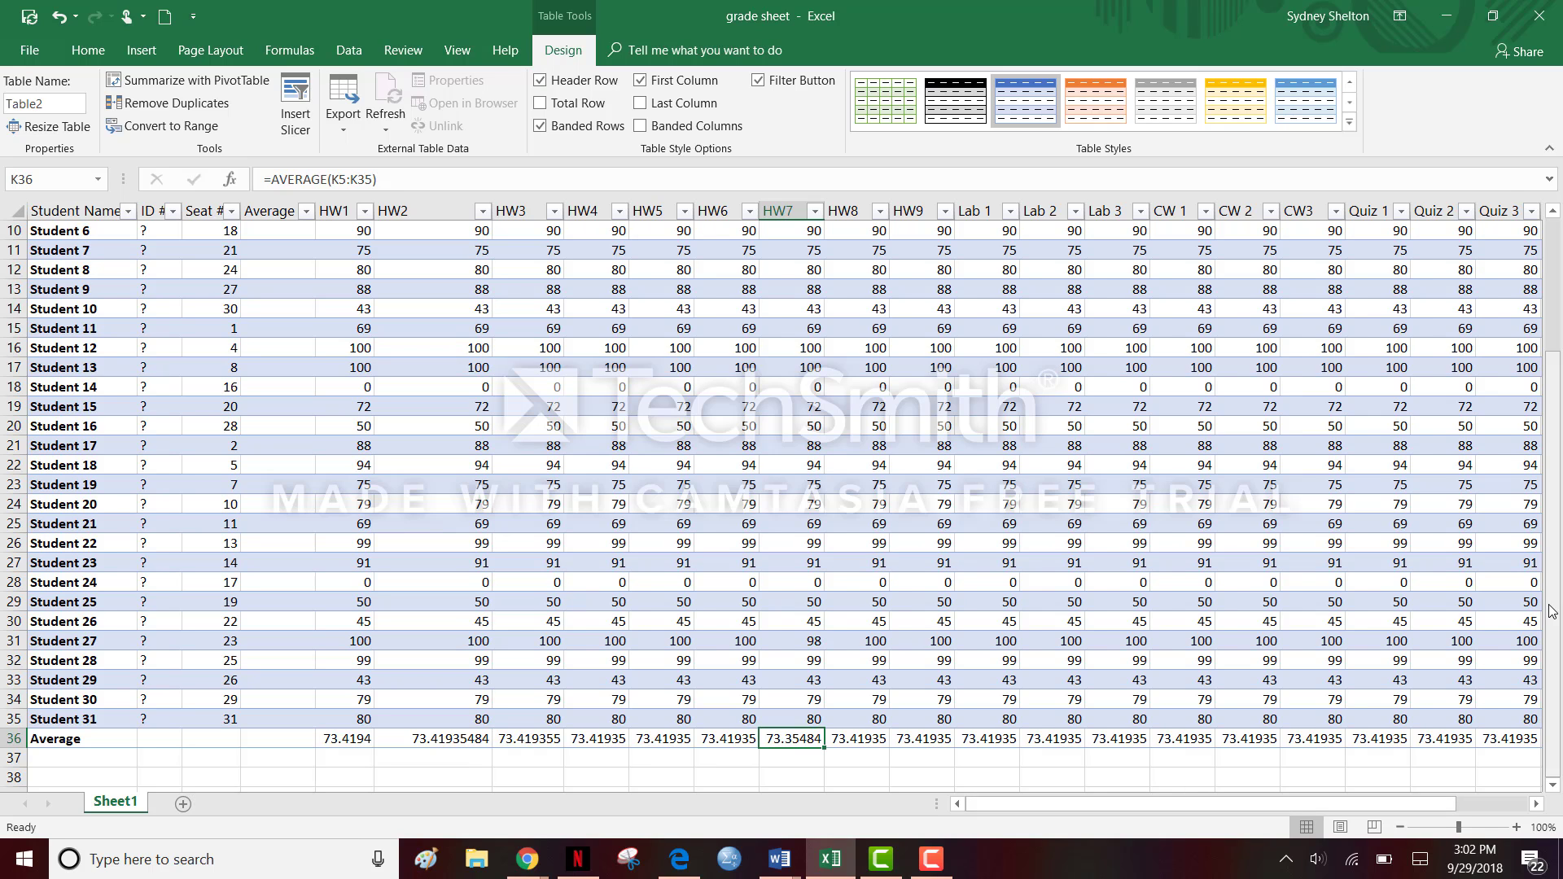
{"action": "left_click_drag", "start_coordinate": [1552, 518], "coordinate": [1557, 405]}
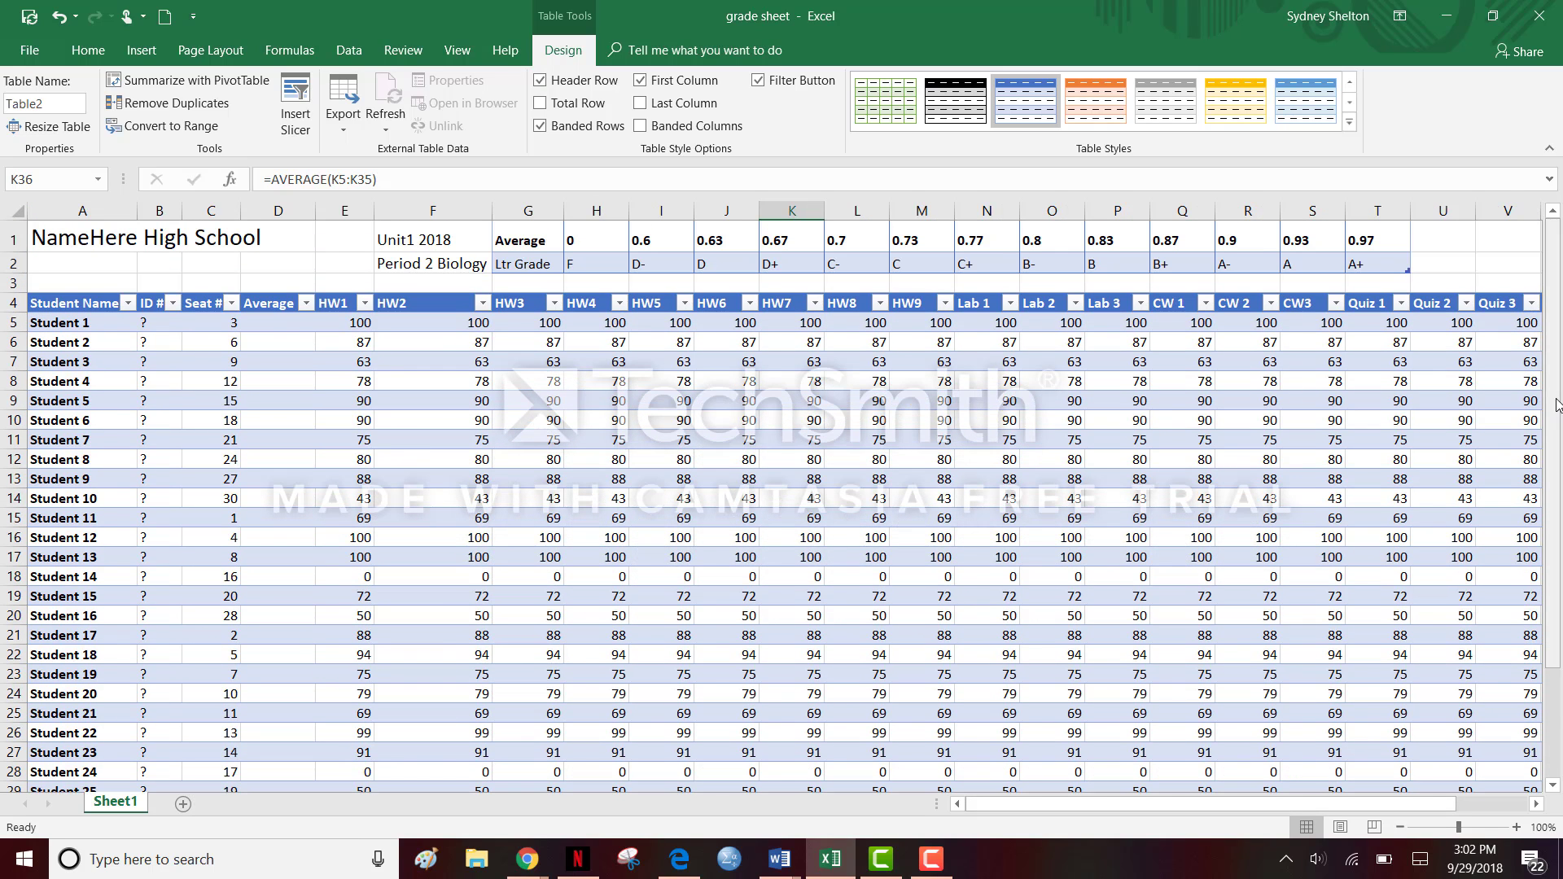
{"action": "left_click", "coordinate": [277, 330]}
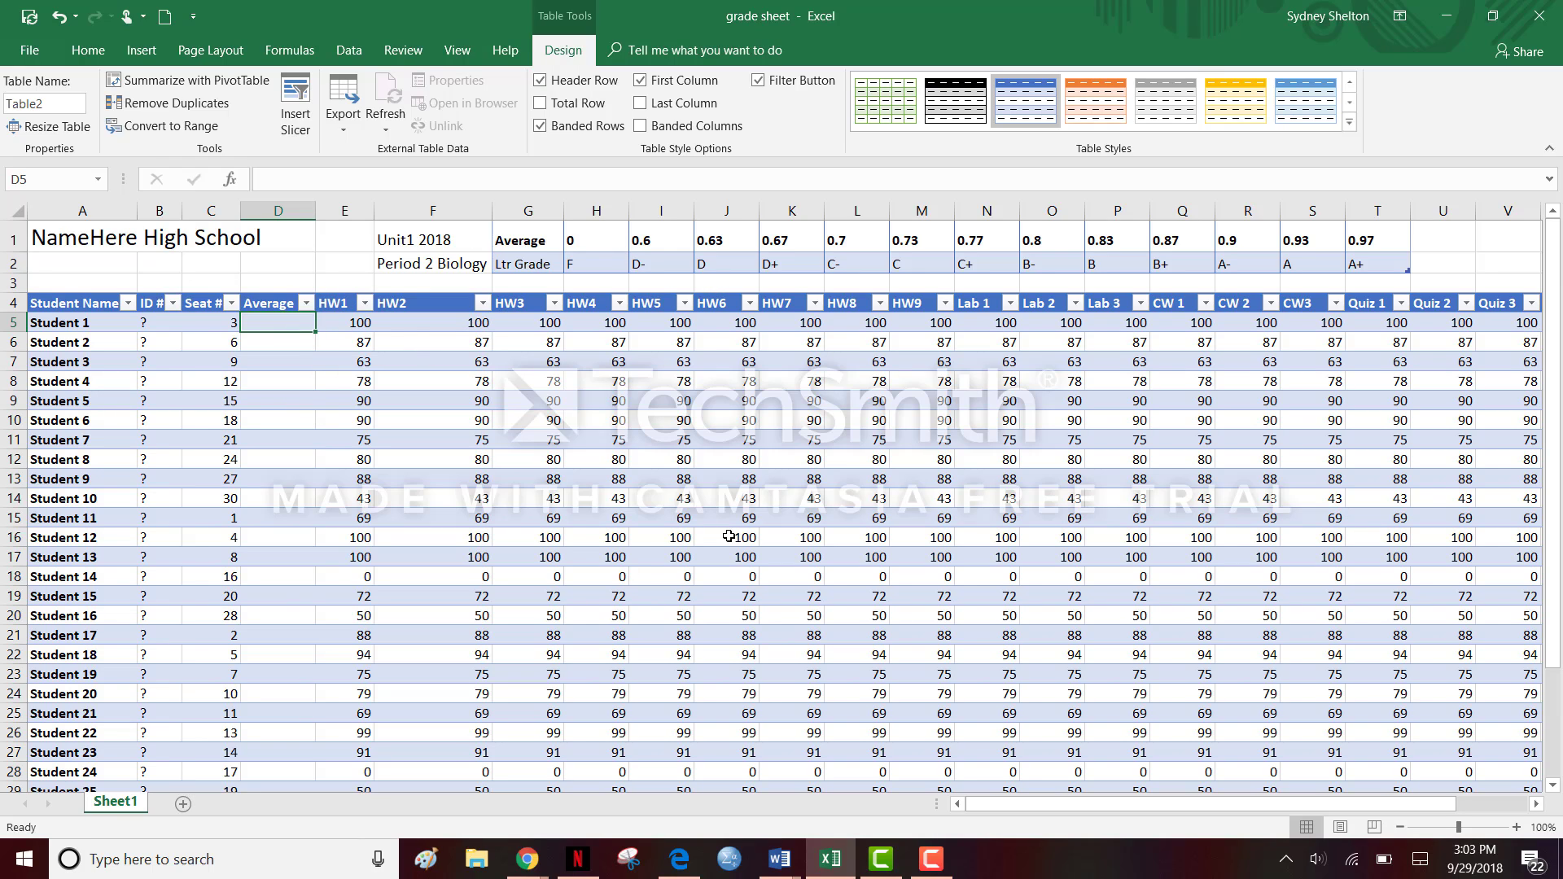
{"action": "left_click_drag", "start_coordinate": [1560, 315], "coordinate": [1561, 424]}
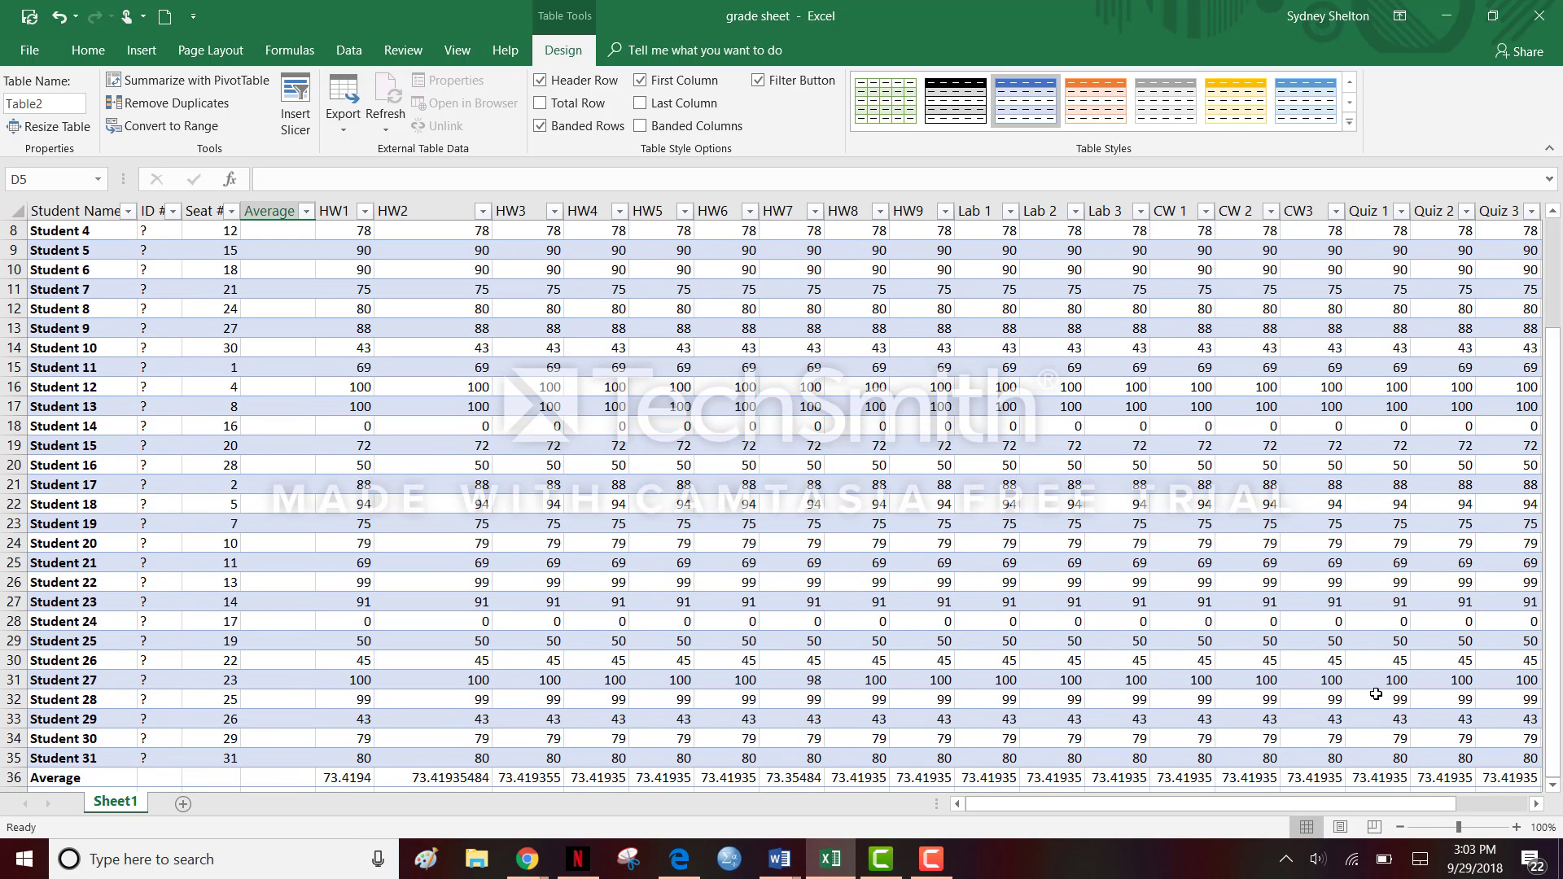
{"action": "left_click_drag", "start_coordinate": [1556, 601], "coordinate": [1556, 491]}
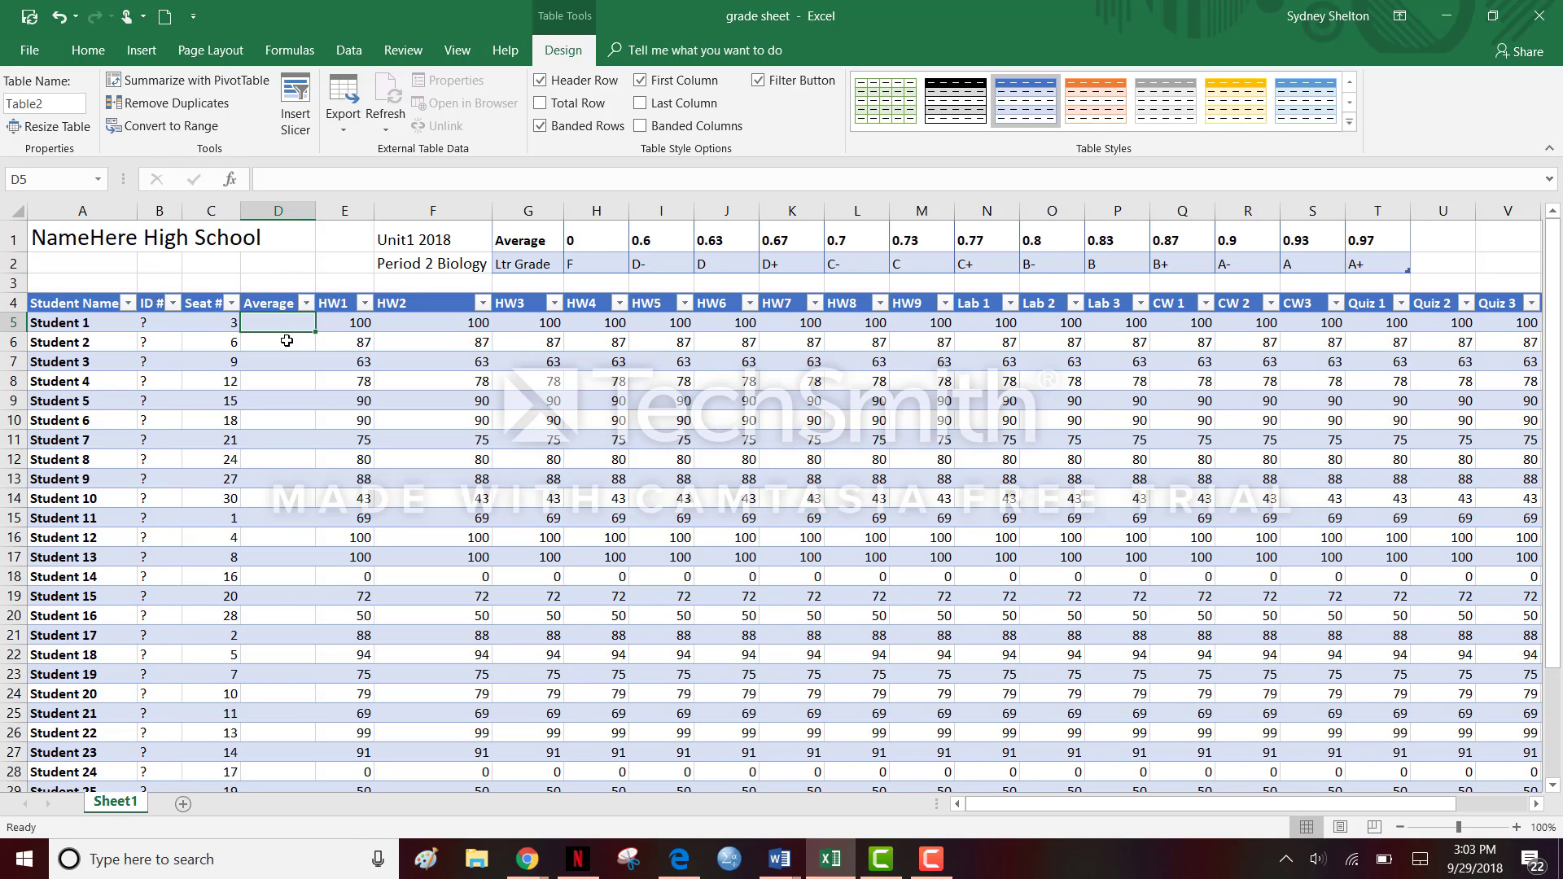
{"action": "left_click", "coordinate": [355, 327]}
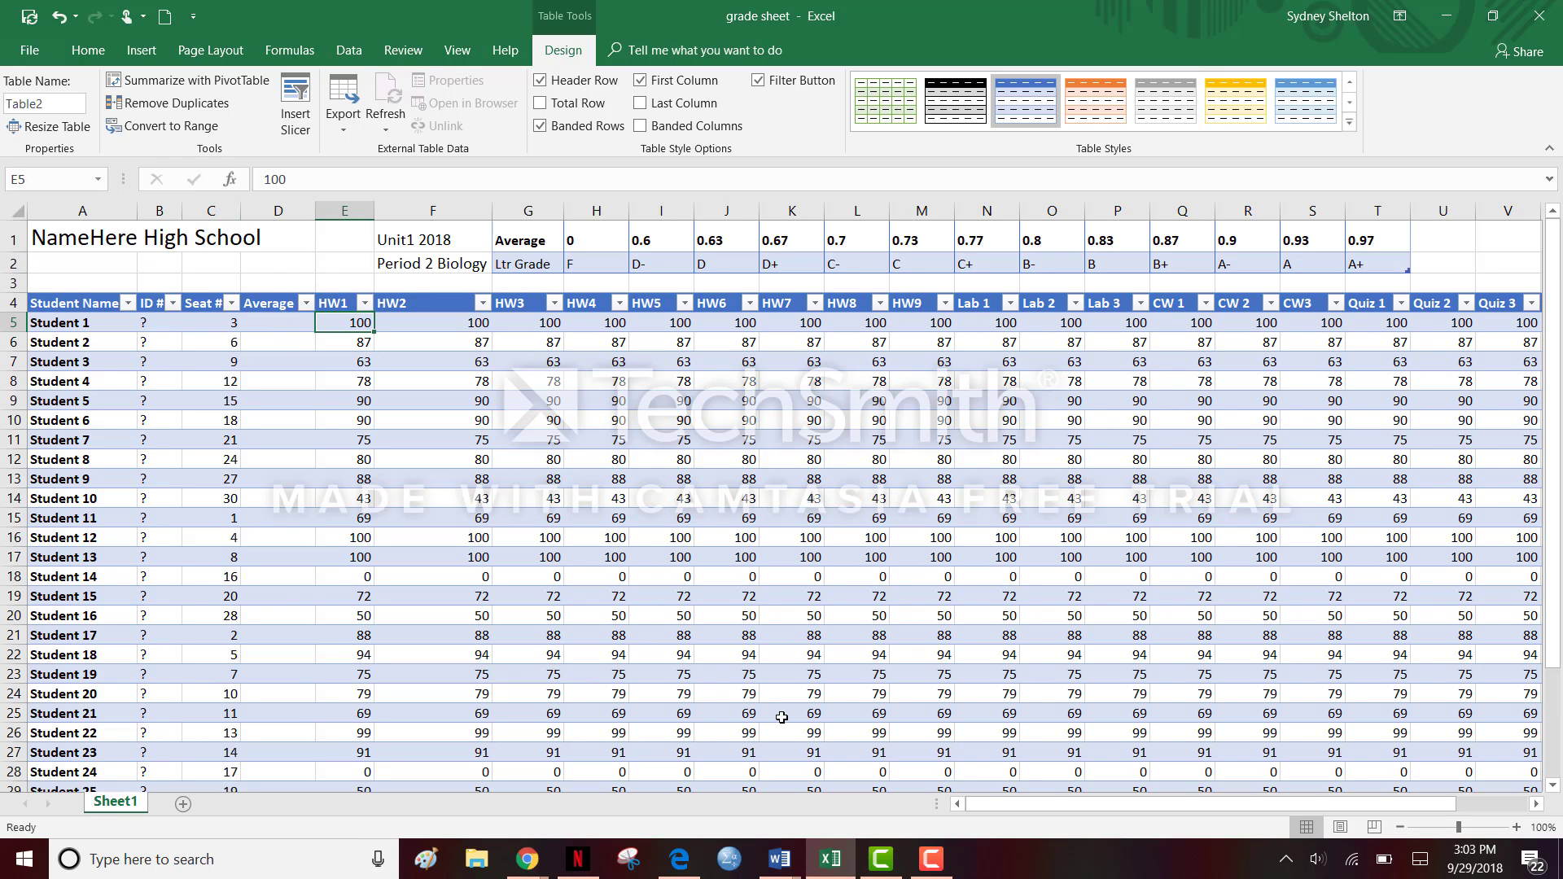
Start Student 1's weighted average formula in D5 with the average of HW1 through HW9 multiplied by .3
{"action": "left_click", "coordinate": [293, 328]}
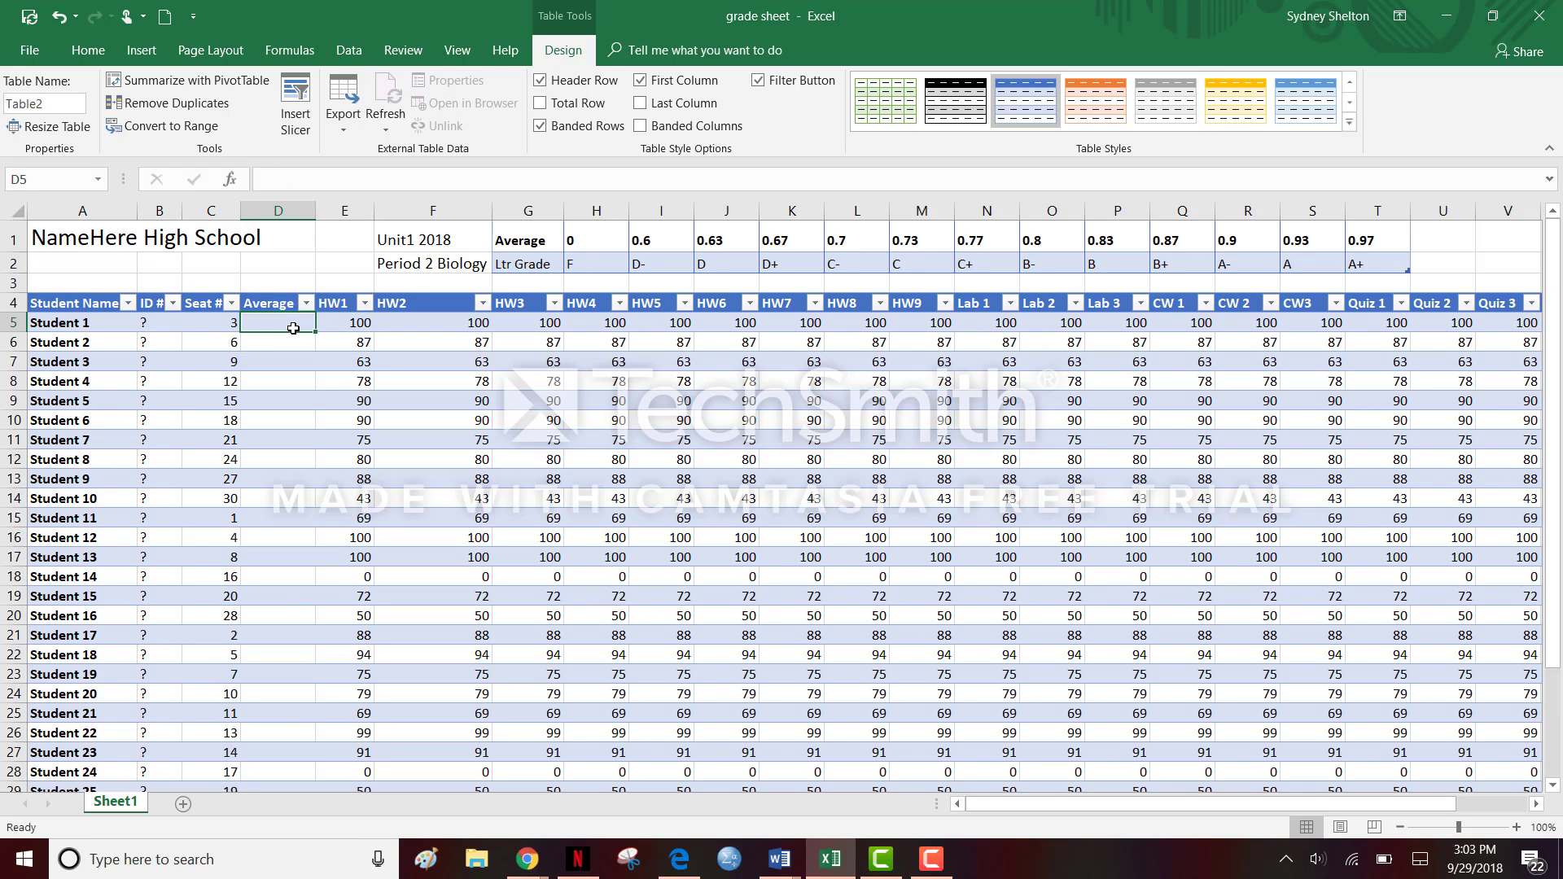
{"action": "left_click", "coordinate": [328, 184]}
{"action": "type", "text": "="}
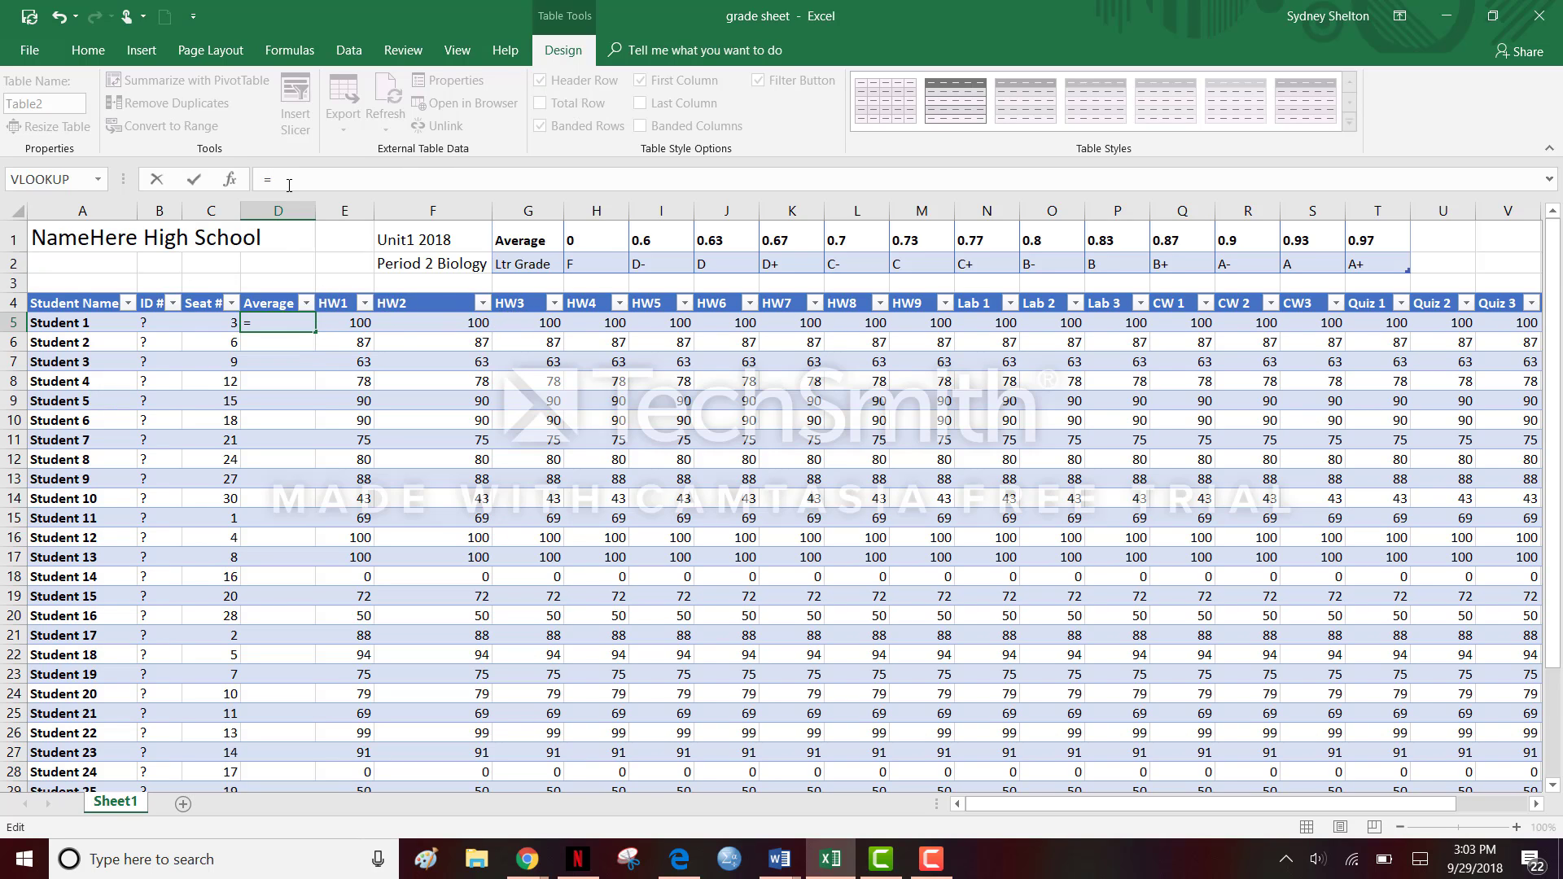
{"action": "type", "text": "Aver"}
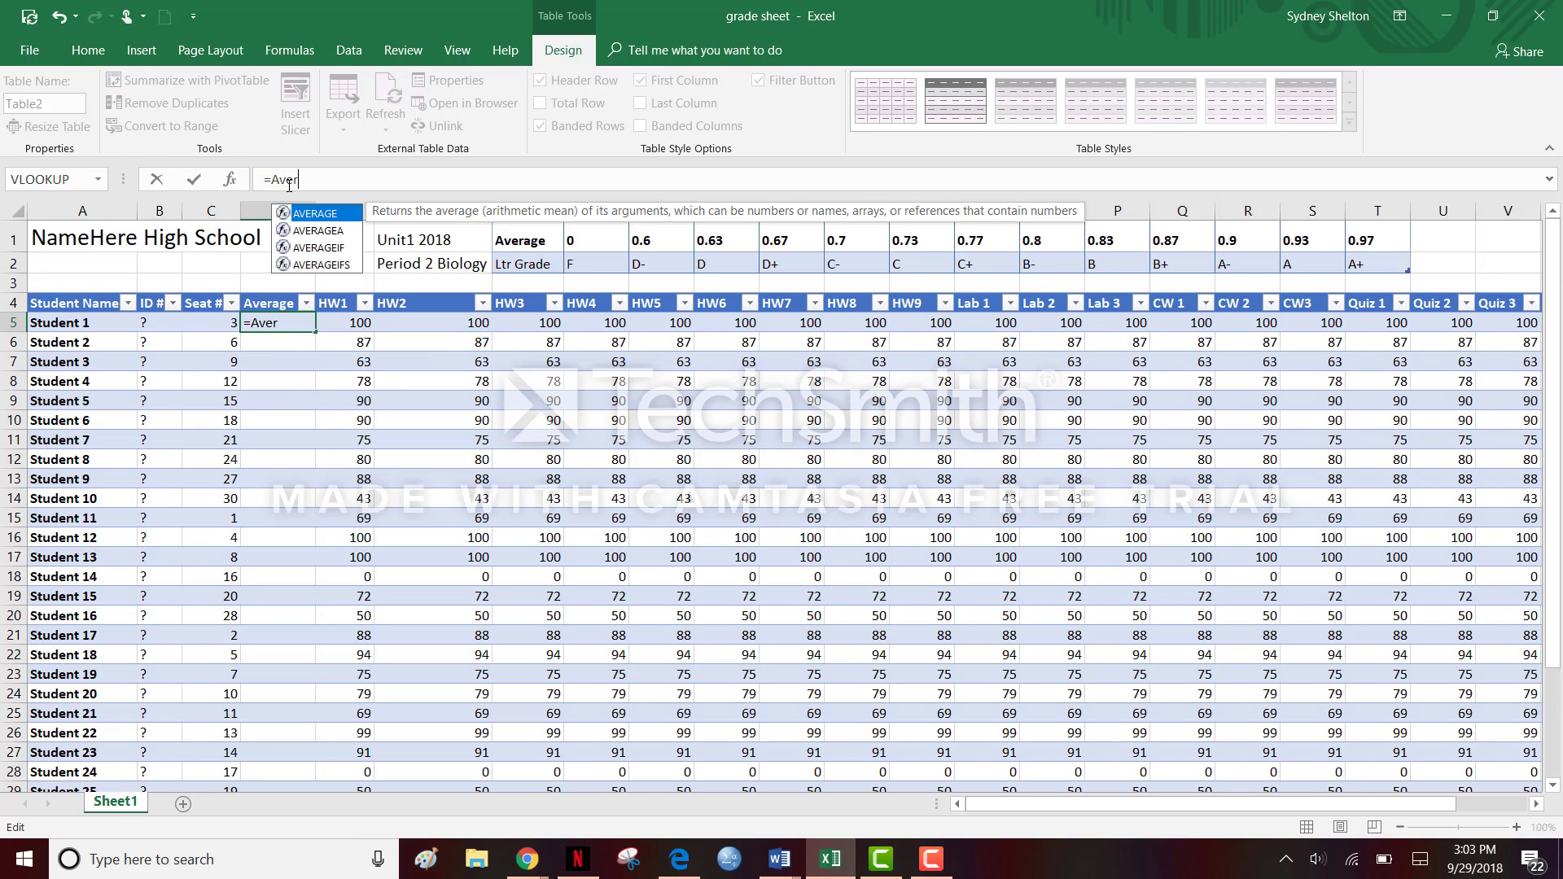
{"action": "type", "text": "age("}
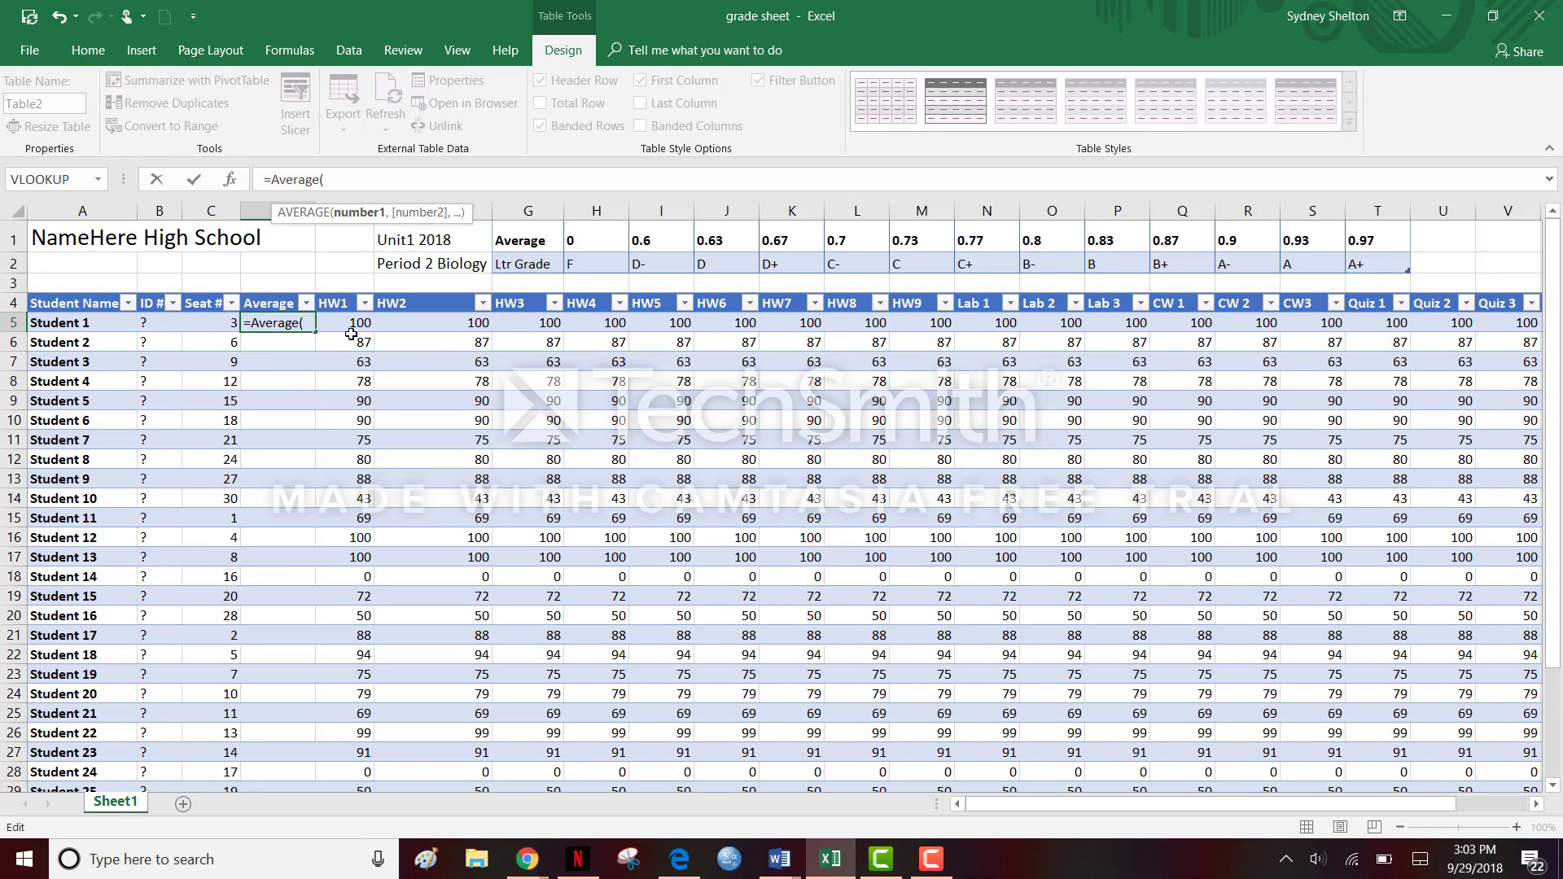
{"action": "left_click_drag", "start_coordinate": [346, 325], "coordinate": [944, 324]}
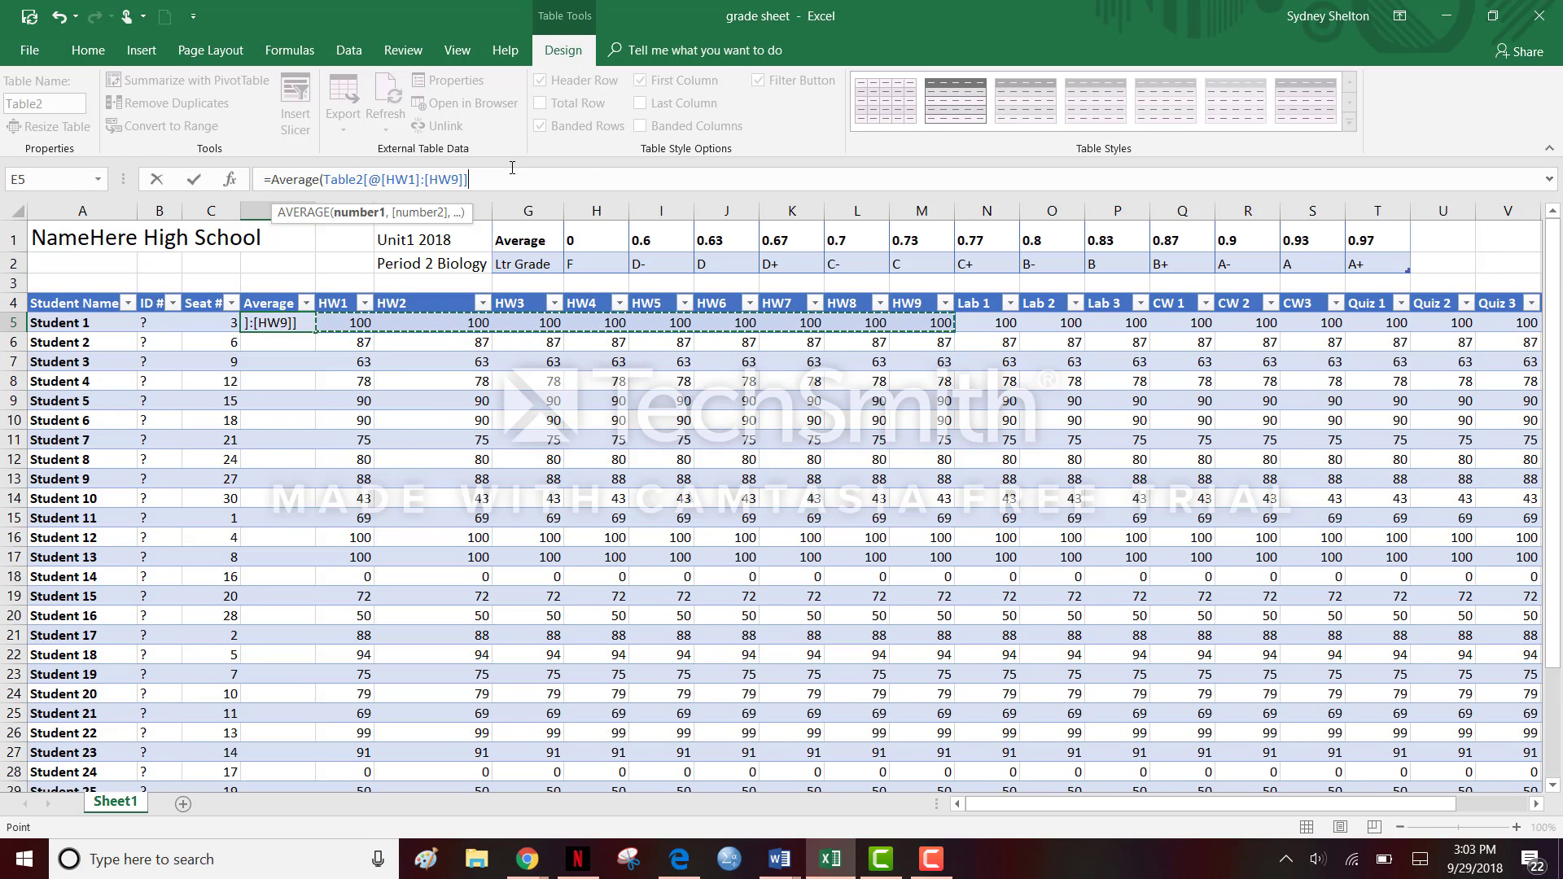
{"action": "type", "text": ")*("}
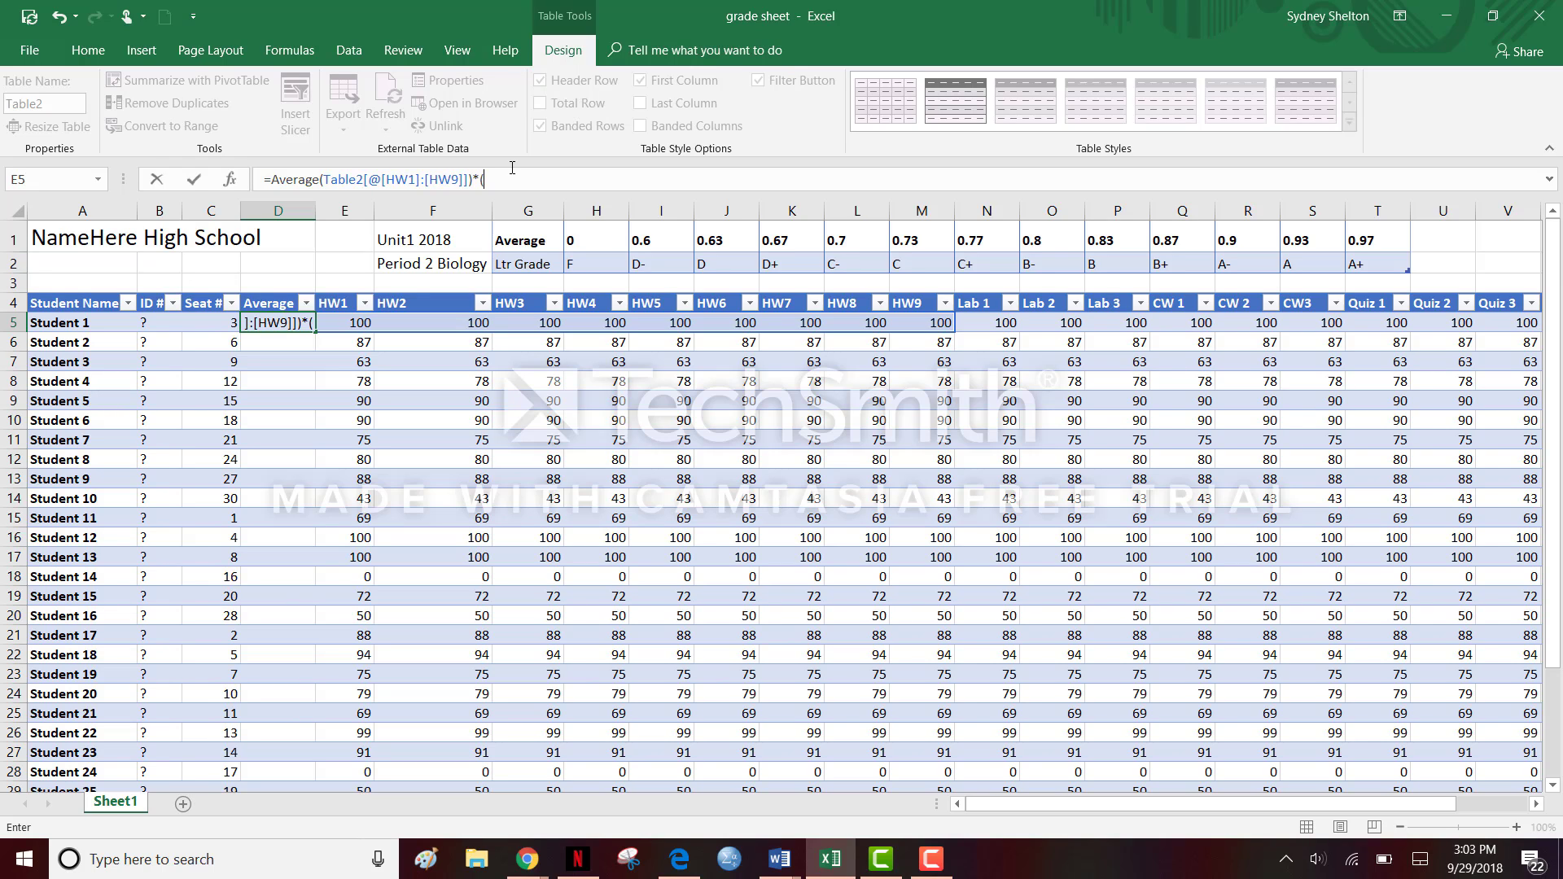
{"action": "type", "text": ".3)"}
Add the average of Lab 1 through CW3 multiplied by .2 to the D5 formula
{"action": "type", "text": "+A"}
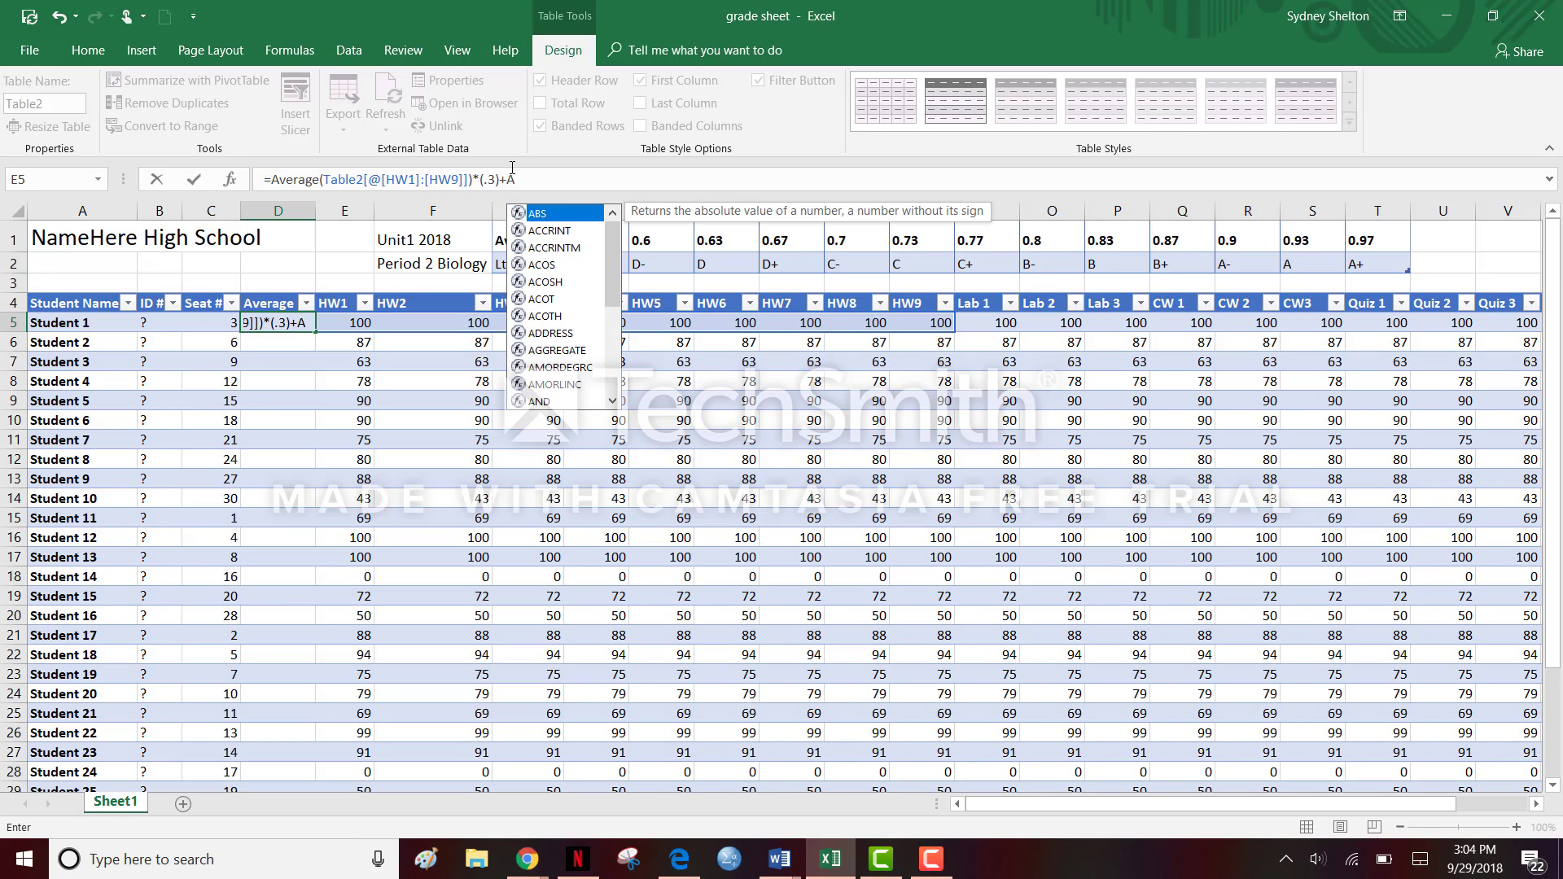
{"action": "type", "text": "verage"}
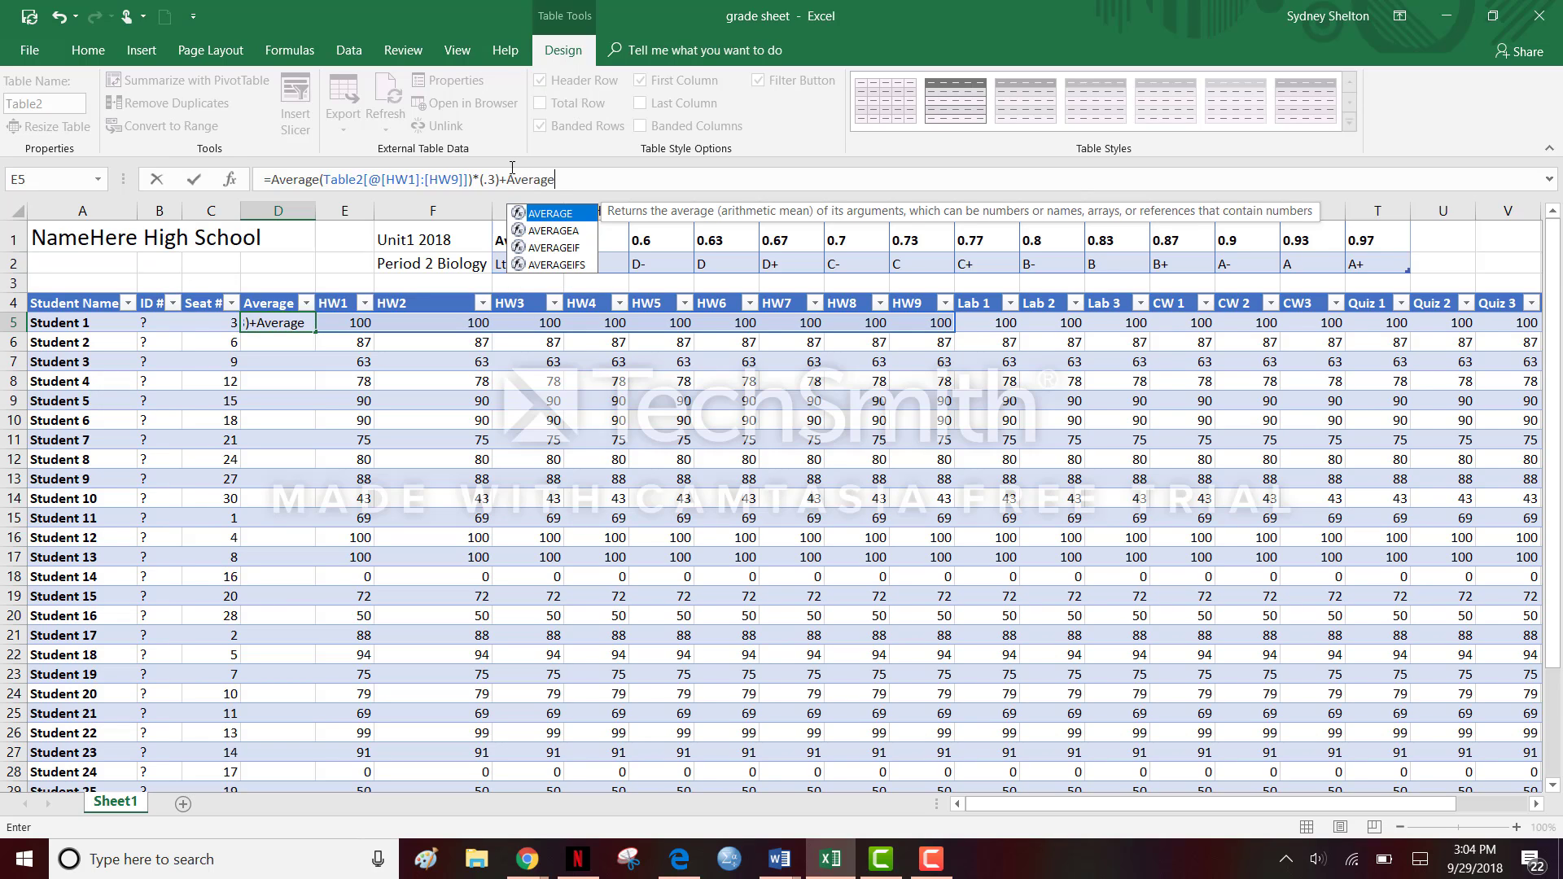
{"action": "type", "text": "("}
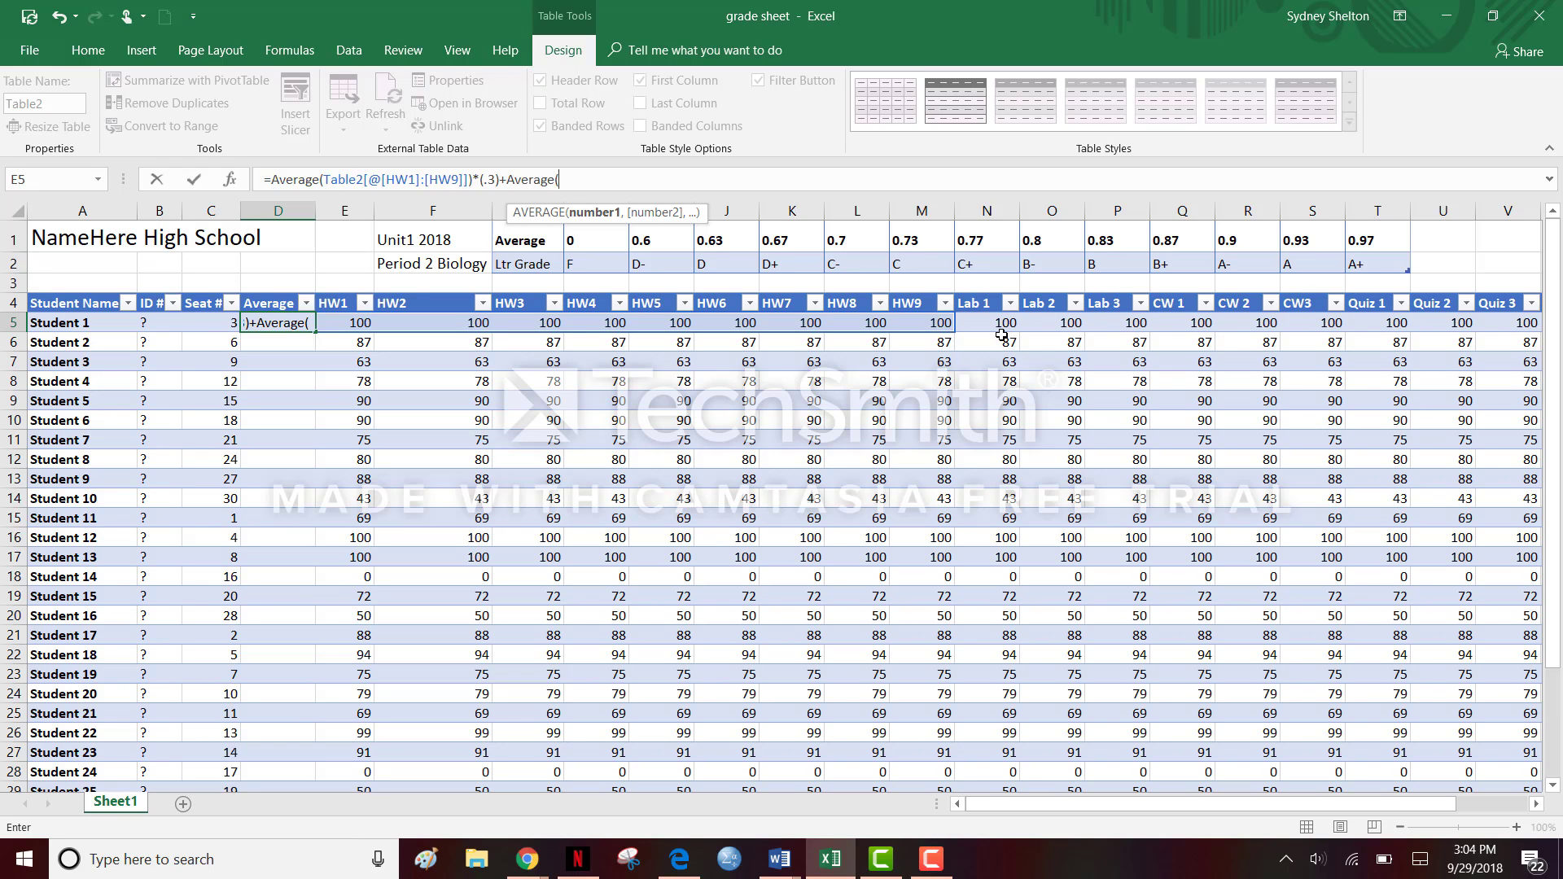
{"action": "left_click_drag", "start_coordinate": [983, 325], "coordinate": [1313, 318]}
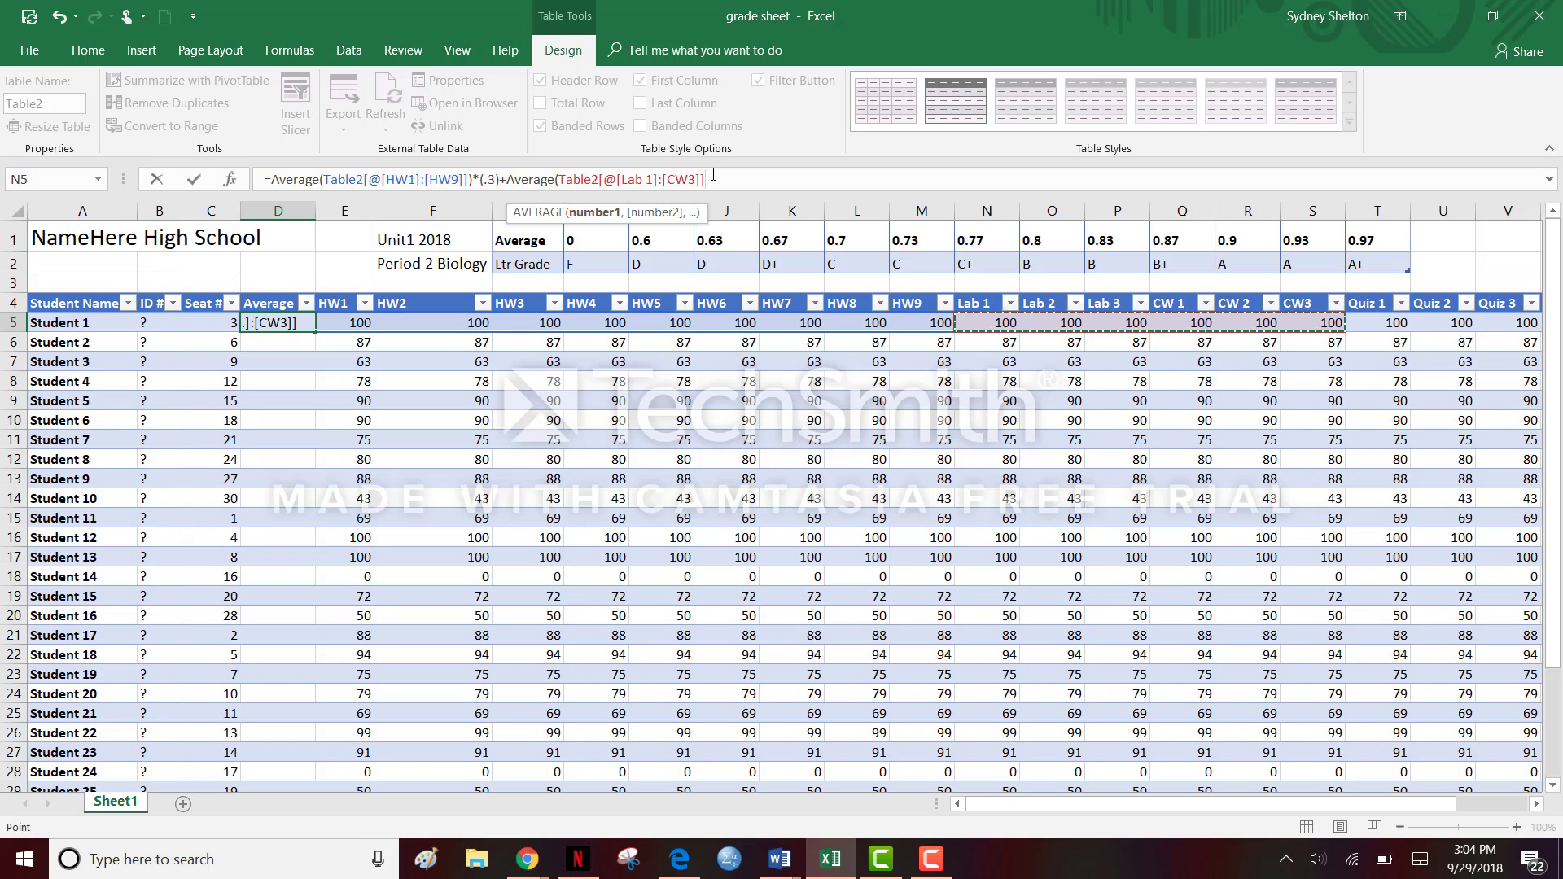
{"action": "type", "text": ")"}
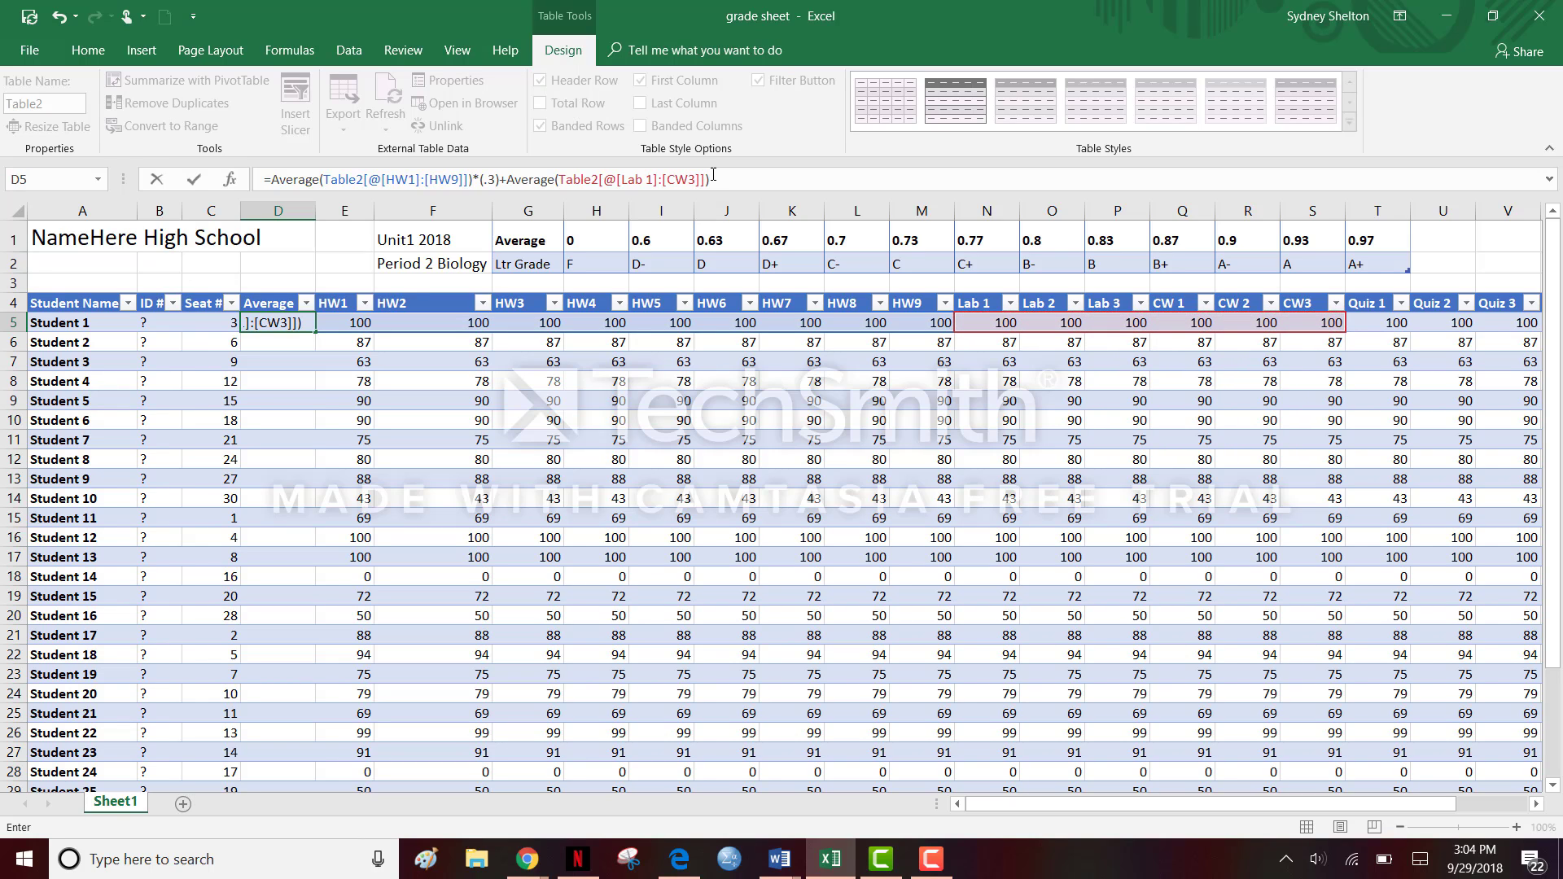
{"action": "type", "text": "*(.2)+Average"}
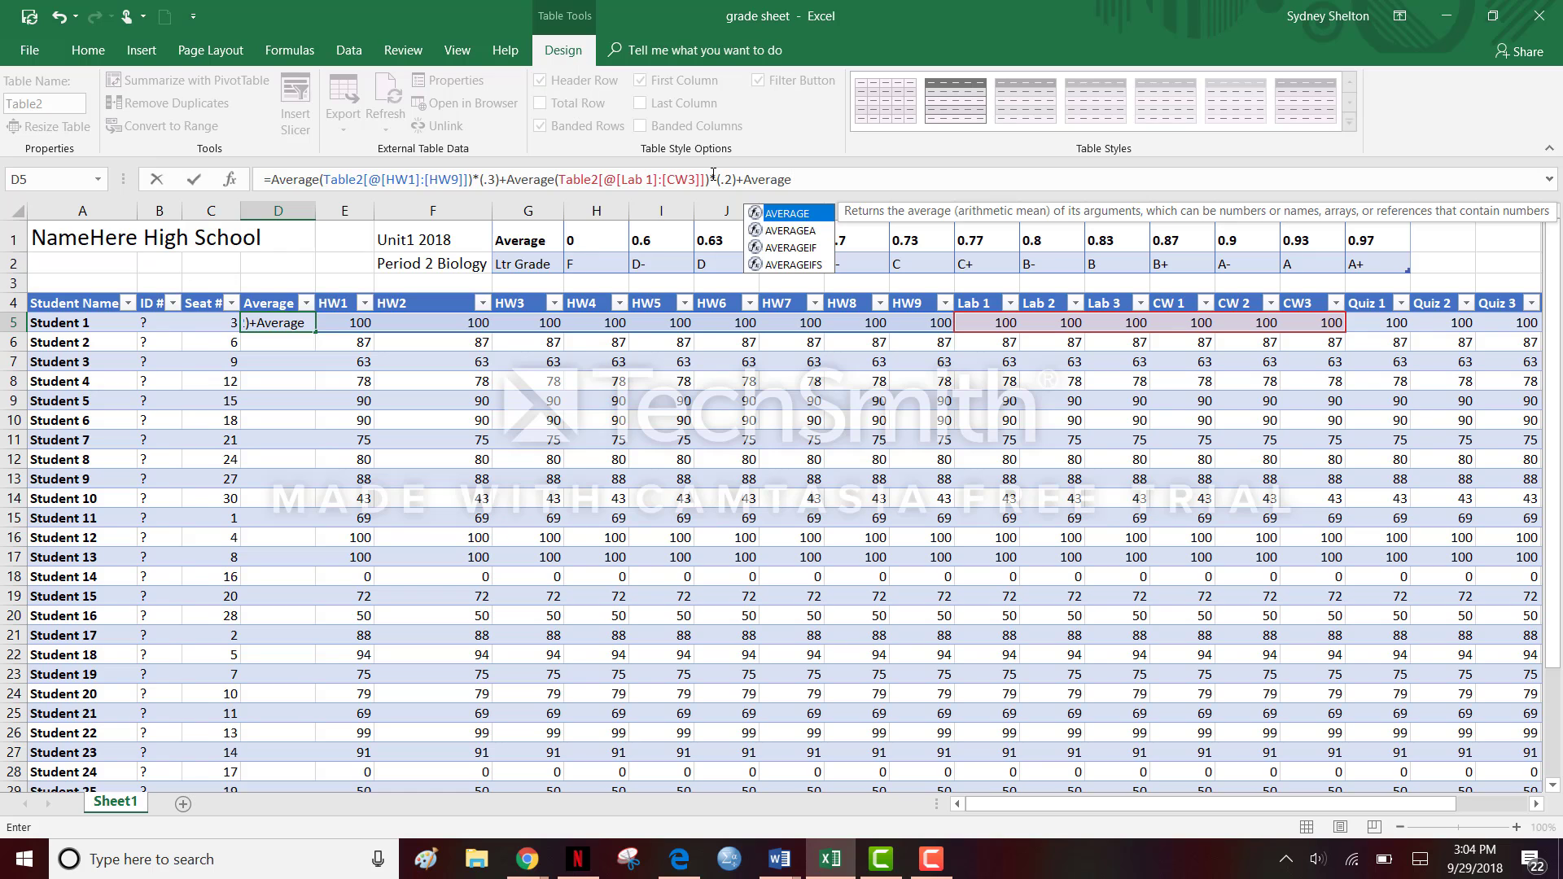
Extend the D5 formula with the average of Quiz 1 through Quiz 3 multiplied by .1
{"action": "type", "text": "("}
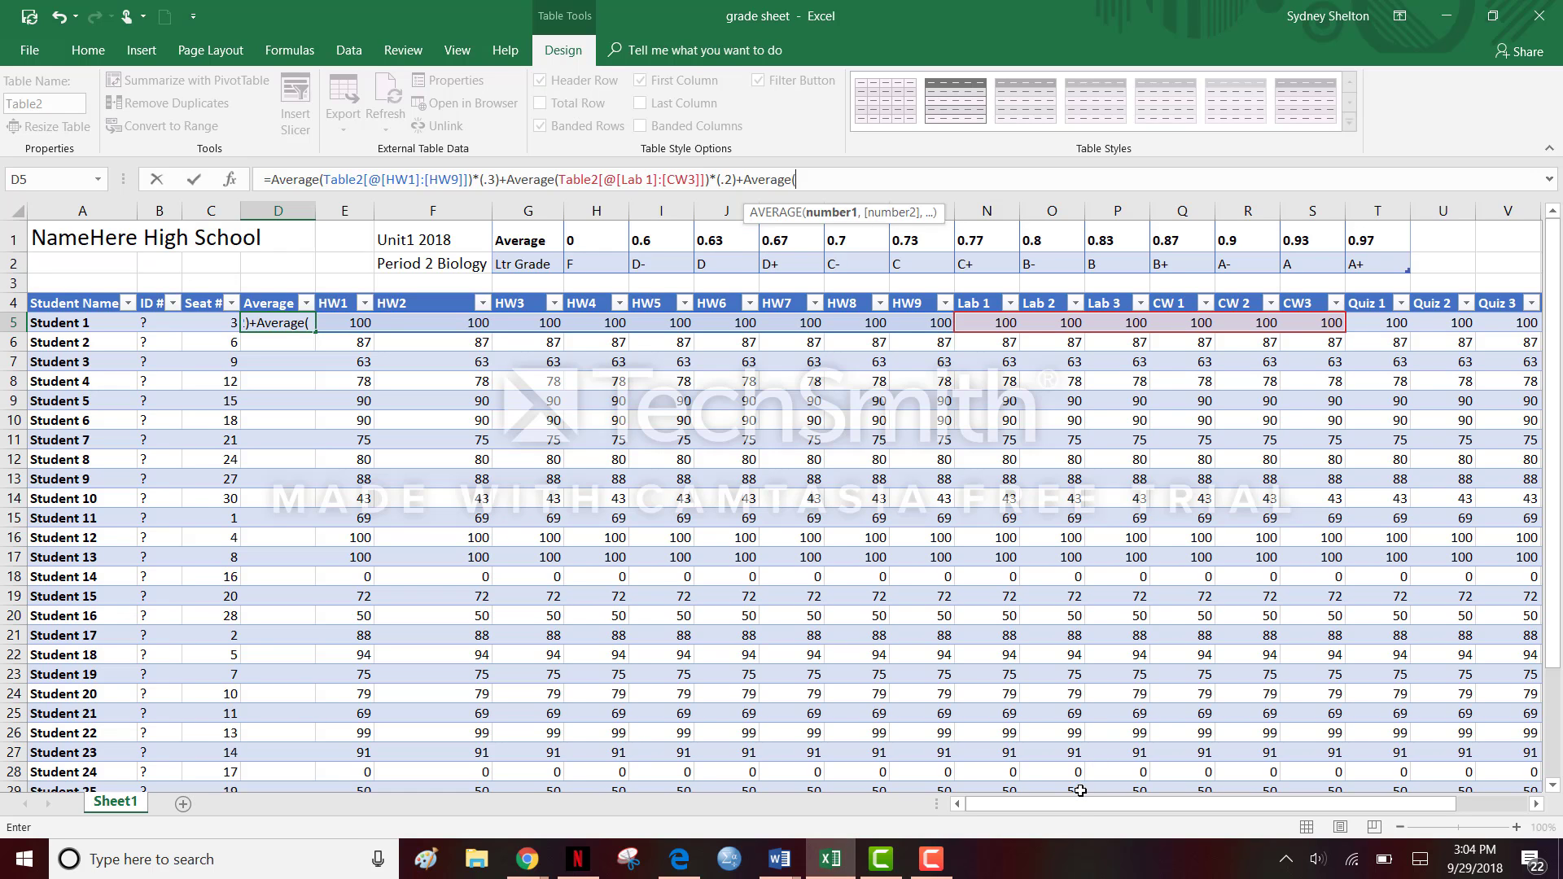
{"action": "left_click_drag", "start_coordinate": [1076, 806], "coordinate": [1136, 804]}
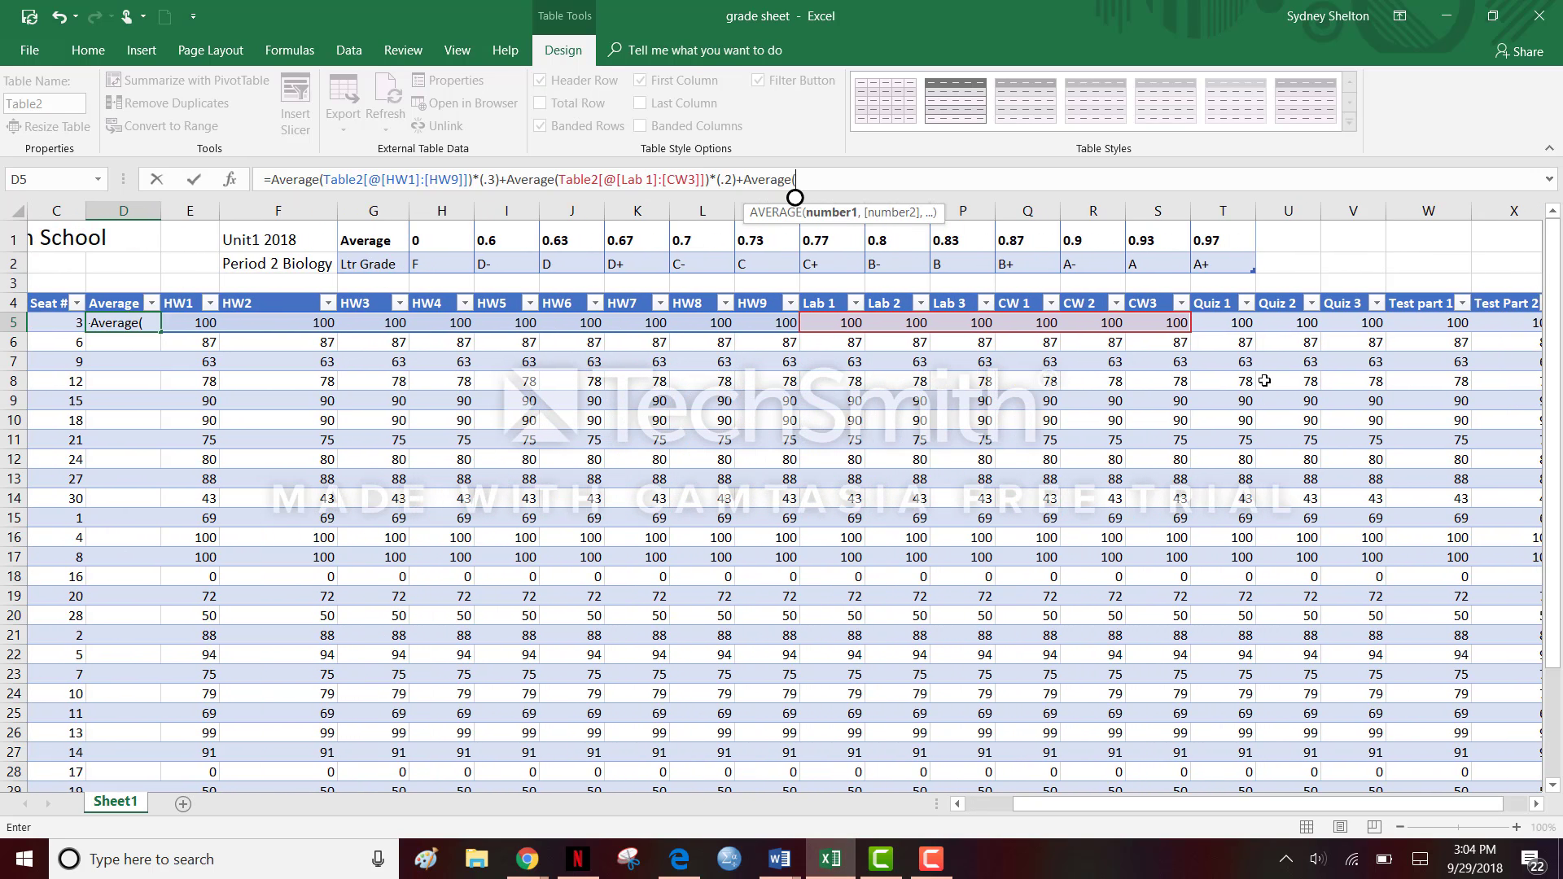
{"action": "left_click", "coordinate": [1225, 322]}
{"action": "left_click_drag", "start_coordinate": [1278, 316], "coordinate": [1368, 323]}
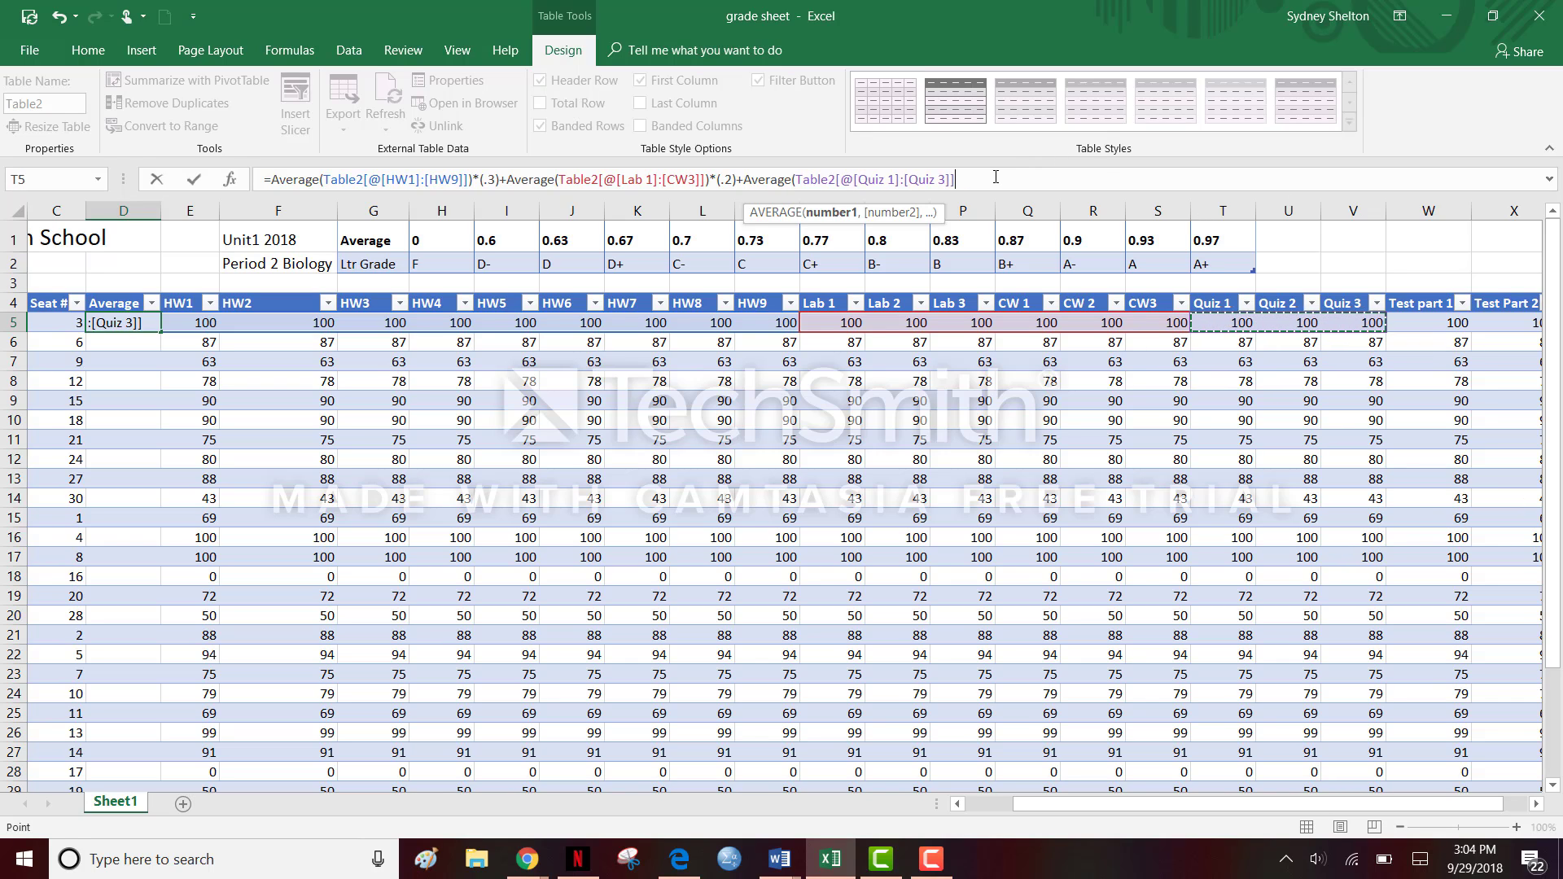
{"action": "type", "text": ")"}
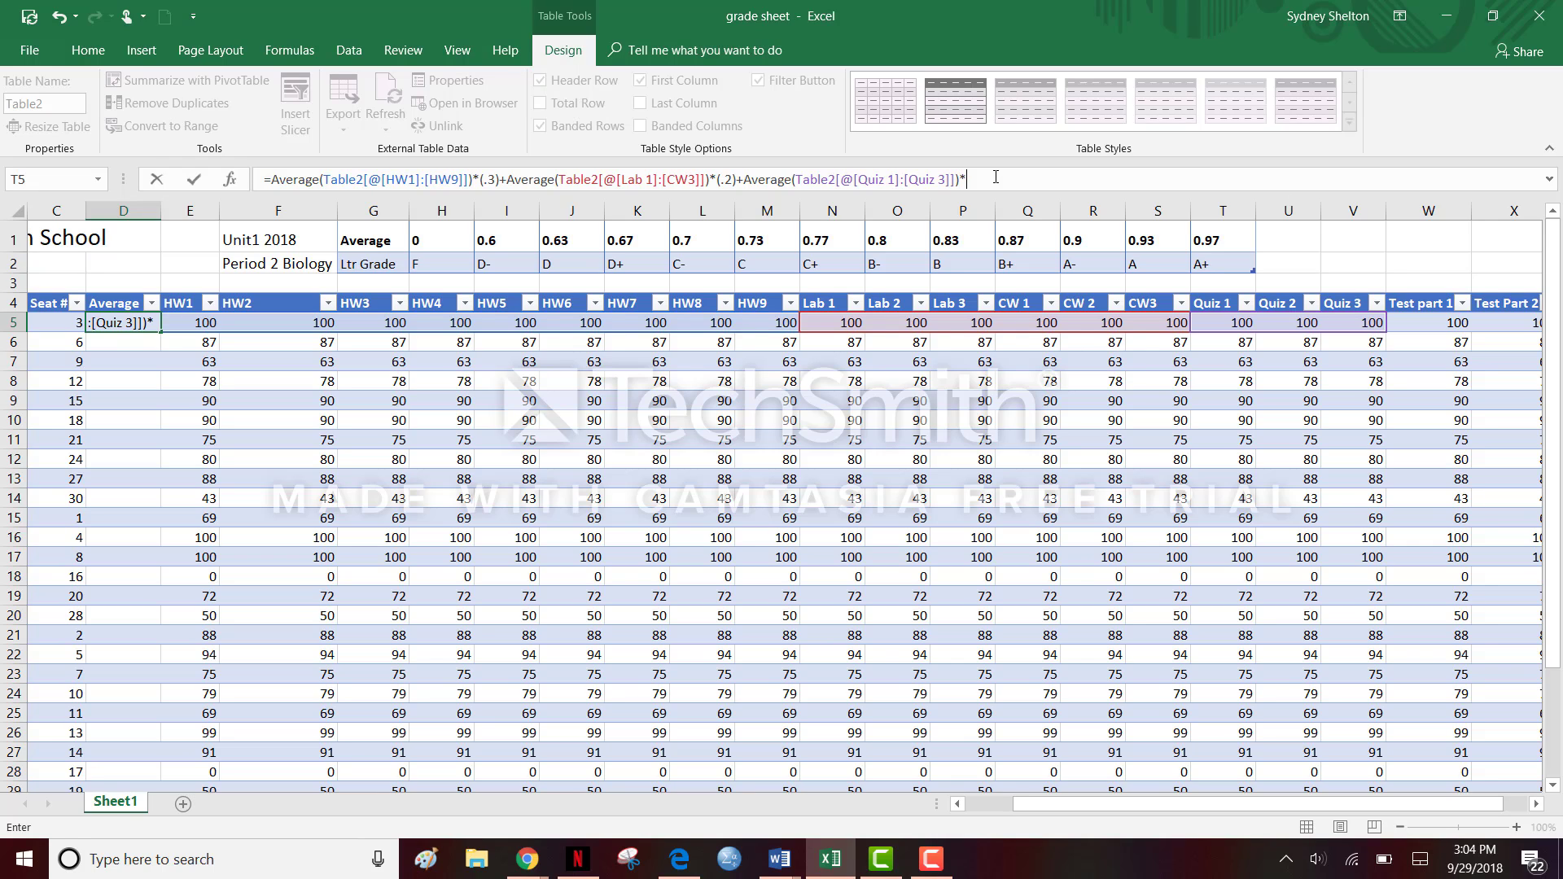
{"action": "type", "text": "*(.1)+"}
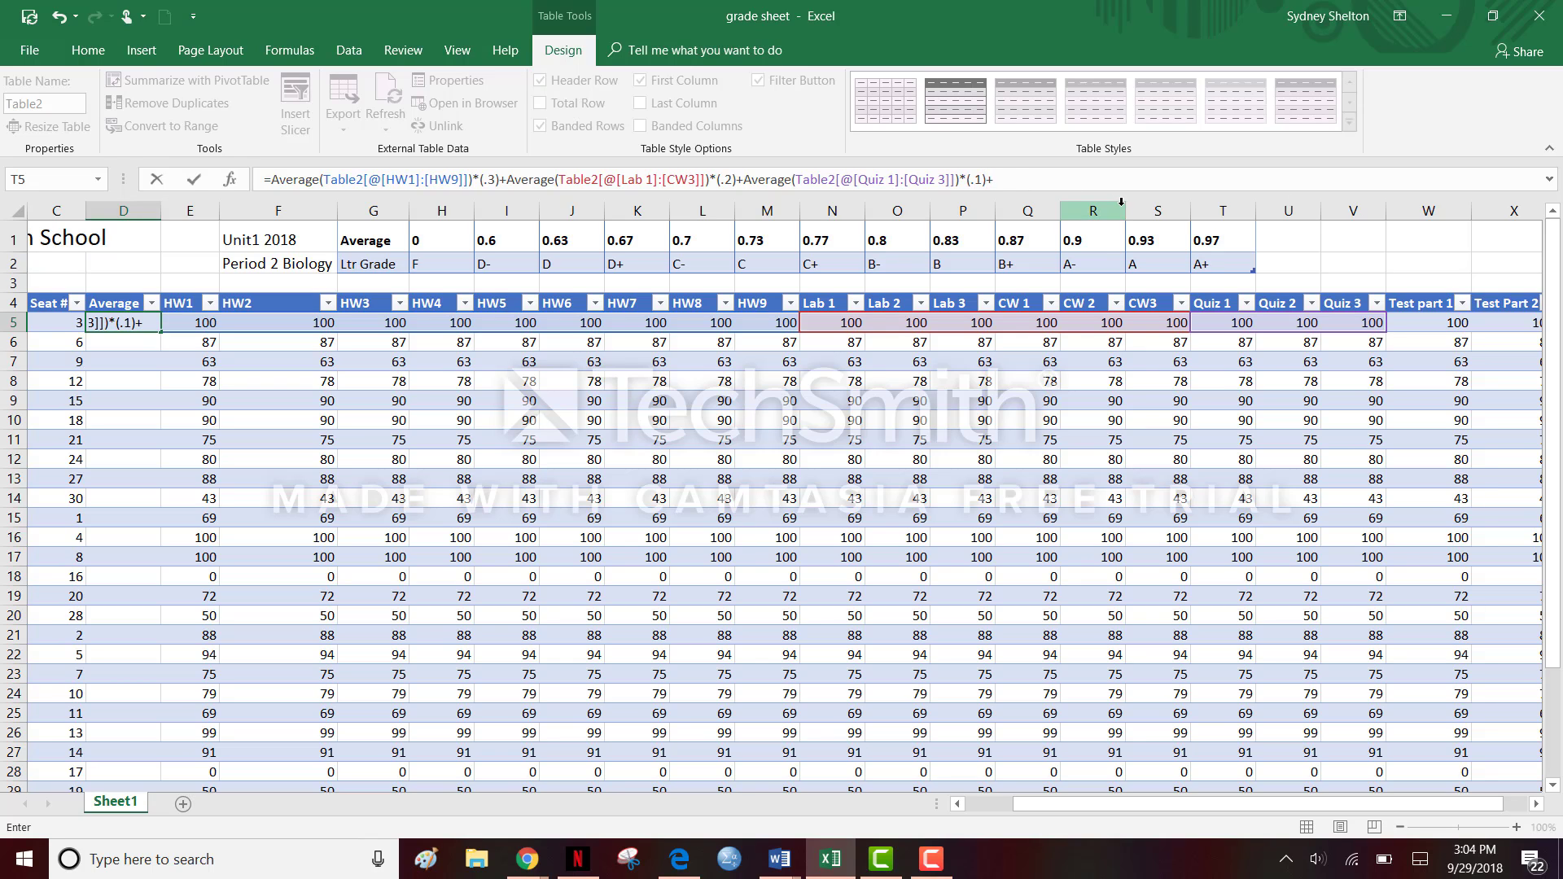
Complete the D5 formula with the average of Test part 1 and Test Part 2 multiplied by .4, and enter it
{"action": "type", "text": "Average"}
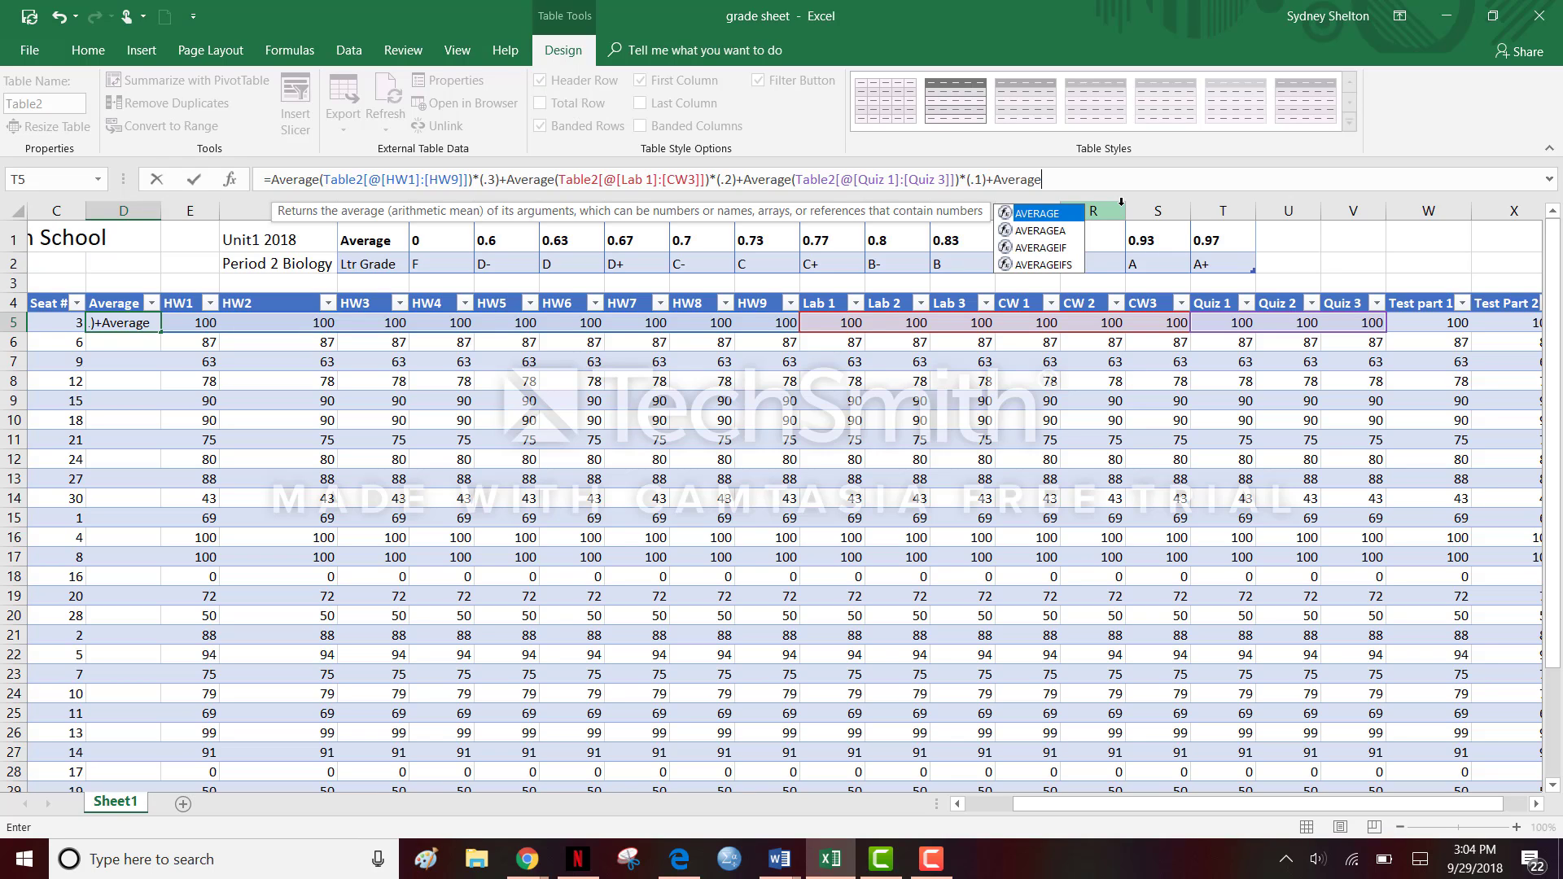
{"action": "type", "text": "("}
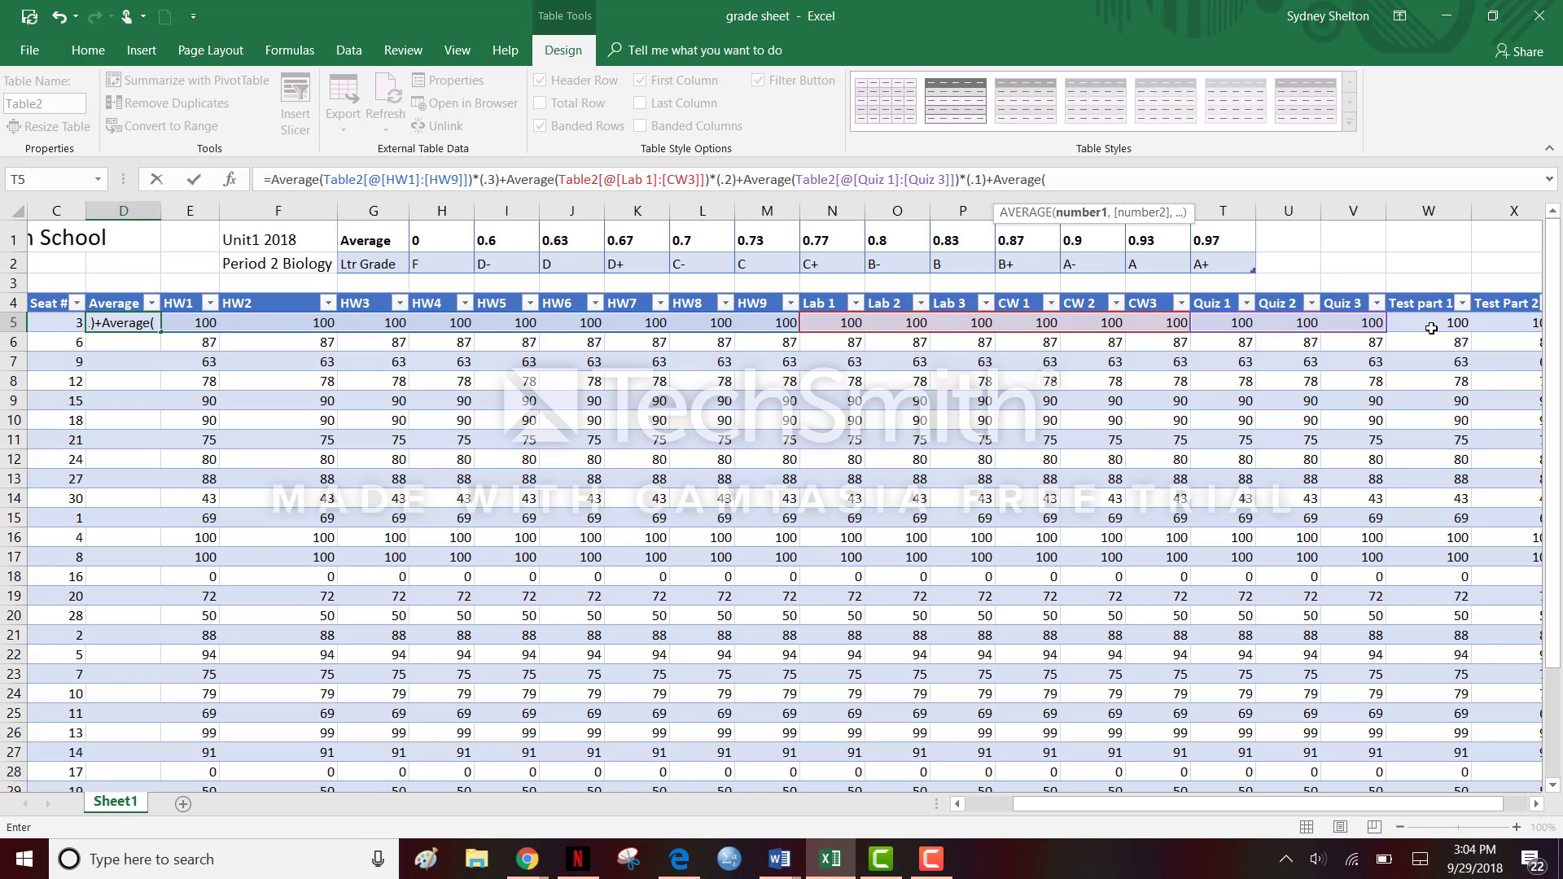
{"action": "left_click_drag", "start_coordinate": [1431, 328], "coordinate": [1514, 324]}
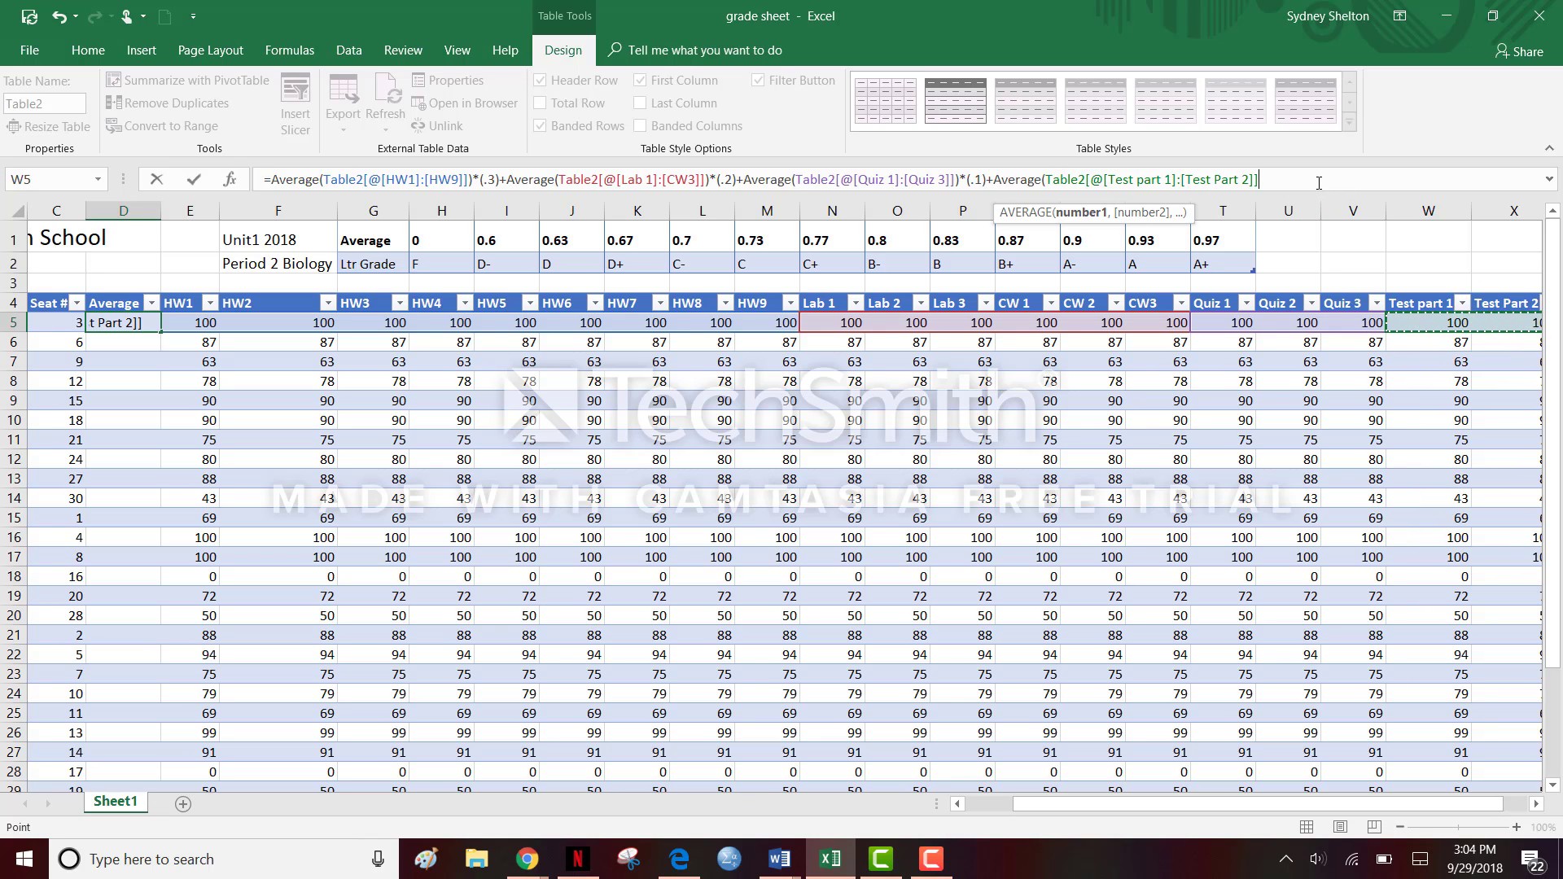
{"action": "type", "text": ")"}
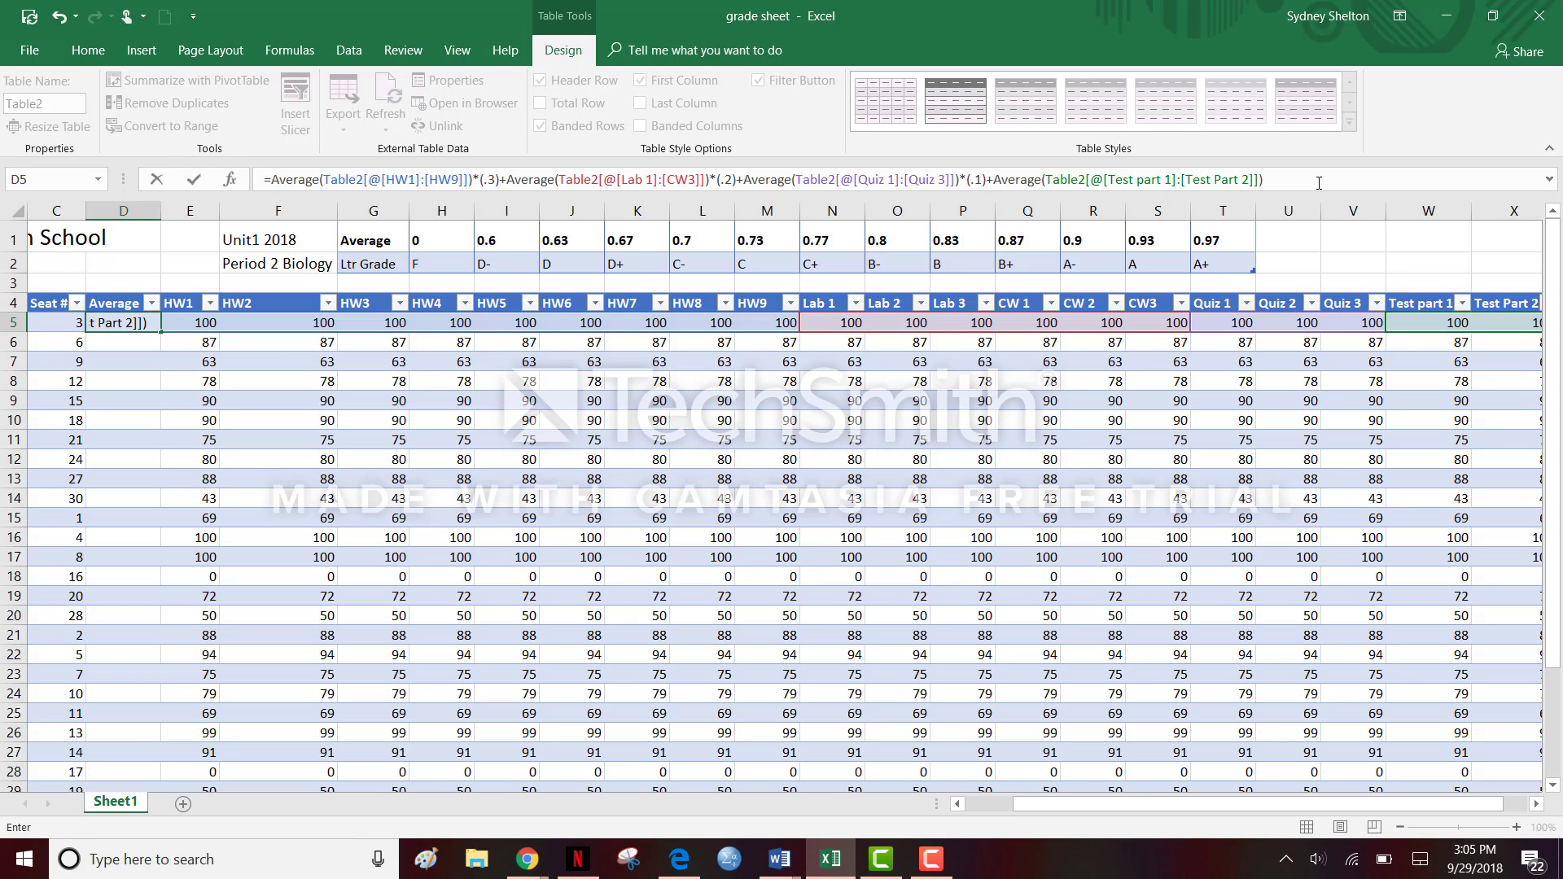
{"action": "type", "text": "*(."}
{"action": "type", "text": "4)"}
{"action": "key", "text": "Return"}
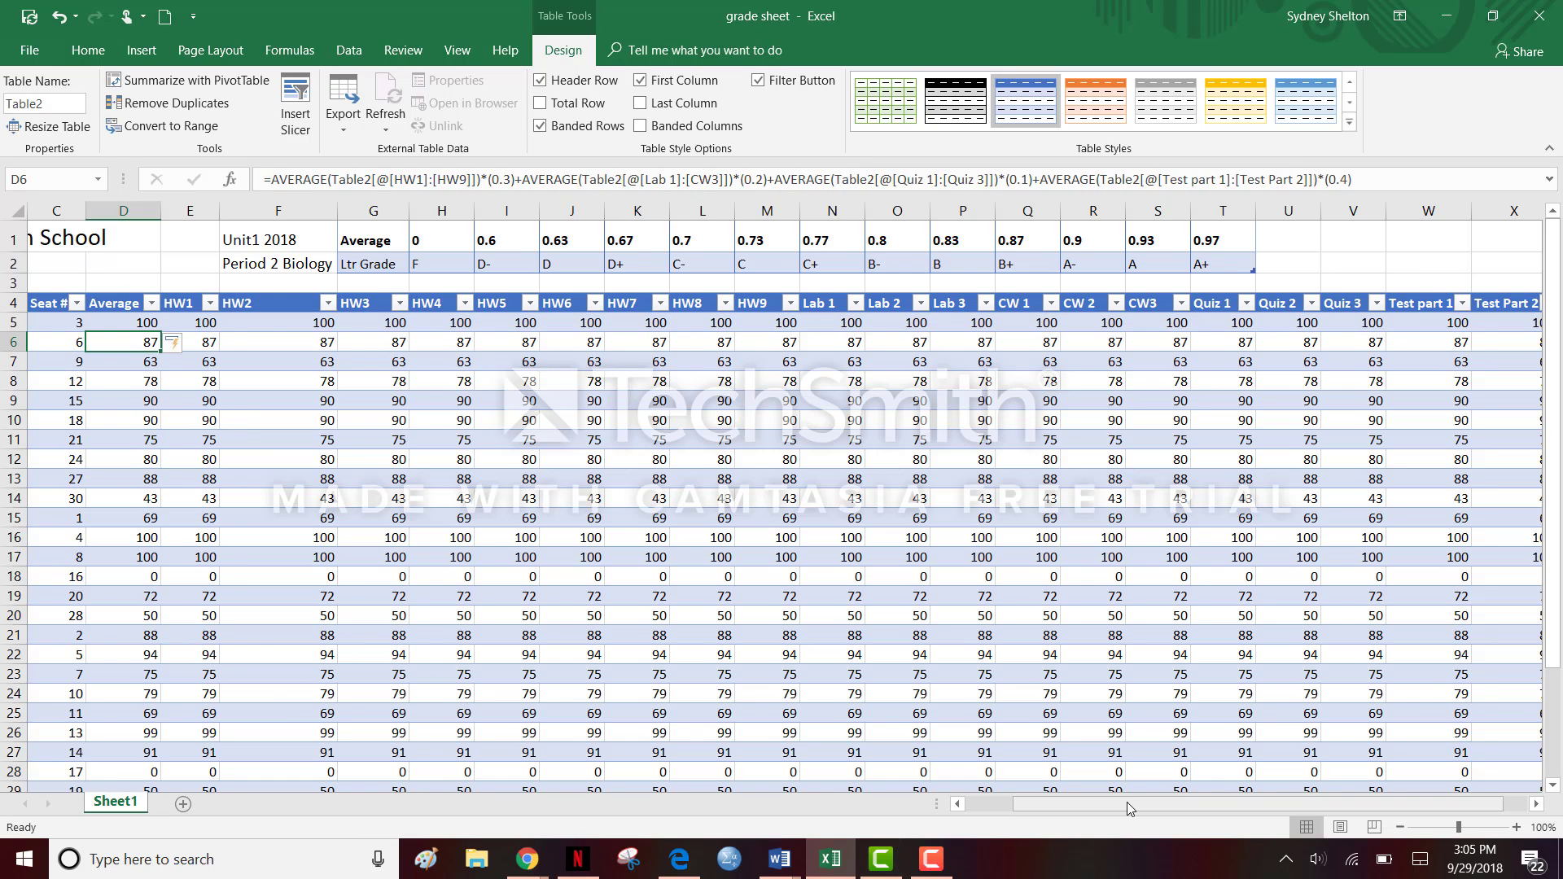
Set Student 20's HW4 score to 100
{"action": "left_click_drag", "start_coordinate": [1126, 802], "coordinate": [1063, 804]}
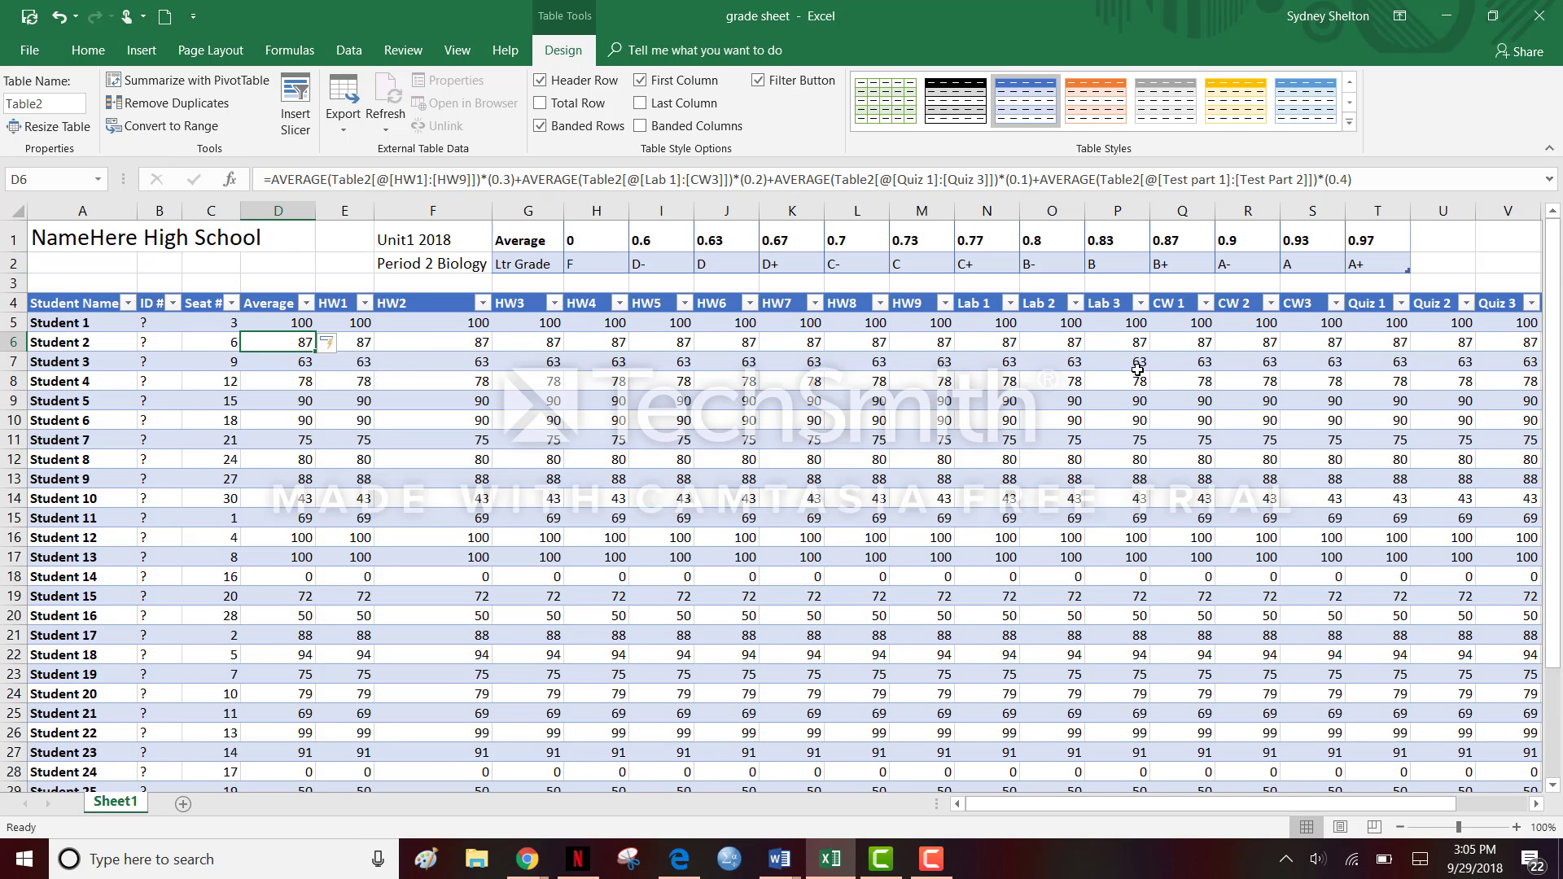
{"action": "left_click_drag", "start_coordinate": [1556, 343], "coordinate": [1556, 456]}
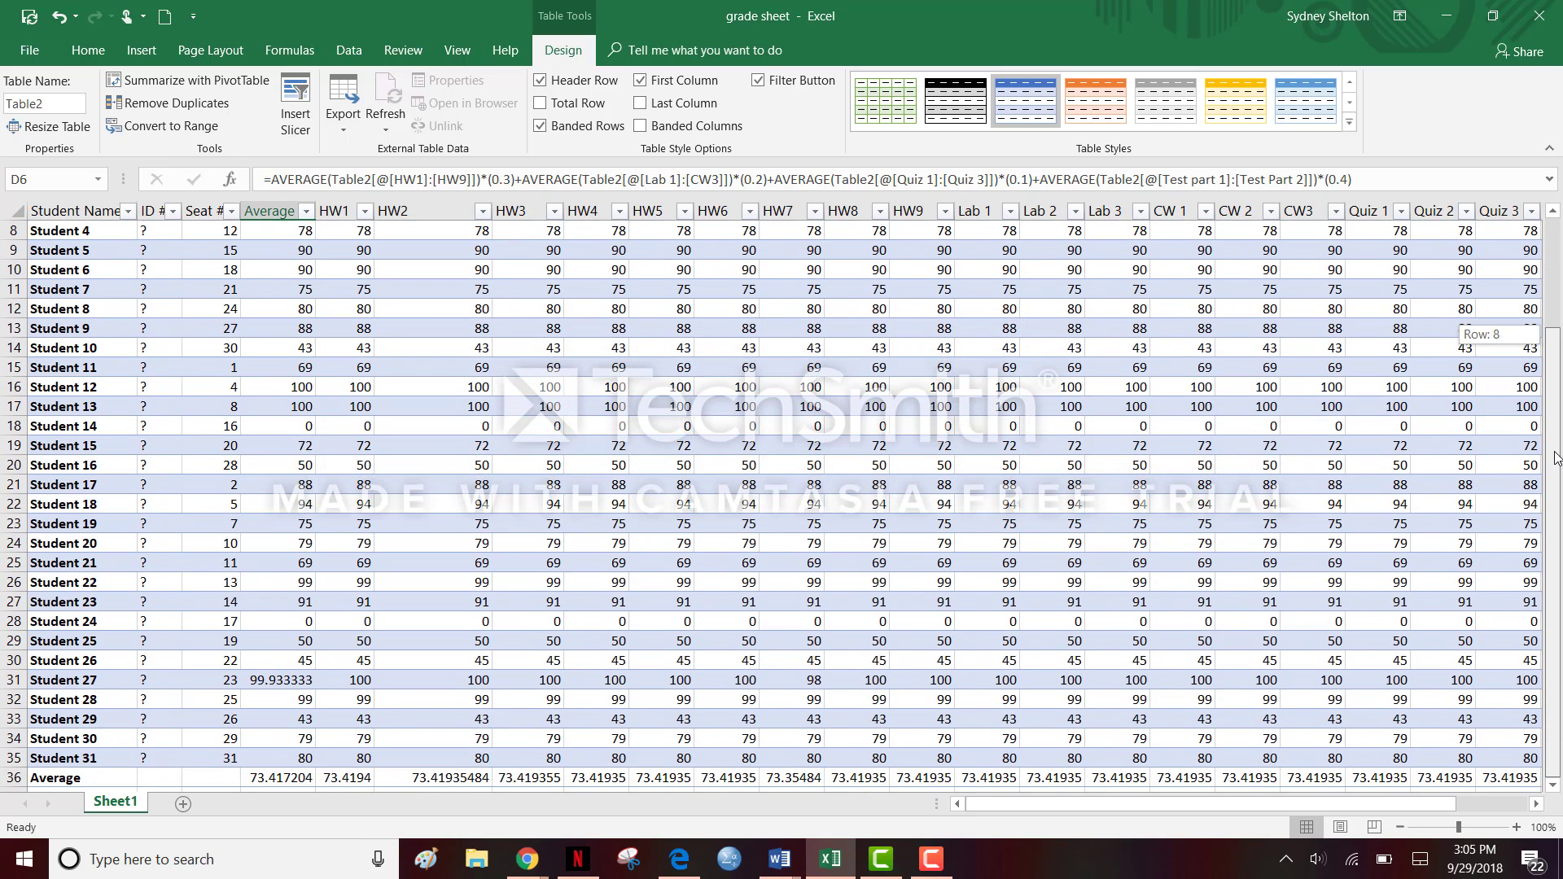
{"action": "double_click", "coordinate": [262, 688]}
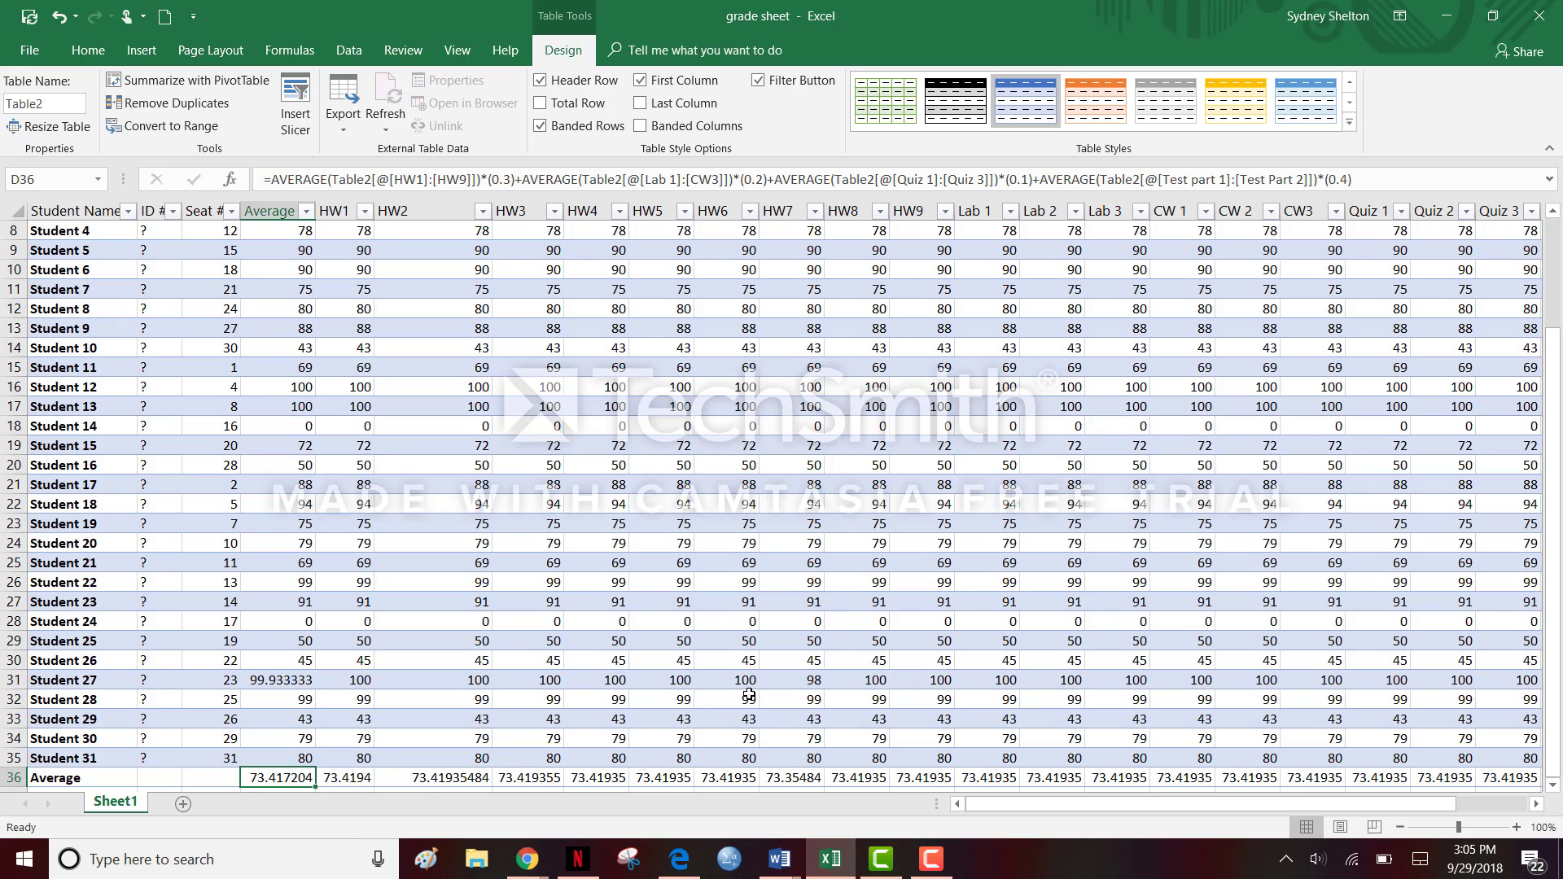
{"action": "left_click", "coordinate": [792, 687]}
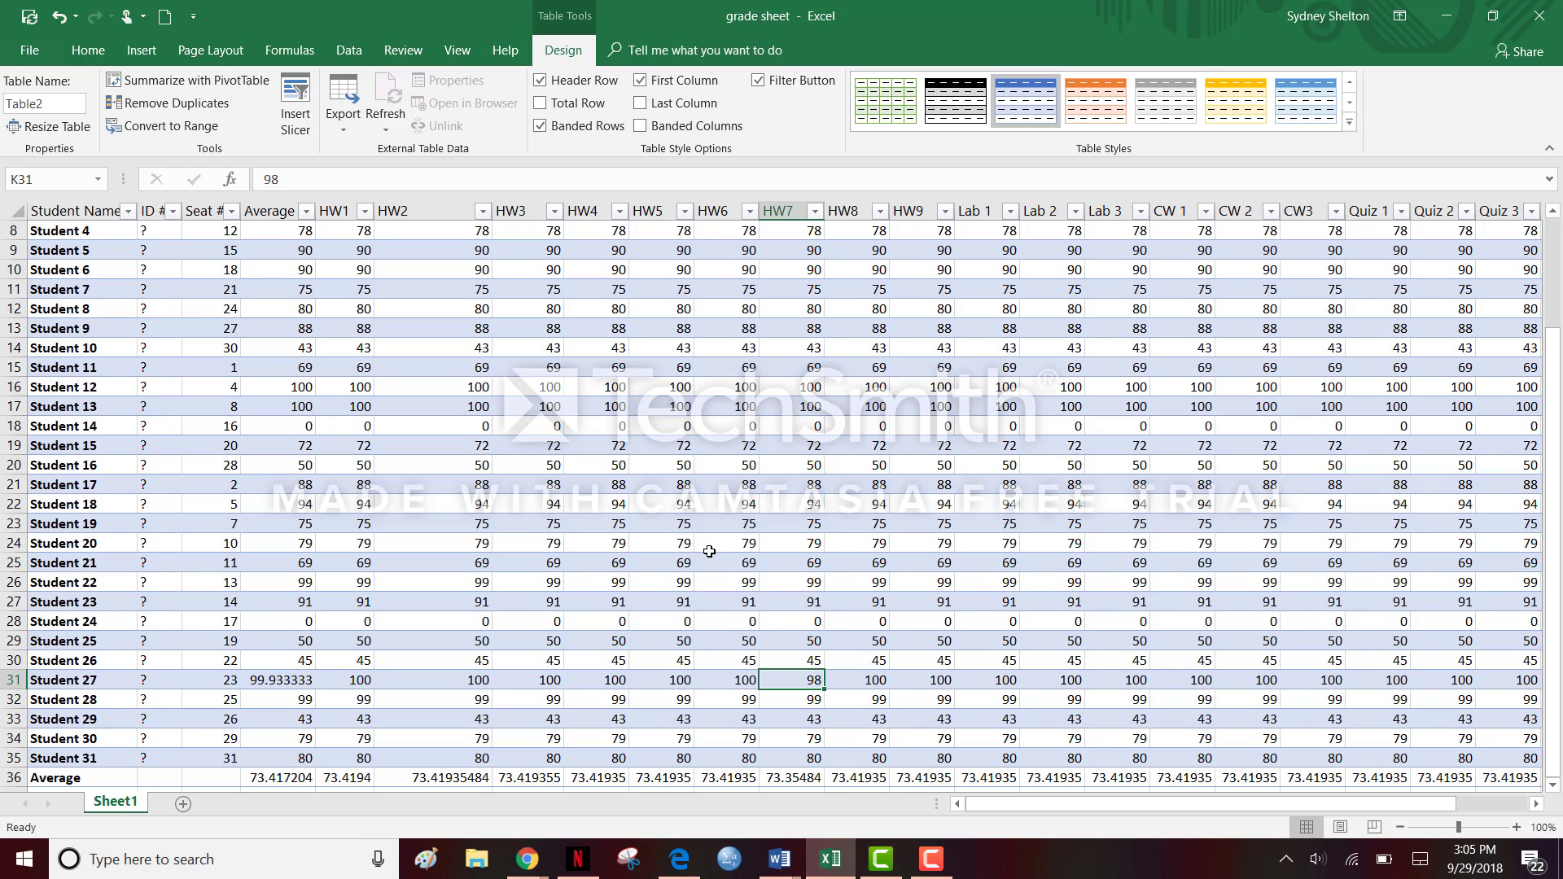
{"action": "left_click", "coordinate": [623, 543]}
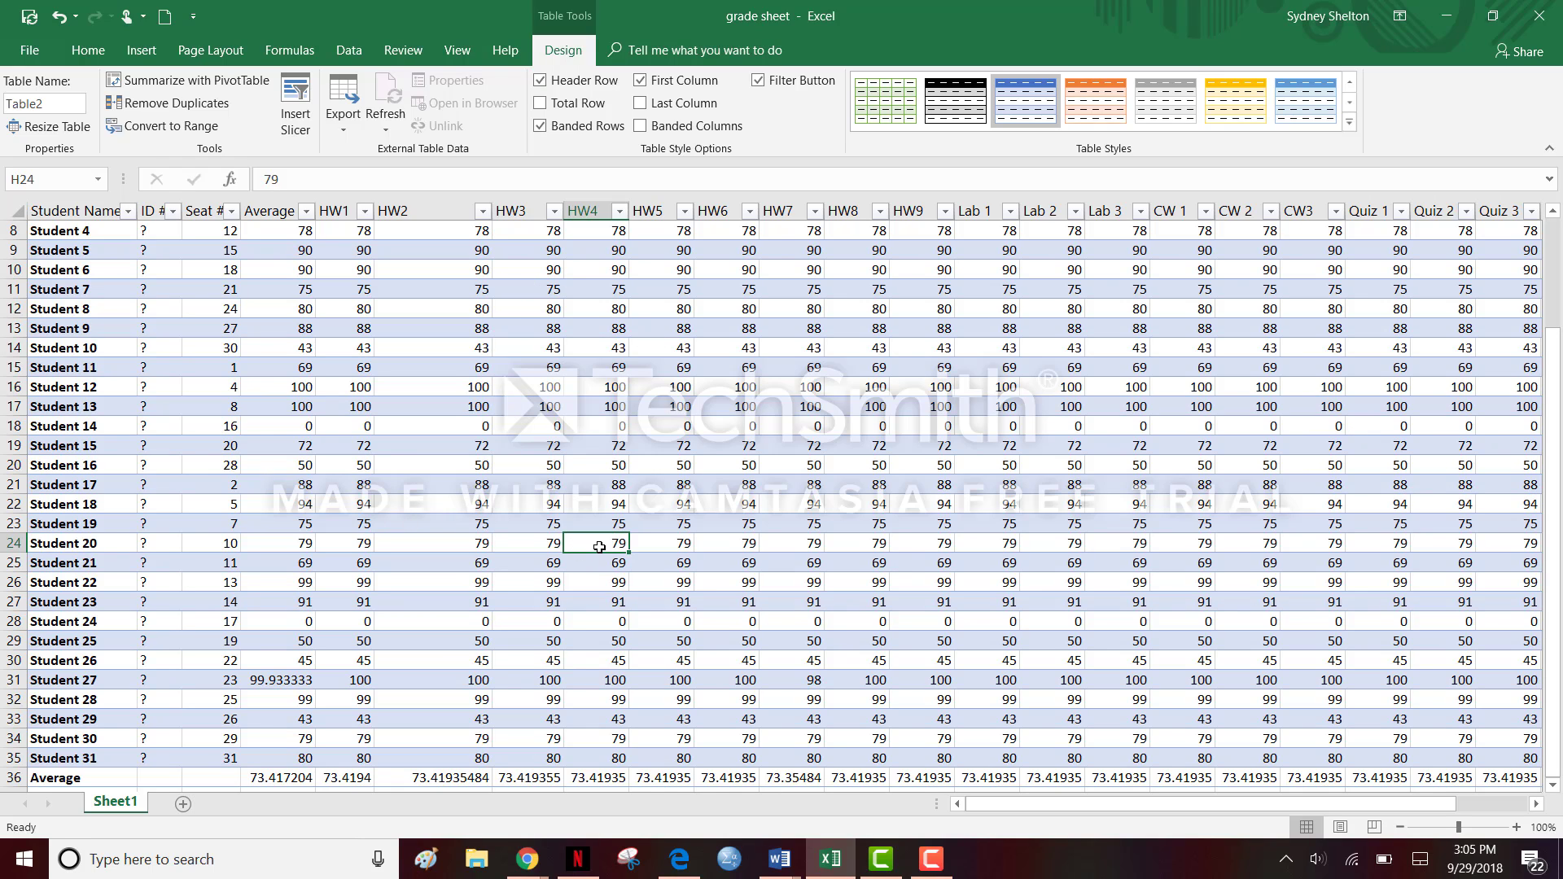
{"action": "type", "text": "100"}
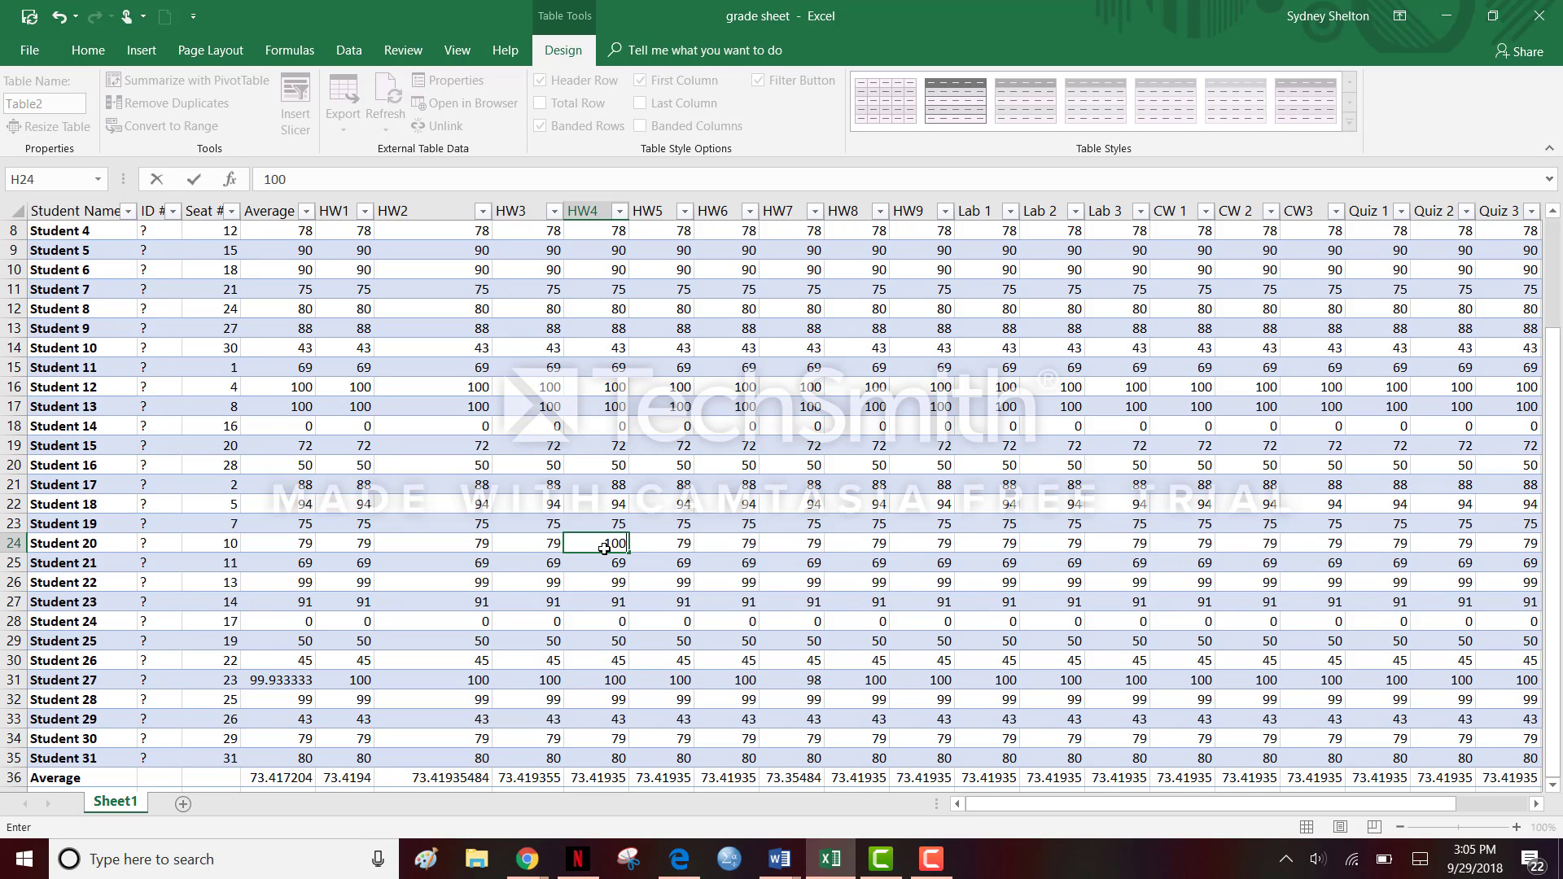
{"action": "key", "text": "Return"}
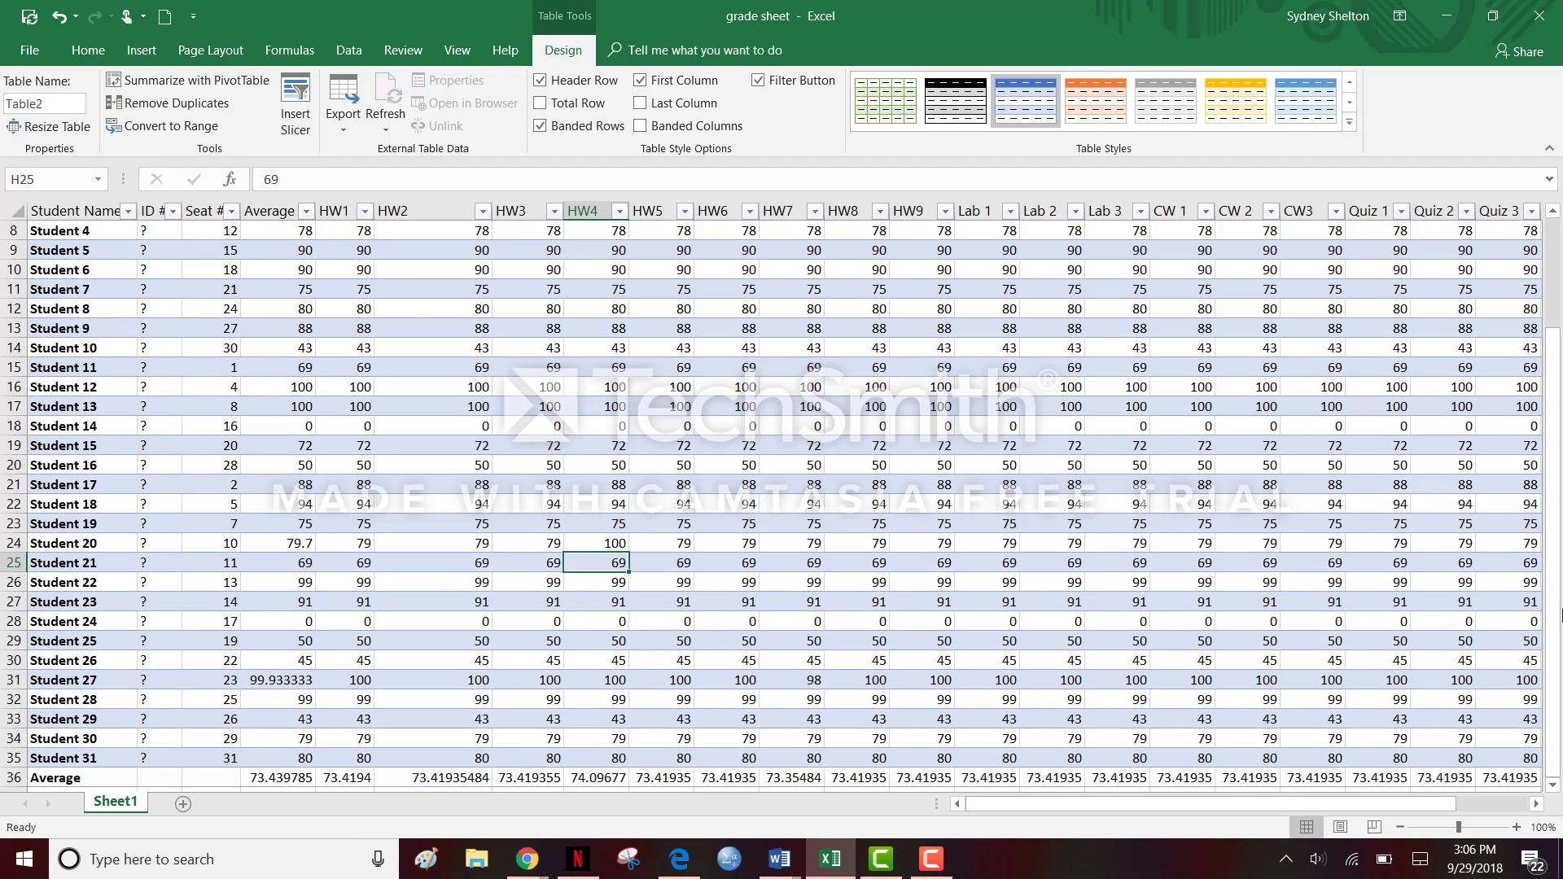
Examine the students' weighted averages, Student 16's average formula, and the class averages in row 36
{"action": "left_click_drag", "start_coordinate": [1557, 499], "coordinate": [1557, 480]}
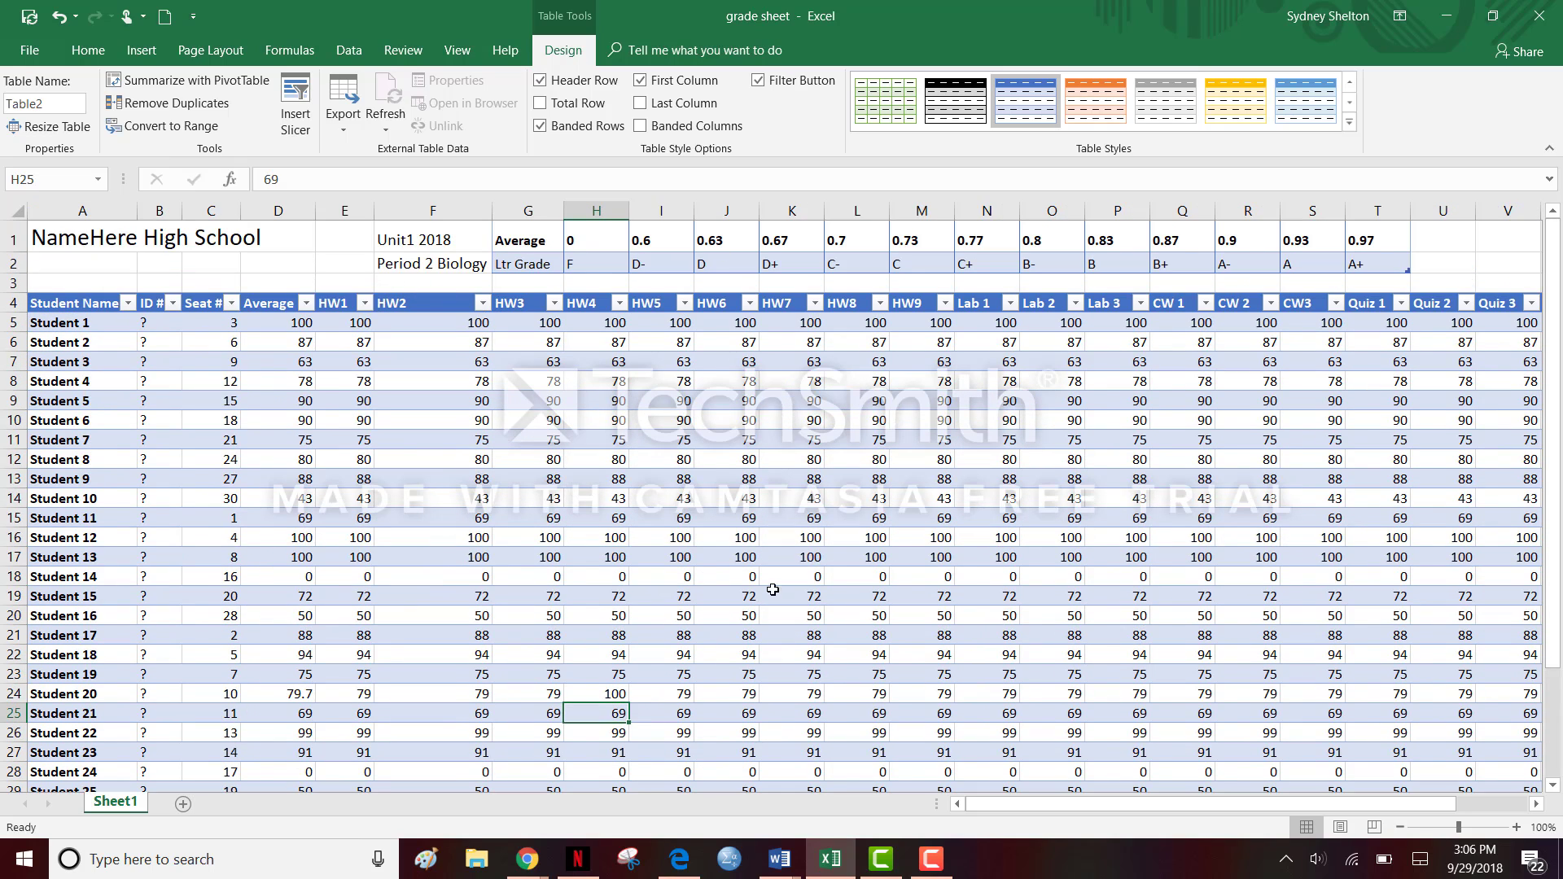
{"action": "left_click", "coordinate": [468, 377]}
{"action": "left_click", "coordinate": [702, 383]}
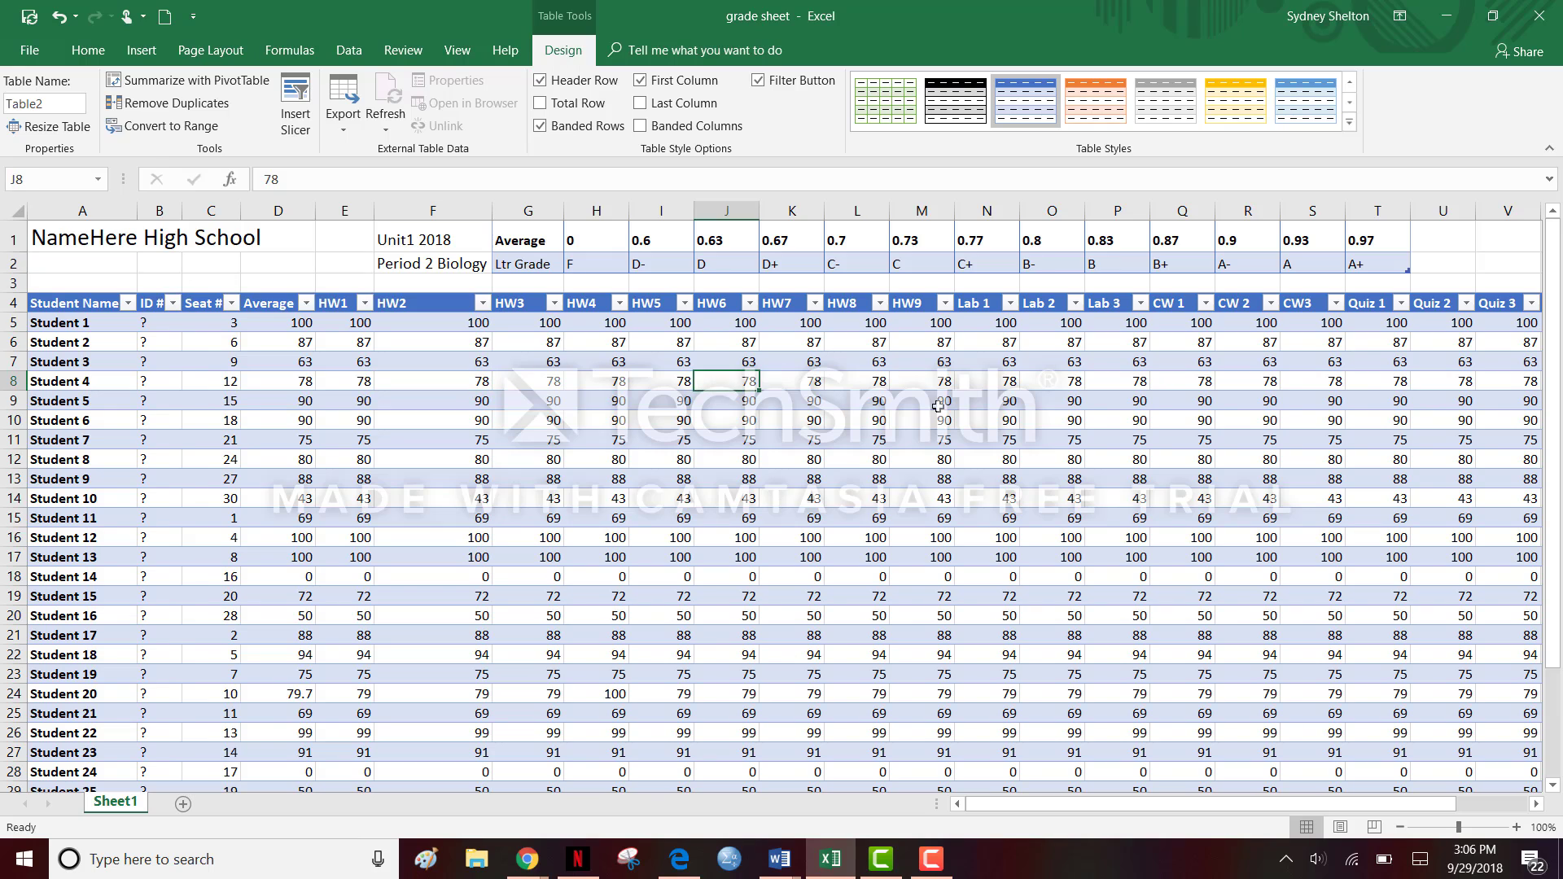
{"action": "left_click", "coordinate": [1062, 444]}
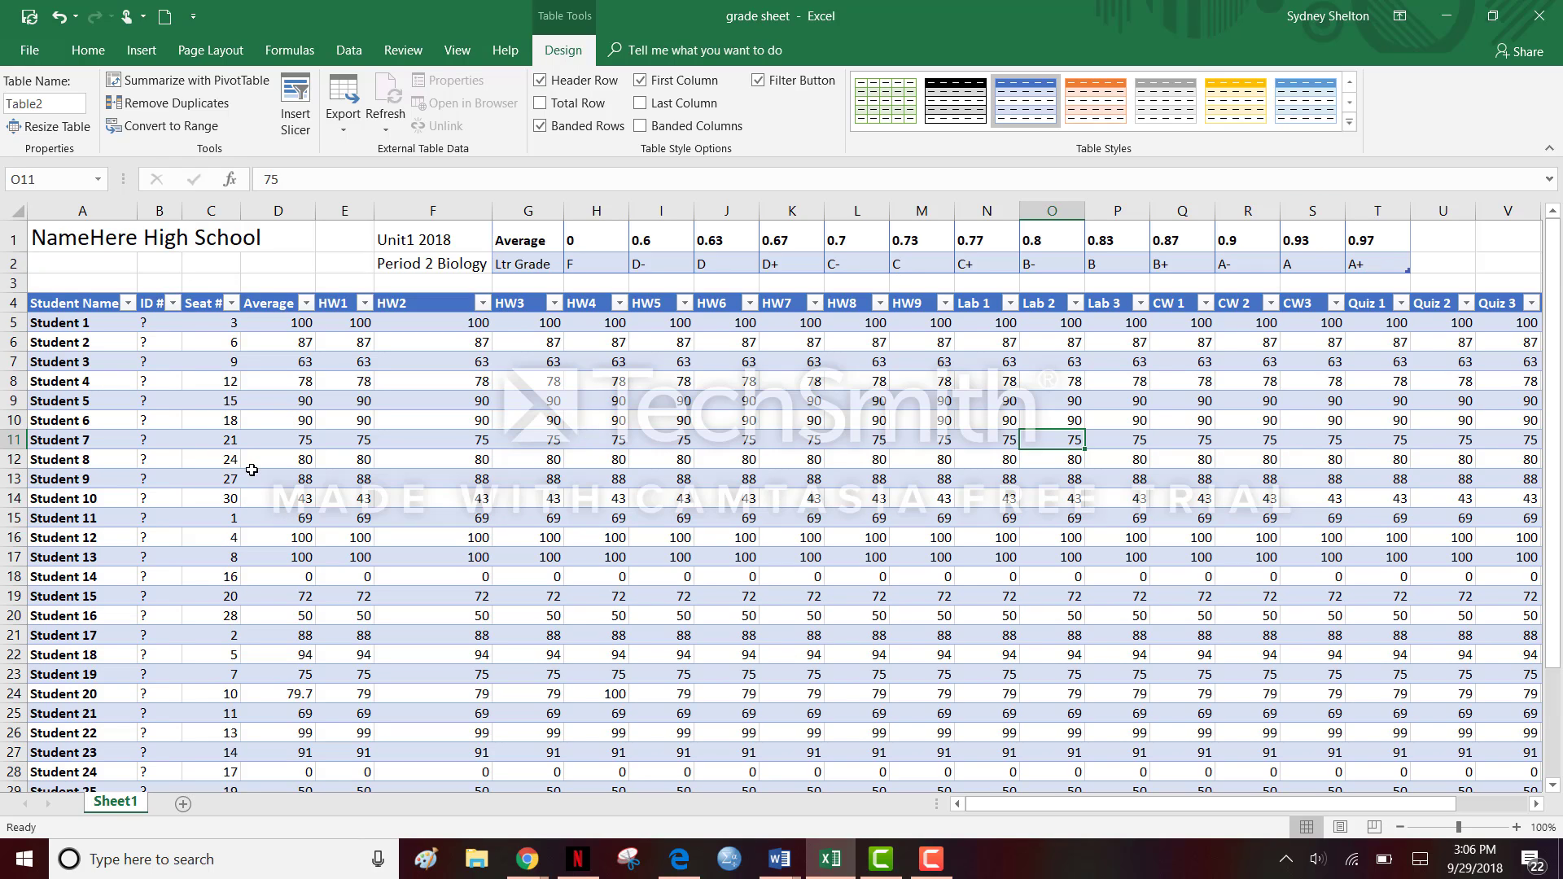
{"action": "left_click", "coordinate": [296, 620]}
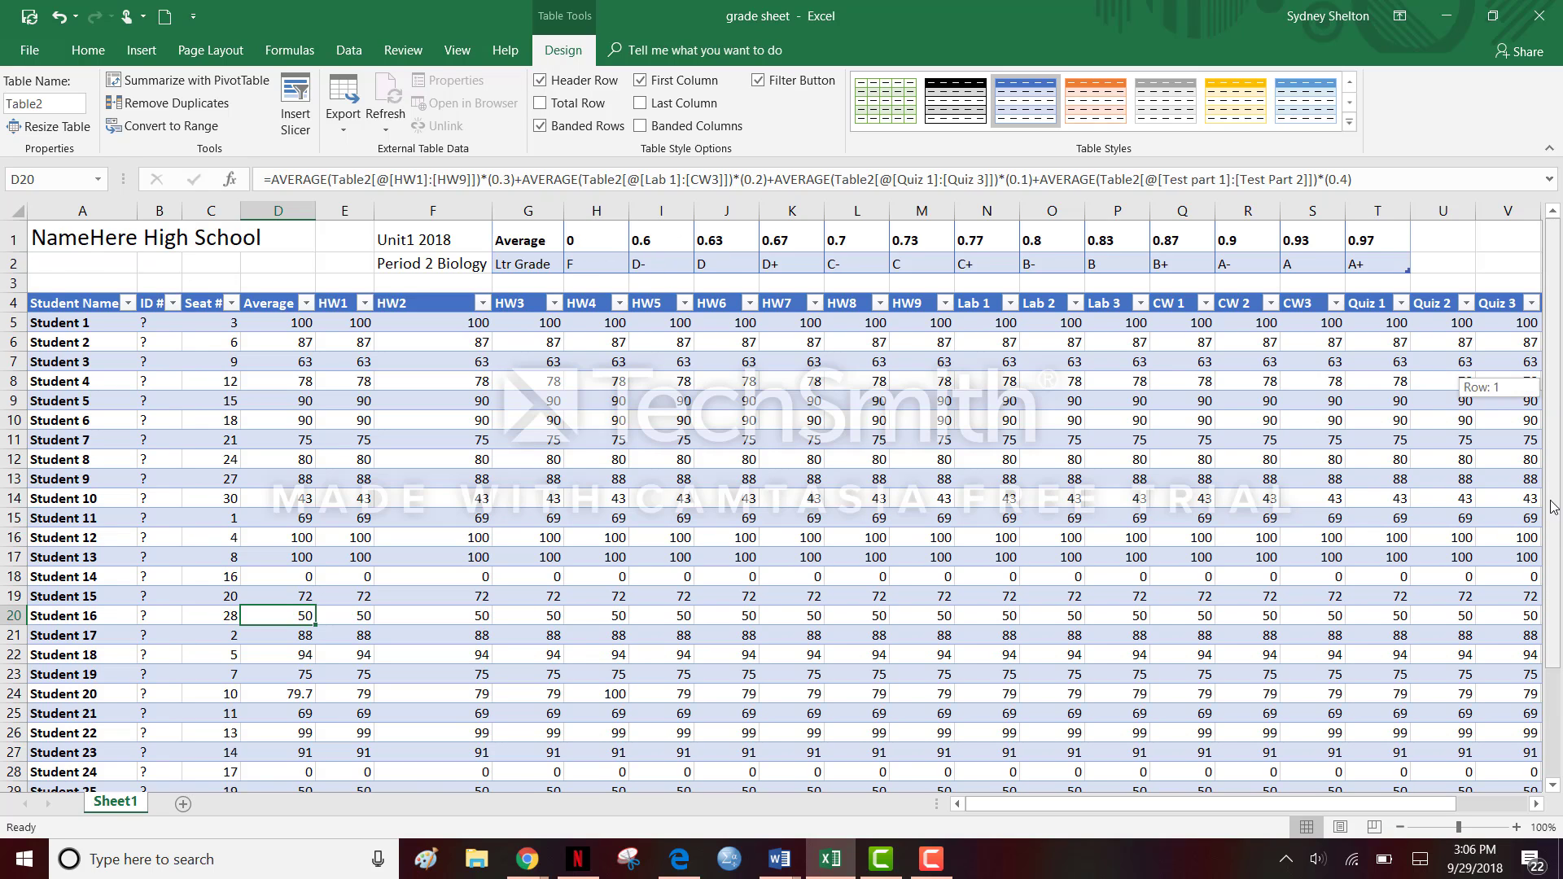
{"action": "left_click_drag", "start_coordinate": [1552, 502], "coordinate": [1552, 612]}
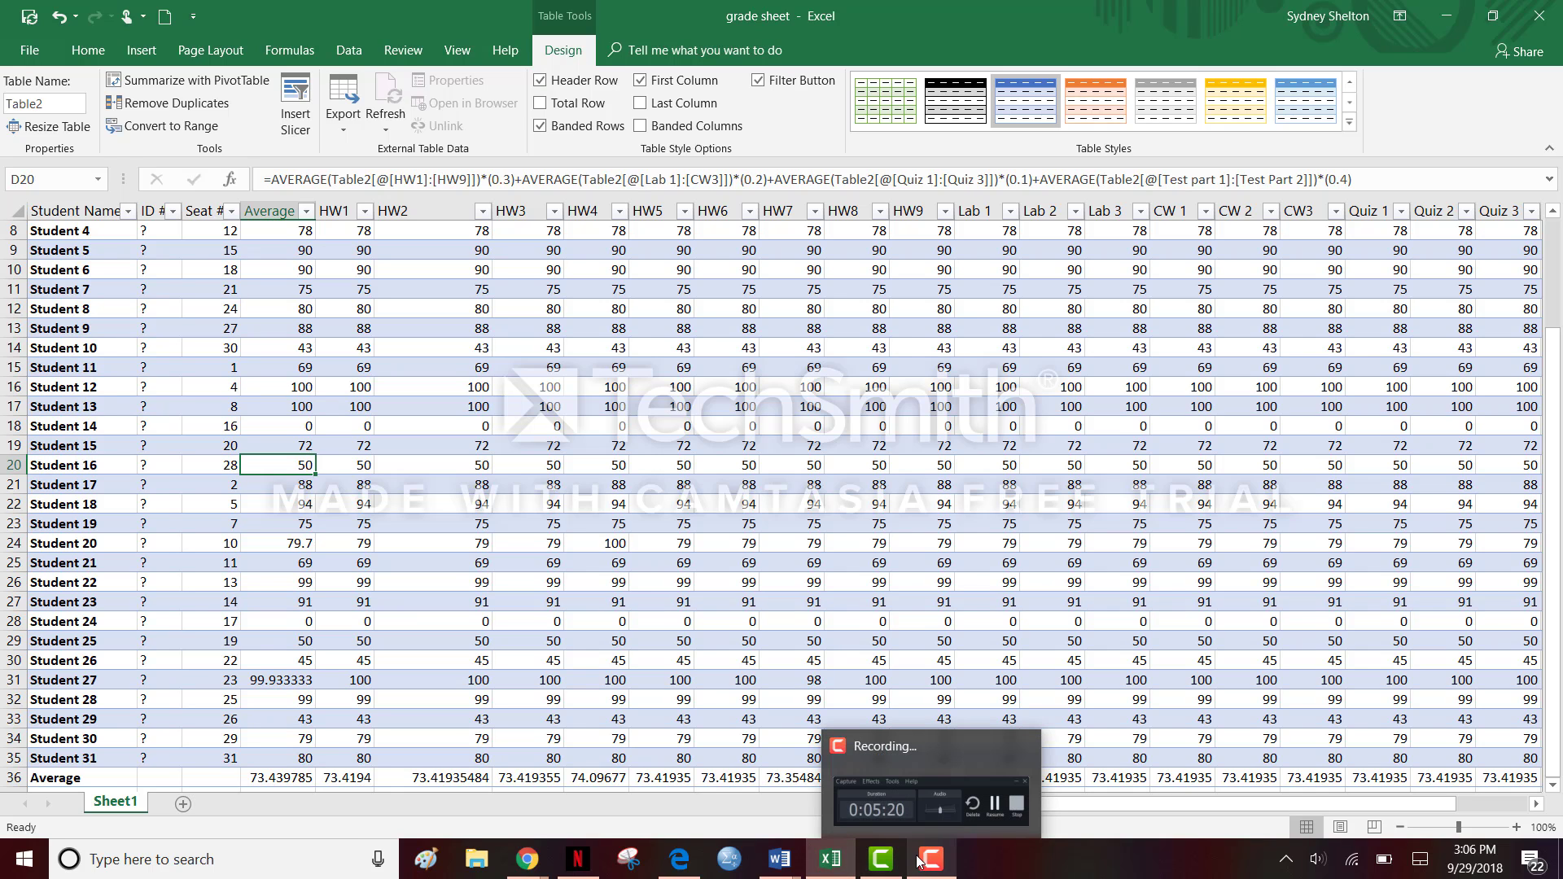
{"action": "left_click_drag", "start_coordinate": [1552, 554], "coordinate": [1561, 340]}
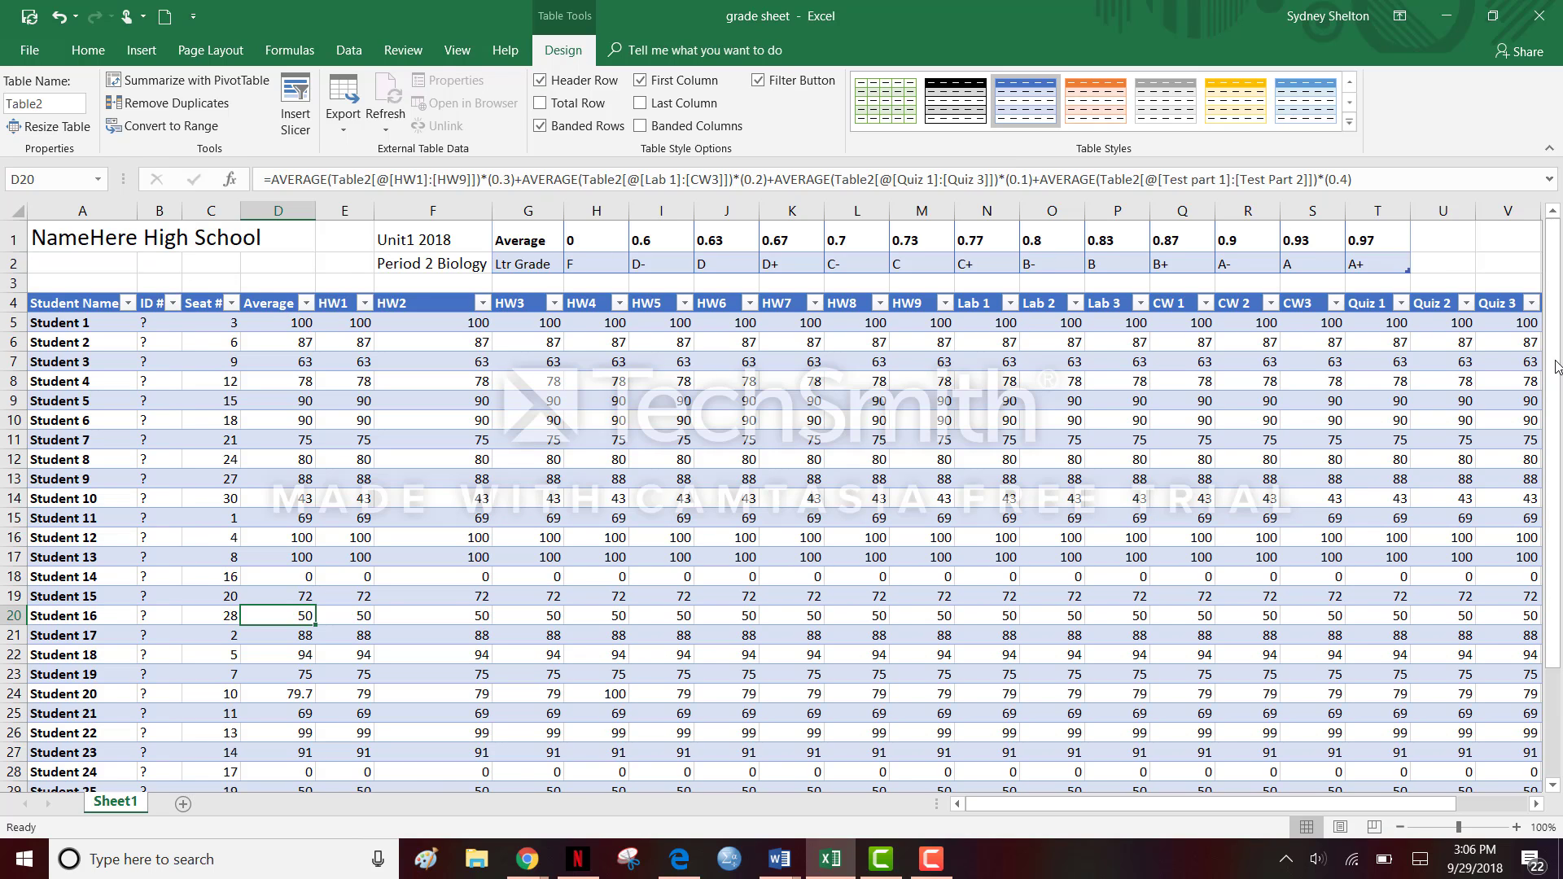
{"action": "left_click_drag", "start_coordinate": [1557, 366], "coordinate": [1546, 545]}
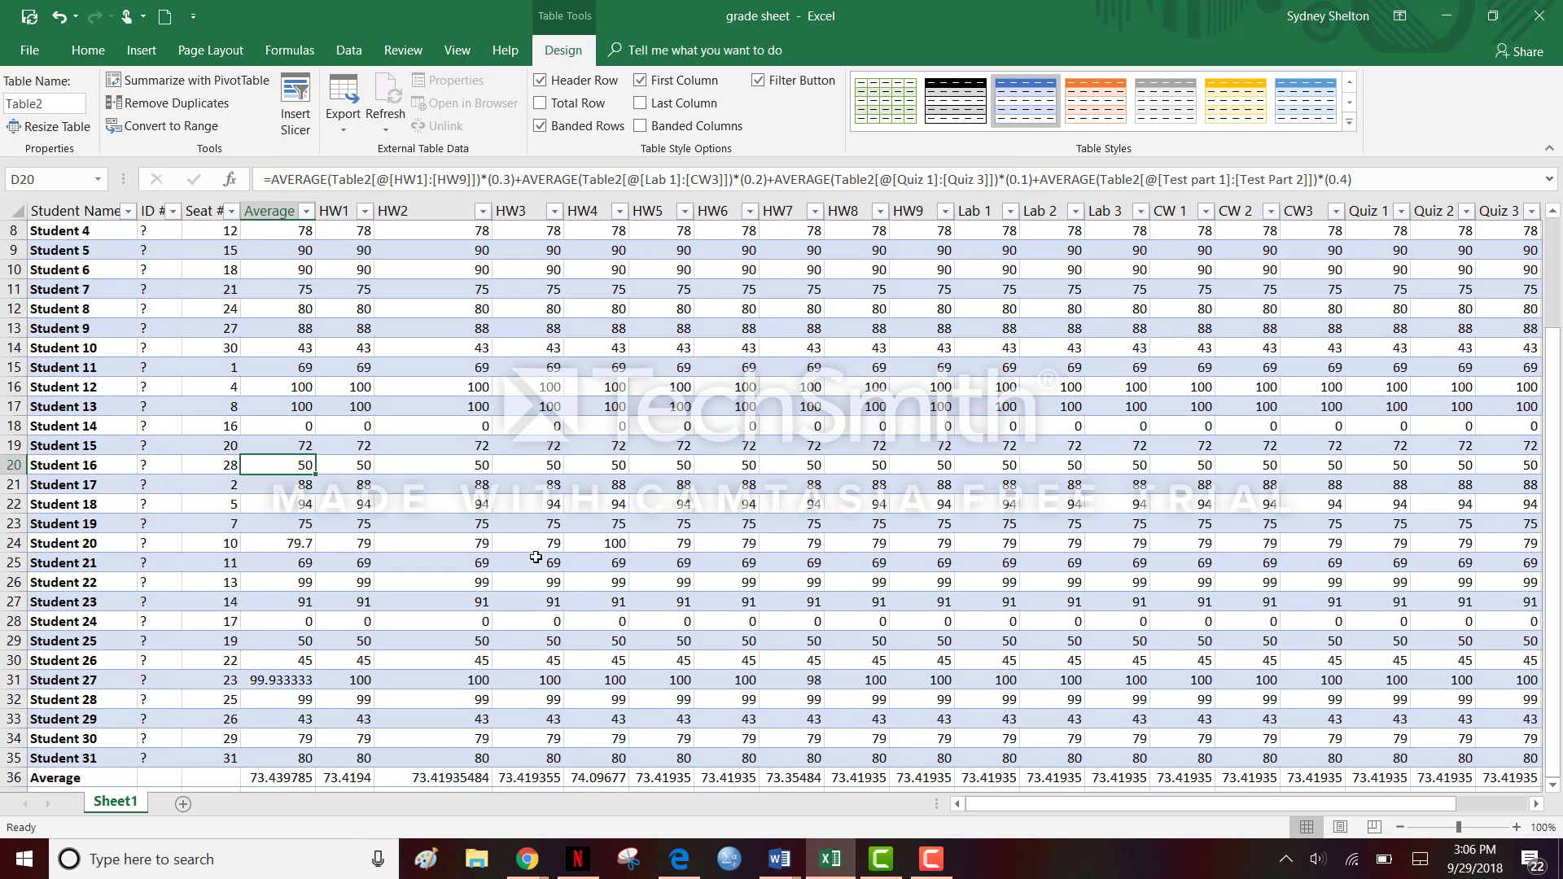
{"action": "mouse_move", "coordinate": [933, 872]}
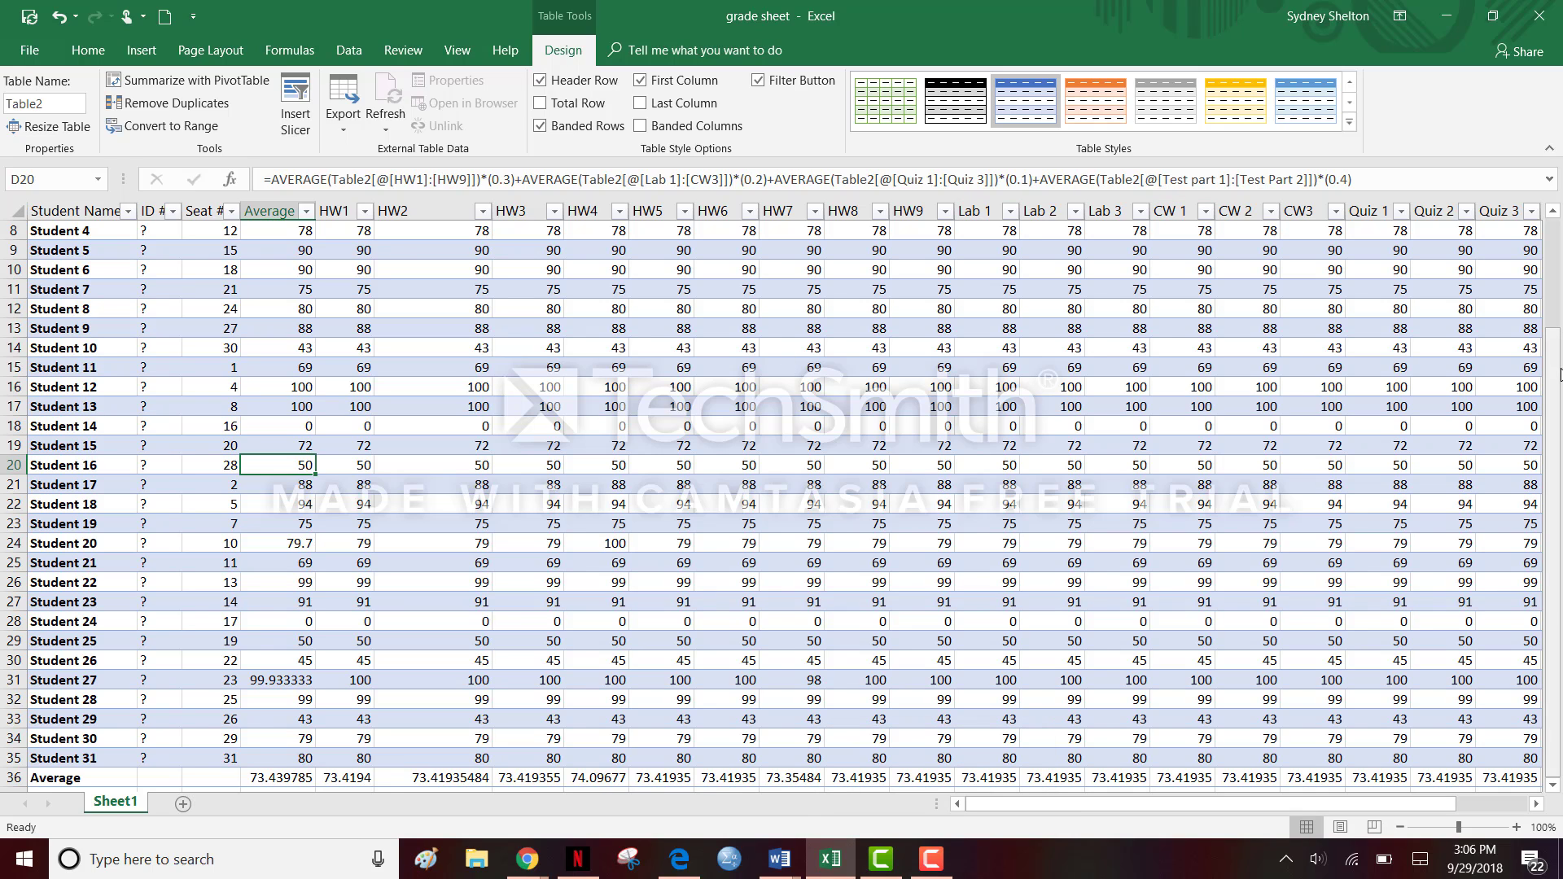
{"action": "left_click_drag", "start_coordinate": [1558, 358], "coordinate": [1559, 340]}
{"action": "key", "text": "F9"}
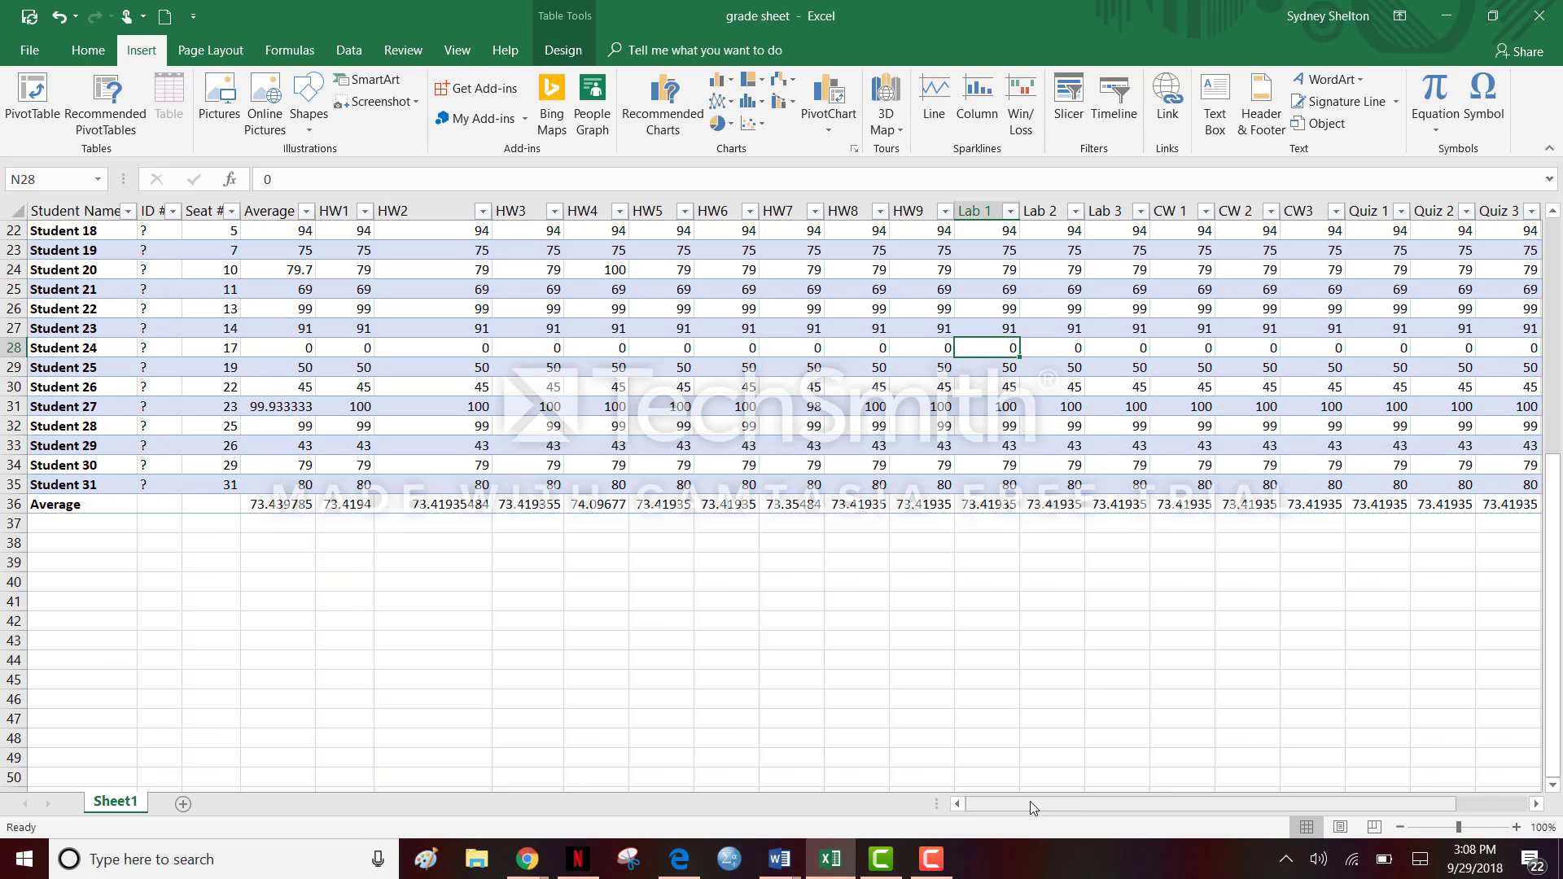
Review the assignment columns from HW1 through Test Part 2 and check the class average formula under Test Part 2
{"action": "left_click_drag", "start_coordinate": [1556, 631], "coordinate": [1552, 425]}
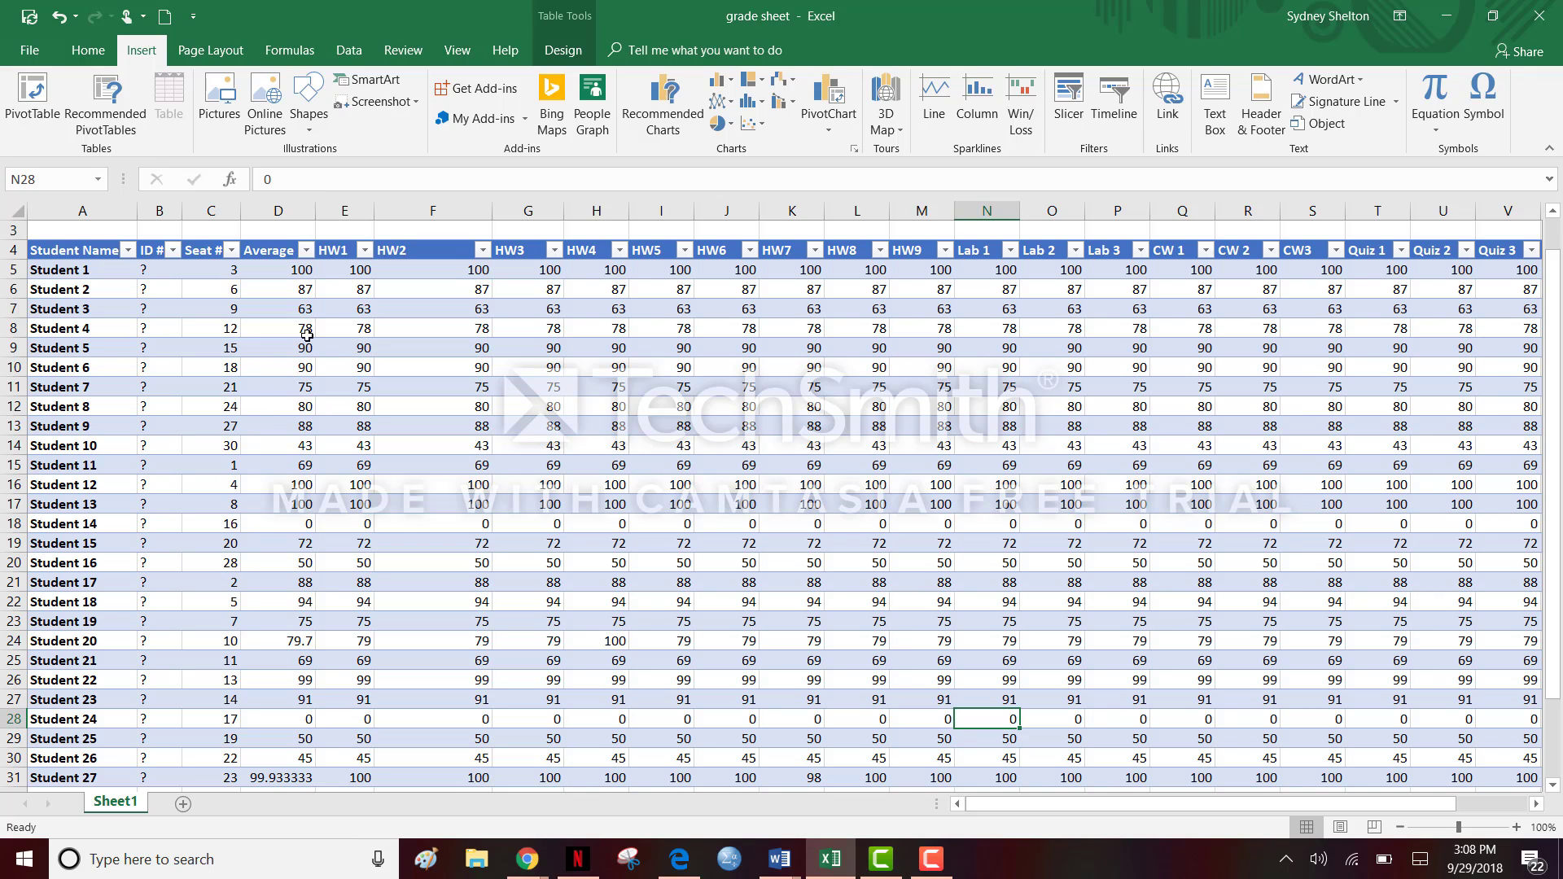
{"action": "left_click", "coordinate": [363, 267]}
{"action": "left_click", "coordinate": [430, 262]}
{"action": "left_click", "coordinate": [542, 267]}
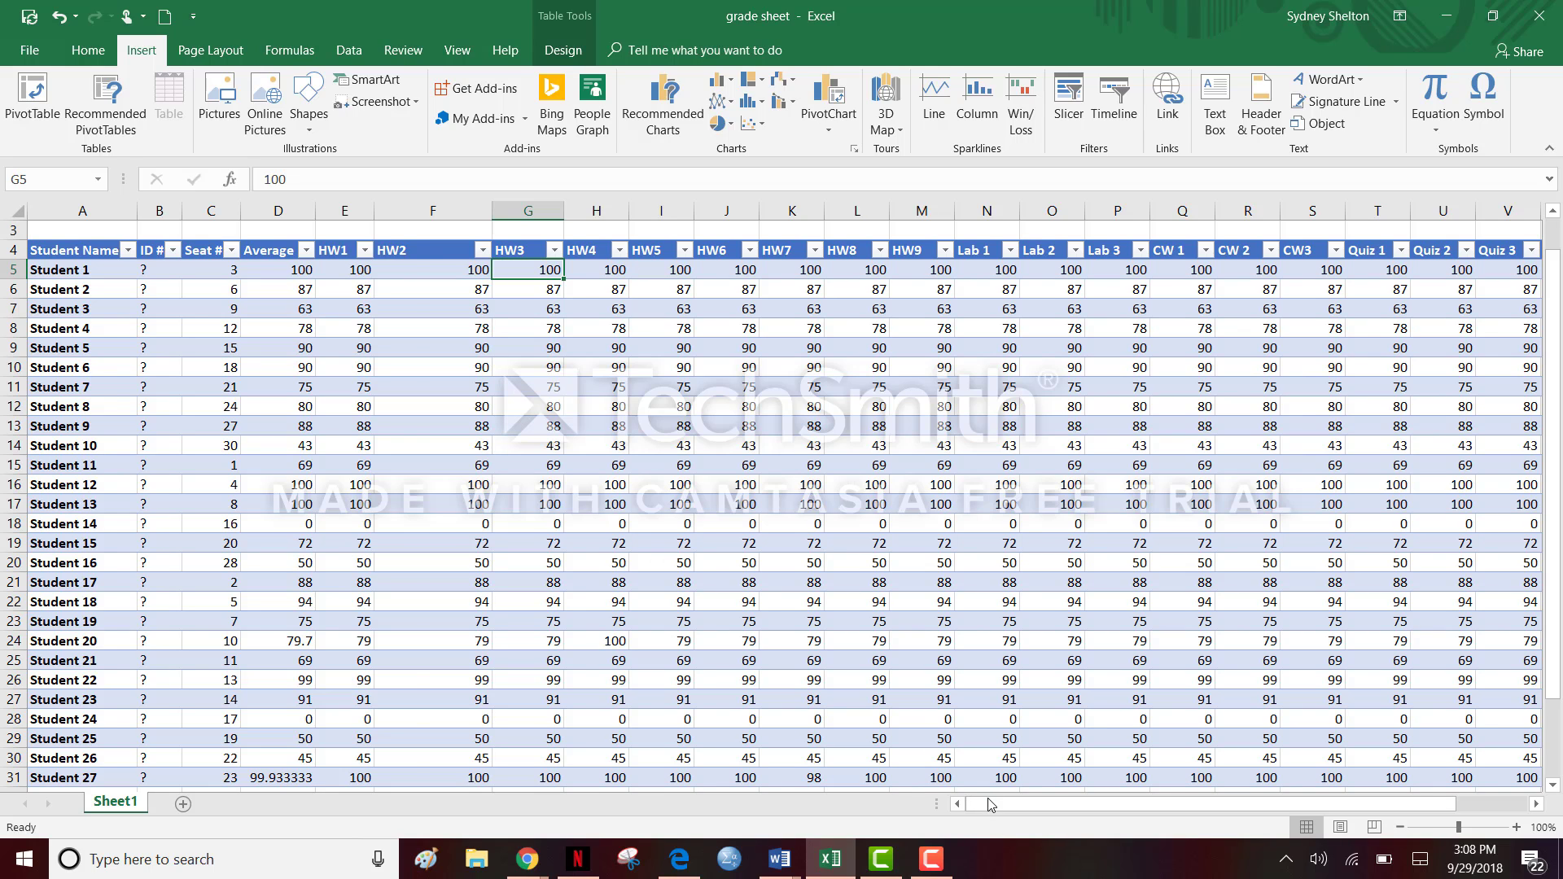
{"action": "left_click_drag", "start_coordinate": [991, 804], "coordinate": [1039, 806]}
{"action": "left_click_drag", "start_coordinate": [1082, 810], "coordinate": [1162, 812]}
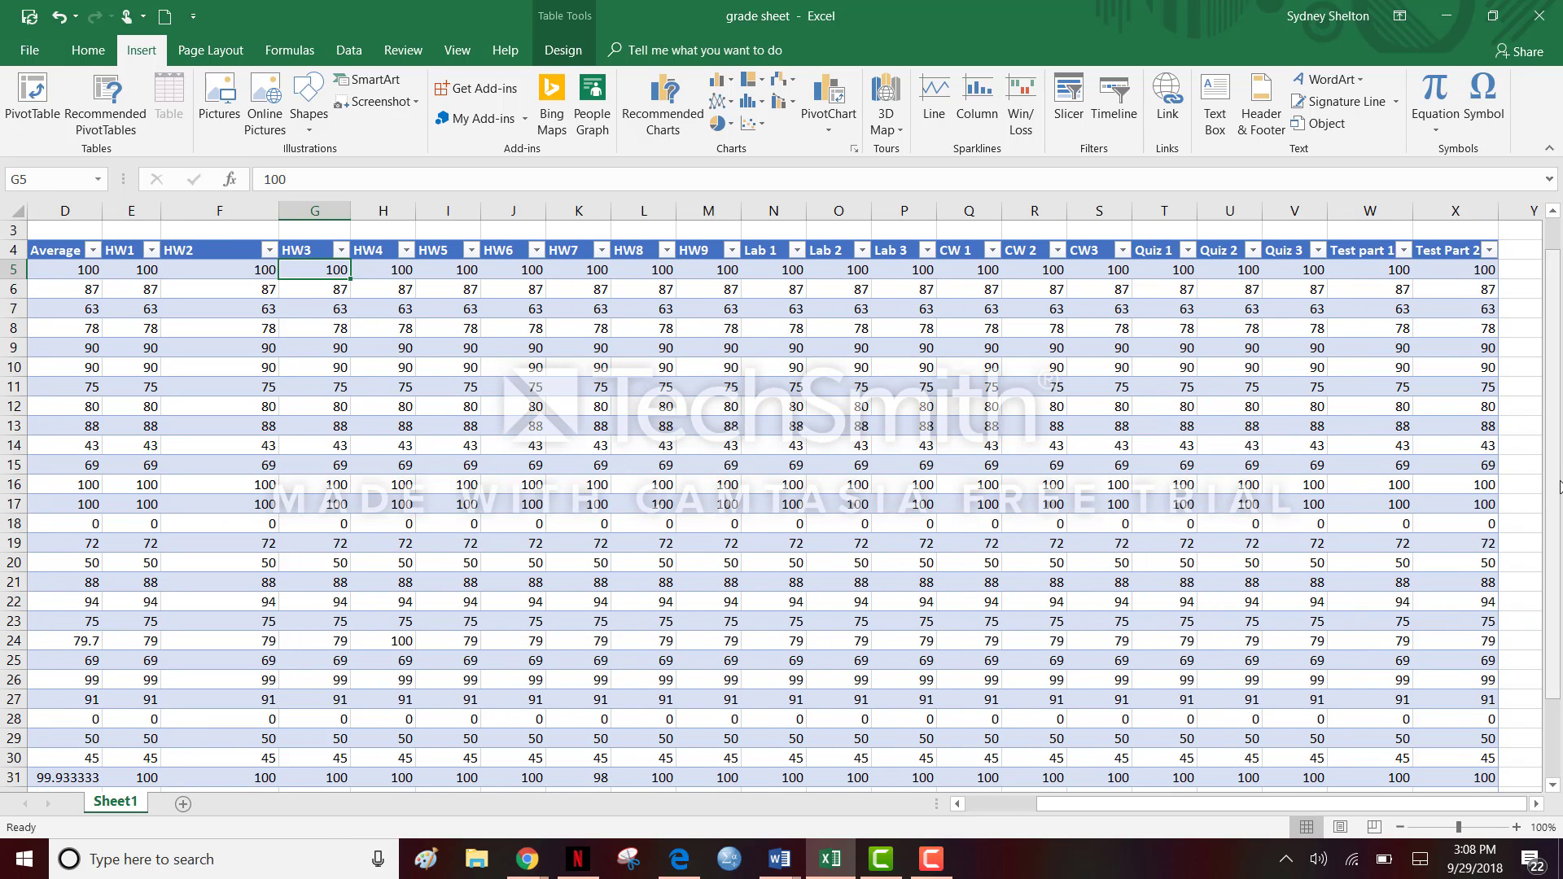
{"action": "left_click_drag", "start_coordinate": [1558, 488], "coordinate": [1556, 636]}
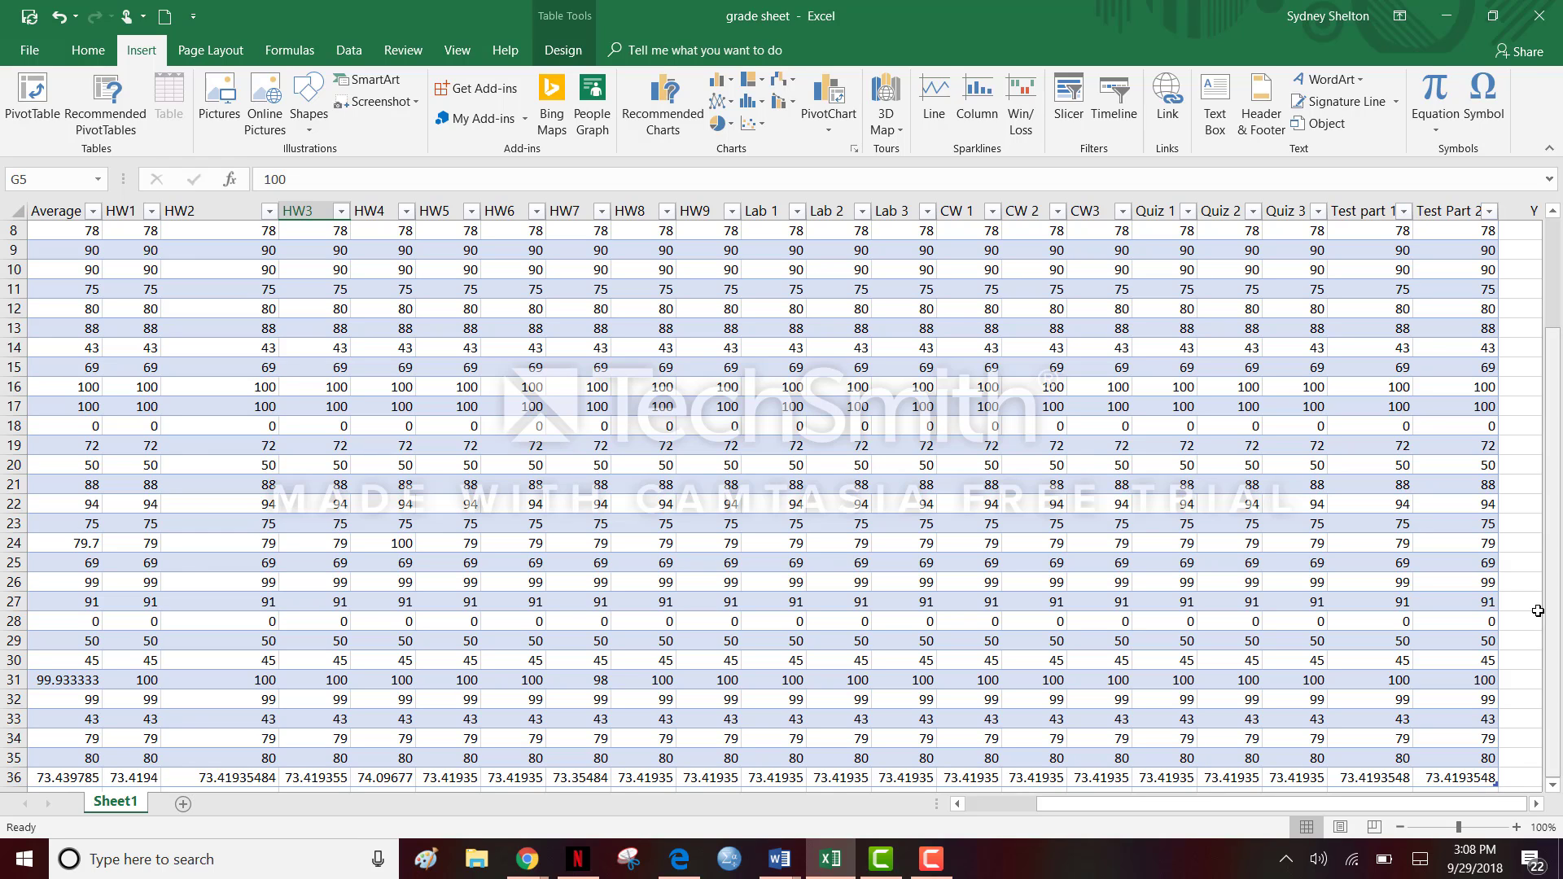
{"action": "left_click", "coordinate": [1492, 786]}
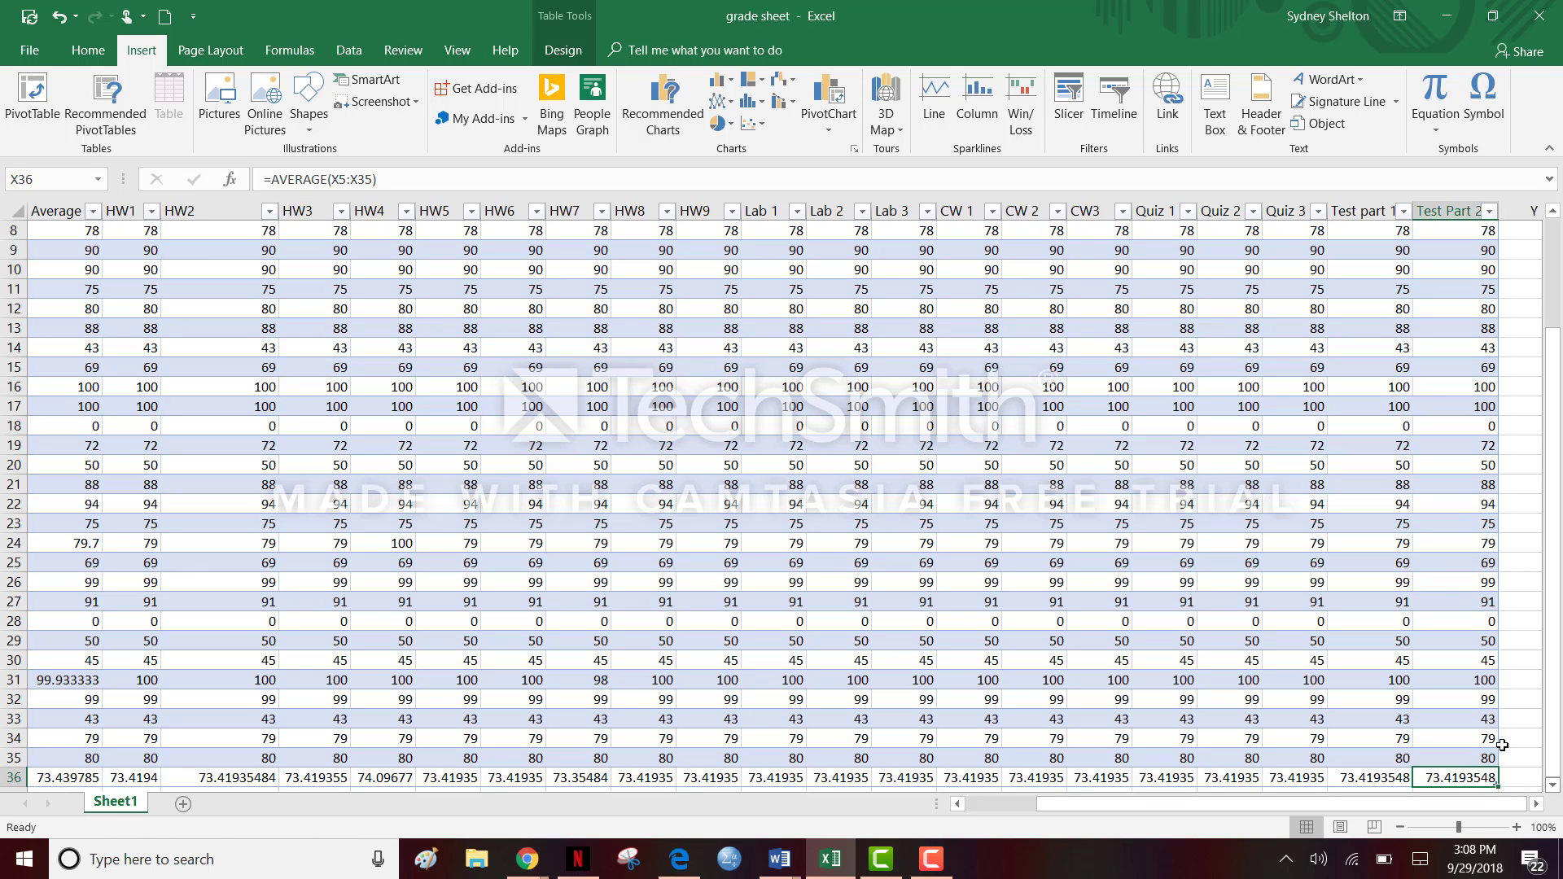
{"action": "left_click", "coordinate": [1535, 740]}
{"action": "key", "text": "Down"}
{"action": "key", "text": "Down"}
{"action": "key", "text": "Down"}
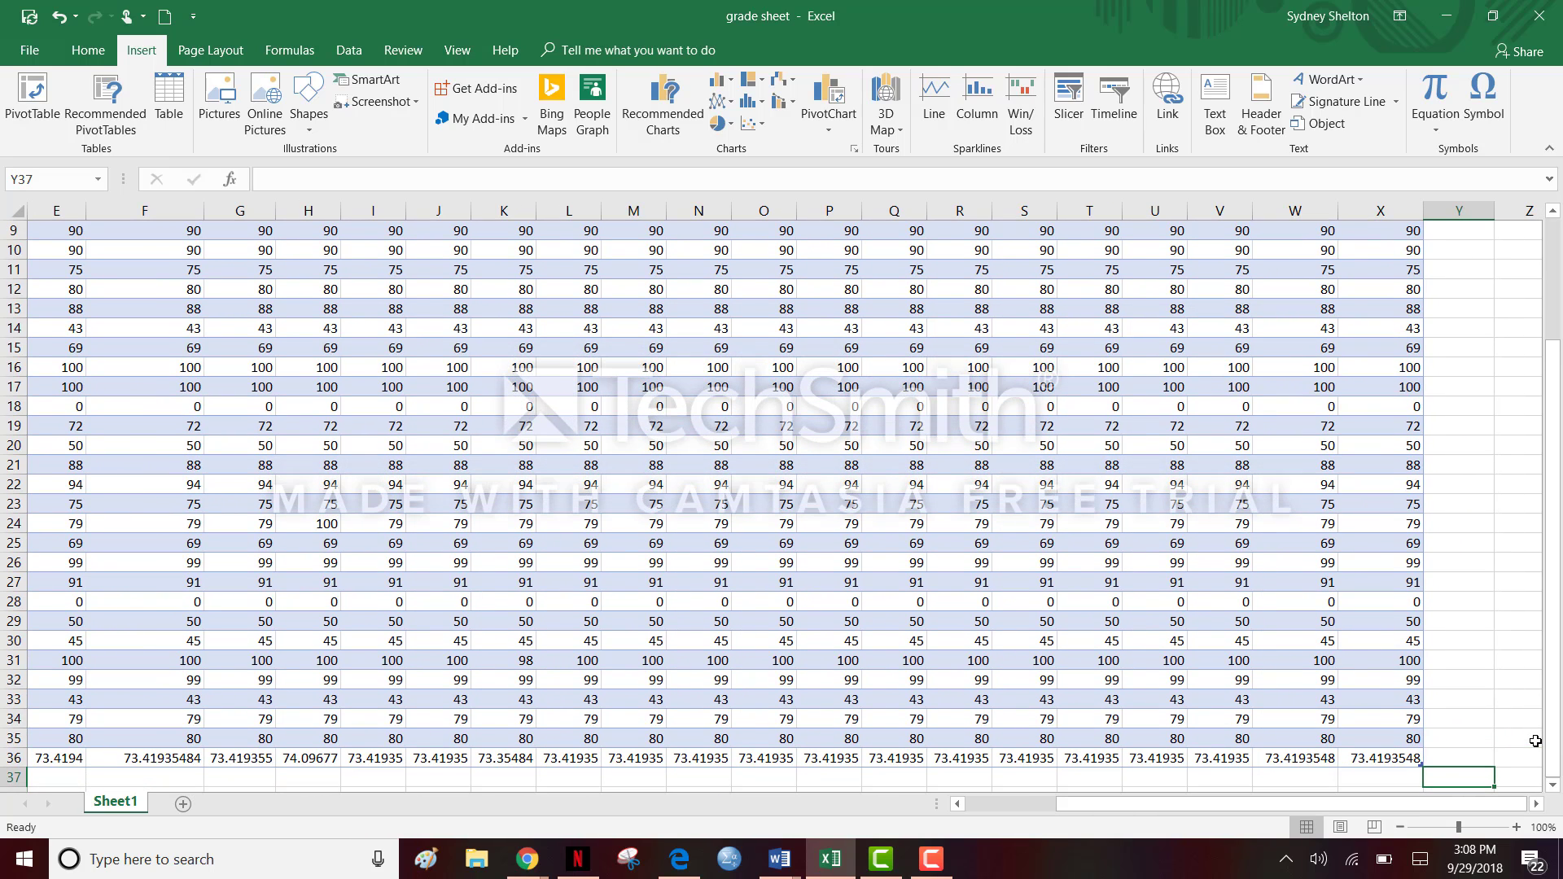
Select the whole grade table and look through its Quick Analysis formatting, chart and totals options
{"action": "left_click", "coordinate": [1384, 740]}
{"action": "left_click", "coordinate": [1409, 767]}
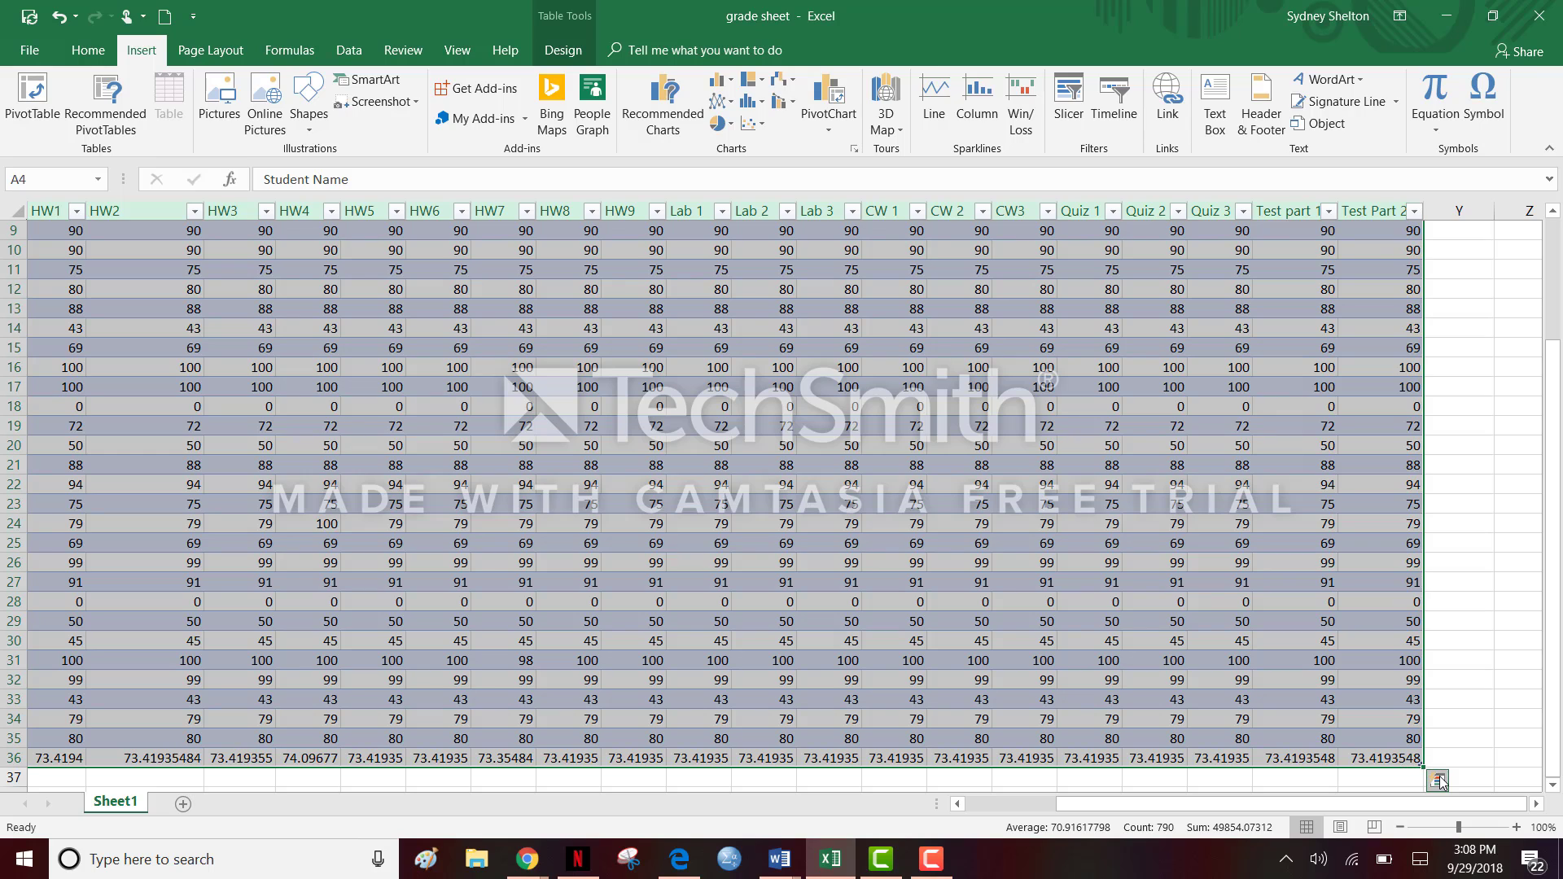
{"action": "left_click", "coordinate": [1437, 782]}
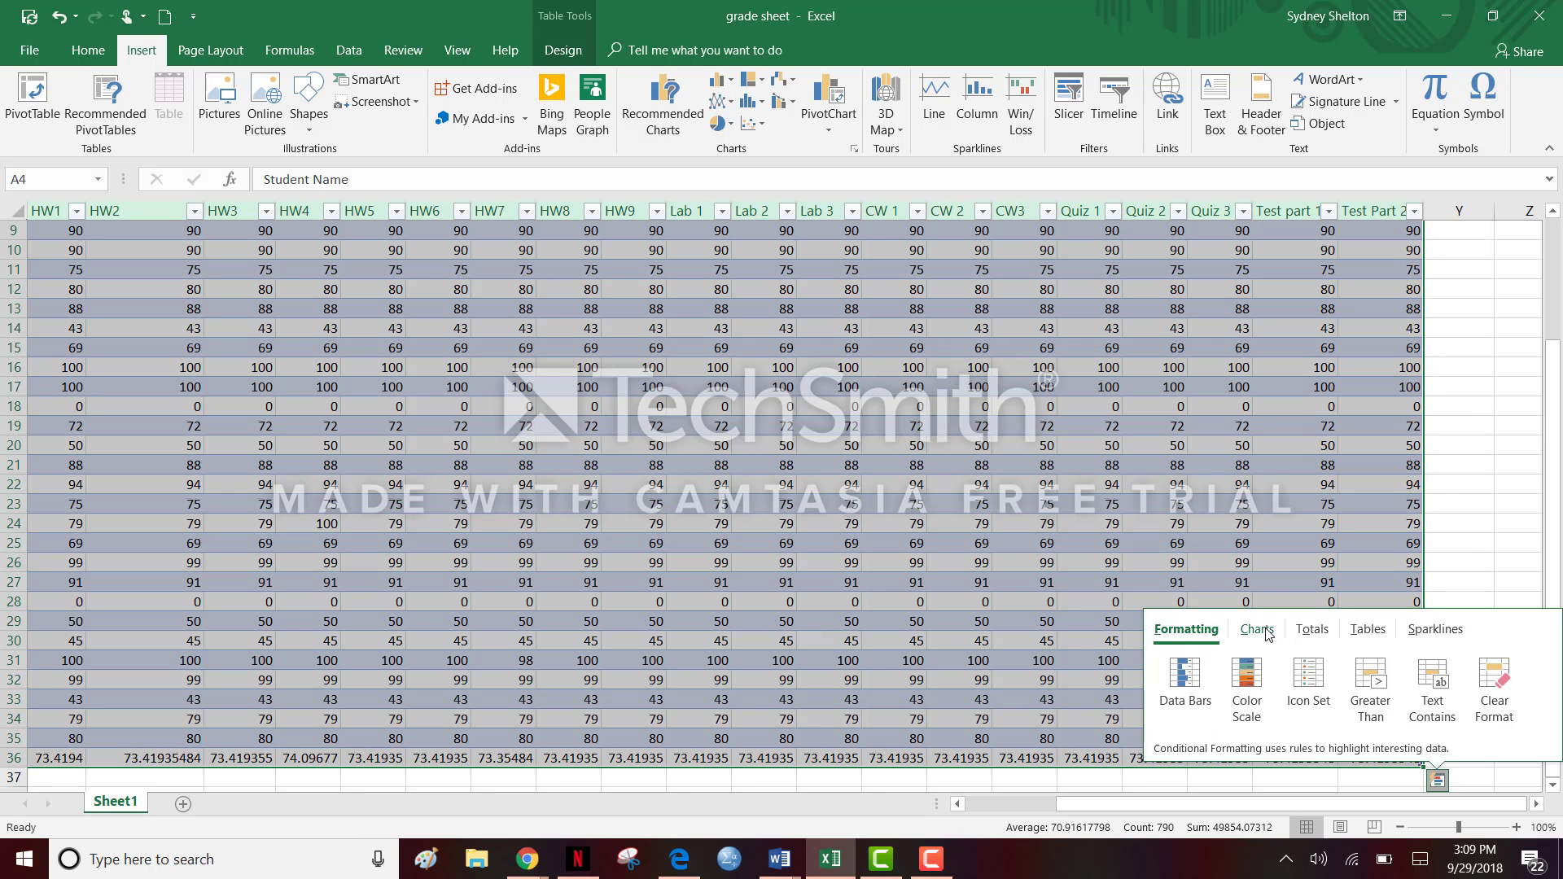
{"action": "left_click", "coordinate": [1266, 635]}
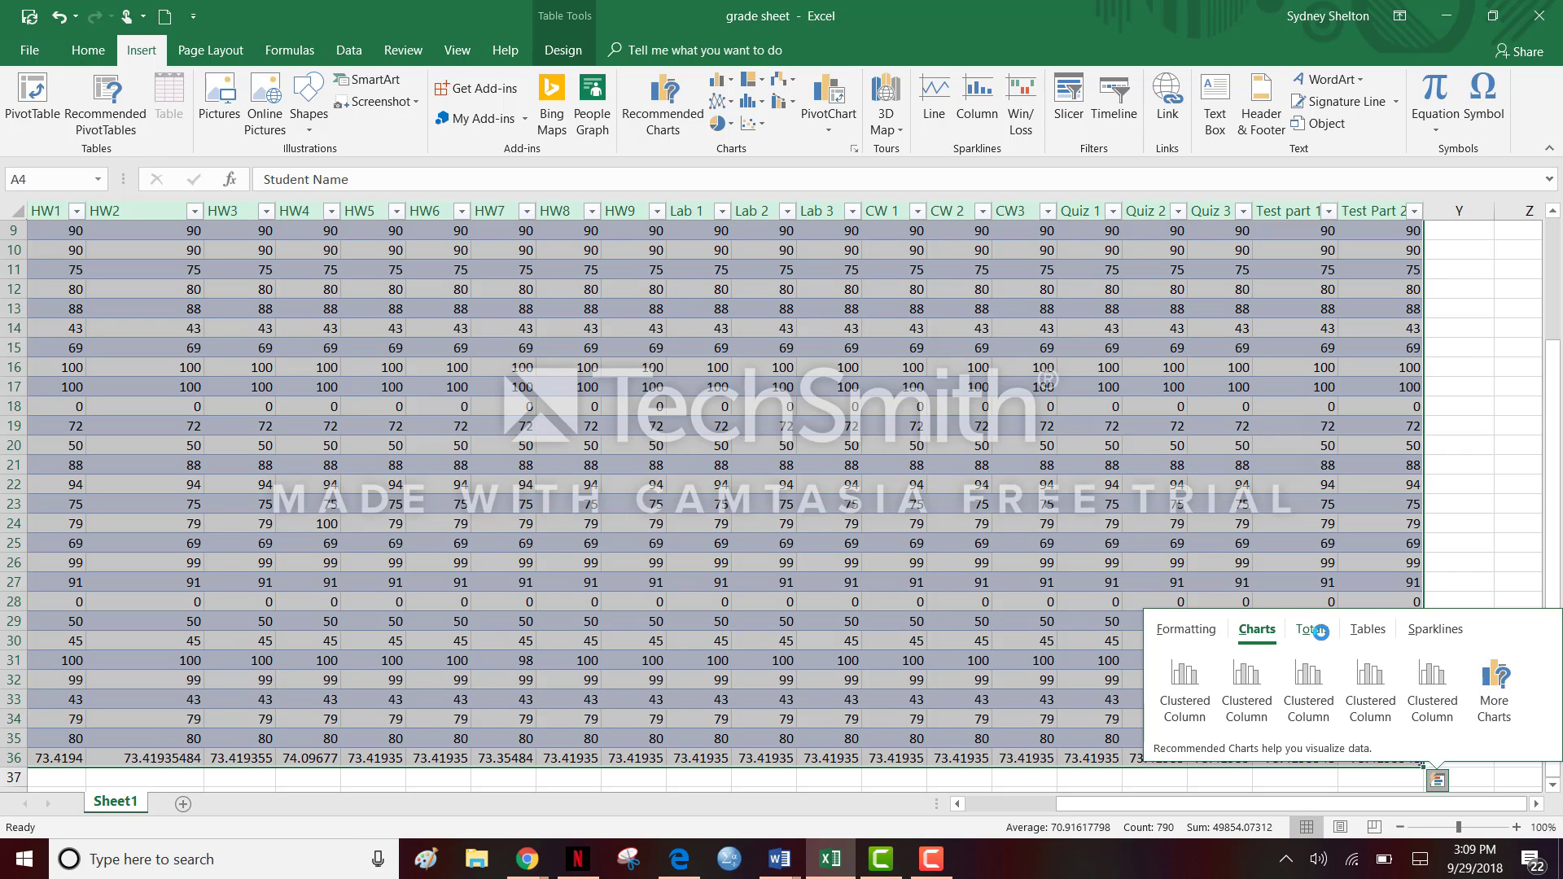
{"action": "left_click", "coordinate": [1314, 633]}
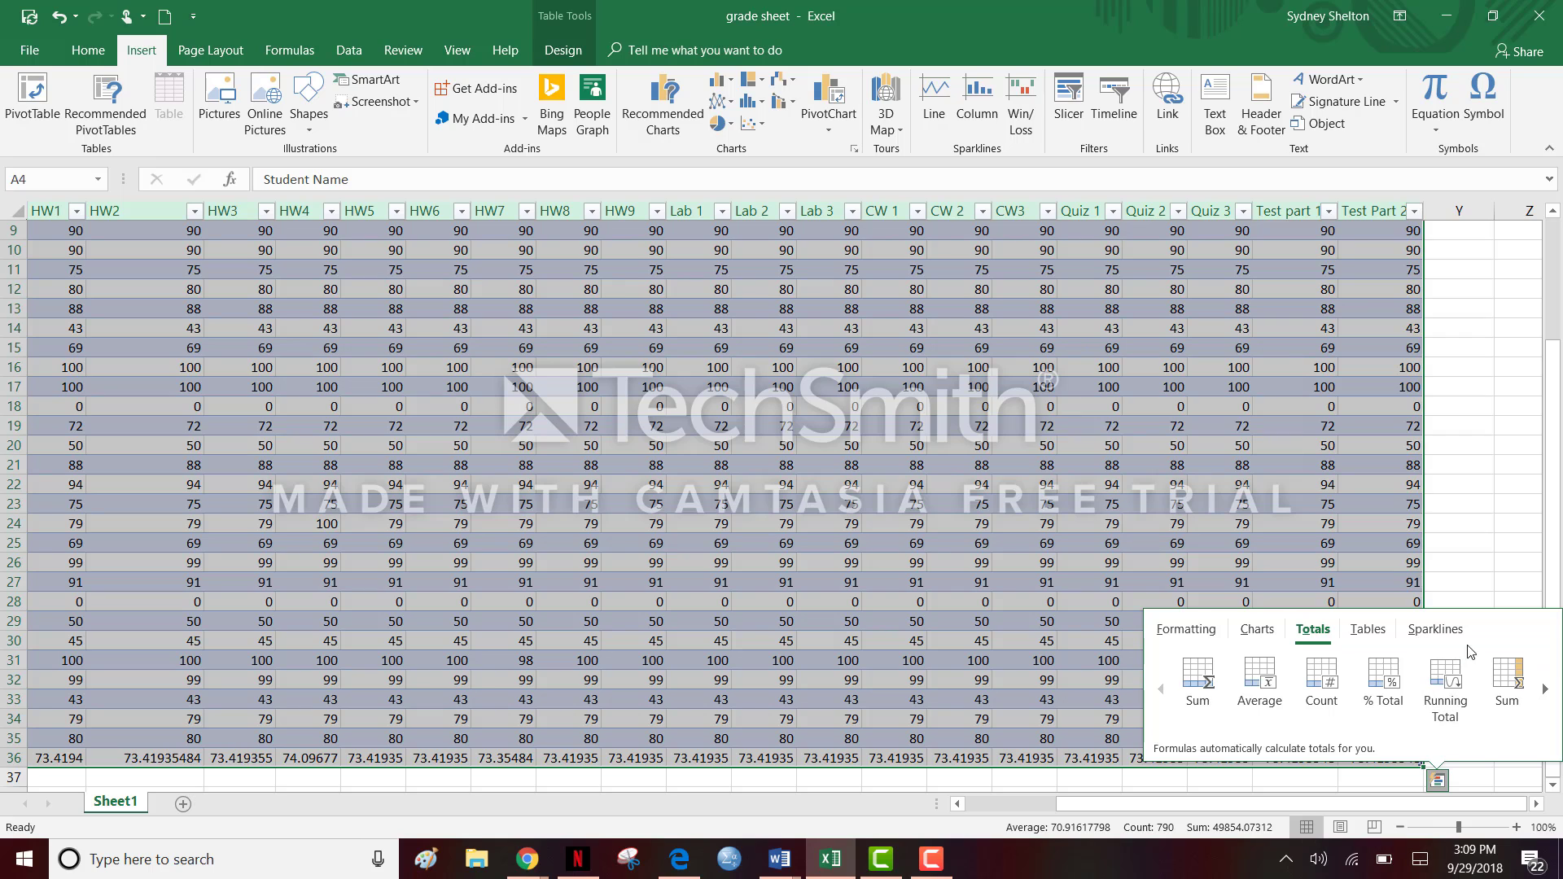
{"action": "left_click", "coordinate": [1473, 540]}
{"action": "left_click", "coordinate": [1376, 581]}
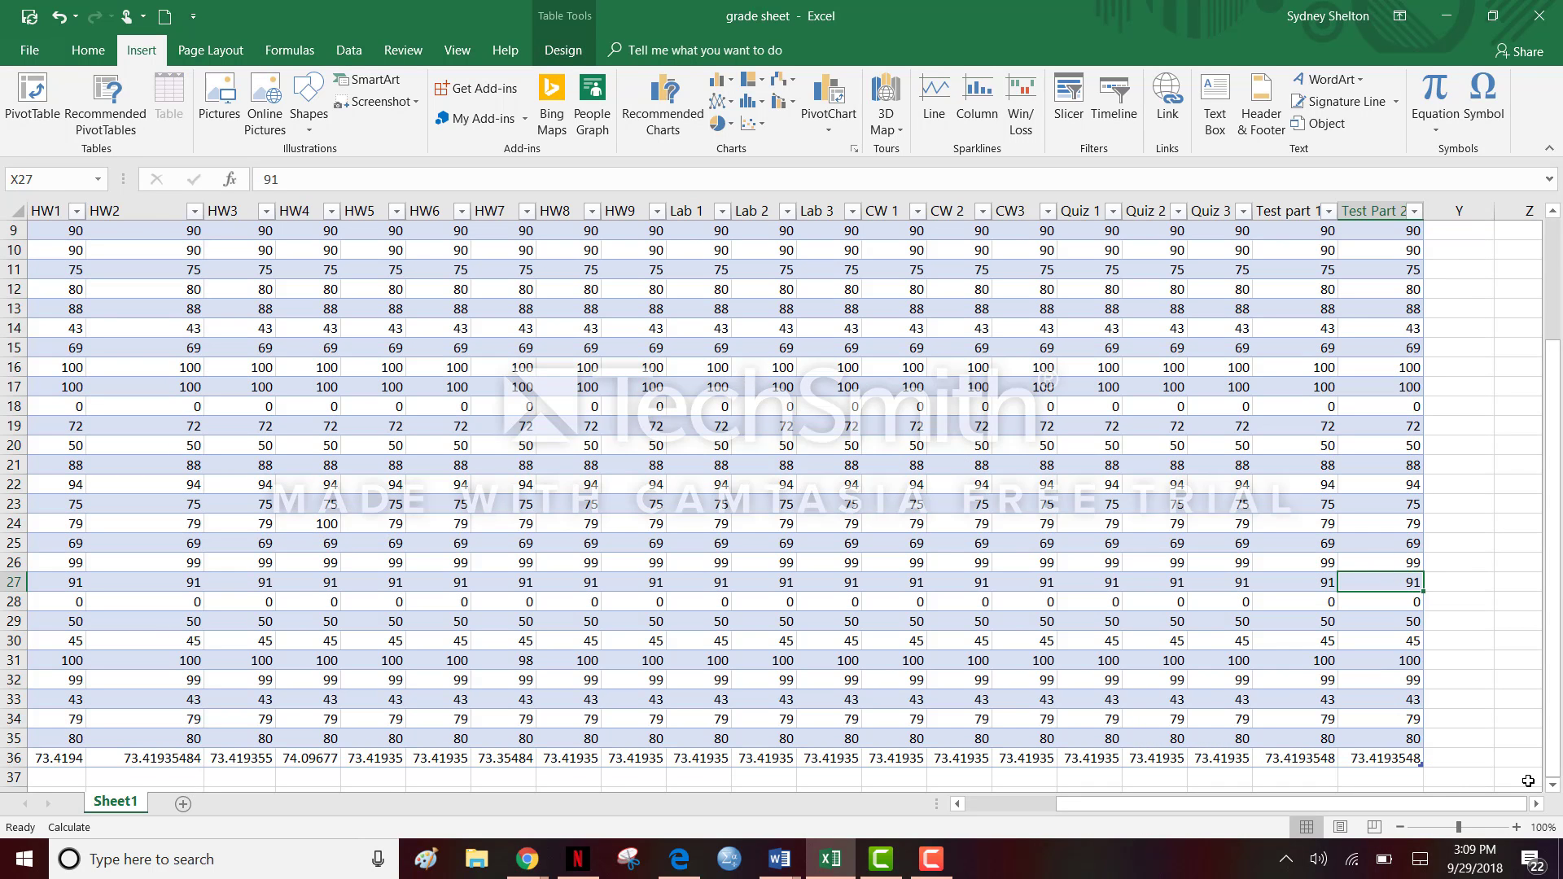
{"action": "left_click_drag", "start_coordinate": [1395, 802], "coordinate": [1247, 809]}
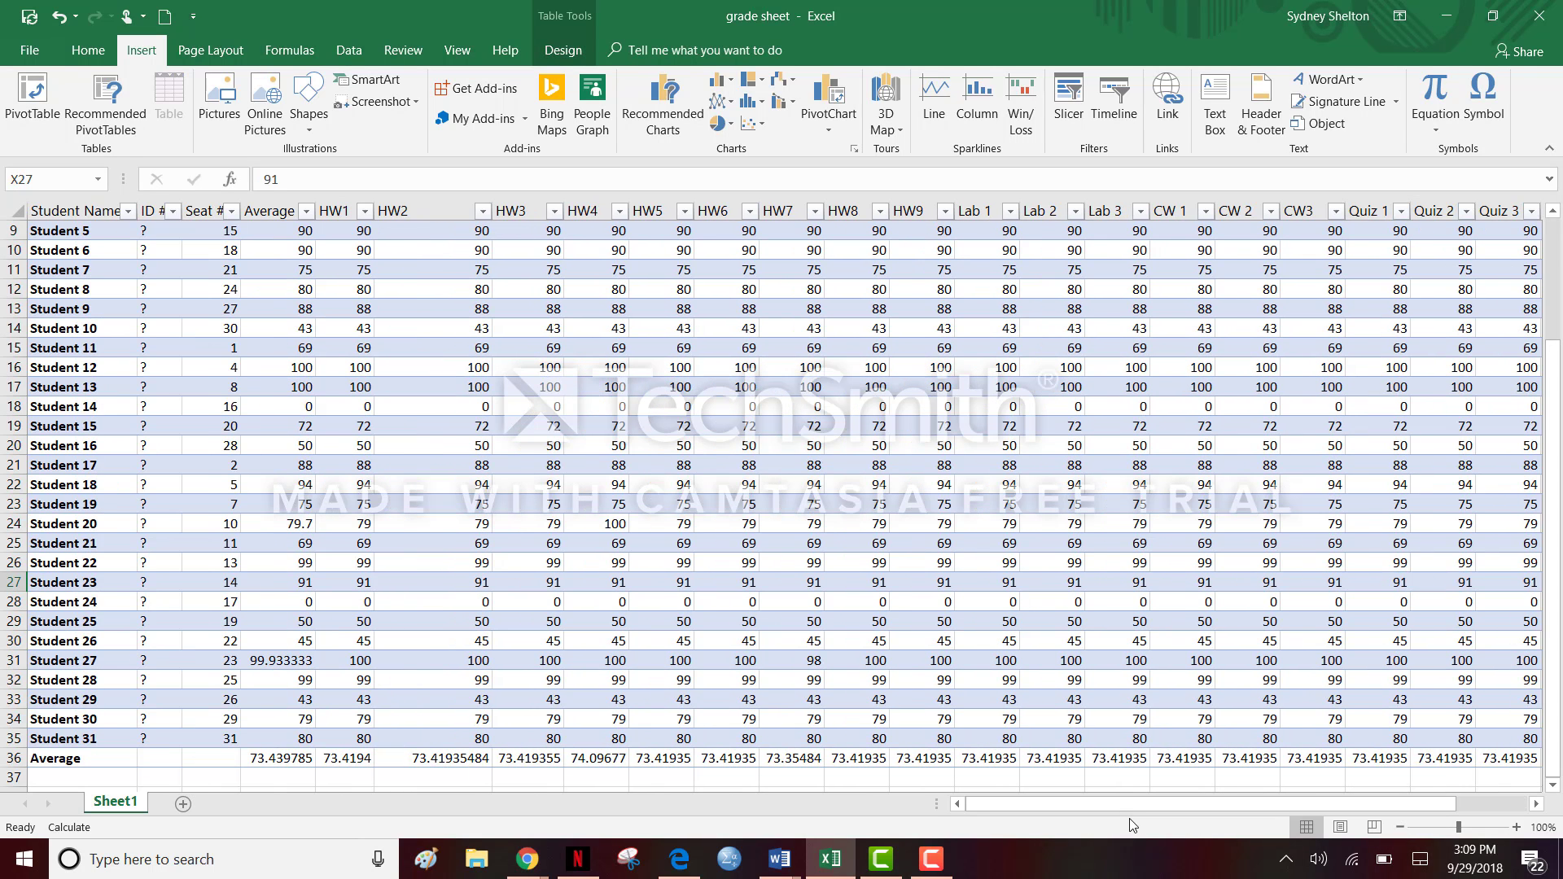
{"action": "left_click", "coordinate": [281, 251]}
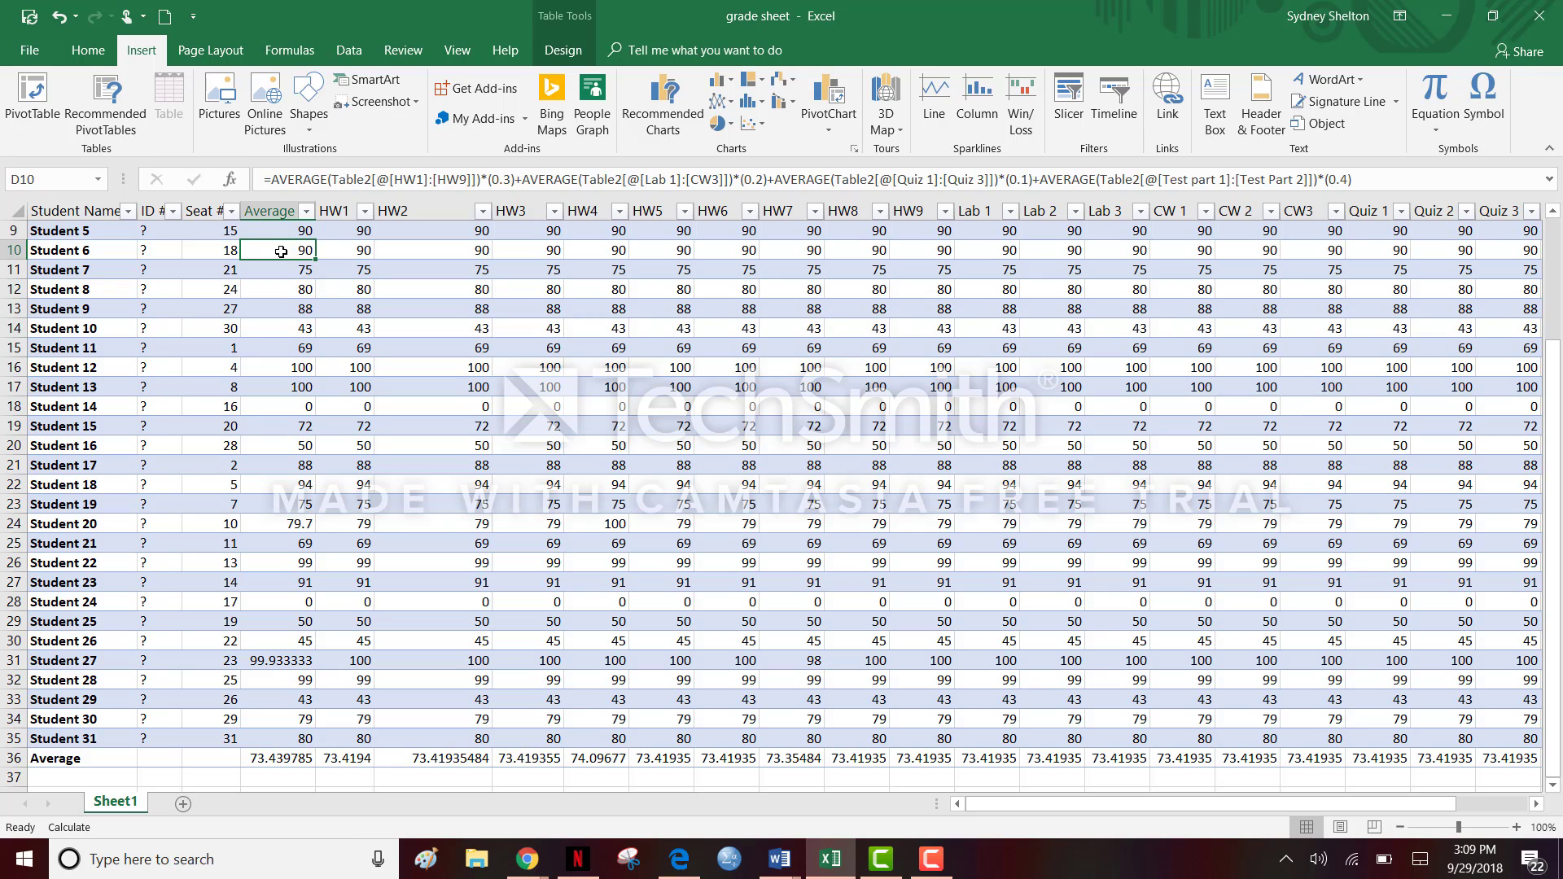
{"action": "left_click", "coordinate": [933, 860]}
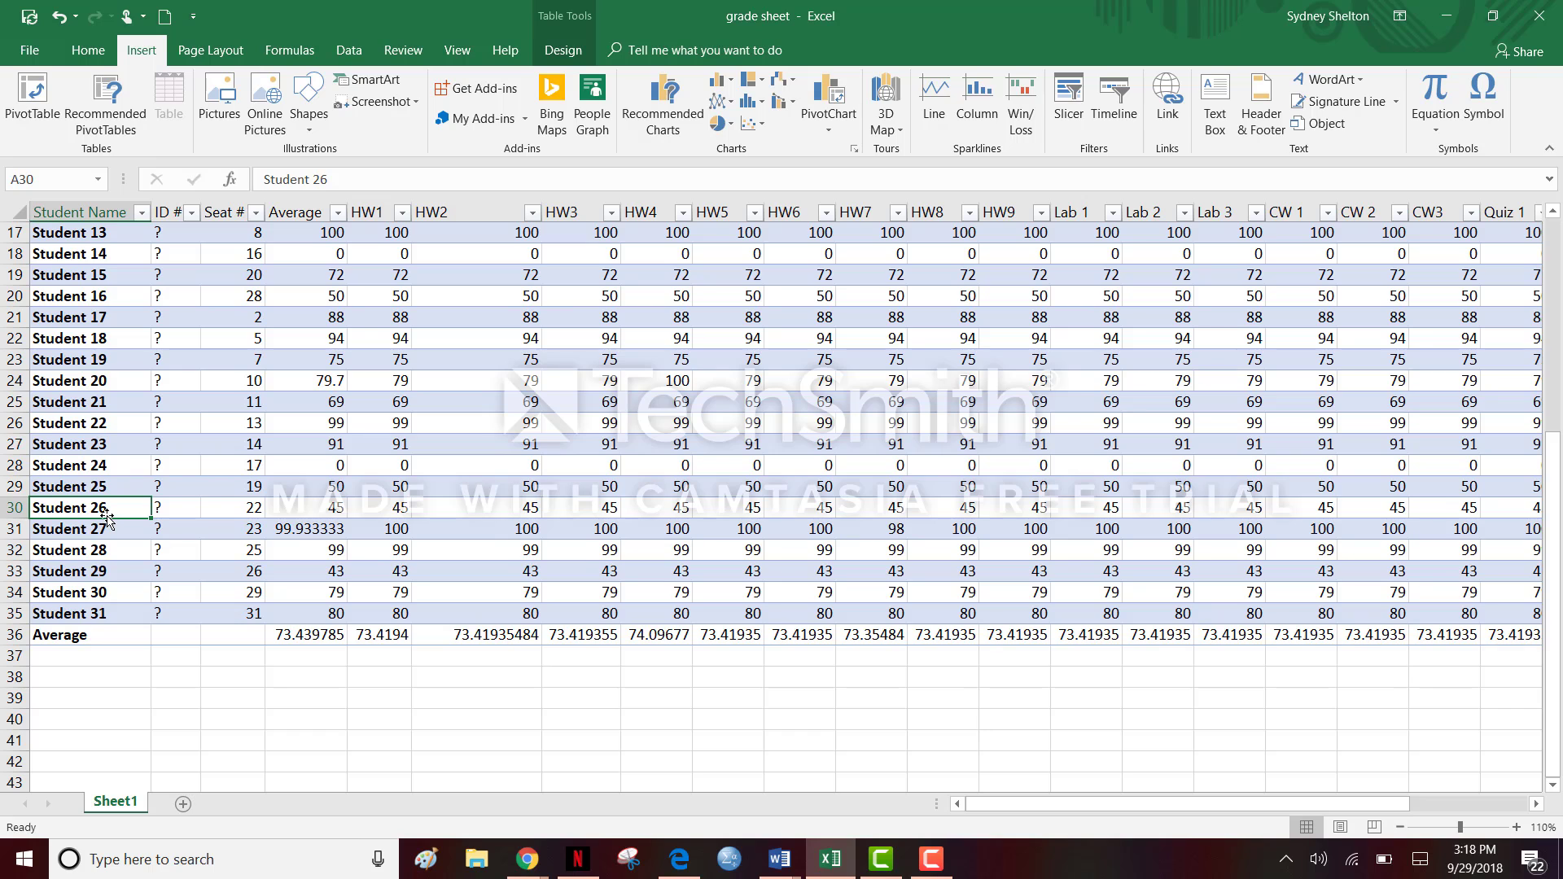
Create a PivotTable from the whole grade table, Table2, placed in the existing worksheet at cell A38
{"action": "key", "text": "ctrl+a"}
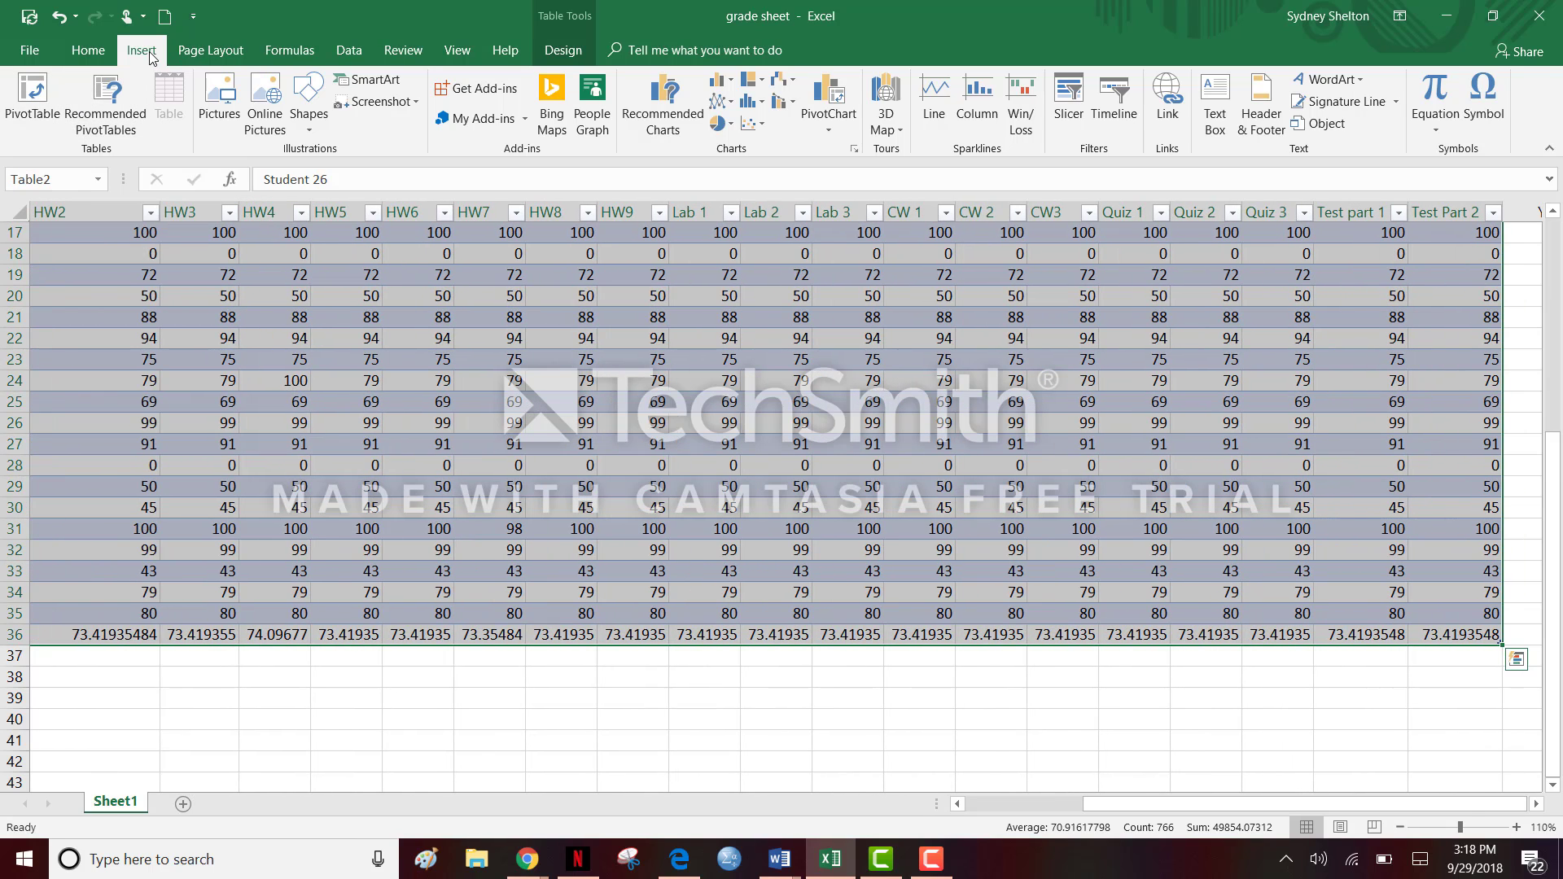
{"action": "left_click", "coordinate": [32, 102]}
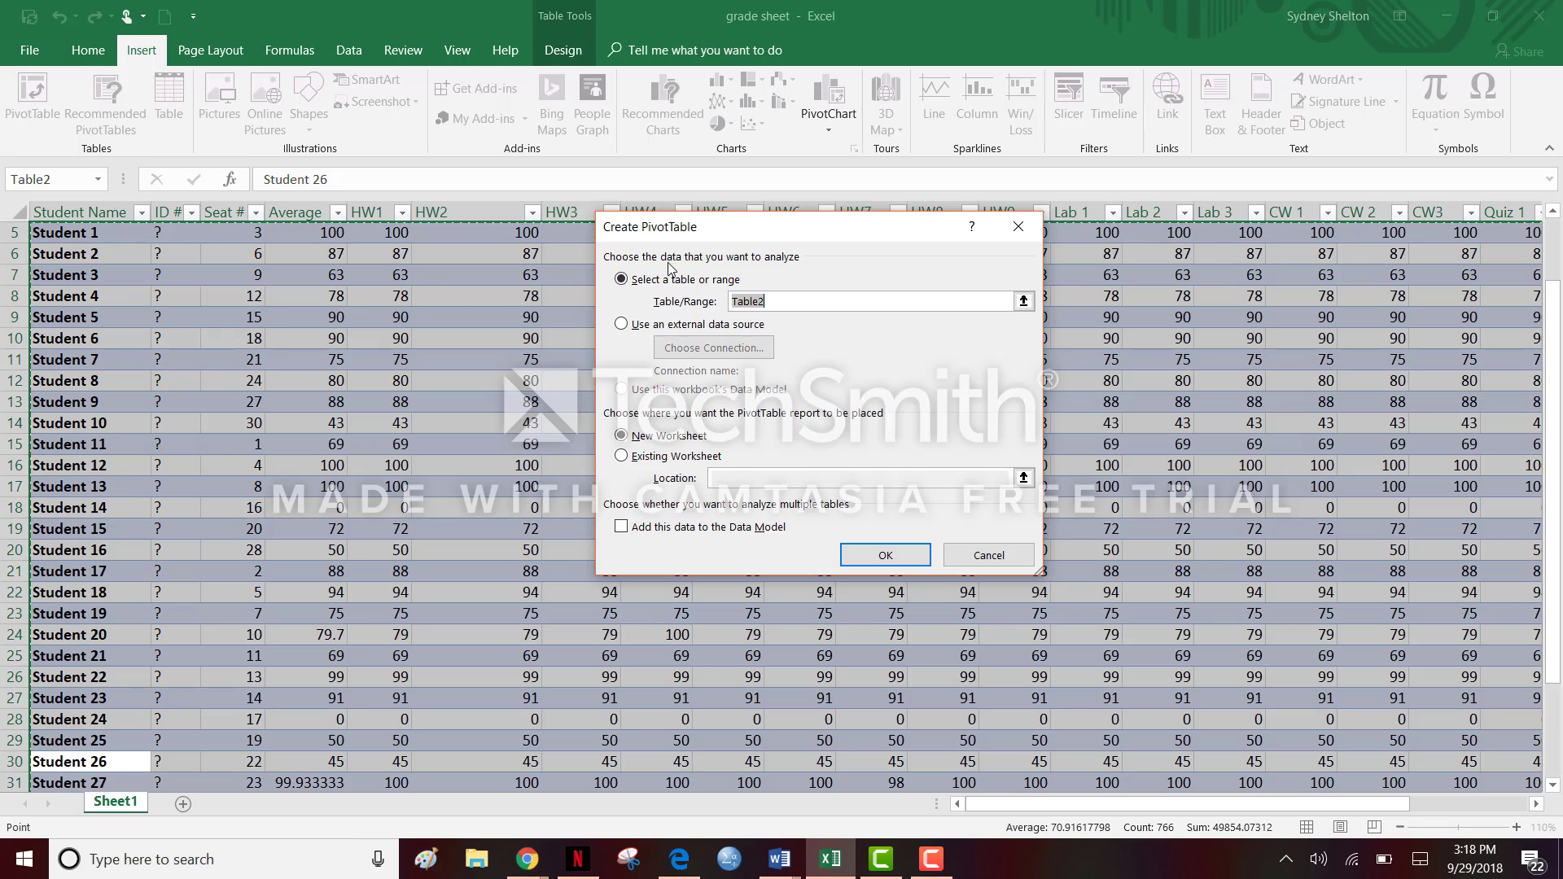
{"action": "left_click", "coordinate": [623, 457]}
{"action": "left_click", "coordinate": [773, 477]}
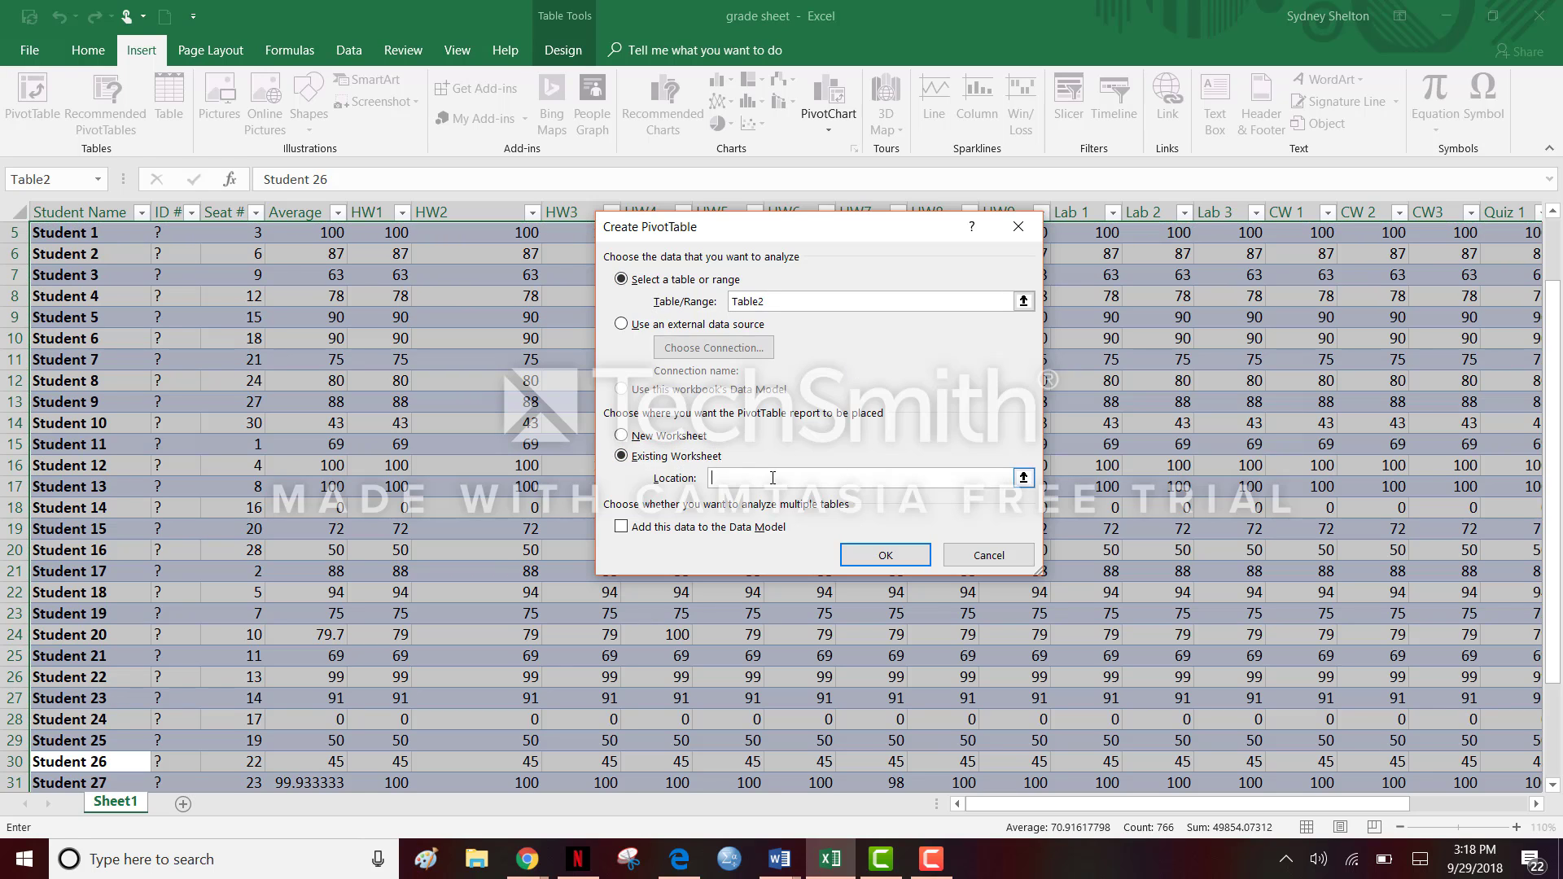
{"action": "left_click_drag", "start_coordinate": [1553, 309], "coordinate": [1556, 404]}
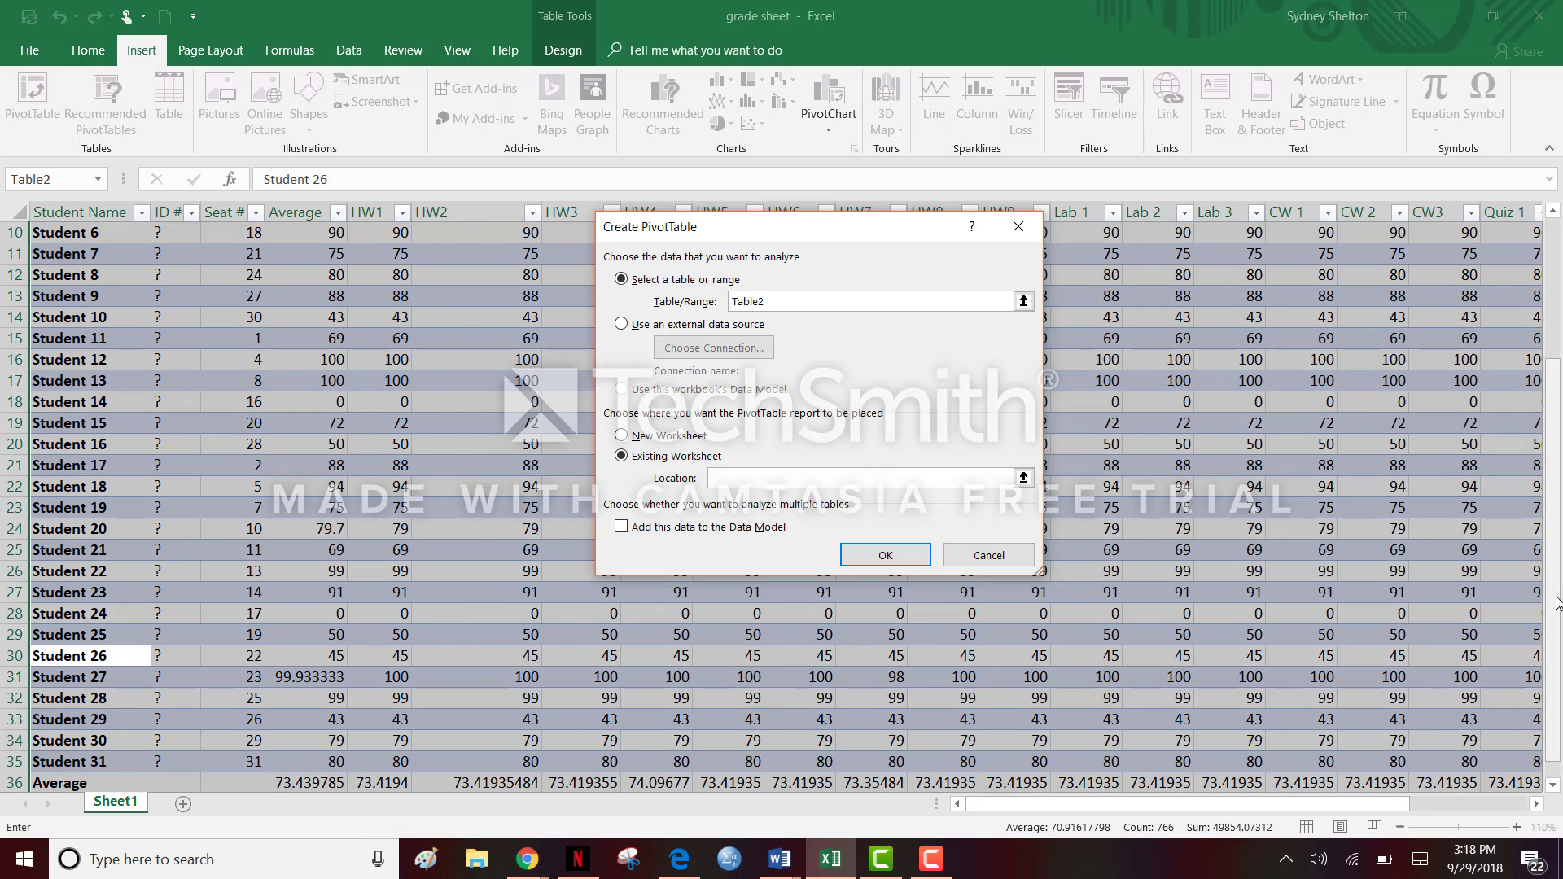
{"action": "left_click_drag", "start_coordinate": [1556, 596], "coordinate": [1561, 732]}
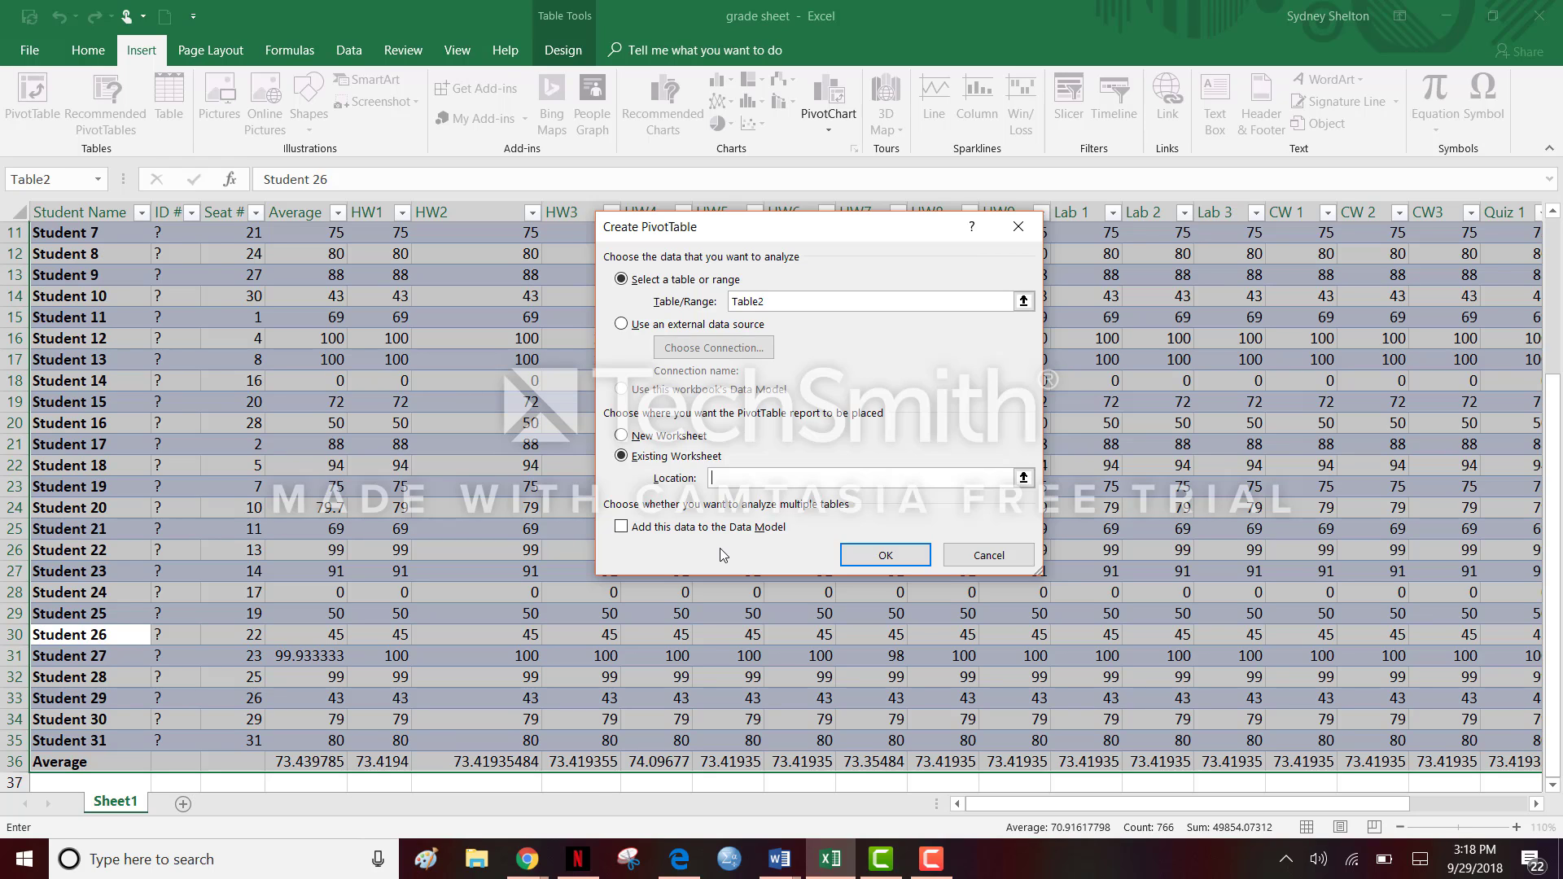
{"action": "type", "text": "A38"}
{"action": "left_click", "coordinate": [894, 554]}
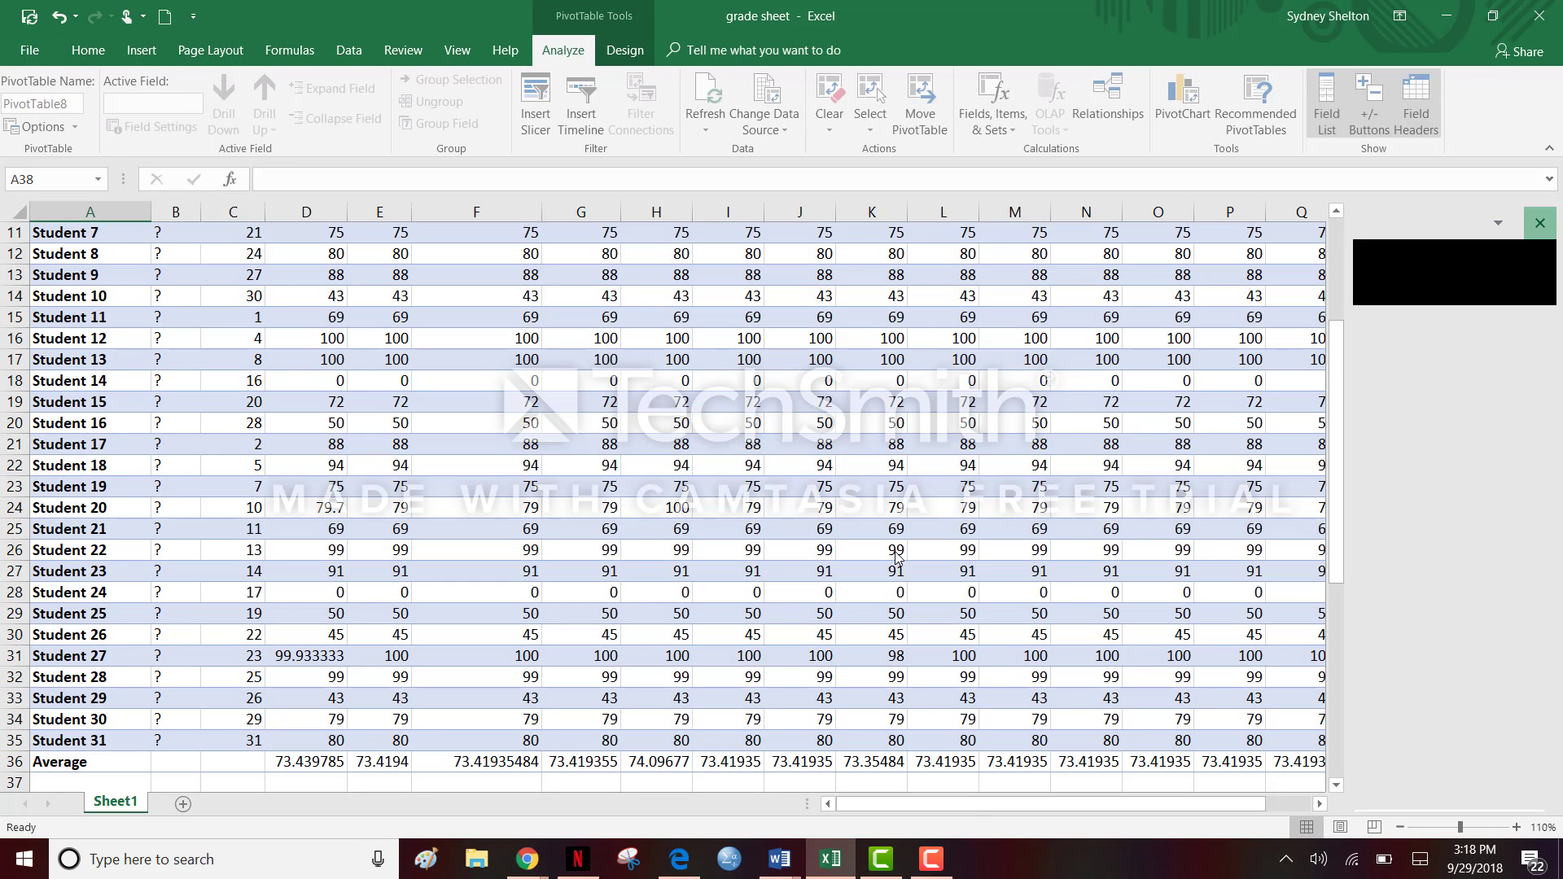
Add the HW1 values and the Student Name rows to the PivotTable
{"action": "left_click_drag", "start_coordinate": [1341, 380], "coordinate": [1341, 533]}
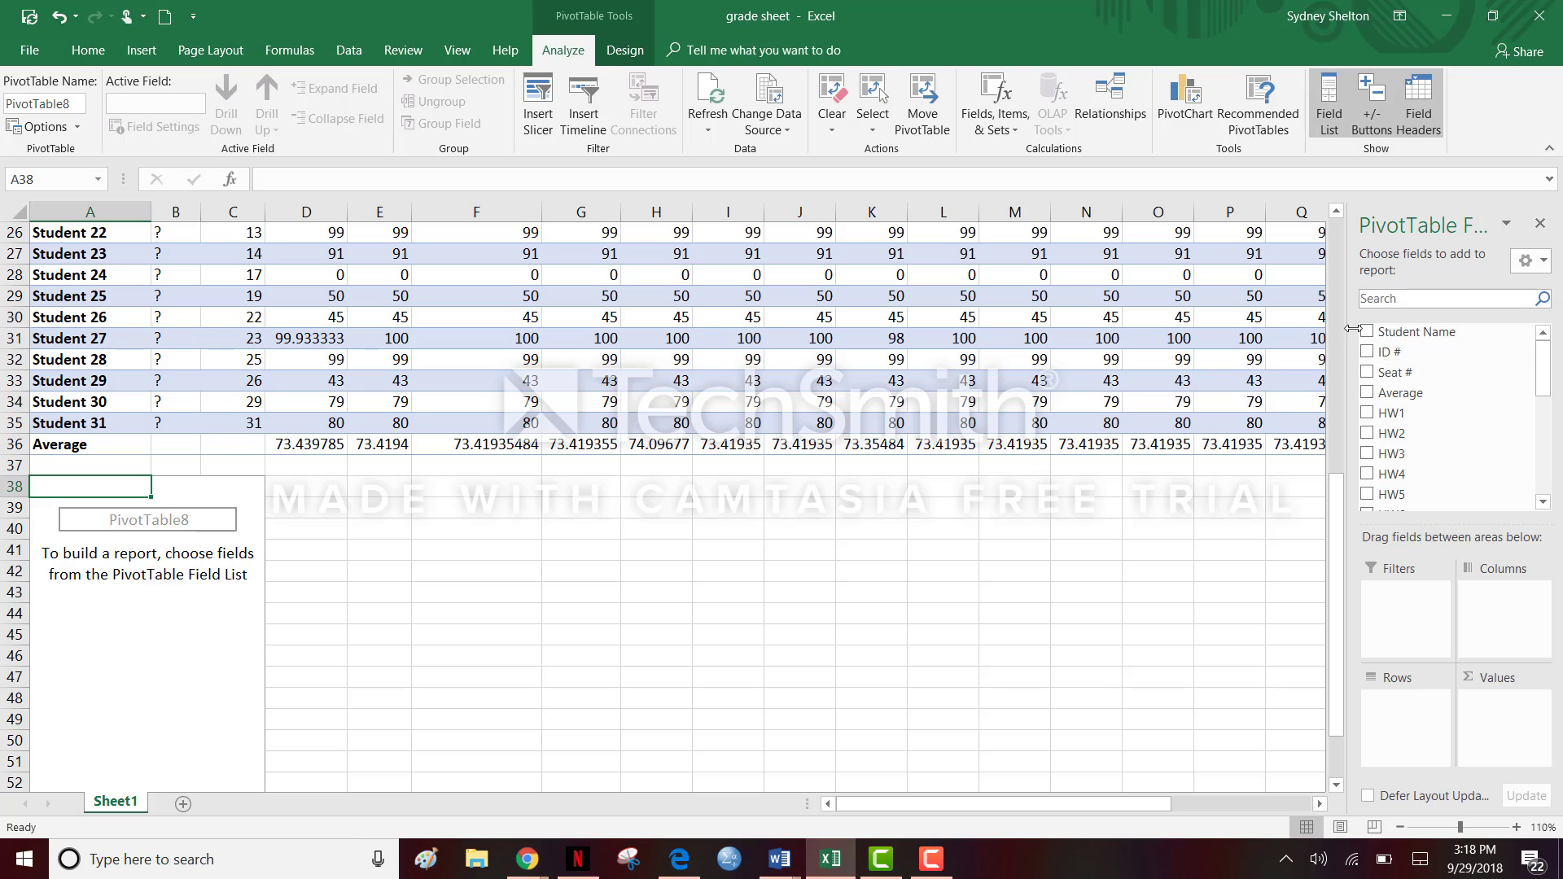
{"action": "left_click_drag", "start_coordinate": [1542, 370], "coordinate": [1549, 478]}
{"action": "scroll", "coordinate": [1530, 456], "scroll_direction": "up", "scroll_amount": 8}
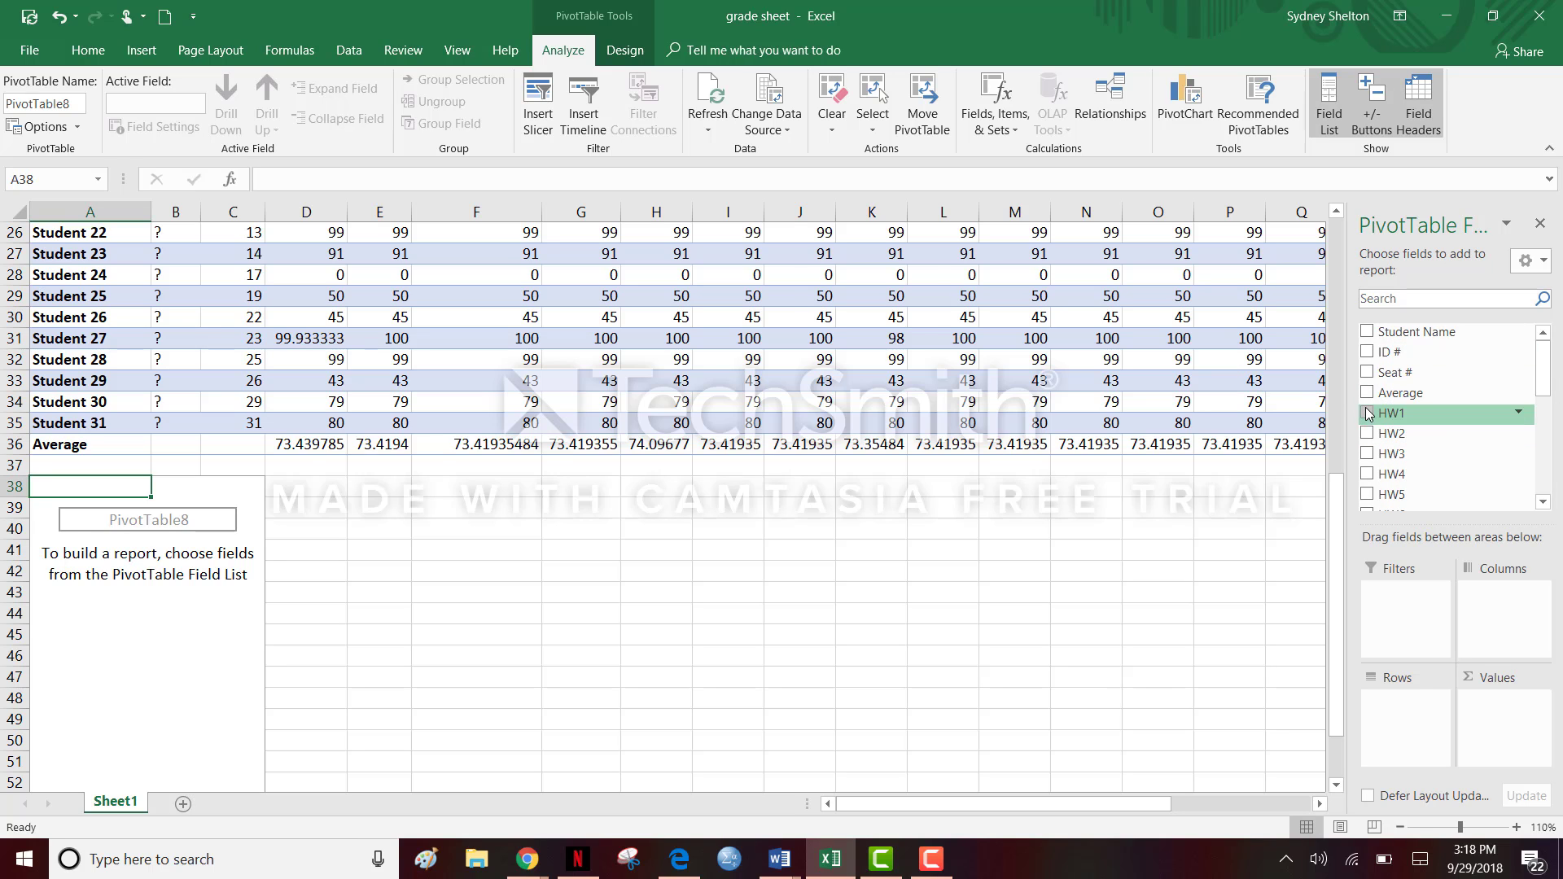
{"action": "left_click", "coordinate": [1366, 411]}
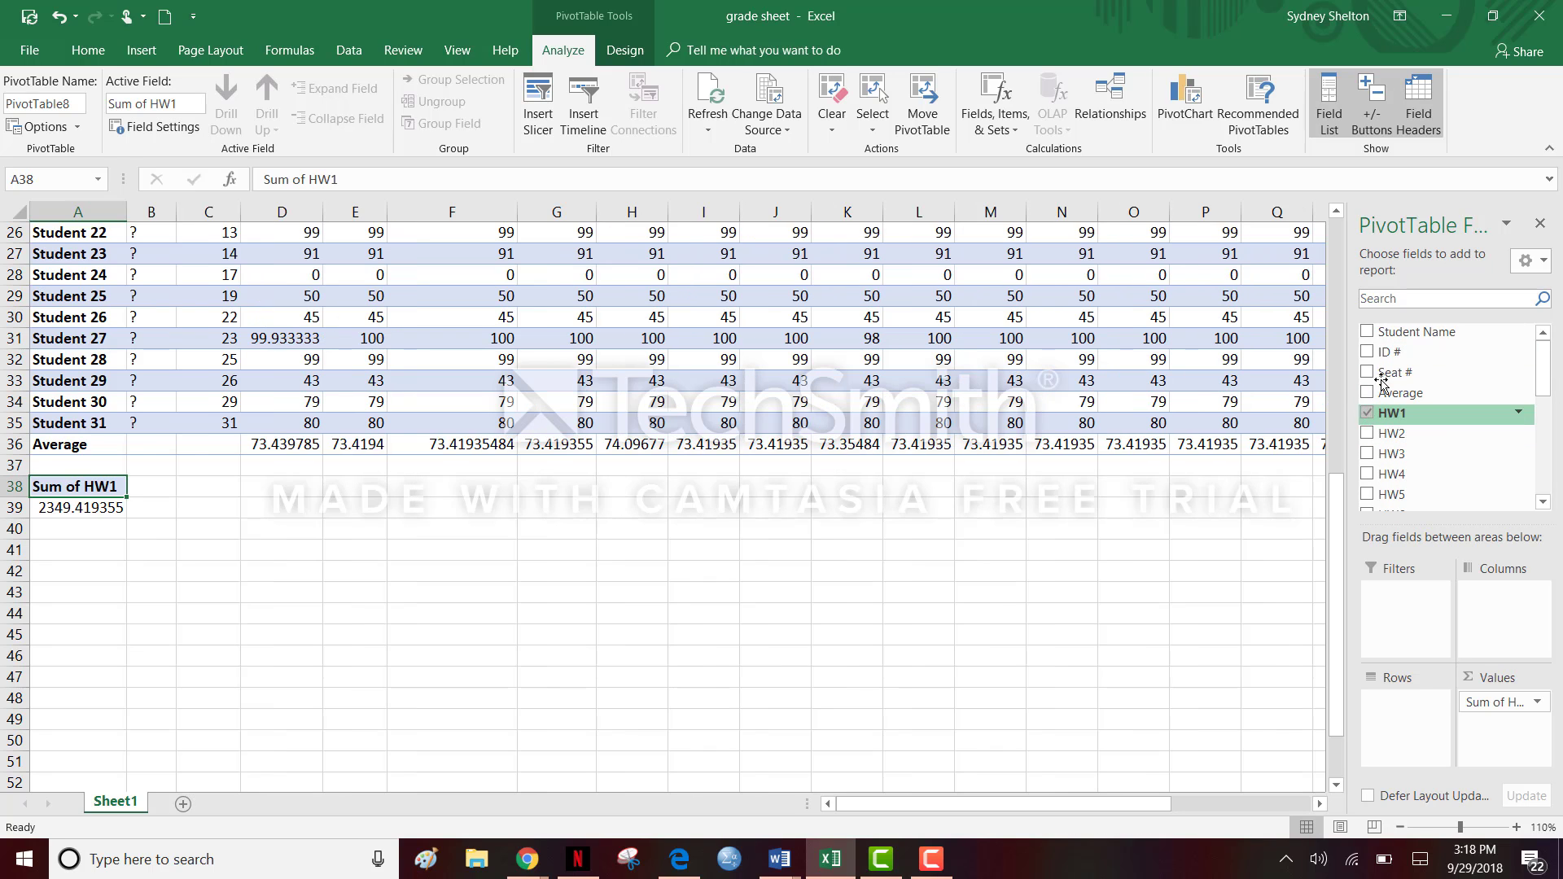
{"action": "left_click", "coordinate": [1368, 332]}
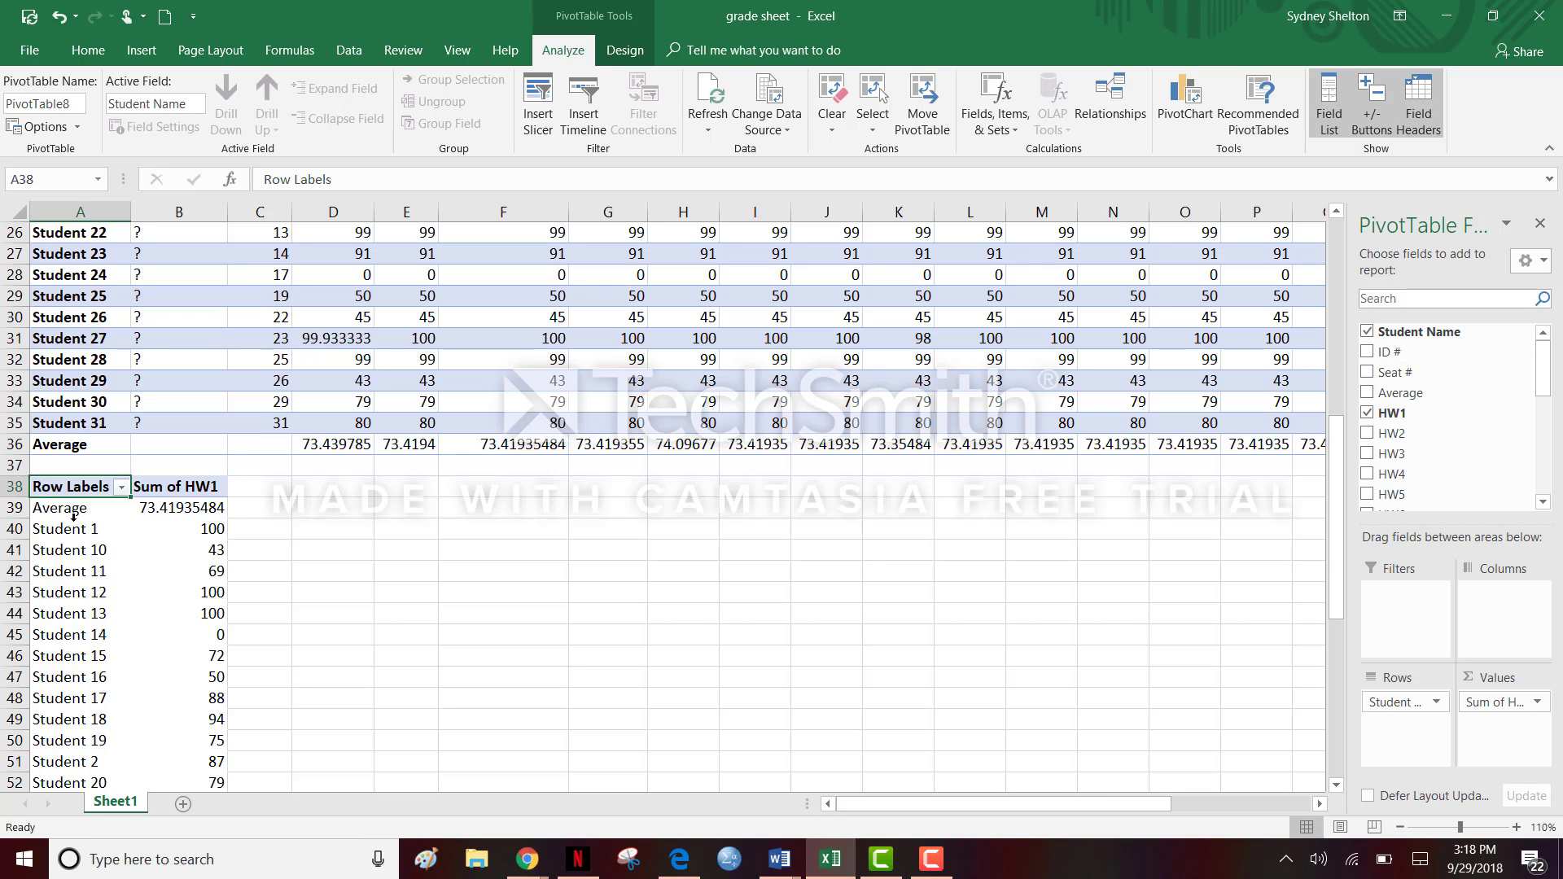
{"action": "mouse_move", "coordinate": [178, 509]}
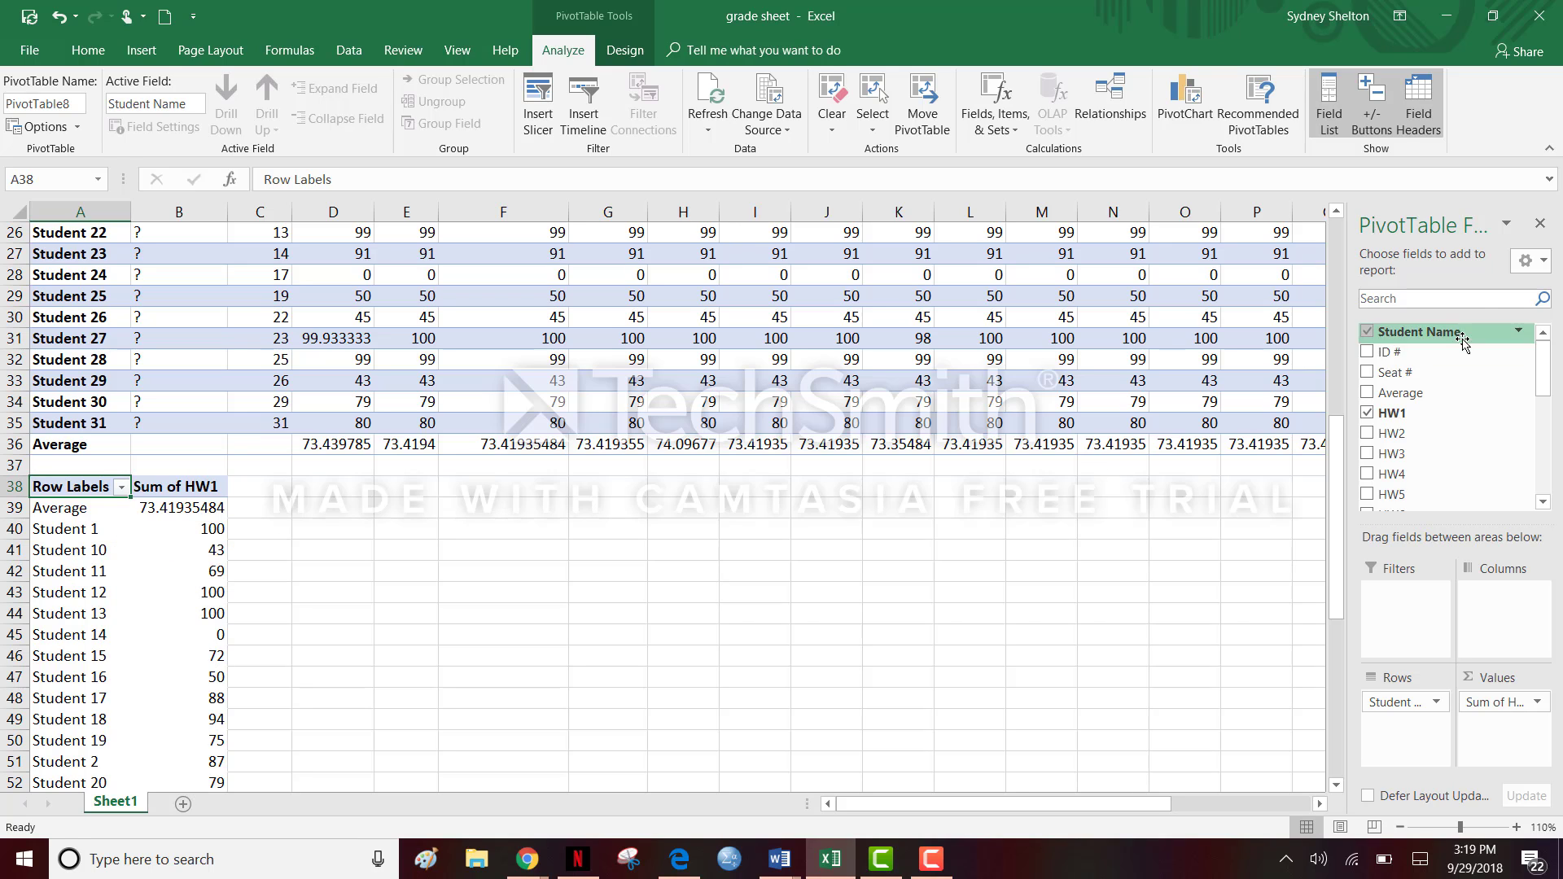
Replace HW1 and Student Name in the PivotTable with Seat #, Test part 1 and Test Part 2
{"action": "left_click", "coordinate": [1366, 414]}
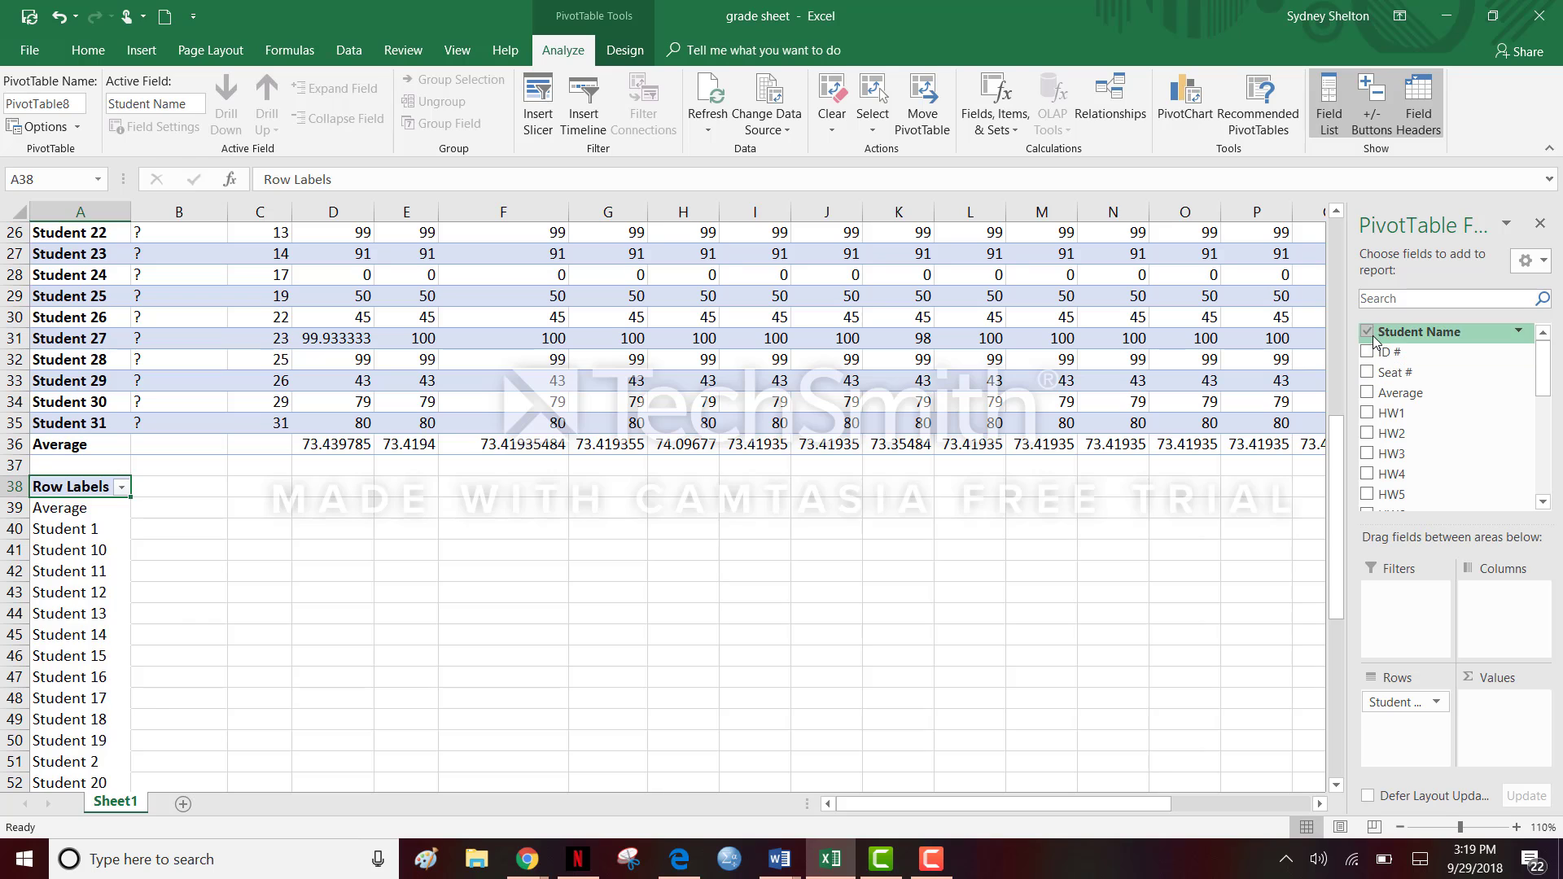
{"action": "left_click", "coordinate": [1367, 331]}
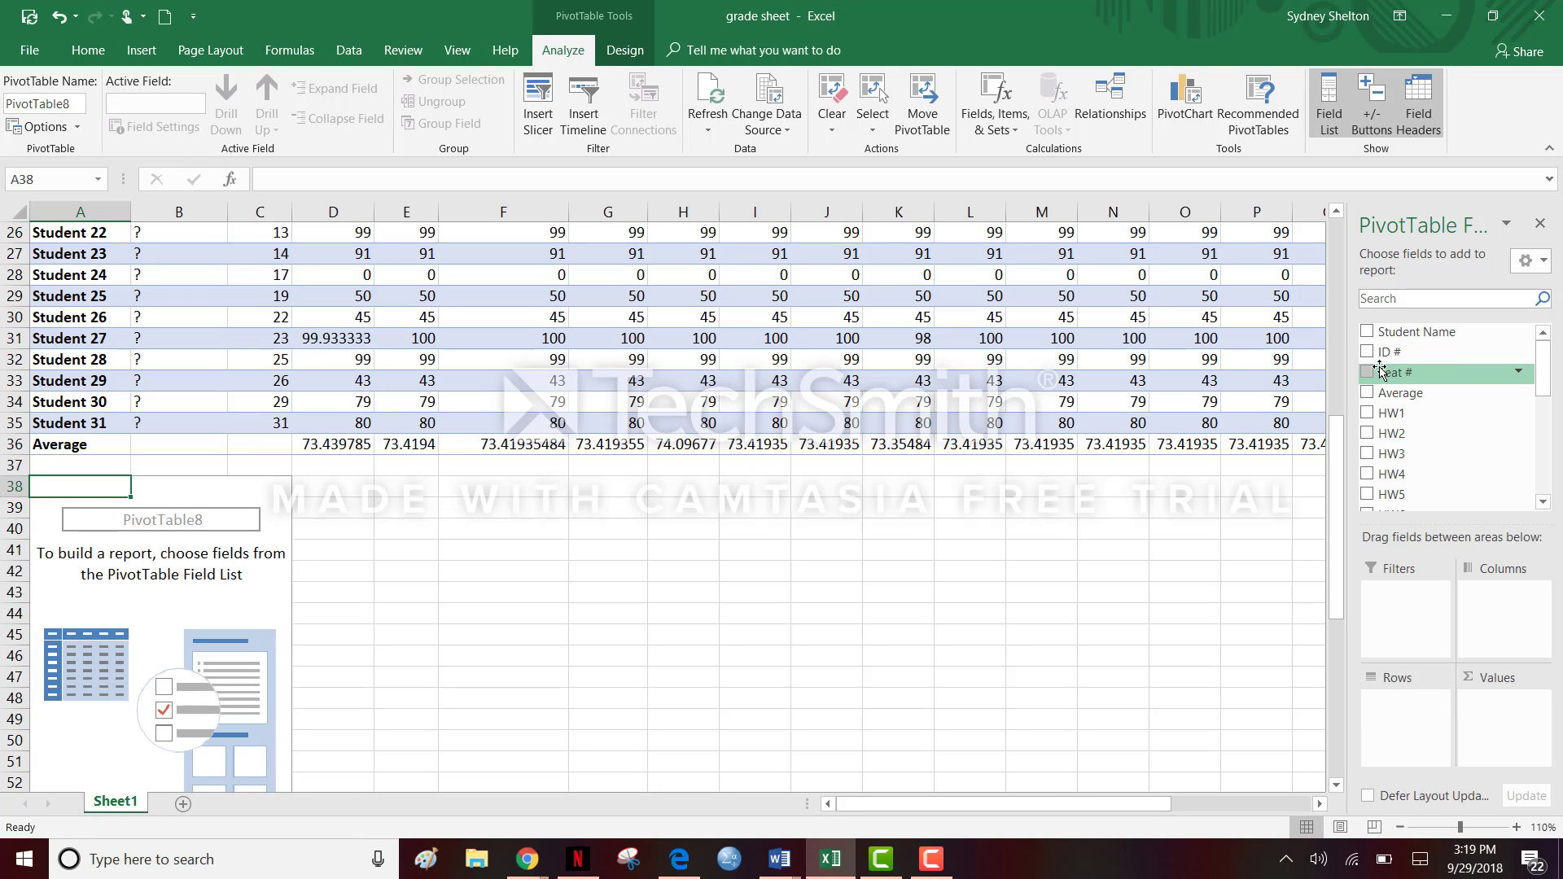
{"action": "left_click", "coordinate": [1367, 372]}
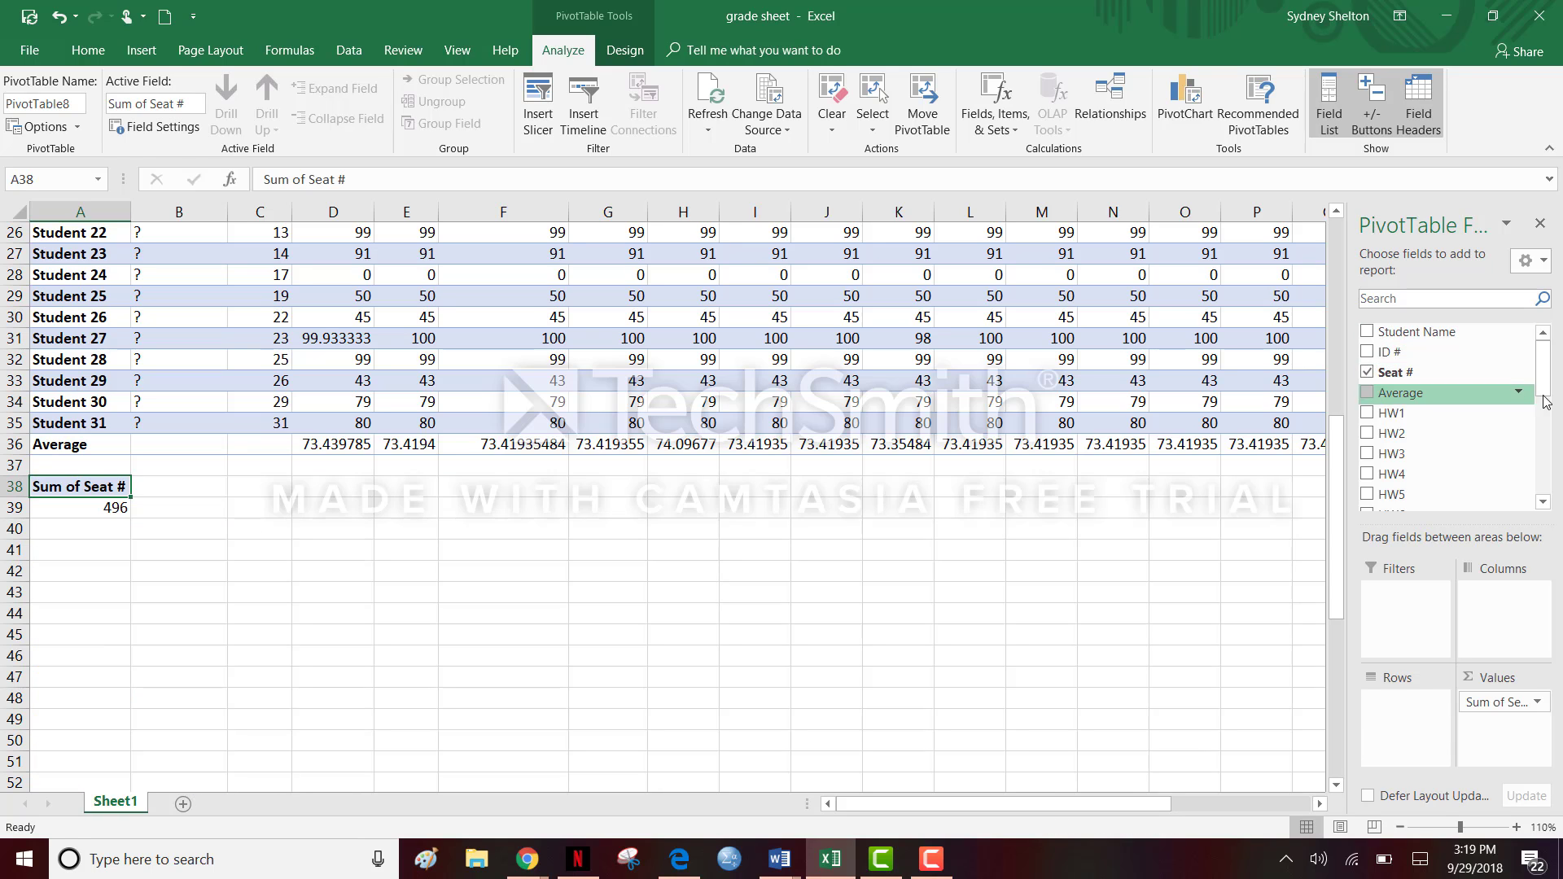
{"action": "left_click_drag", "start_coordinate": [1543, 377], "coordinate": [1547, 472]}
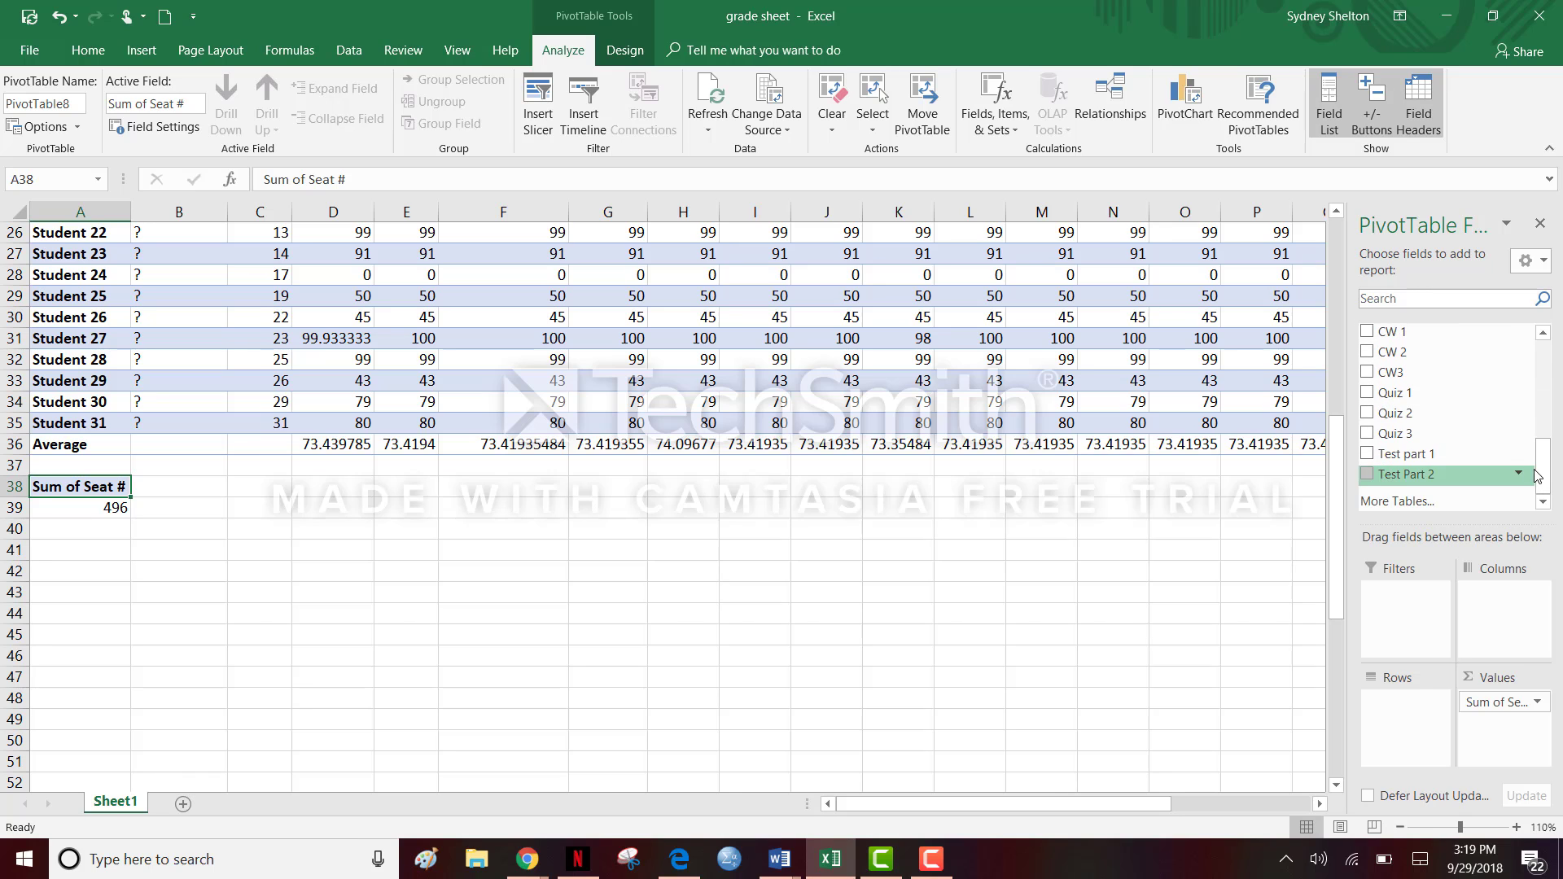
{"action": "left_click", "coordinate": [1367, 455]}
{"action": "left_click", "coordinate": [1368, 474]}
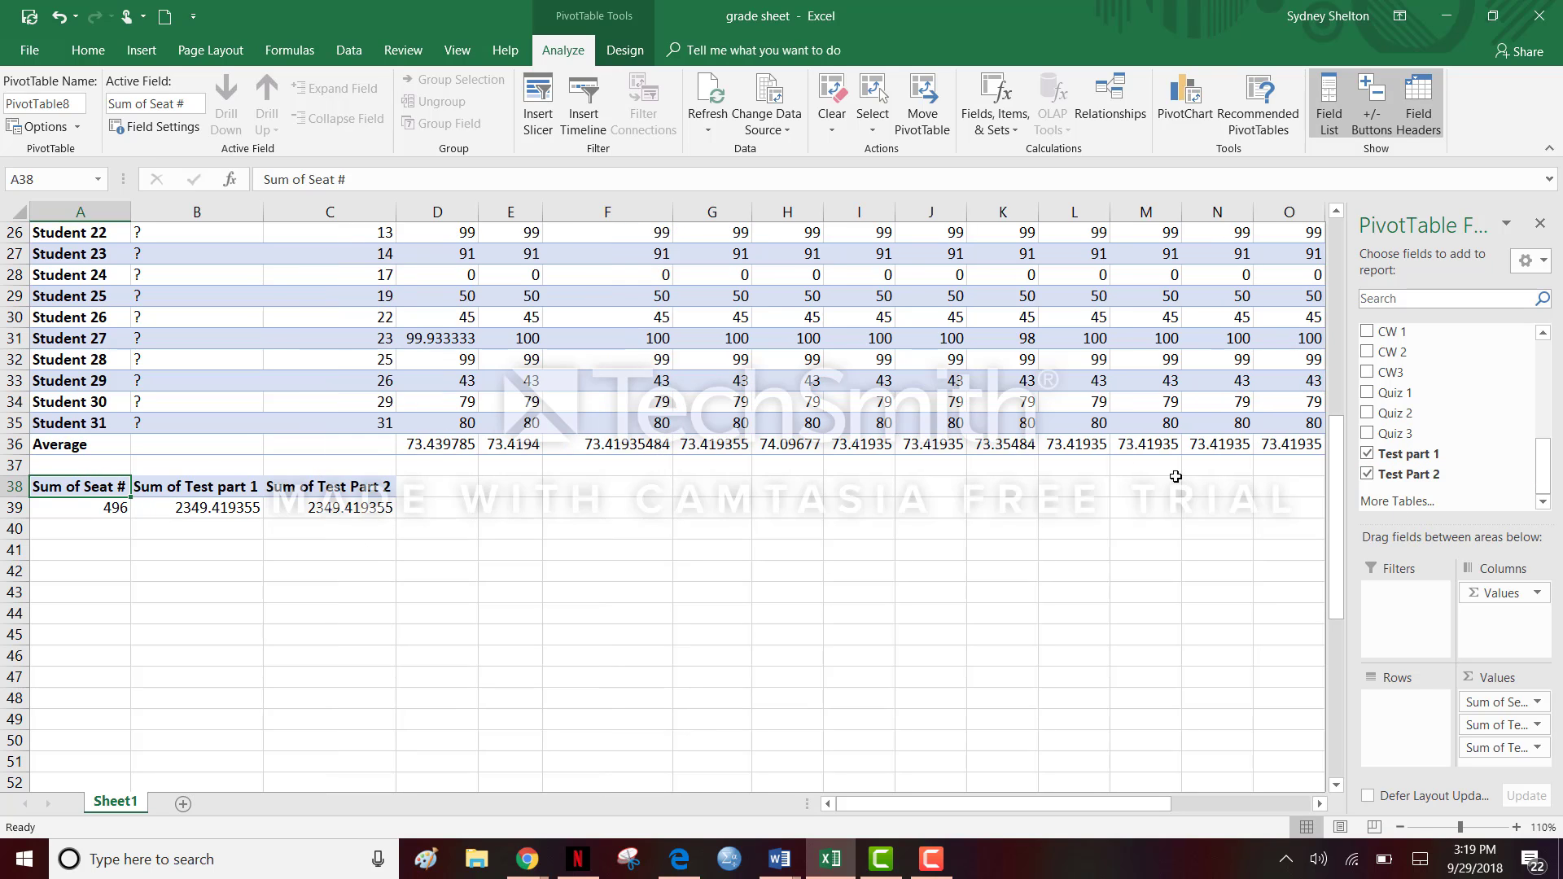
Replace Seat # and both test part fields in the PivotTable with Average and HW1
{"action": "left_click", "coordinate": [1367, 475]}
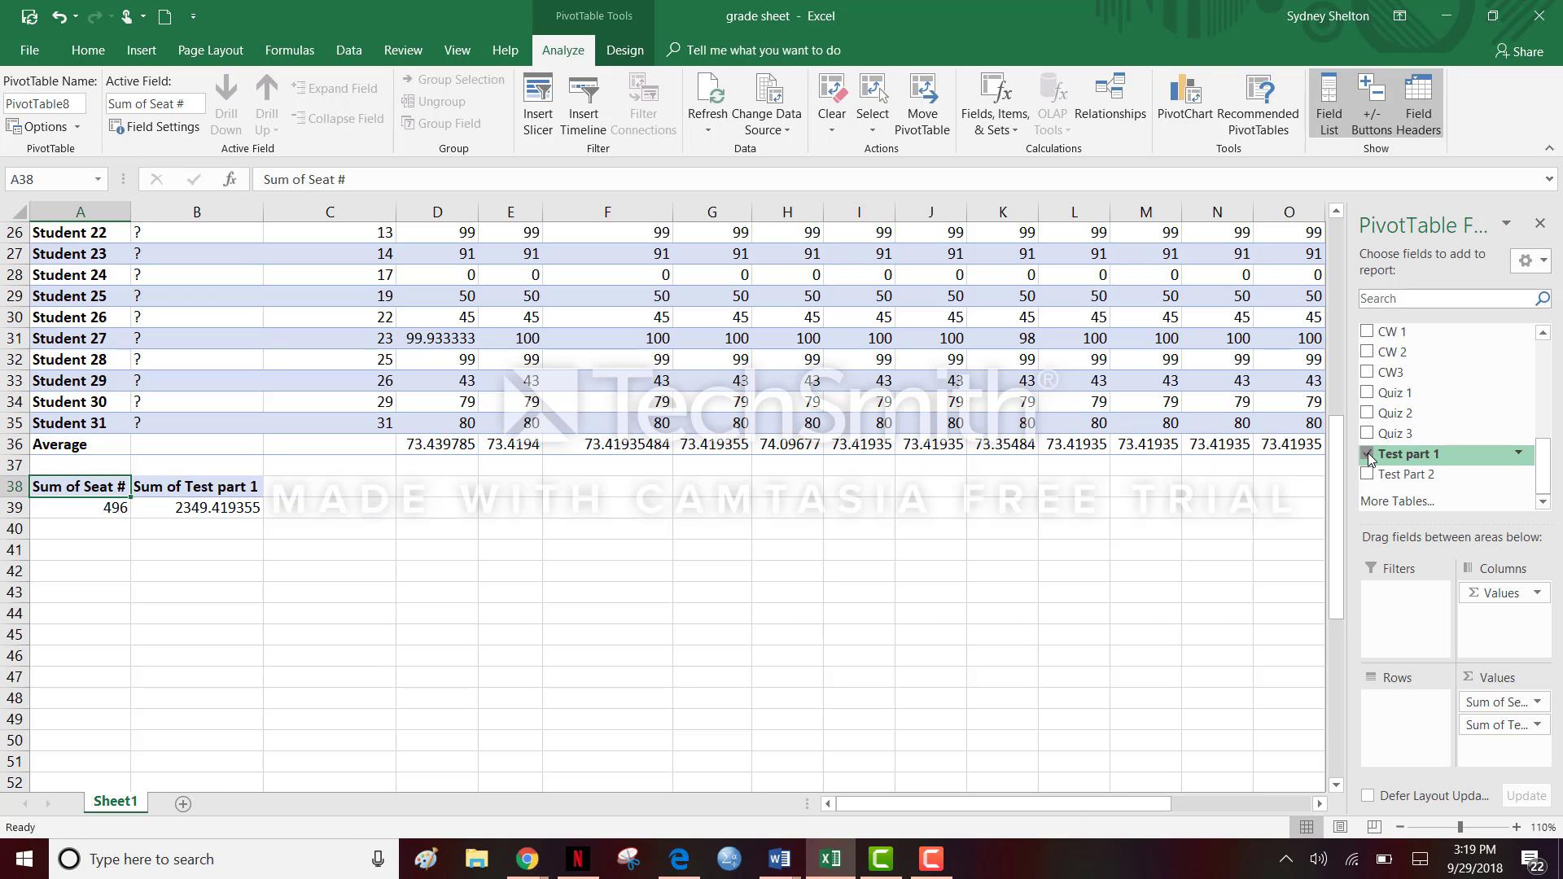
{"action": "left_click", "coordinate": [1367, 454]}
{"action": "left_click_drag", "start_coordinate": [1543, 464], "coordinate": [1546, 361]}
{"action": "left_click", "coordinate": [1367, 372]}
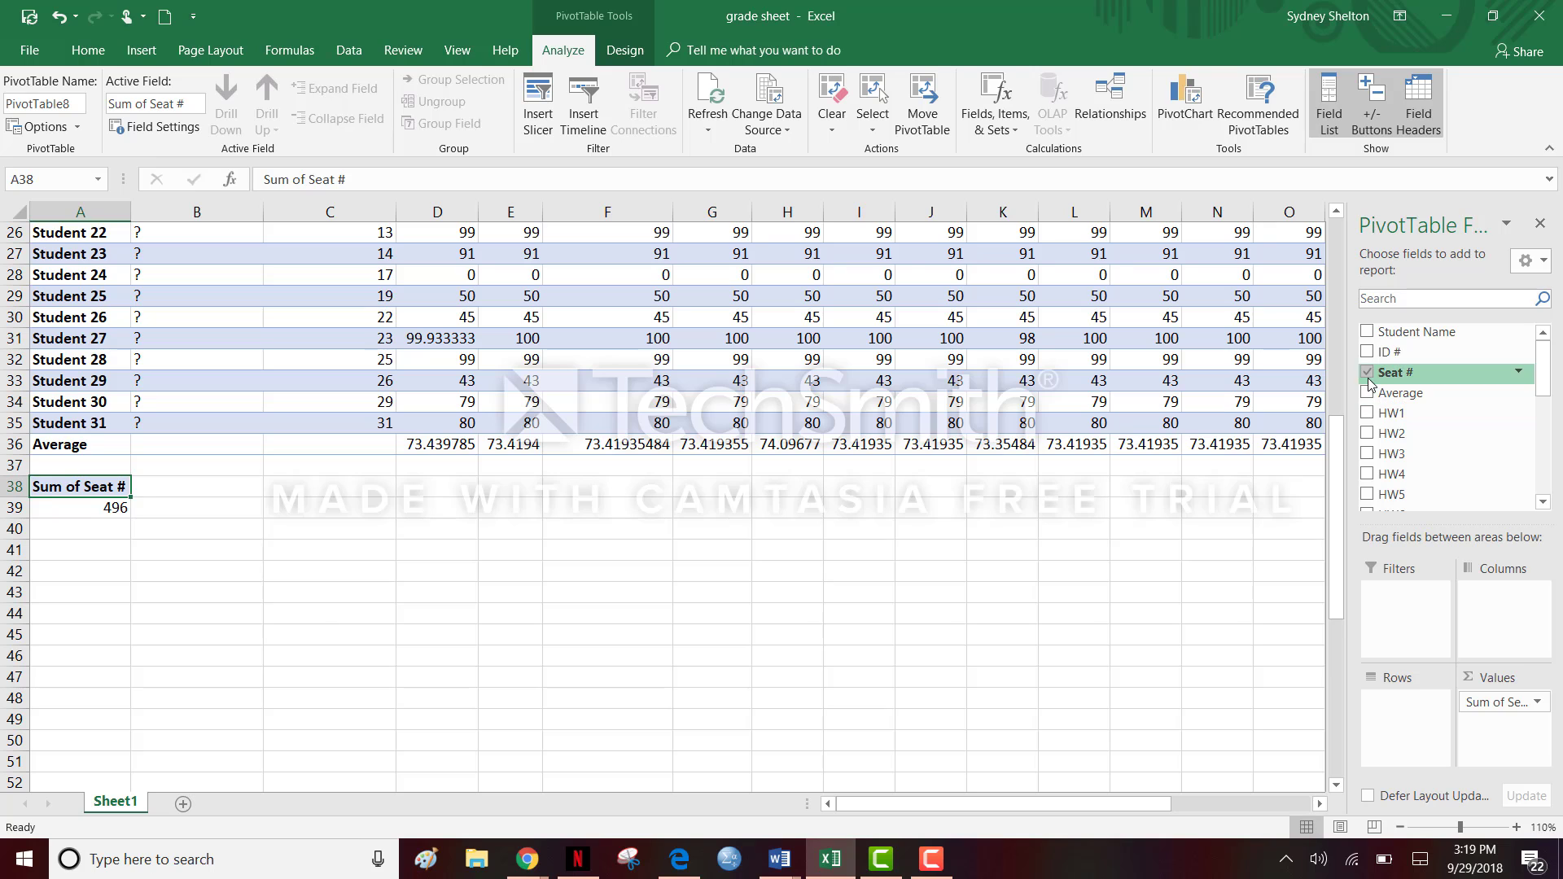
{"action": "left_click", "coordinate": [1367, 372]}
{"action": "left_click", "coordinate": [1367, 393]}
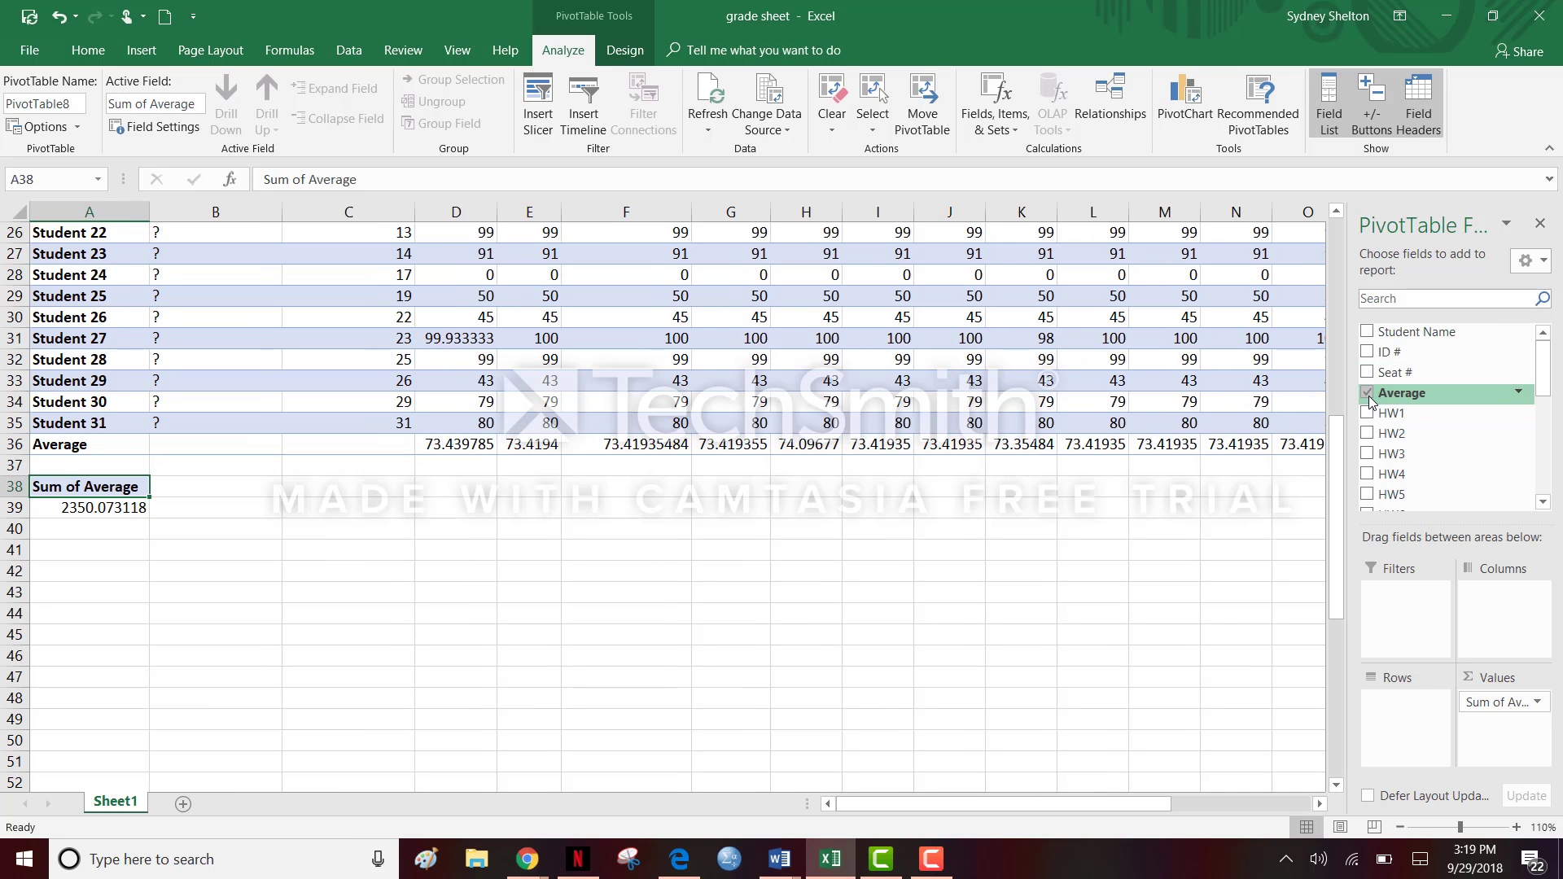
{"action": "left_click", "coordinate": [1367, 412]}
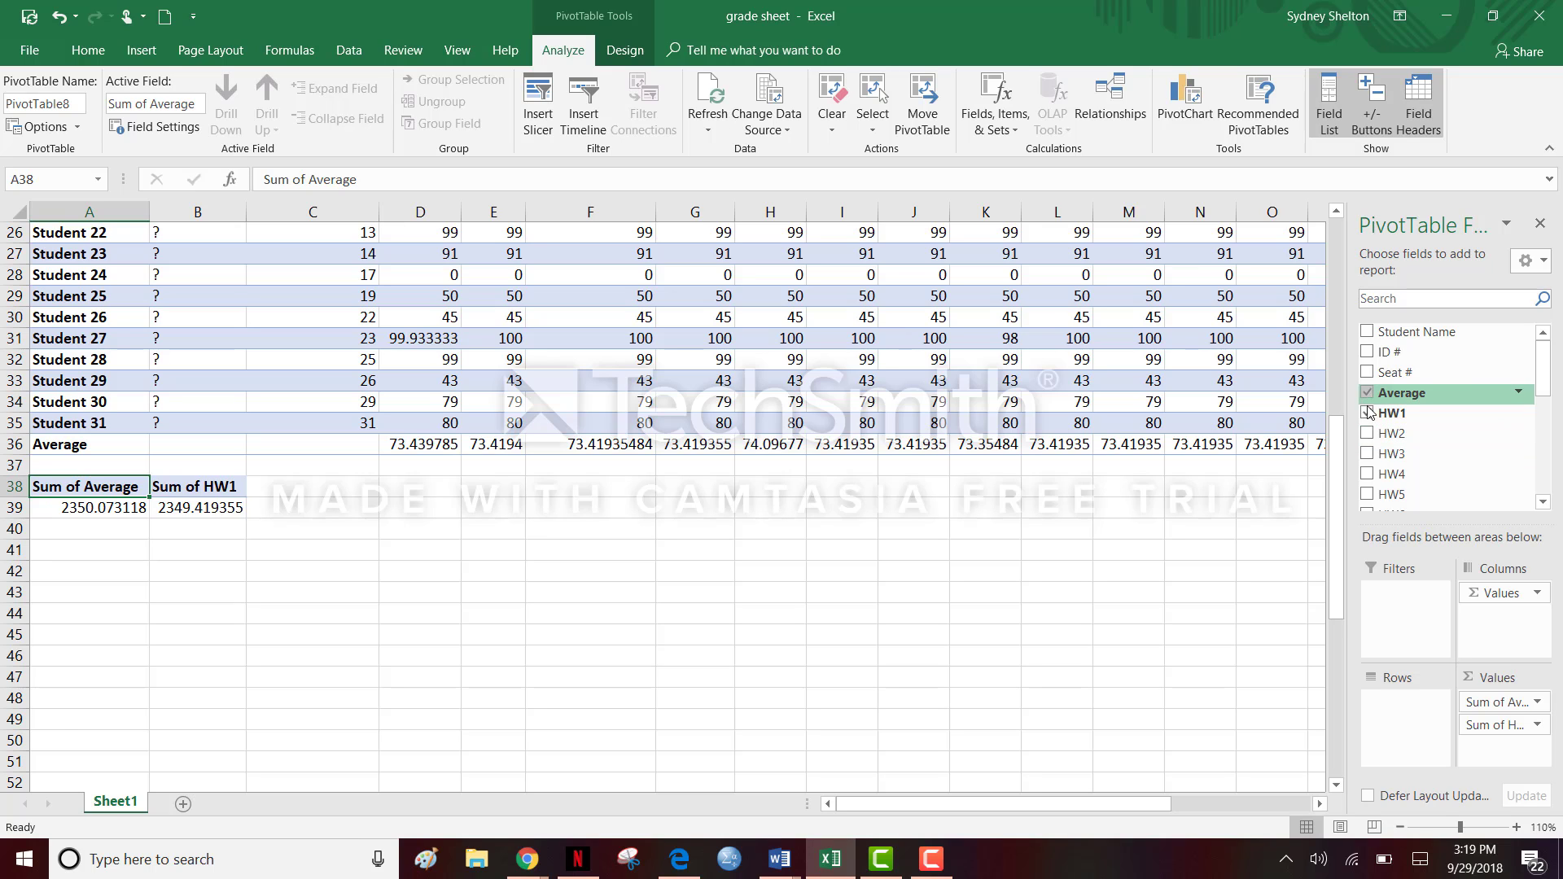
Replace Average and HW1 in the PivotTable with Student Name as rows and Lab 3 as values
{"action": "left_click", "coordinate": [1368, 413]}
{"action": "left_click", "coordinate": [1367, 393]}
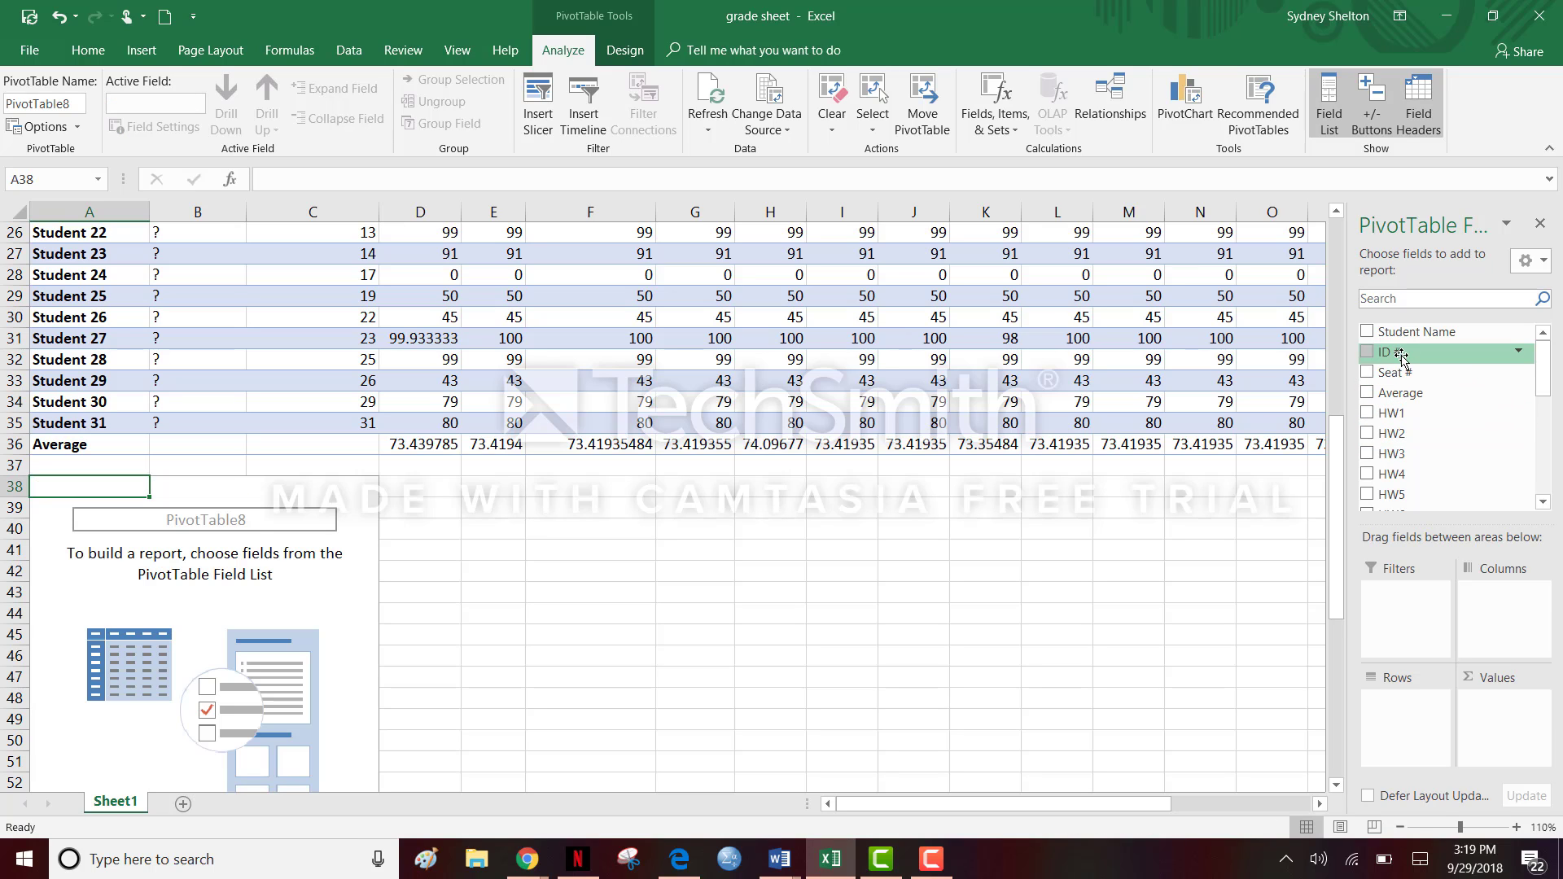
{"action": "left_click", "coordinate": [1368, 333]}
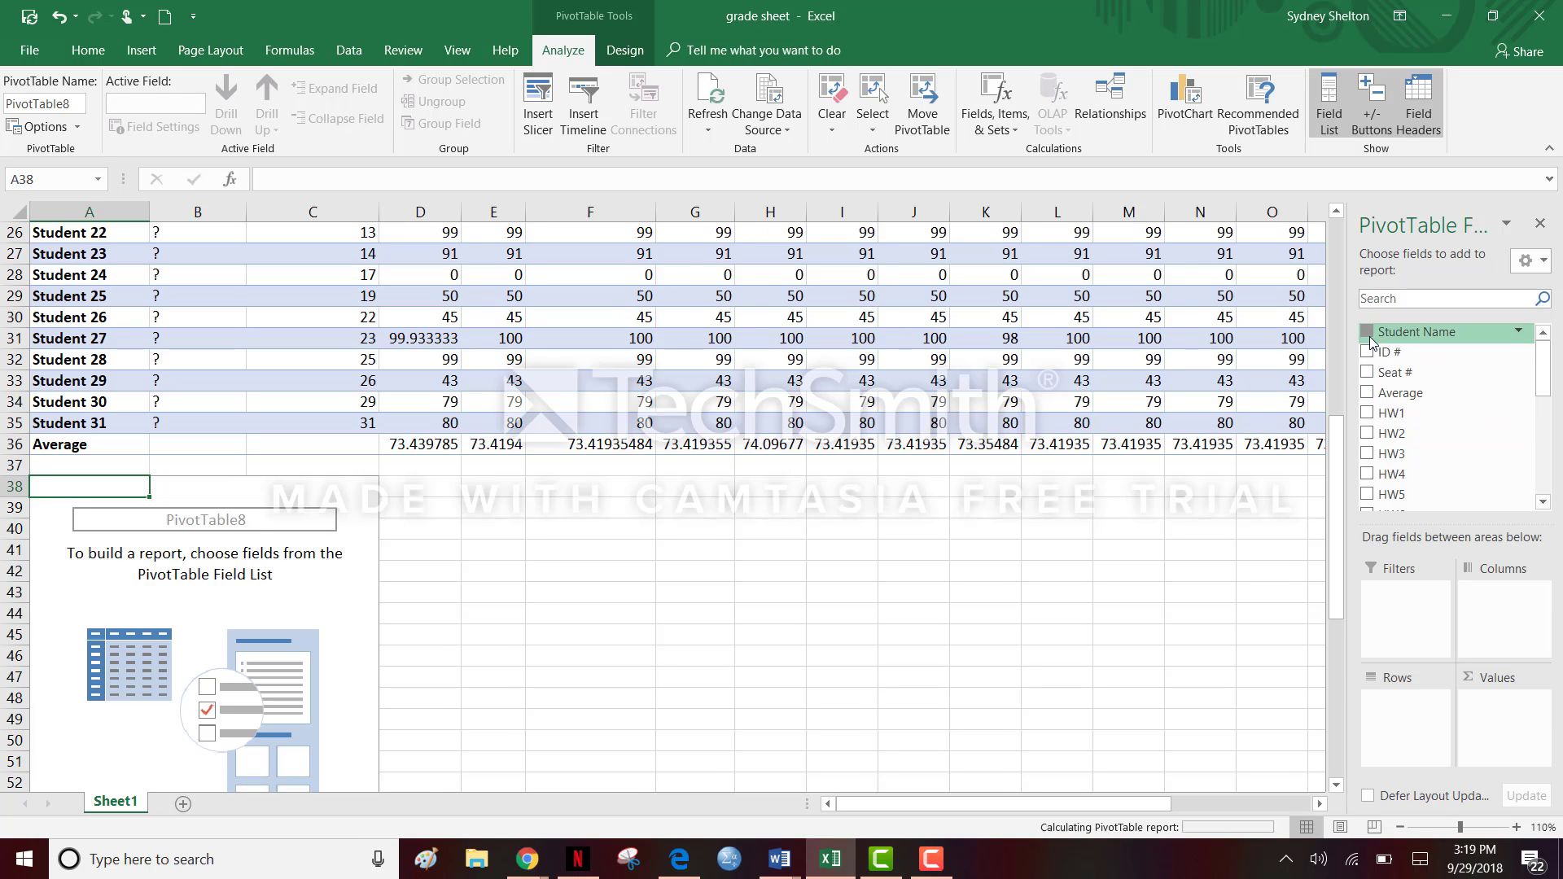
{"action": "left_click_drag", "start_coordinate": [1541, 386], "coordinate": [1541, 444]}
{"action": "left_click", "coordinate": [1368, 440]}
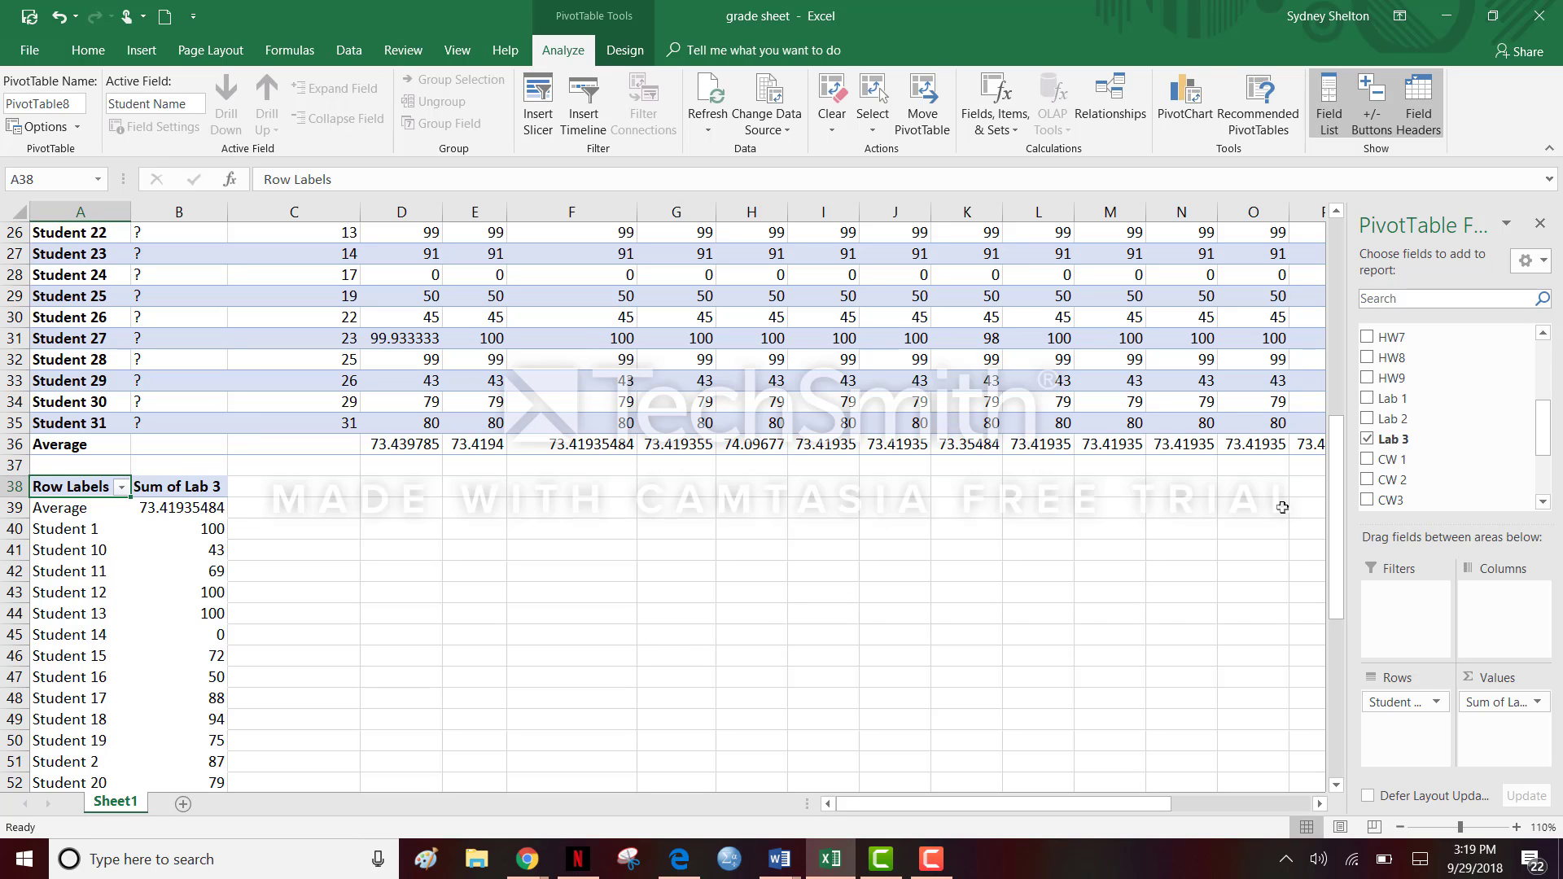
Review the PivotTable's Lab 3 rows down to the grand total, the HW1 filter options, and the grade table's columns through Test Part 2
{"action": "left_click_drag", "start_coordinate": [1336, 509], "coordinate": [1308, 722]}
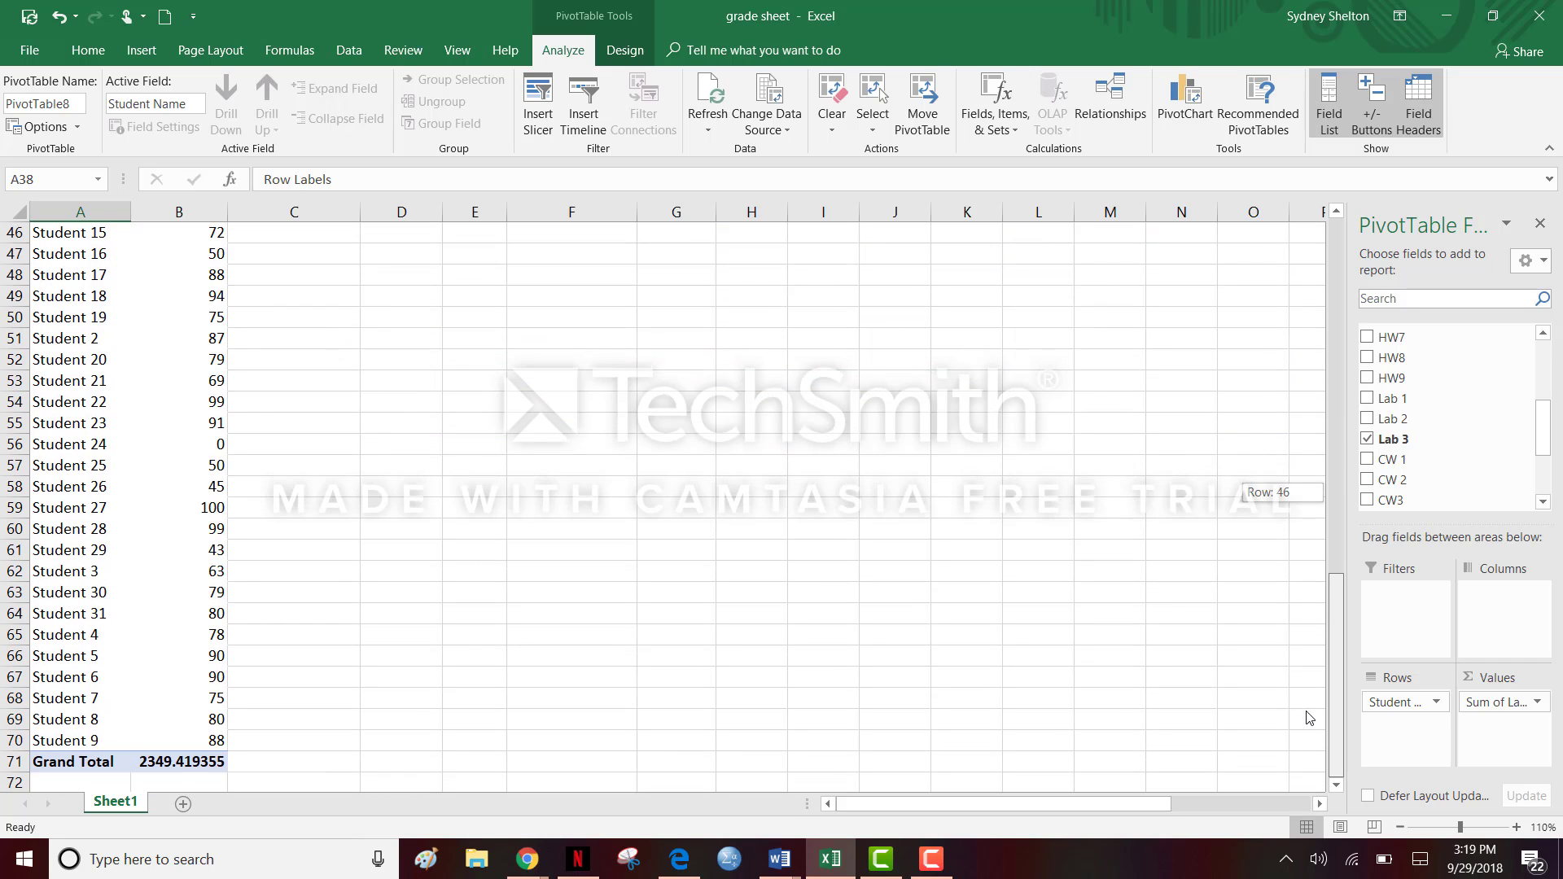
{"action": "left_click_drag", "start_coordinate": [1310, 656], "coordinate": [1348, 246]}
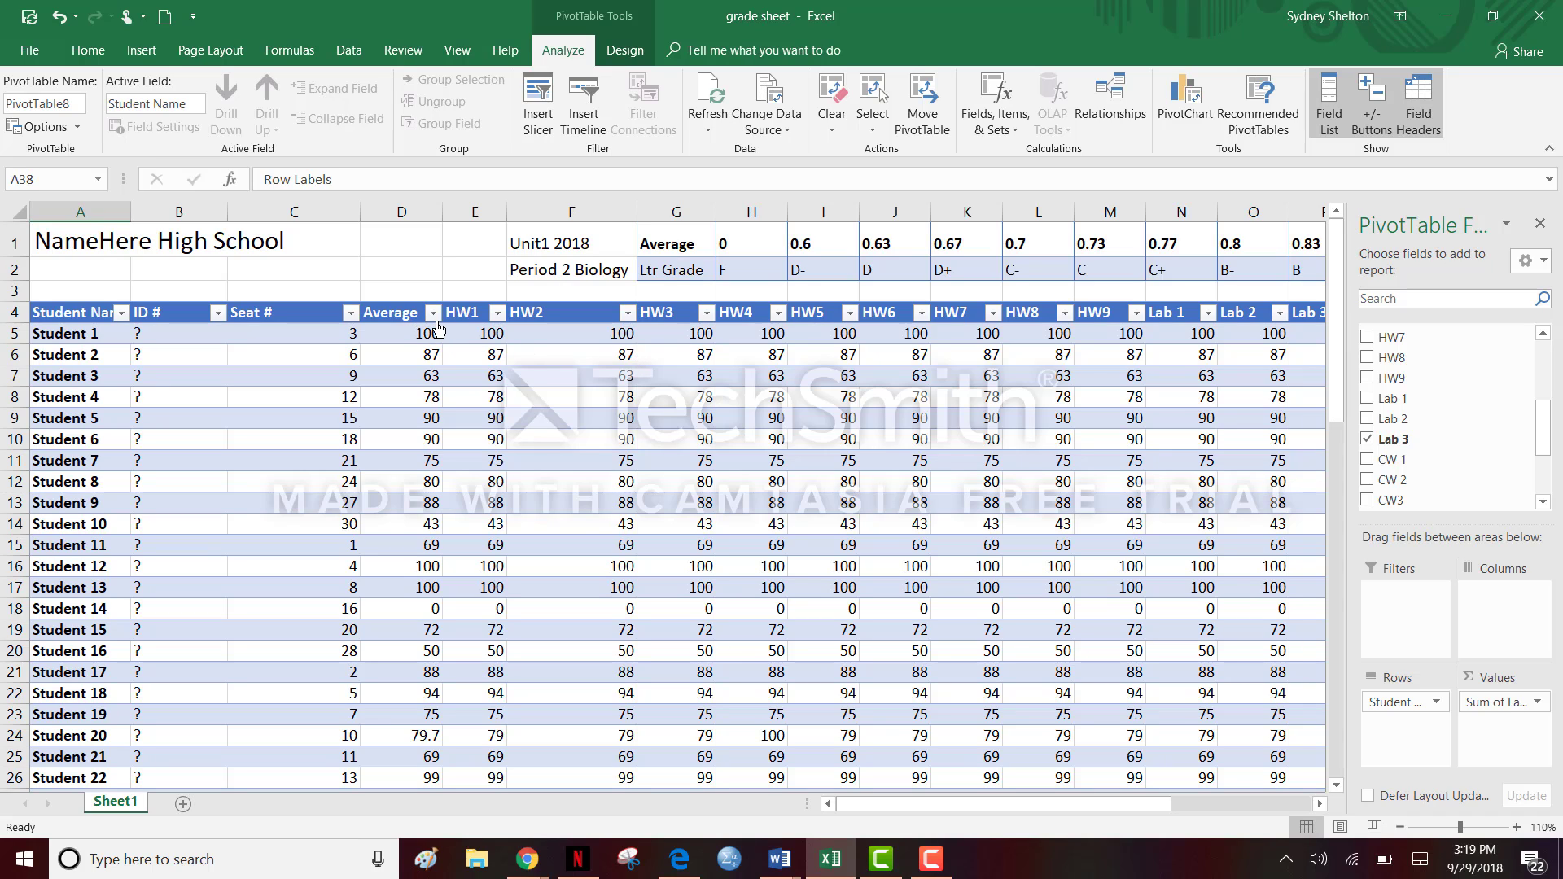
{"action": "left_click", "coordinate": [497, 314]}
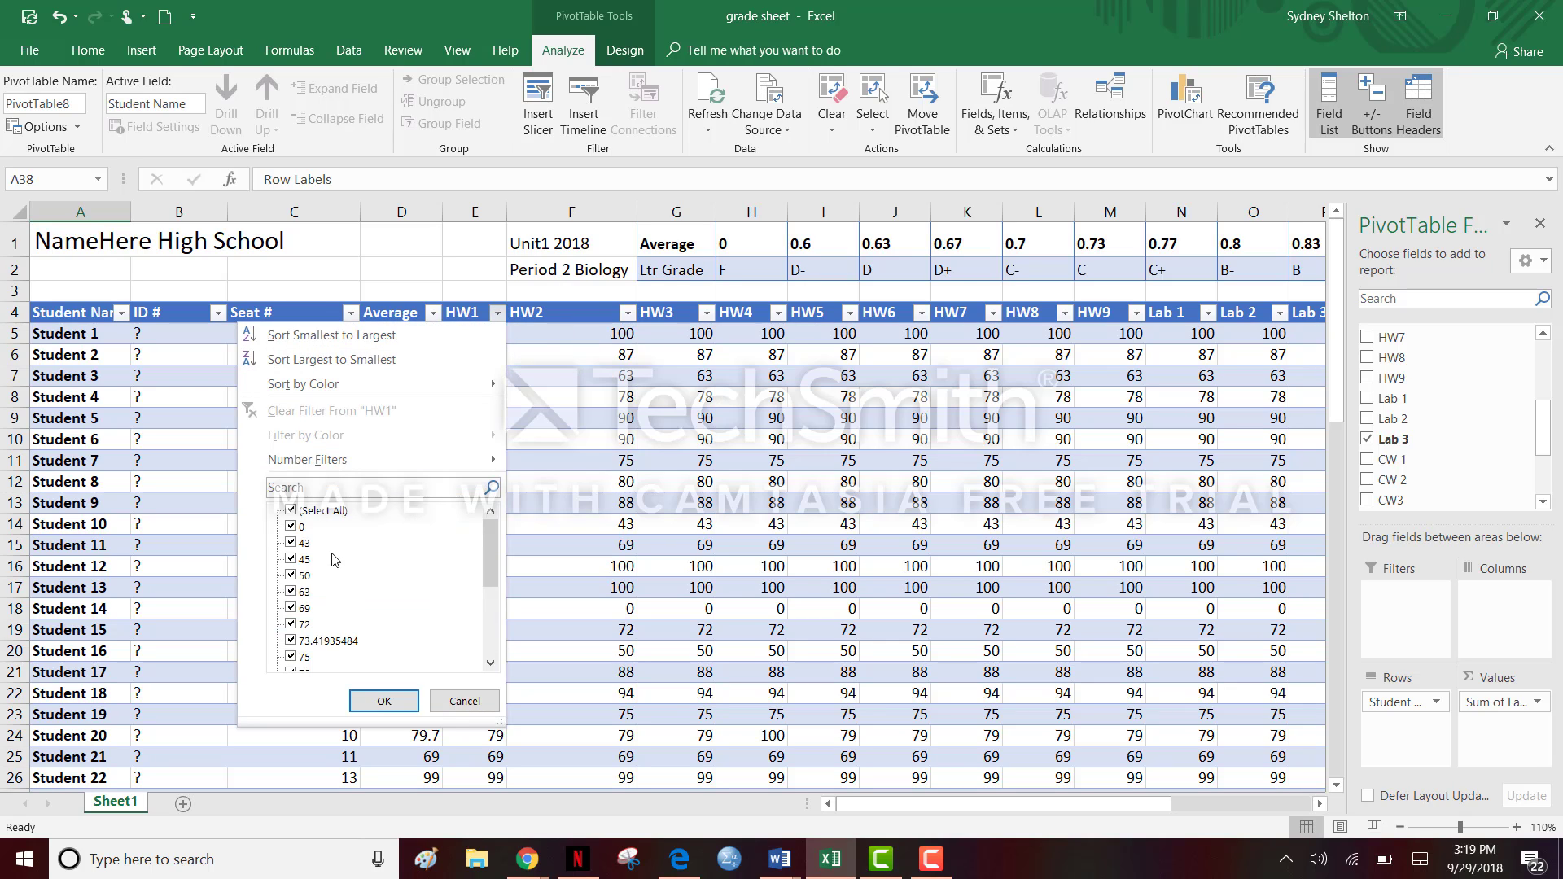
{"action": "left_click", "coordinate": [384, 702]}
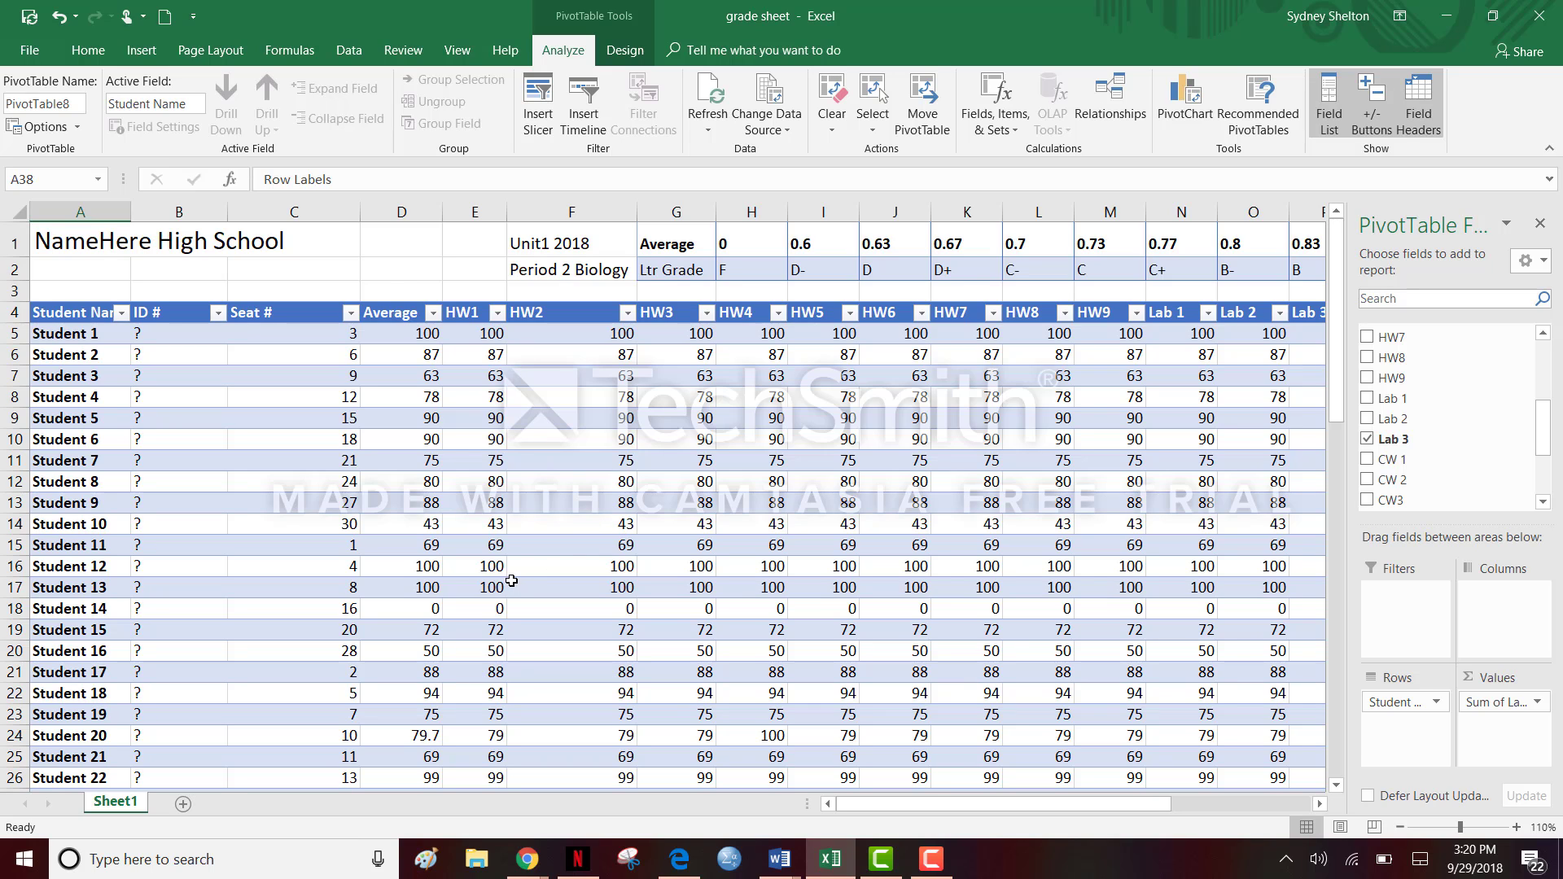
{"action": "left_click_drag", "start_coordinate": [1337, 304], "coordinate": [1341, 413]}
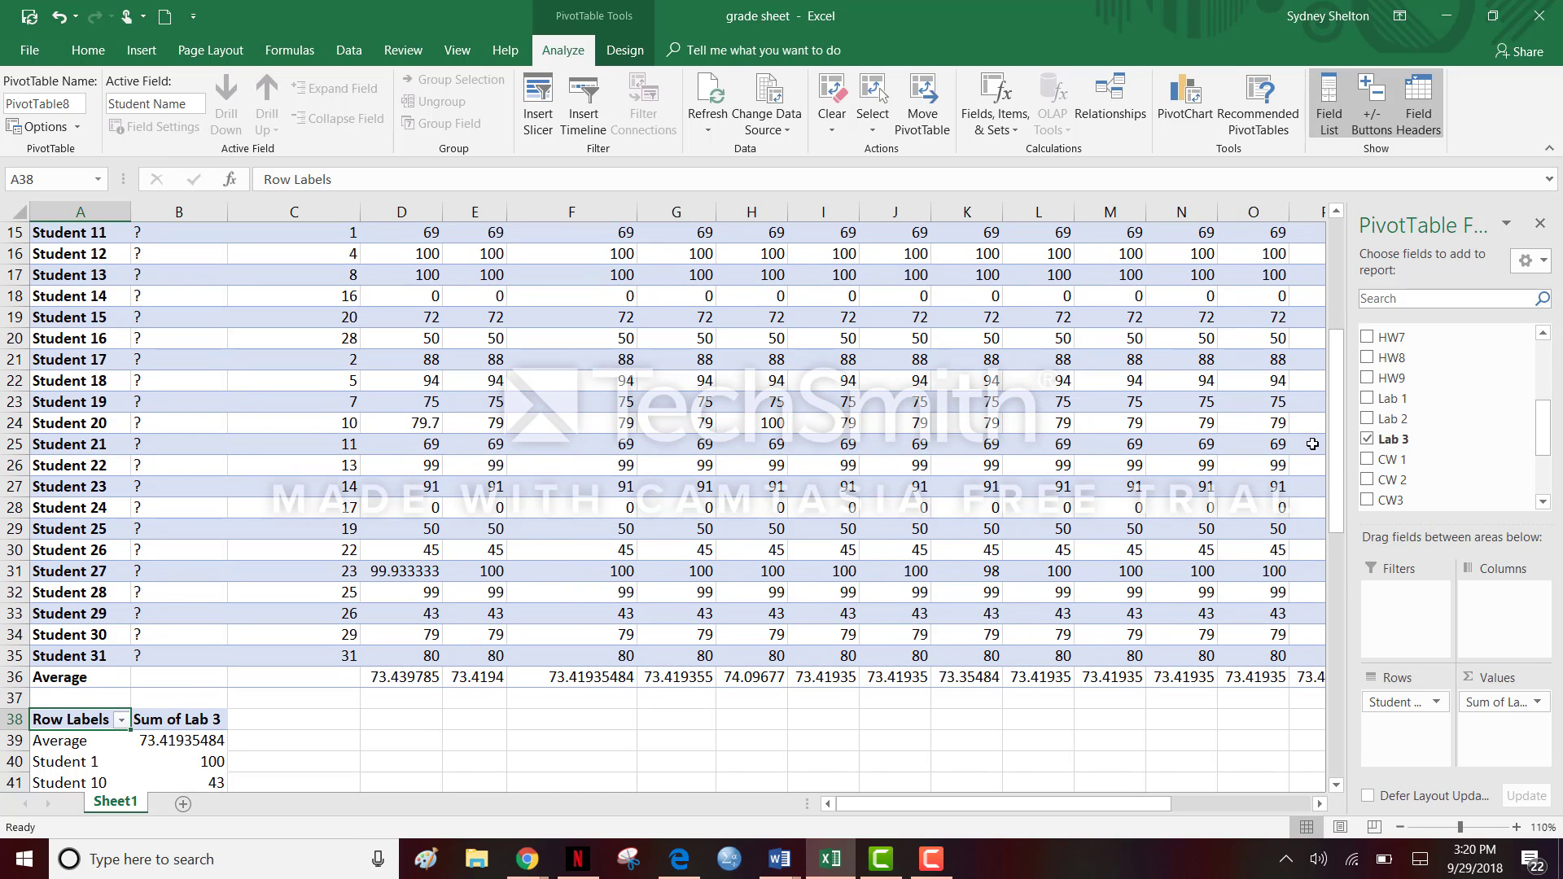
{"action": "left_click_drag", "start_coordinate": [1340, 461], "coordinate": [1347, 336]}
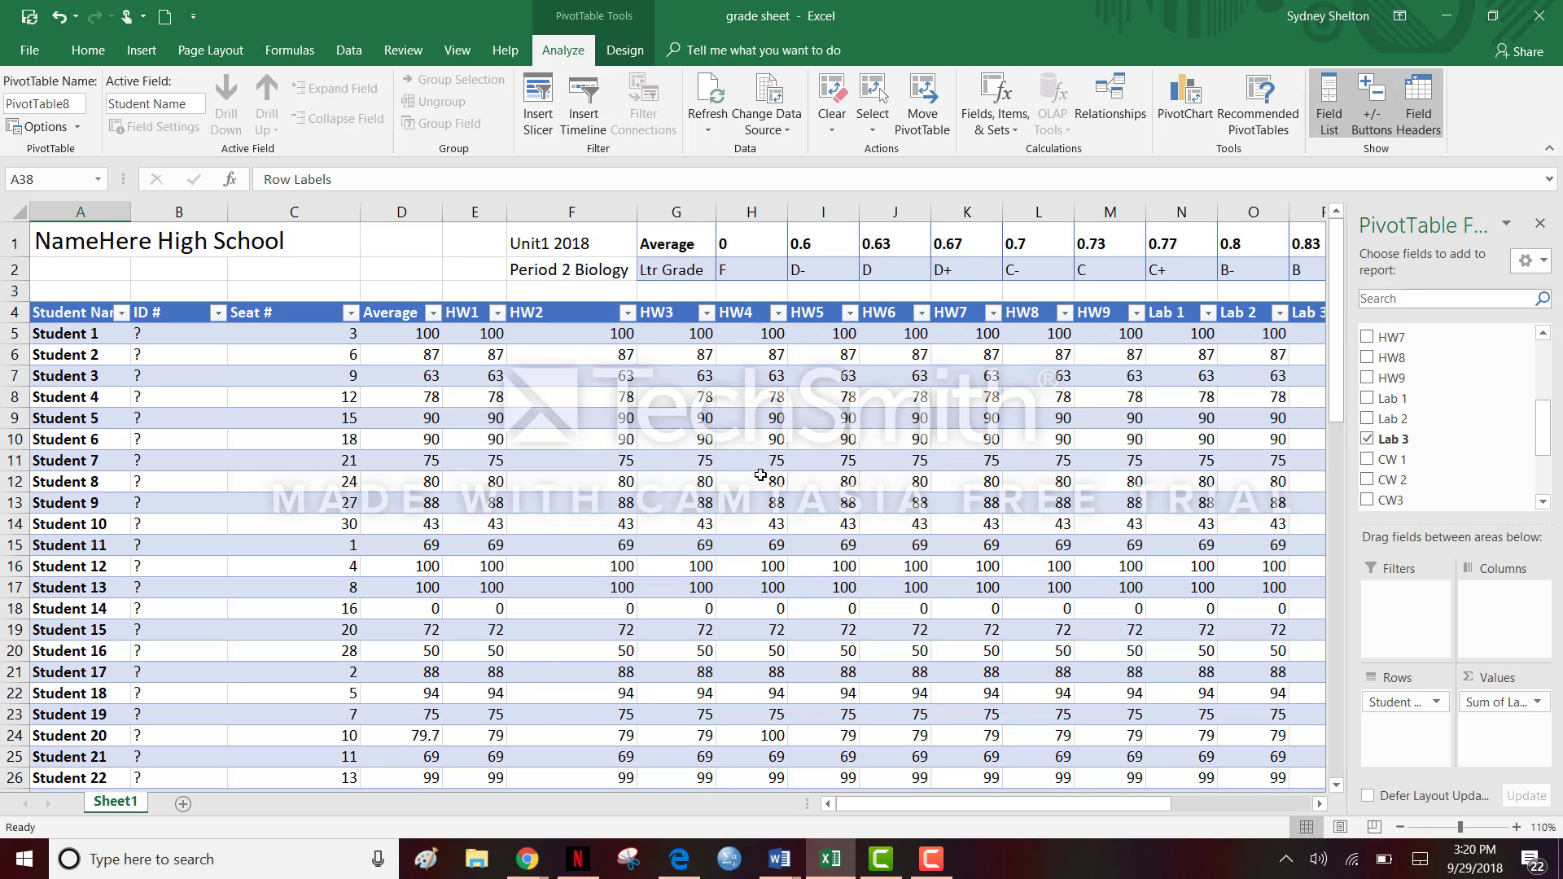
{"action": "left_click_drag", "start_coordinate": [896, 808], "coordinate": [1266, 804]}
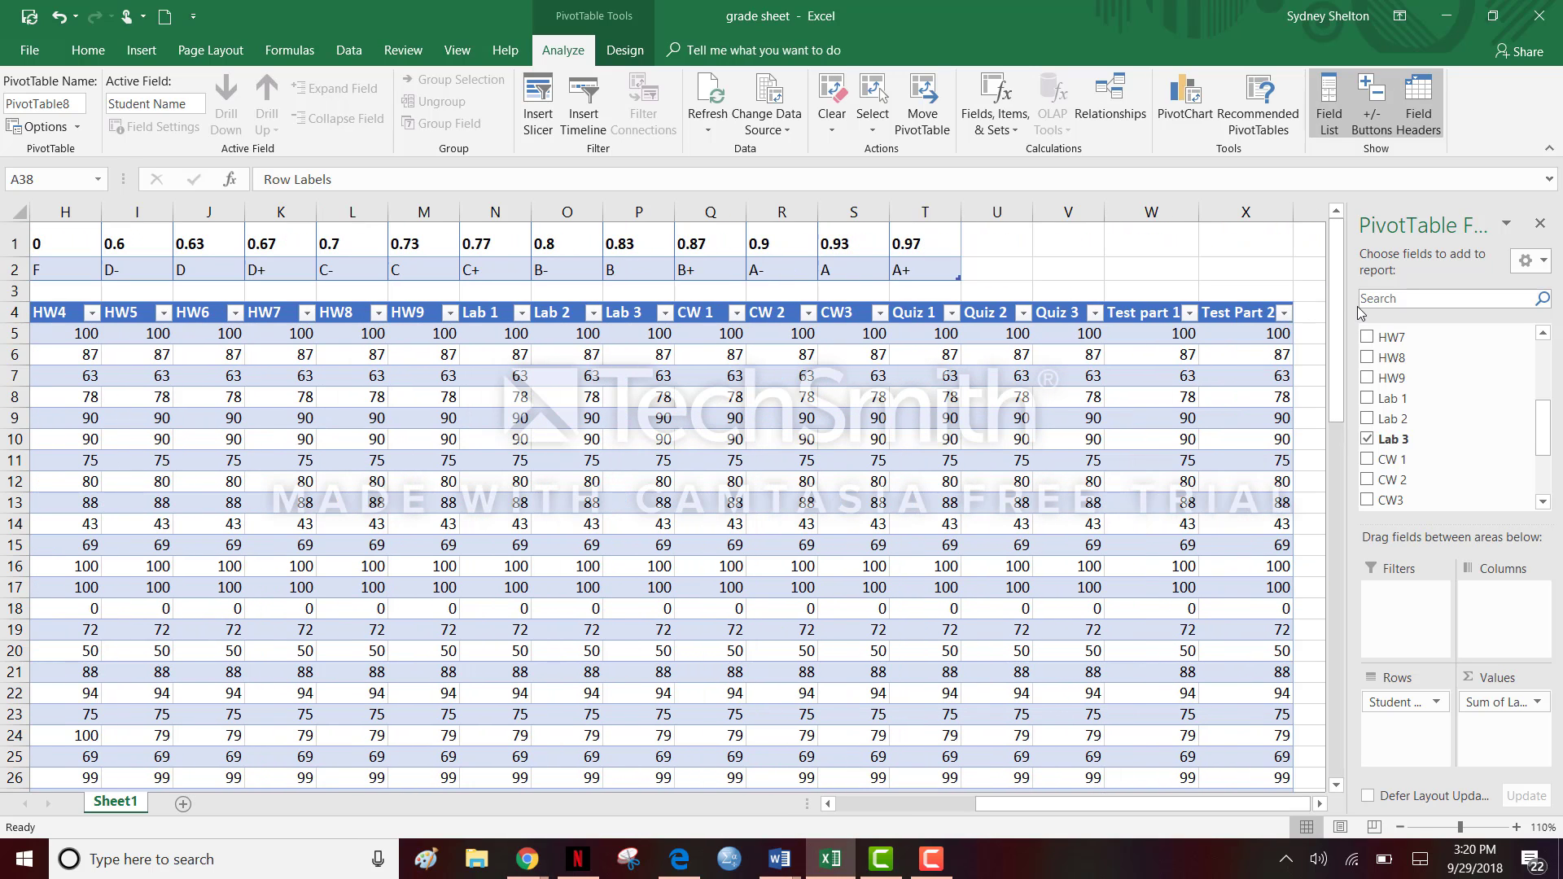
{"action": "scroll", "coordinate": [1253, 358], "scroll_direction": "down", "scroll_amount": 2}
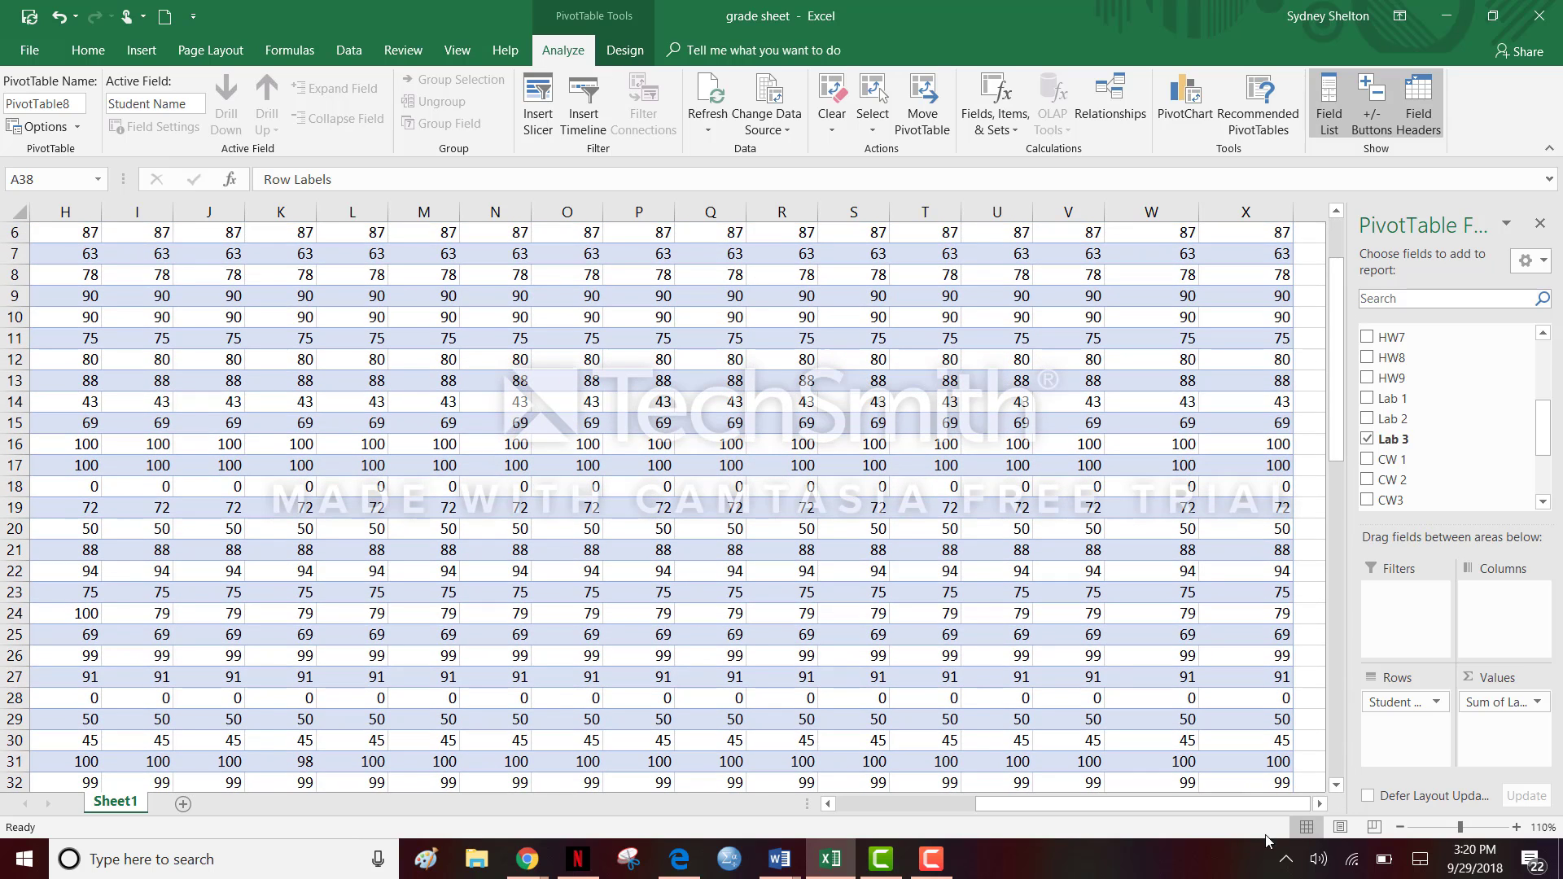
{"action": "left_click_drag", "start_coordinate": [1182, 806], "coordinate": [934, 805]}
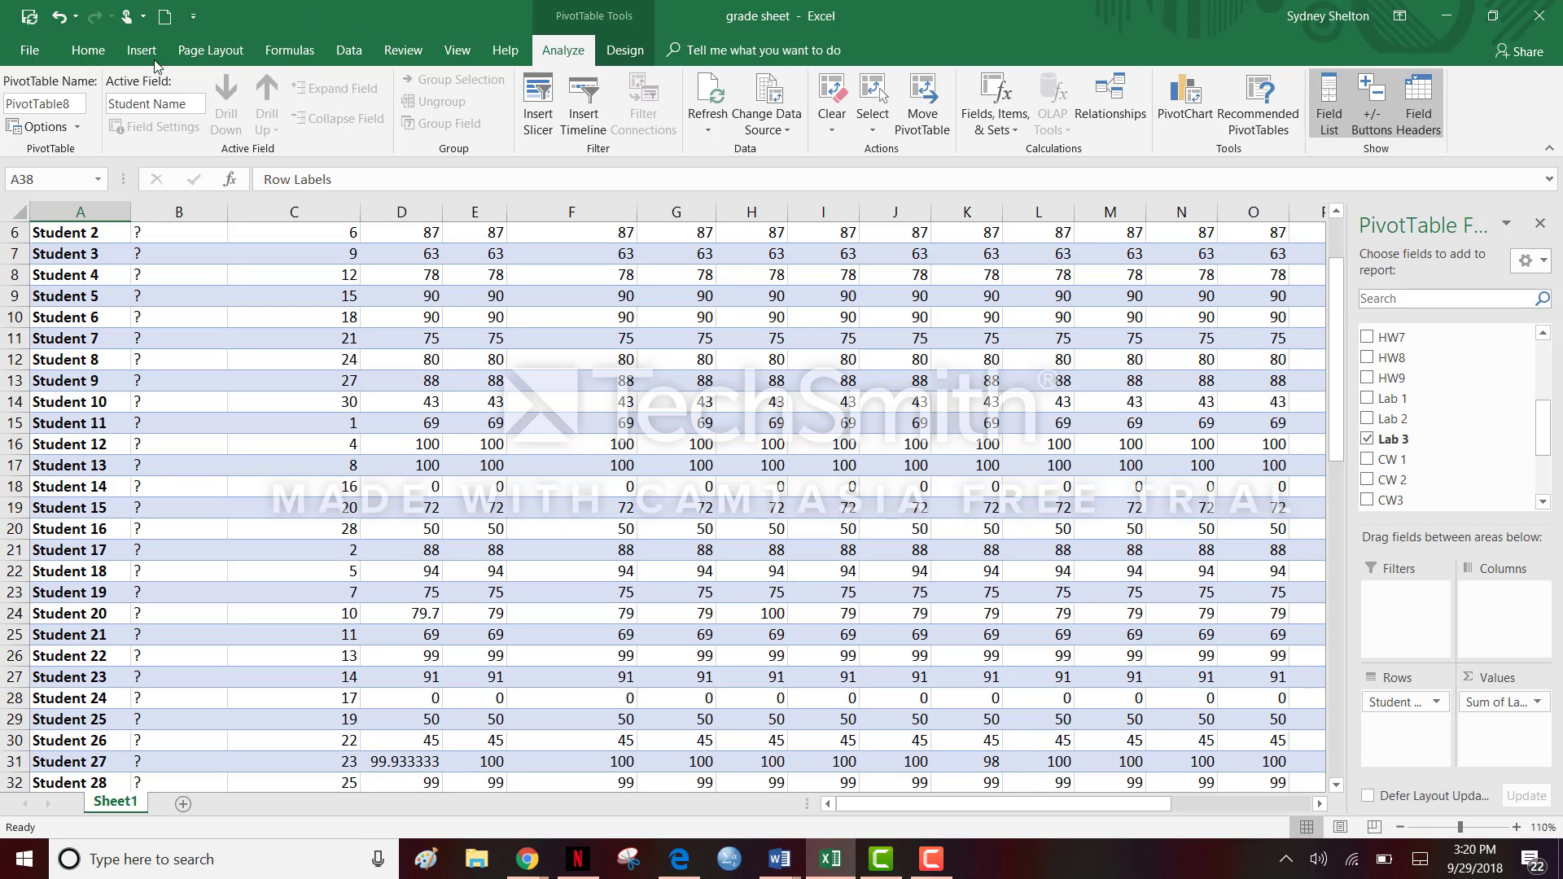
{"action": "left_click_drag", "start_coordinate": [1340, 376], "coordinate": [1341, 296]}
{"action": "left_click", "coordinate": [930, 858]}
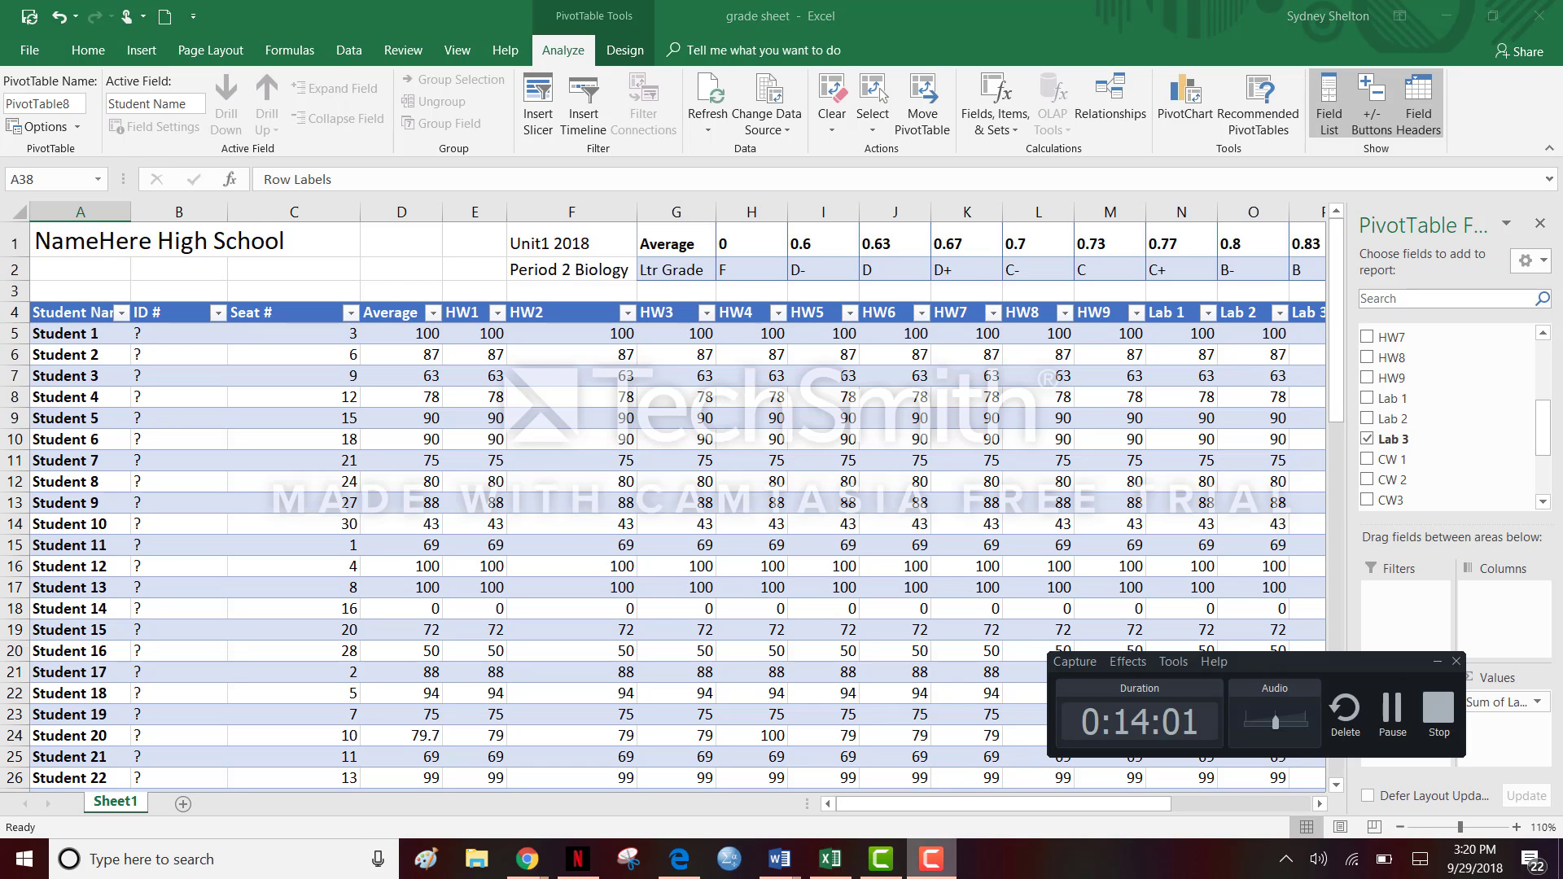
Select the whole grade table and preview the recommended clustered column charts for HW4, HW2 and HW1
{"action": "left_click", "coordinate": [516, 522]}
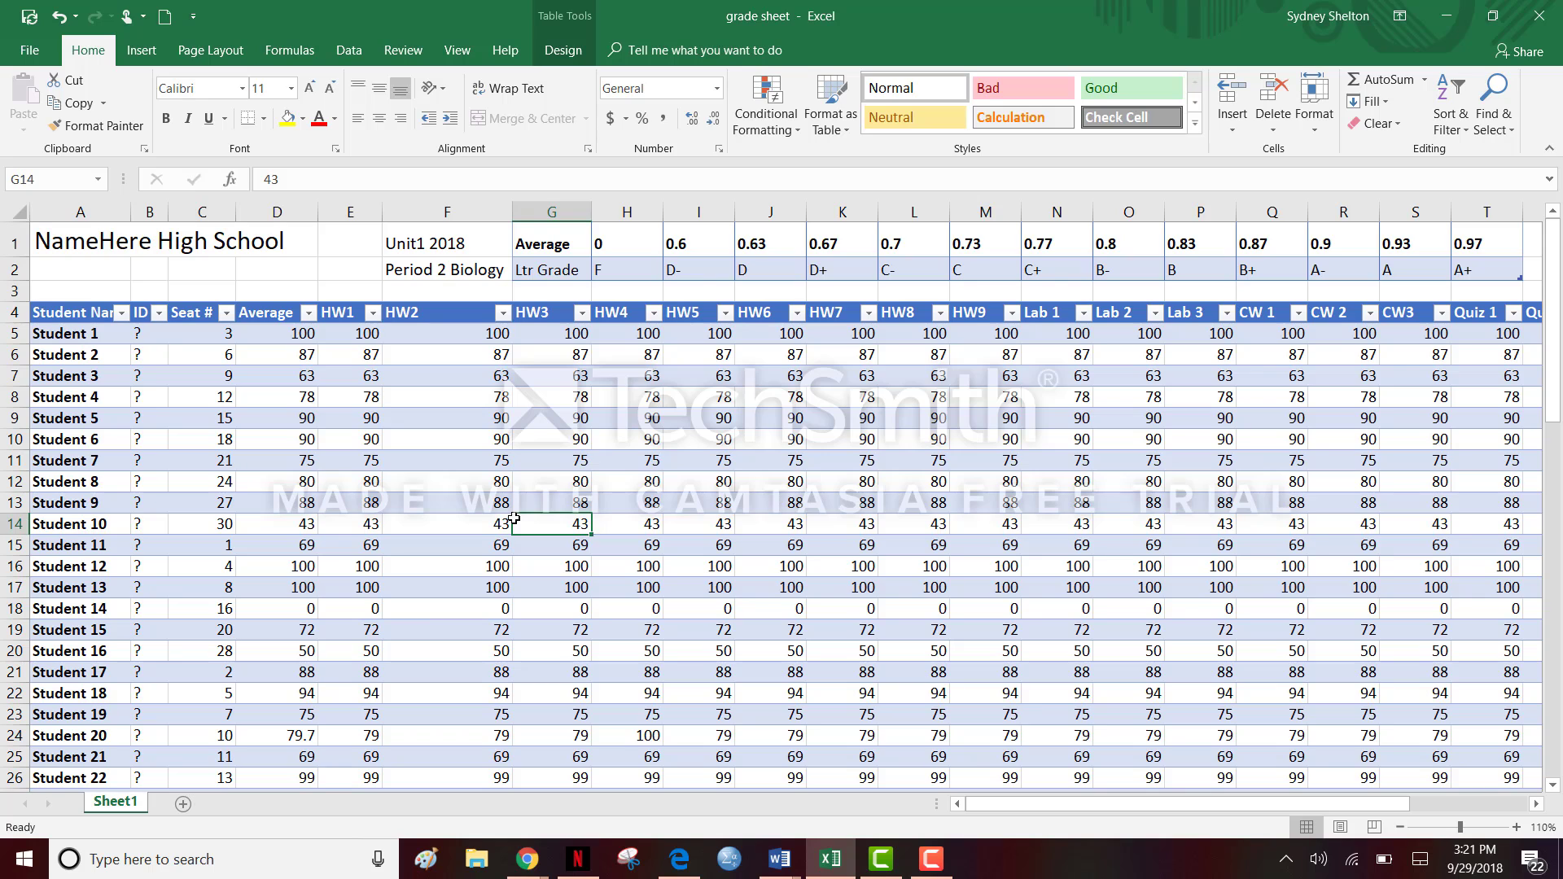
{"action": "key", "text": "ctrl+a"}
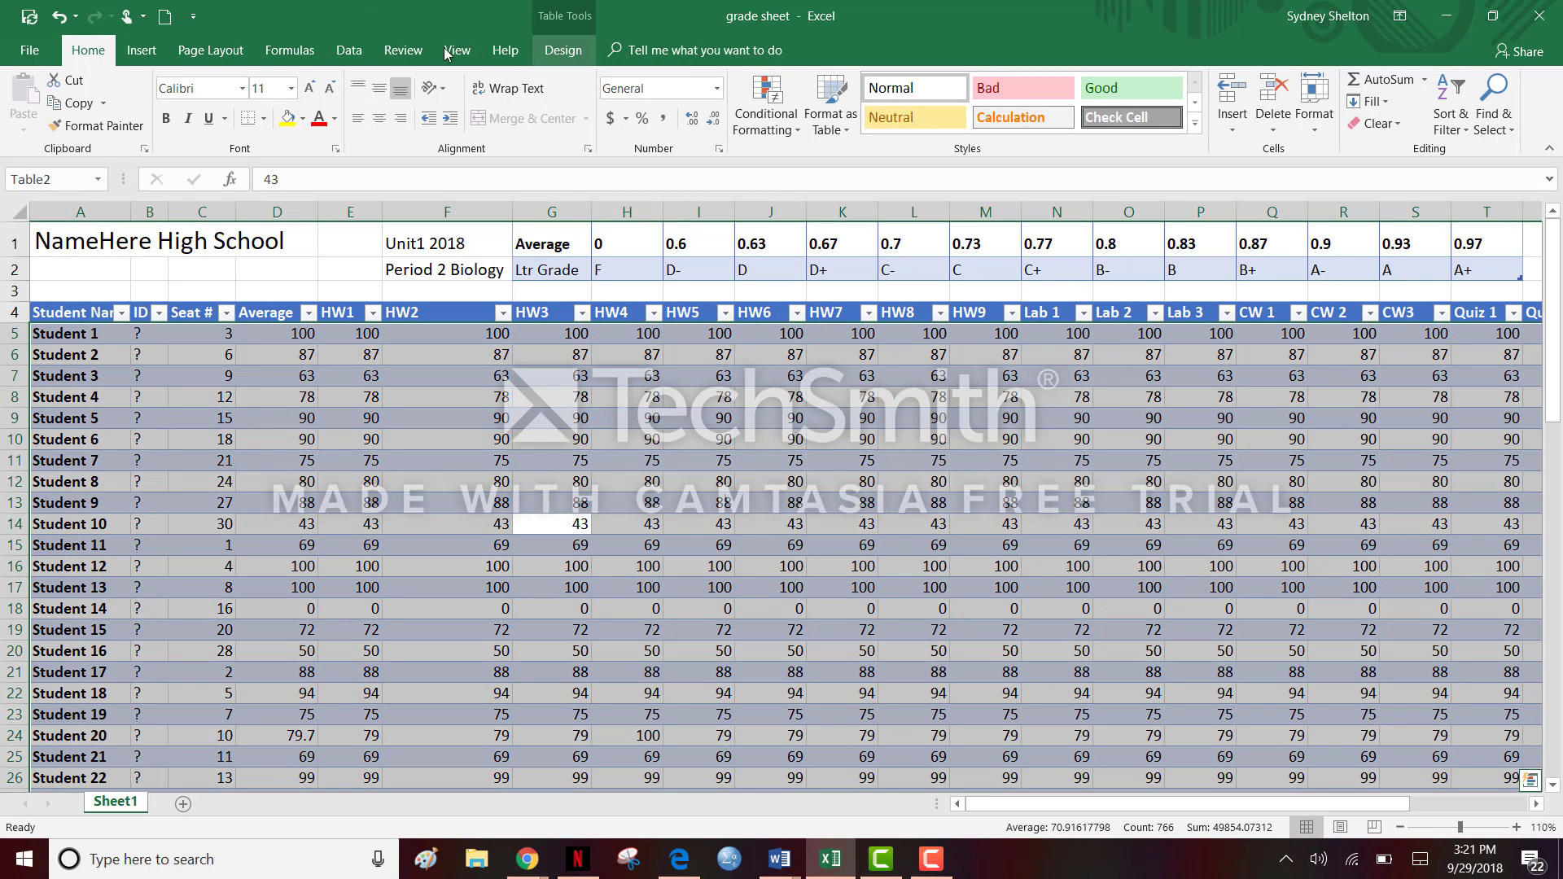
{"action": "left_click", "coordinate": [145, 53]}
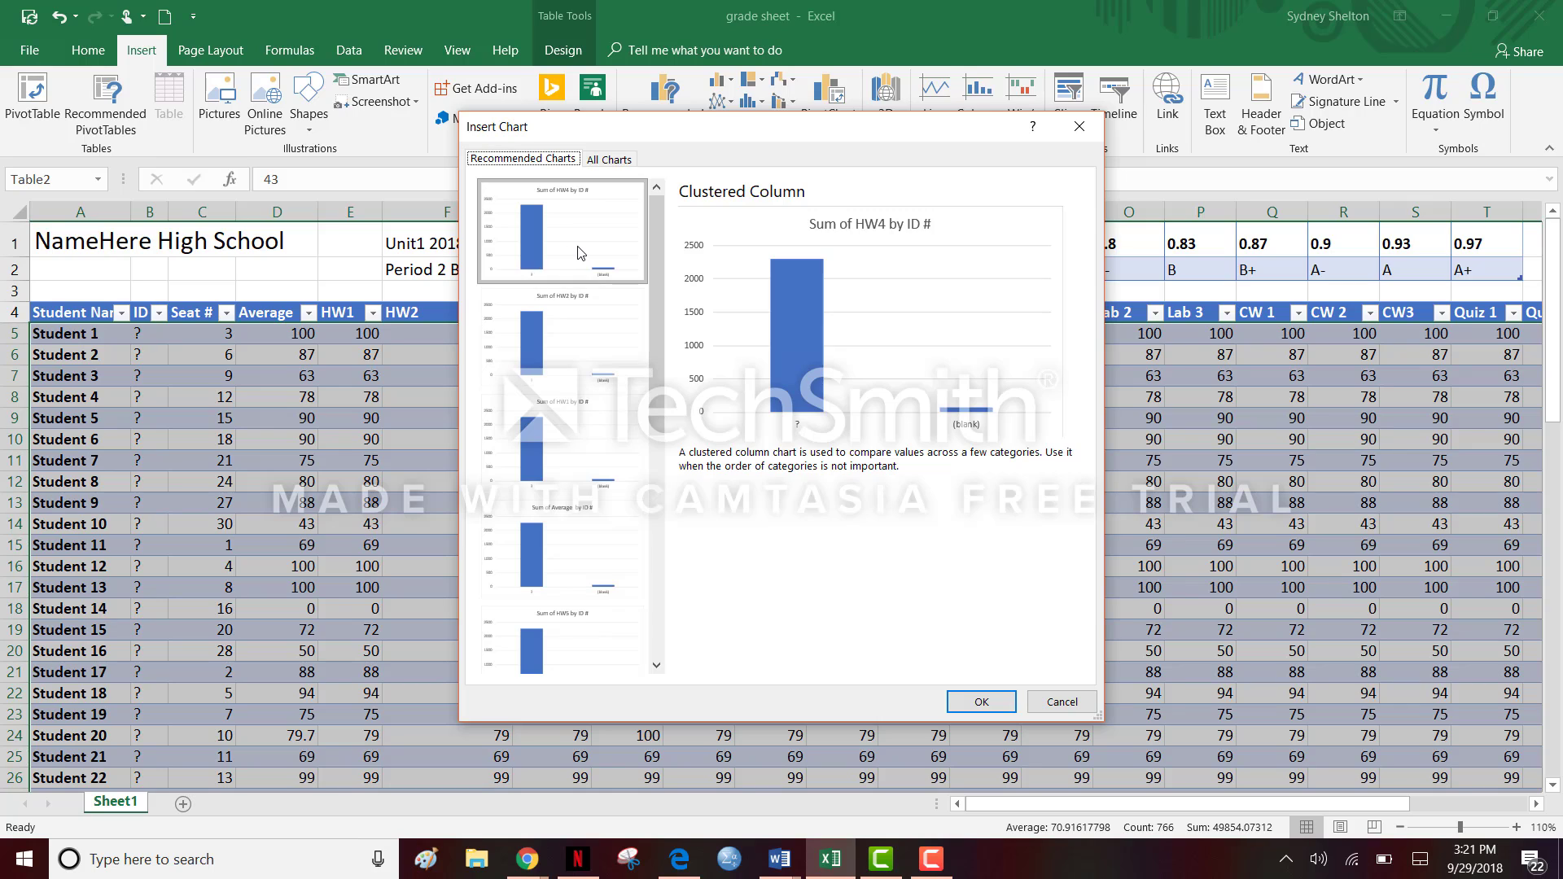
{"action": "left_click", "coordinate": [590, 349]}
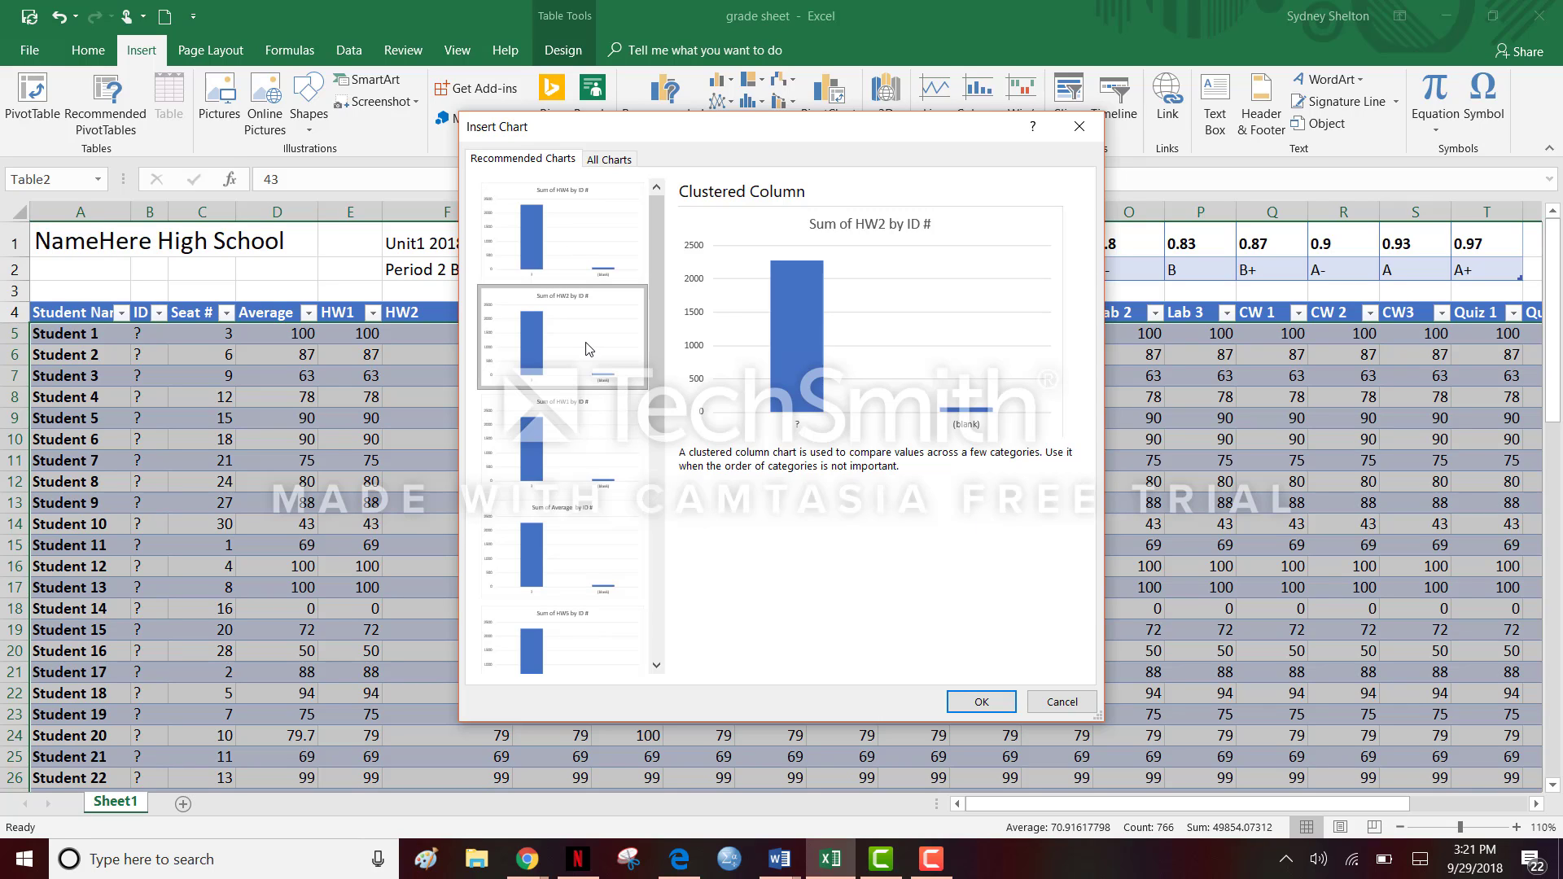
{"action": "left_click", "coordinate": [581, 443]}
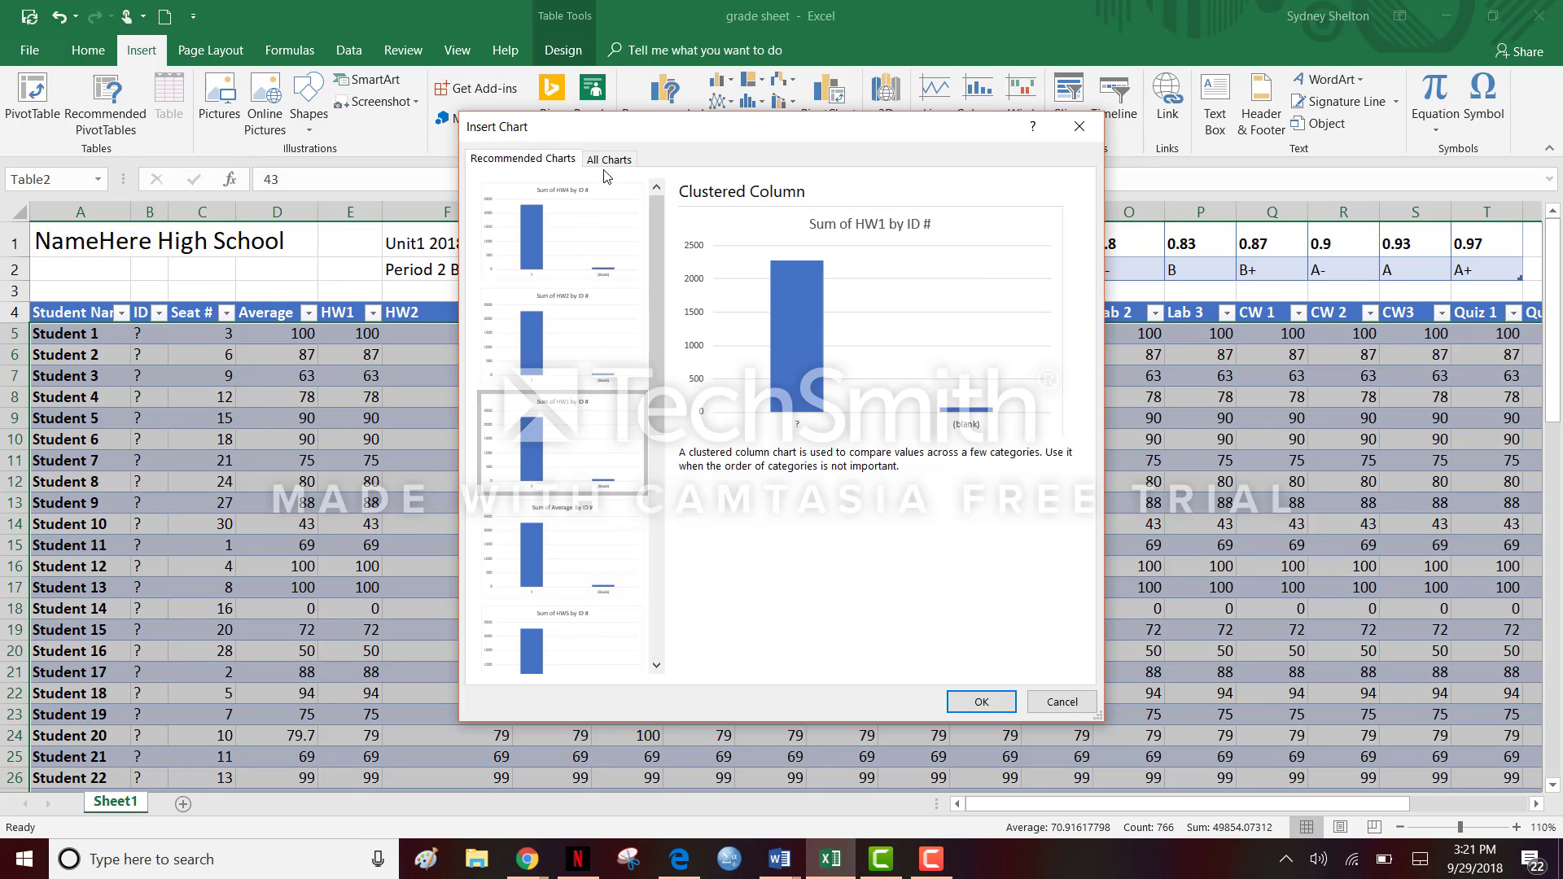
{"action": "scroll", "coordinate": [666, 596], "scroll_direction": "down", "scroll_amount": 4}
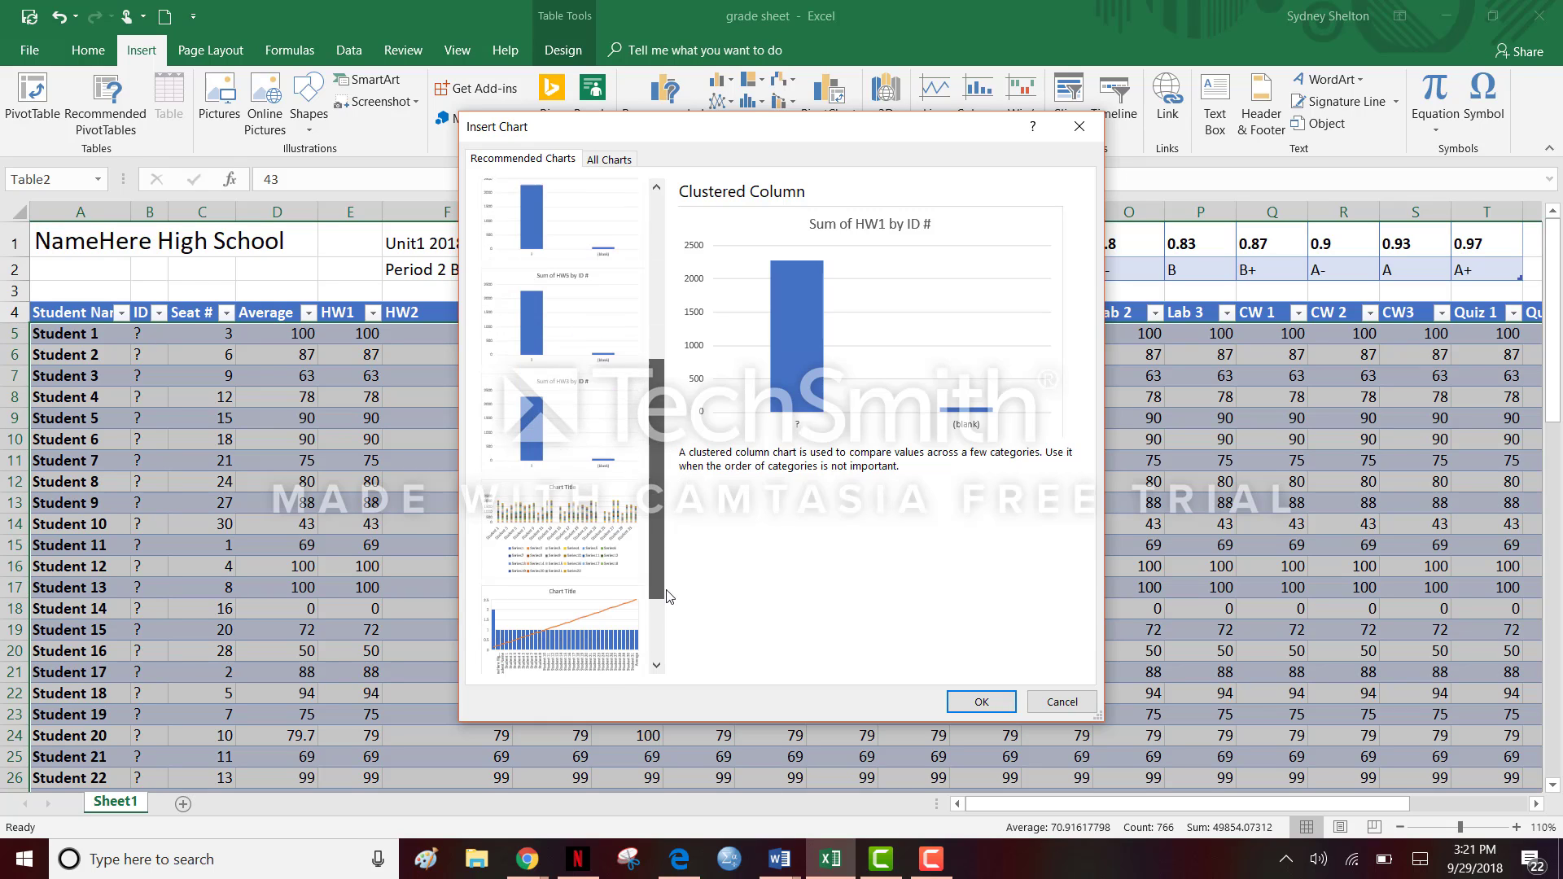
Compare the Stacked Column and Pareto recommendations and insert the Stacked Column chart of the grade table
{"action": "left_click", "coordinate": [561, 517]}
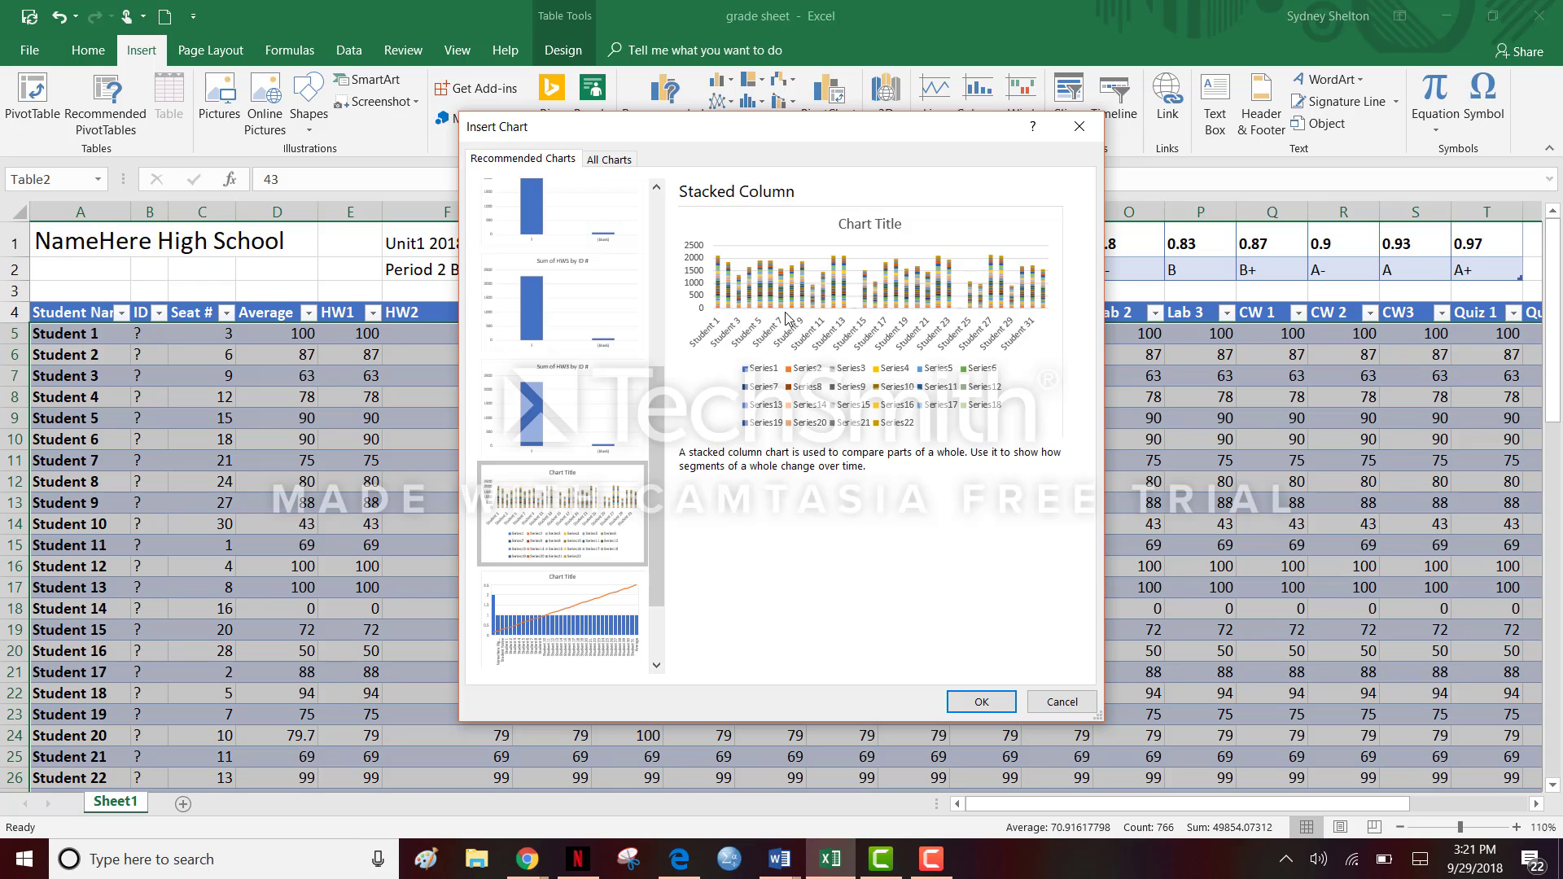
{"action": "left_click", "coordinate": [608, 609]}
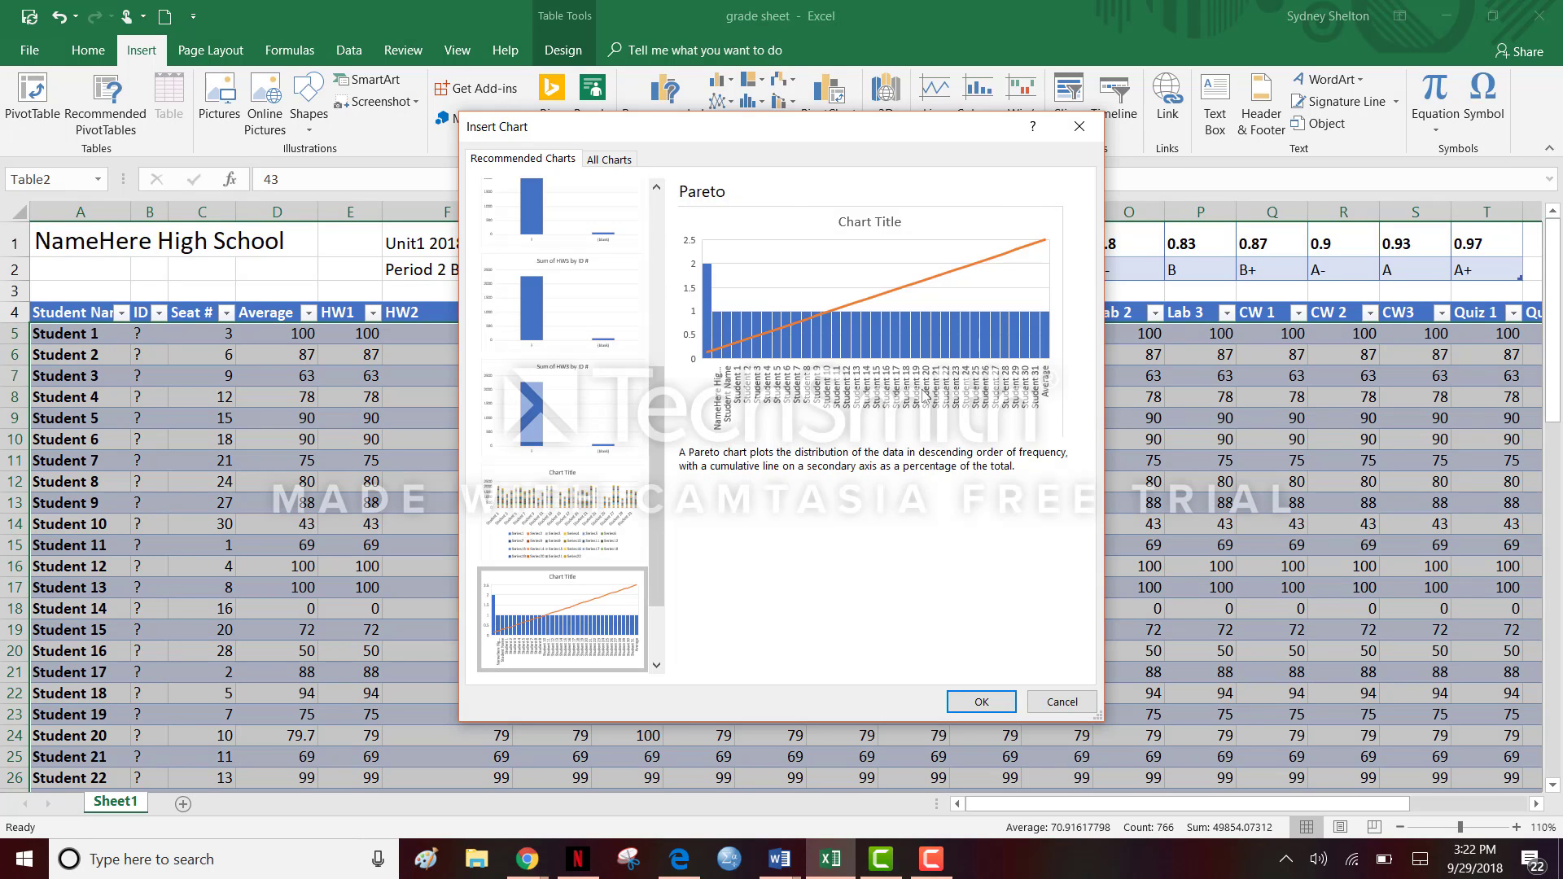
{"action": "left_click", "coordinate": [617, 501]}
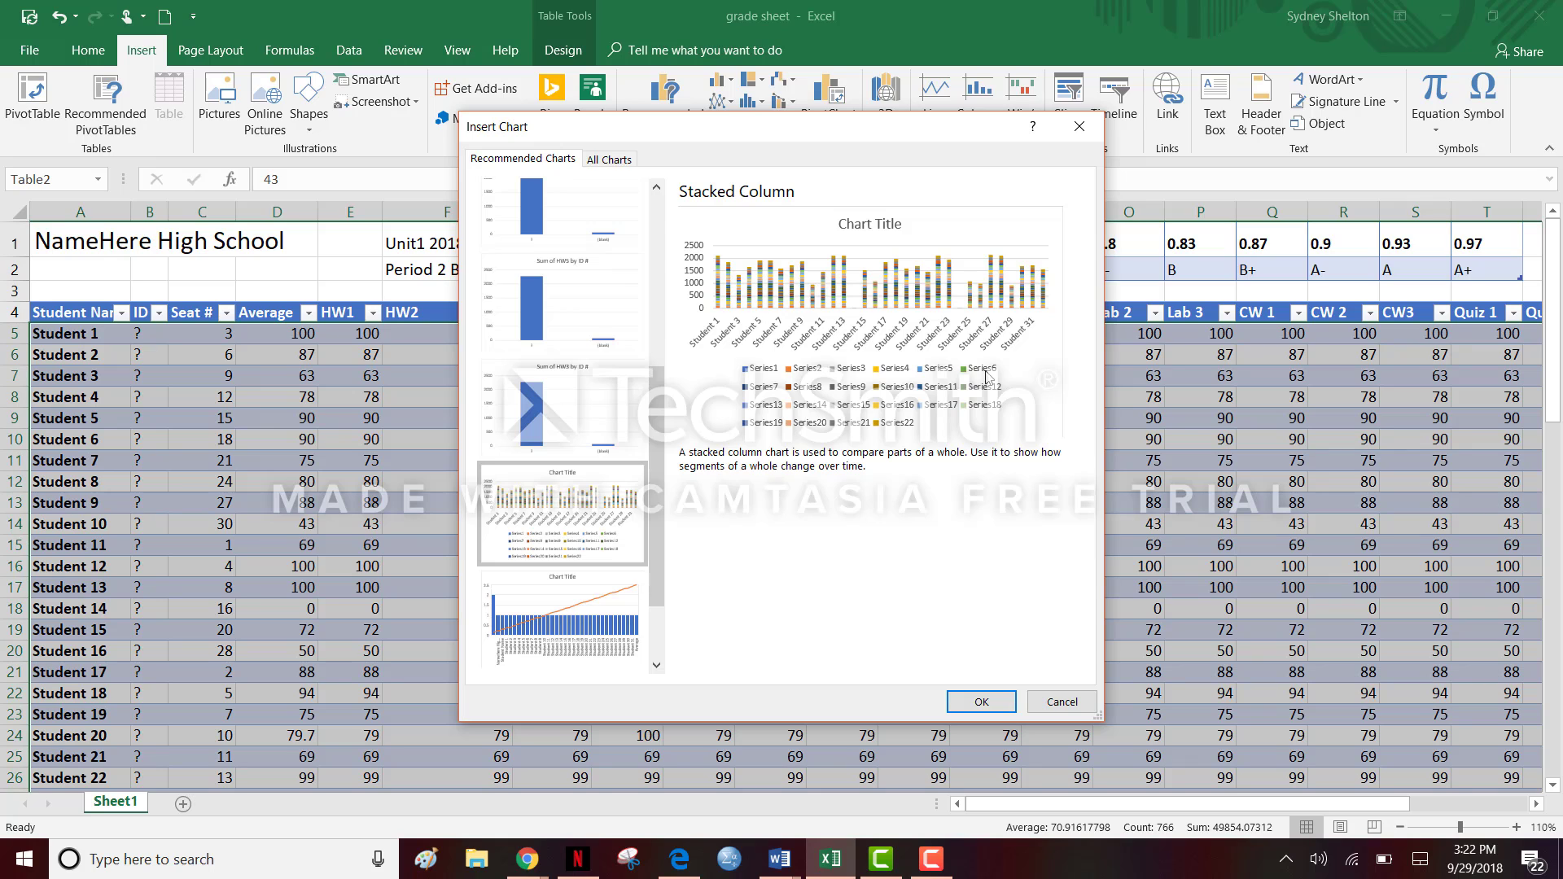
{"action": "left_click", "coordinate": [981, 700]}
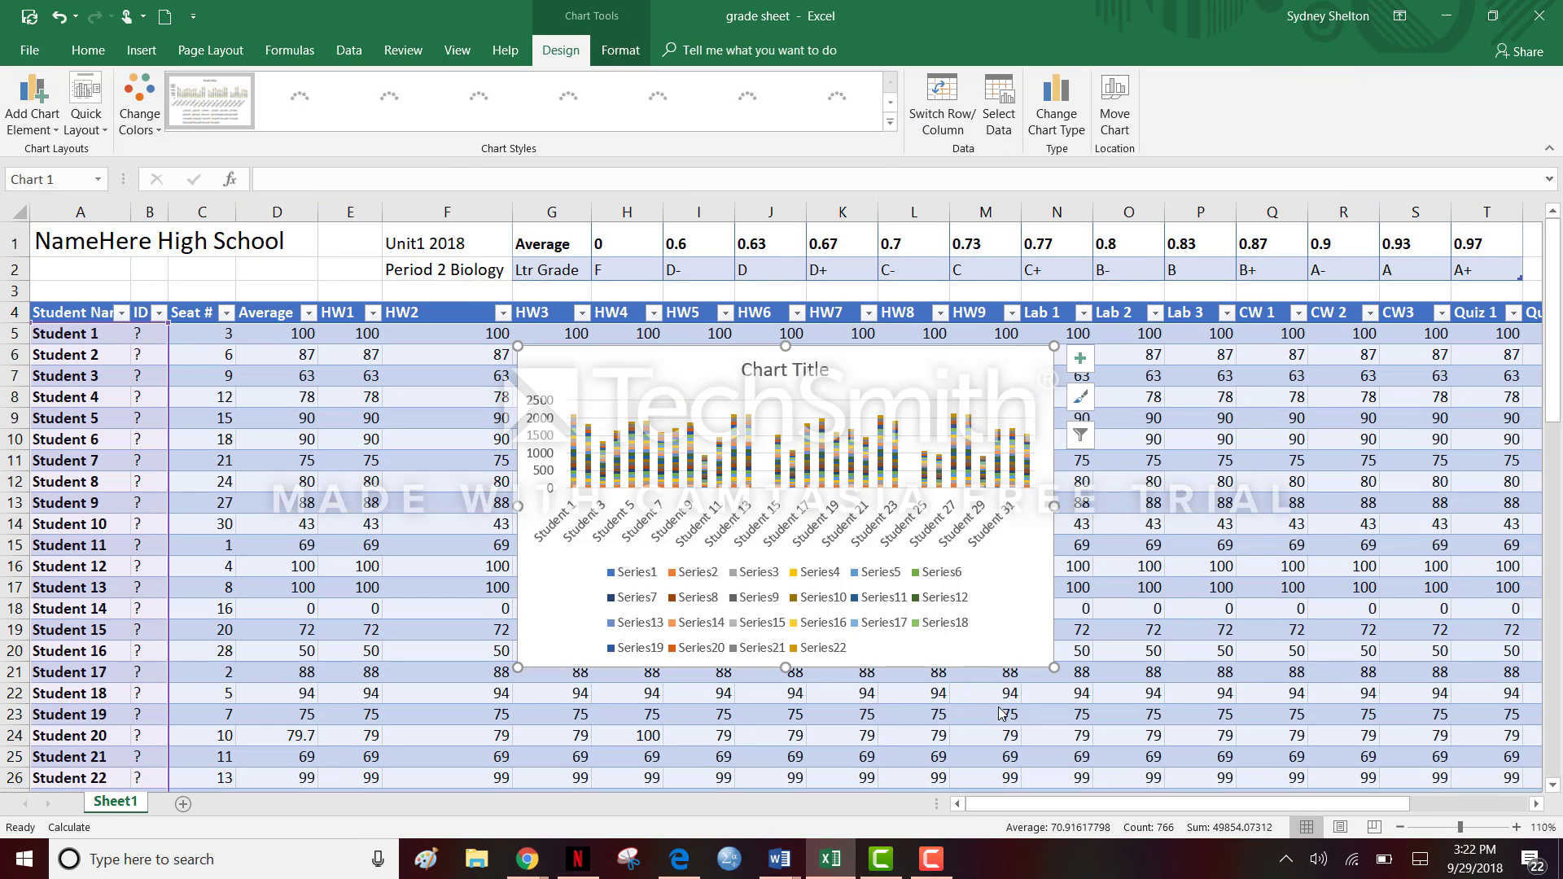
Add axis titles to the stacked column chart and browse its available chart styles
{"action": "left_click", "coordinate": [643, 580]}
{"action": "left_click", "coordinate": [643, 579]}
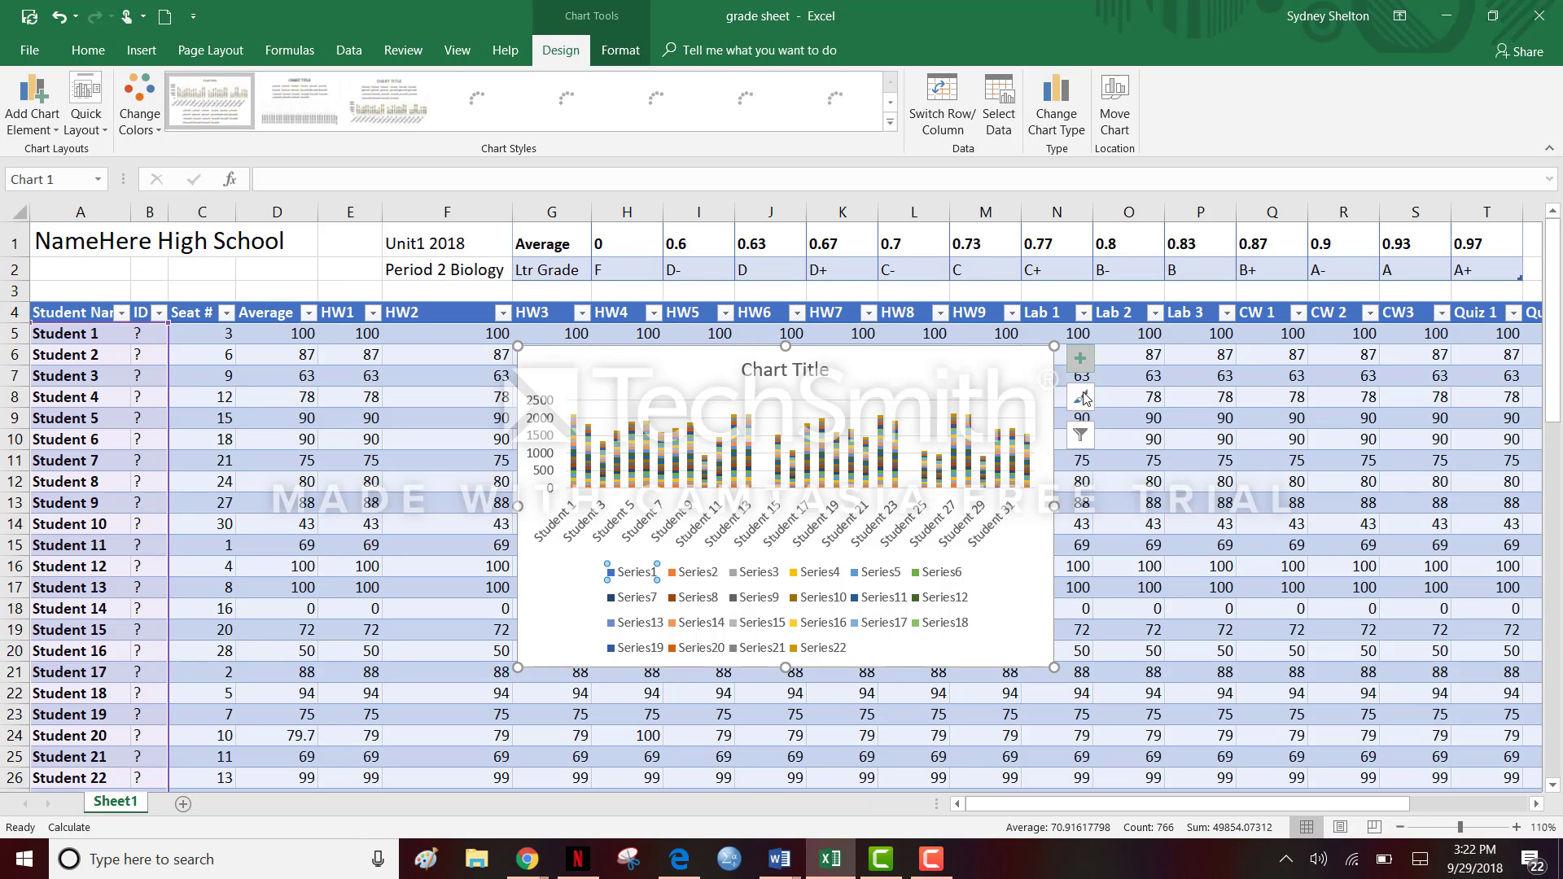
{"action": "left_click", "coordinate": [1080, 359]}
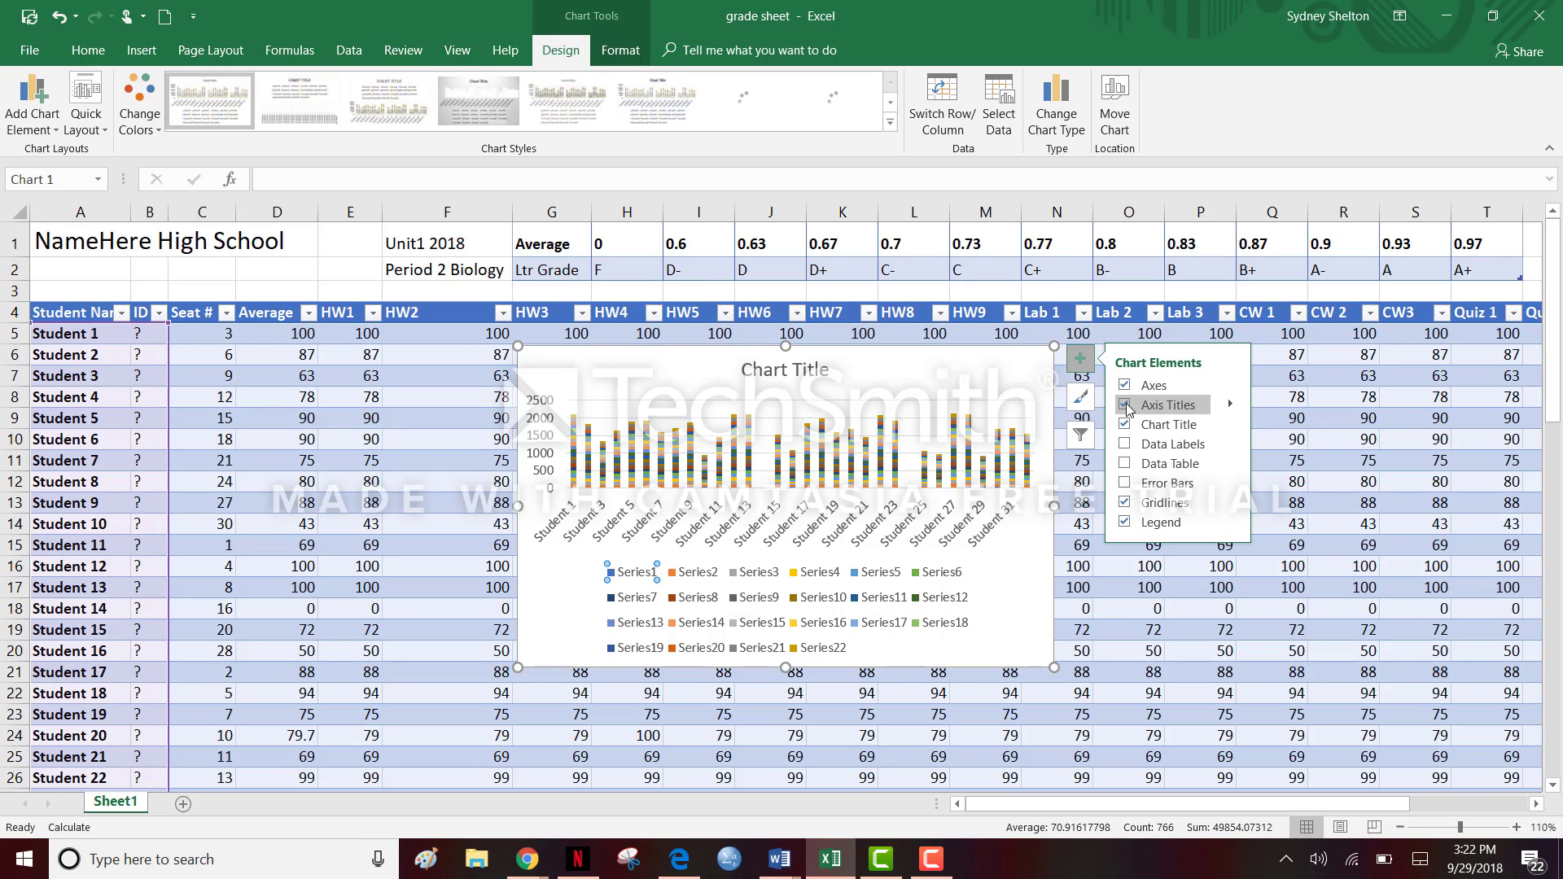
{"action": "left_click", "coordinate": [1125, 405]}
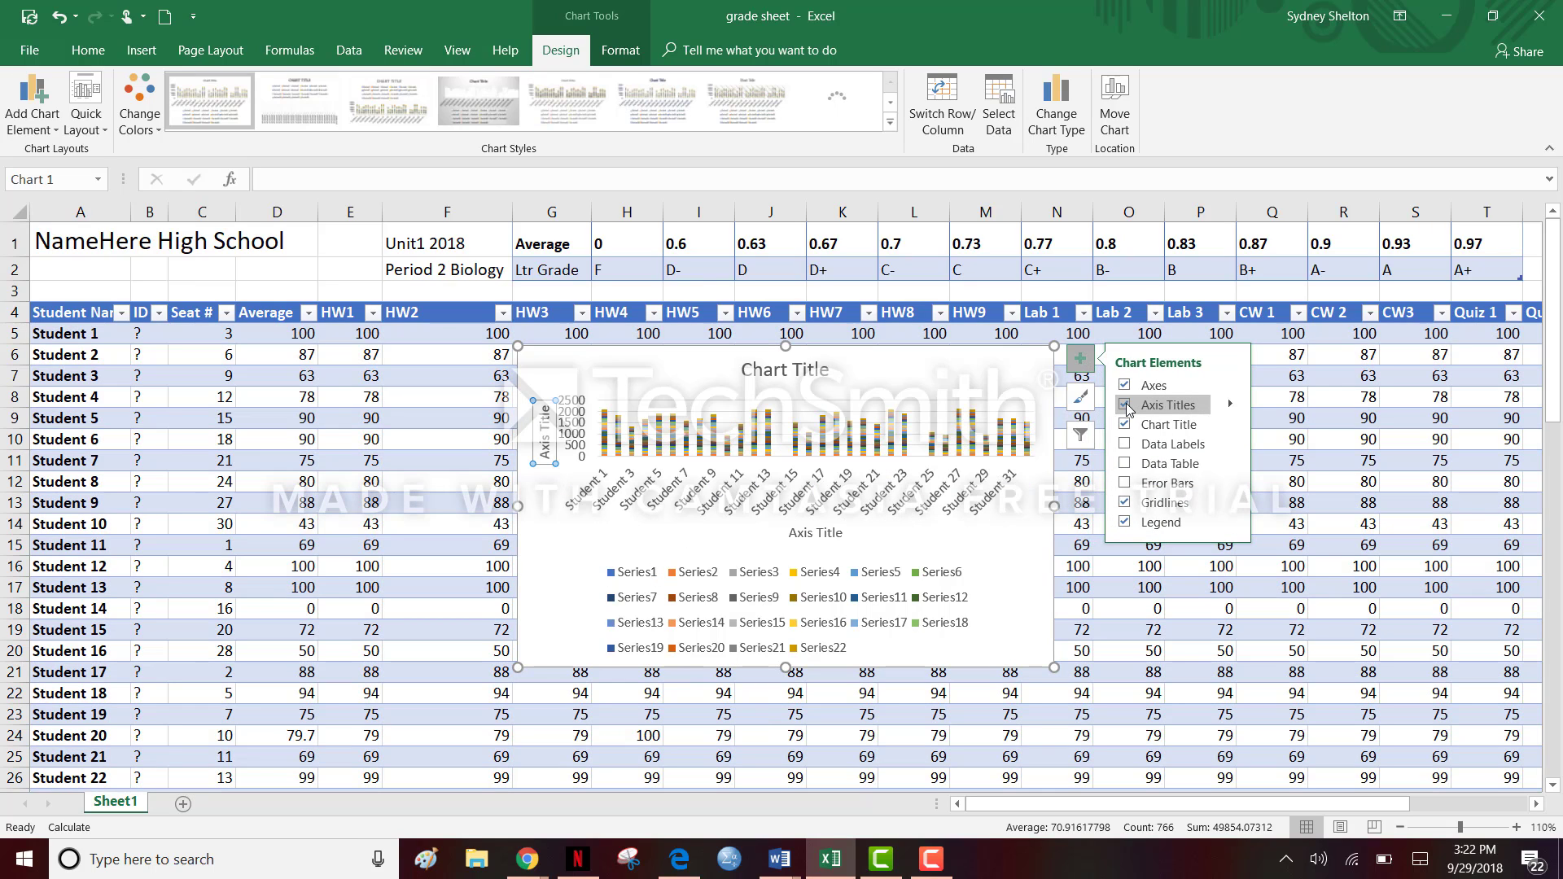
{"action": "left_click", "coordinate": [1125, 481]}
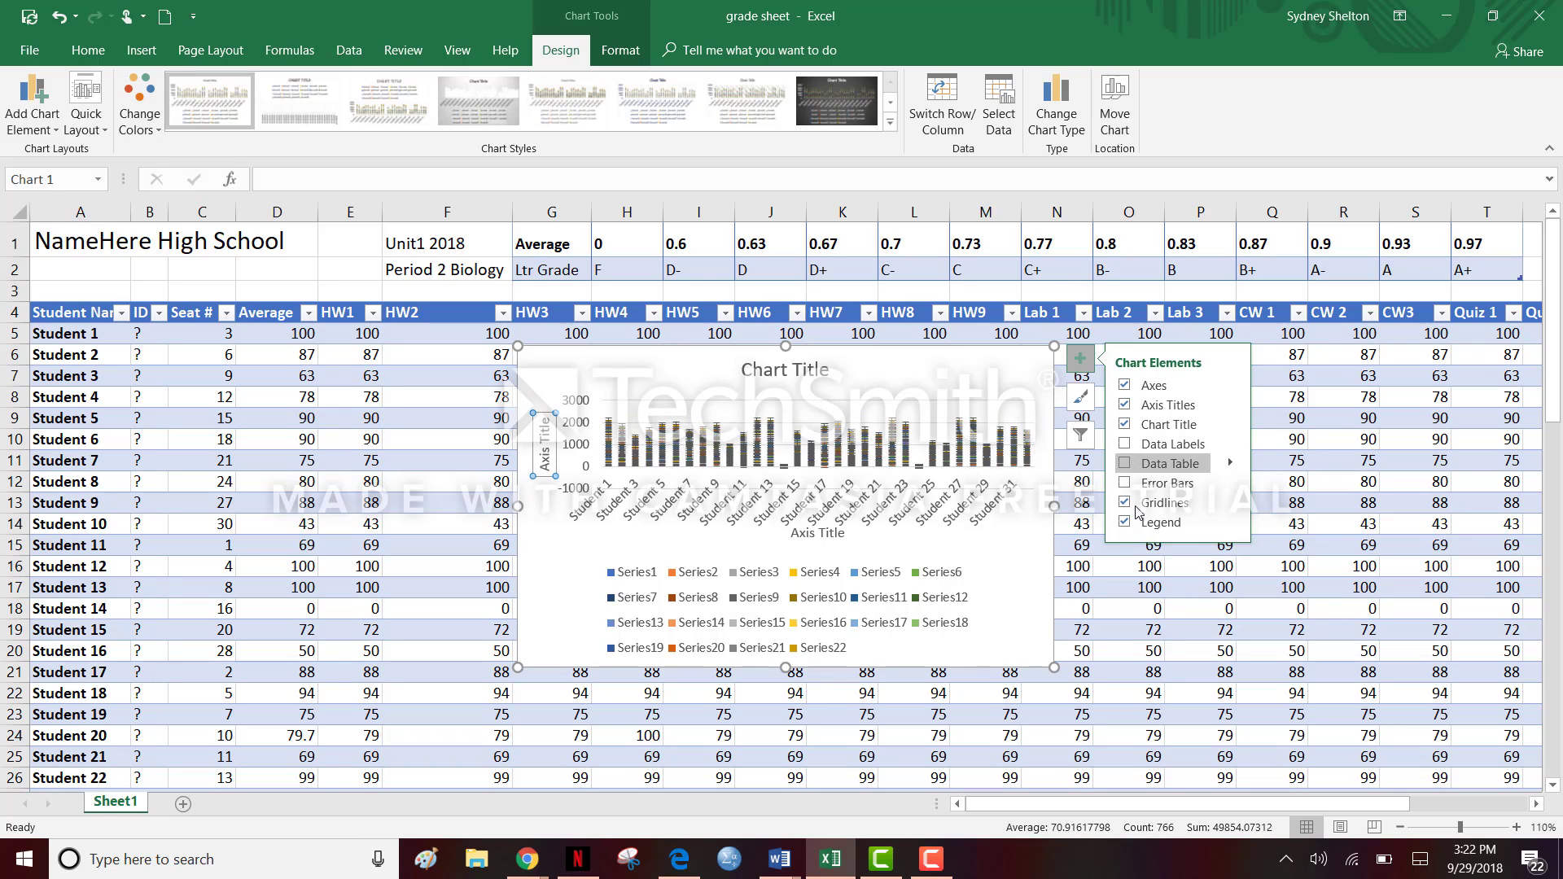
{"action": "left_click", "coordinate": [1080, 397]}
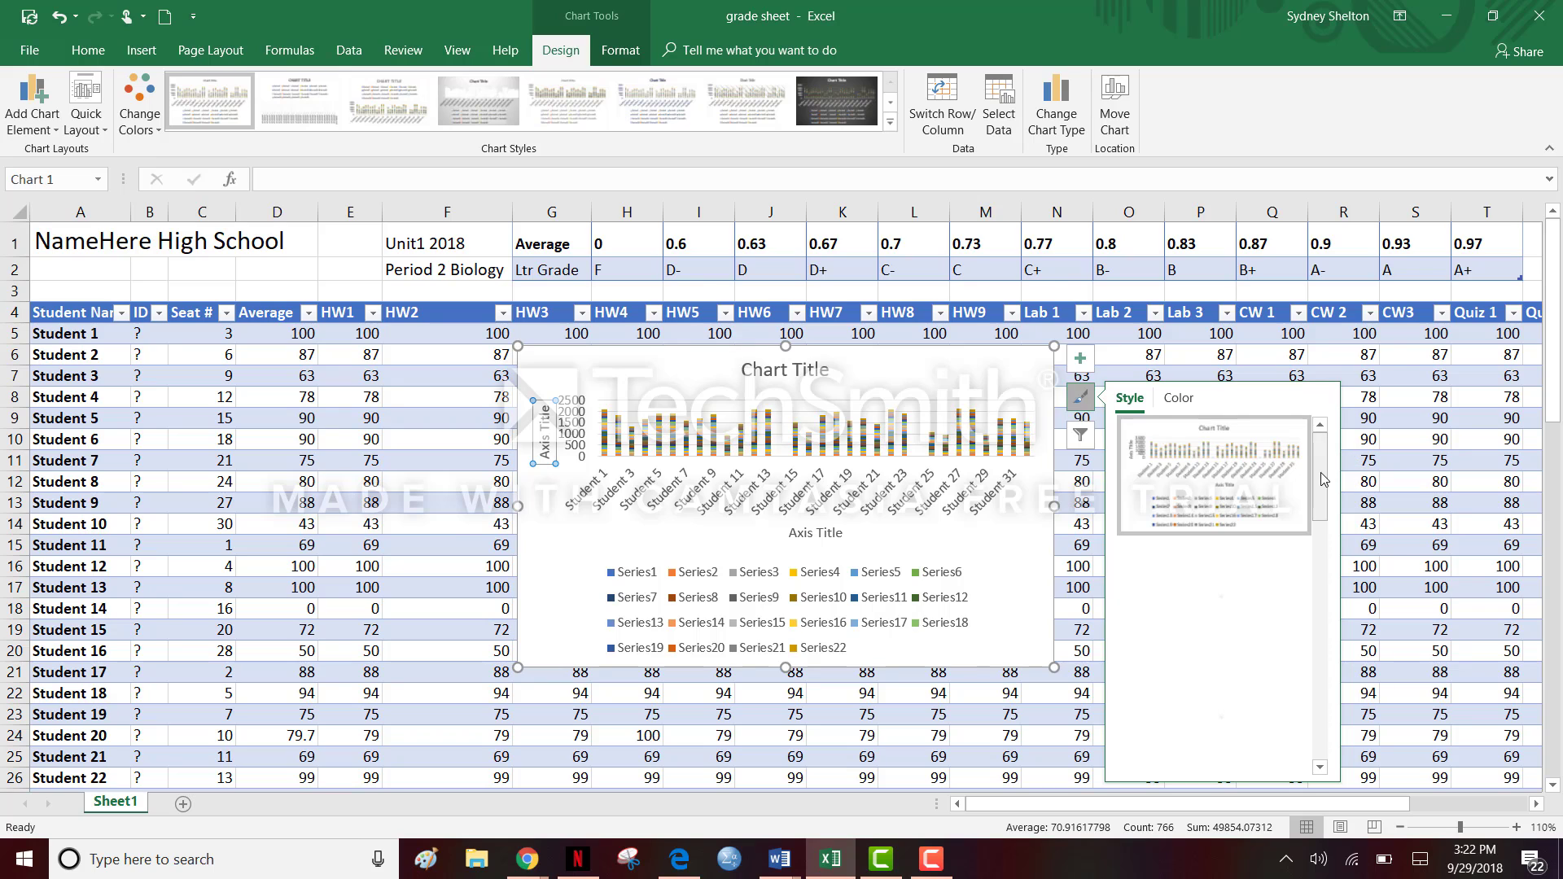
{"action": "scroll", "coordinate": [1323, 515], "scroll_direction": "down", "scroll_amount": 3}
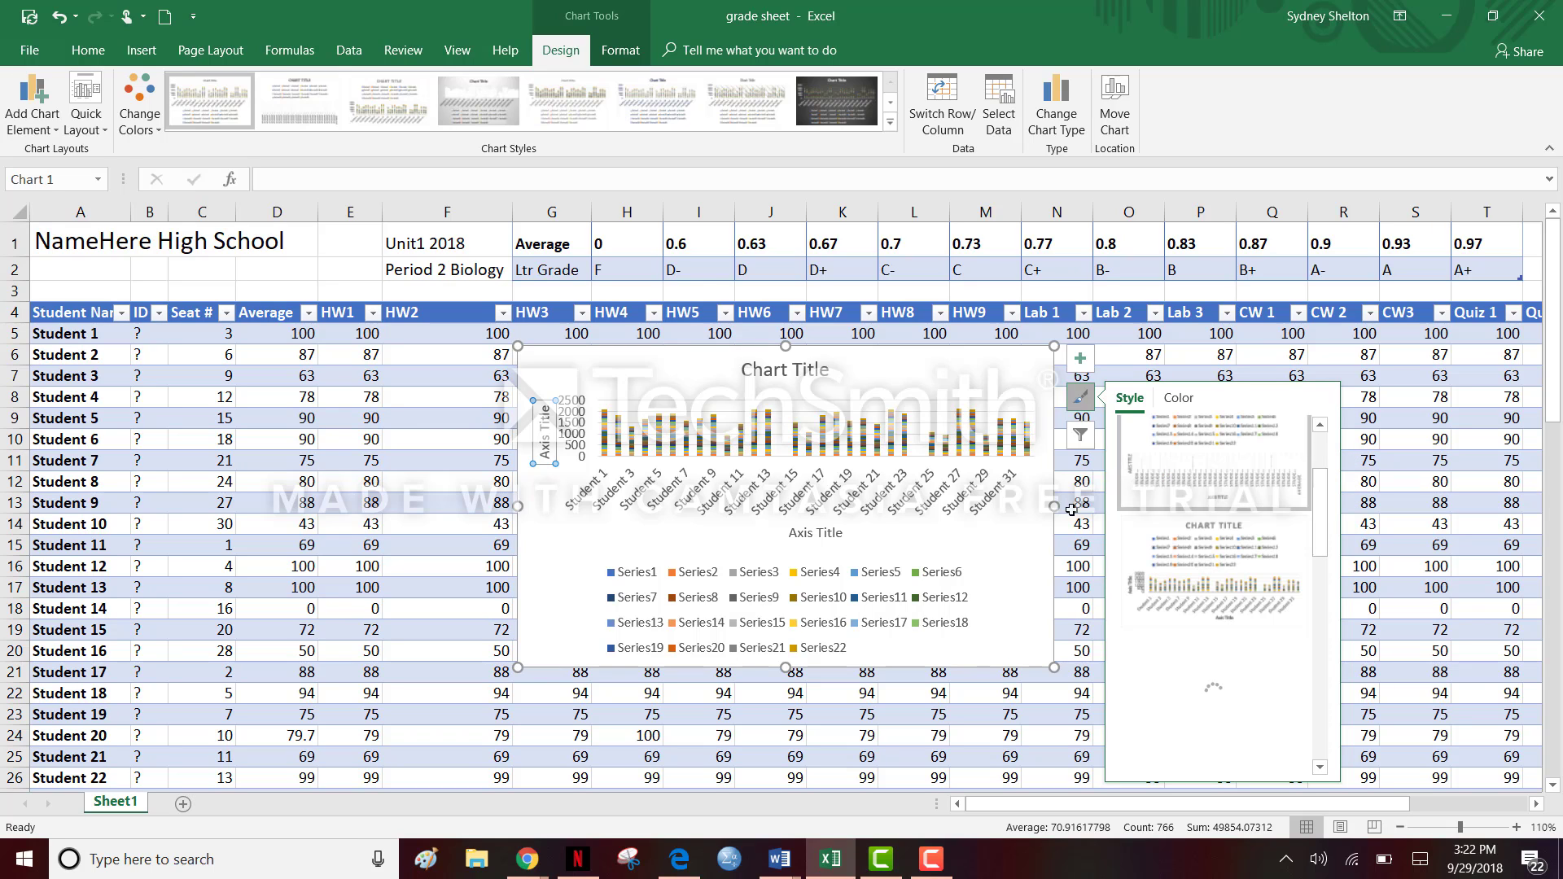
Delete the stacked column chart and re-enter 63 as Student 3's HW8 score
{"action": "left_click", "coordinate": [956, 379]}
{"action": "key", "text": "Delete"}
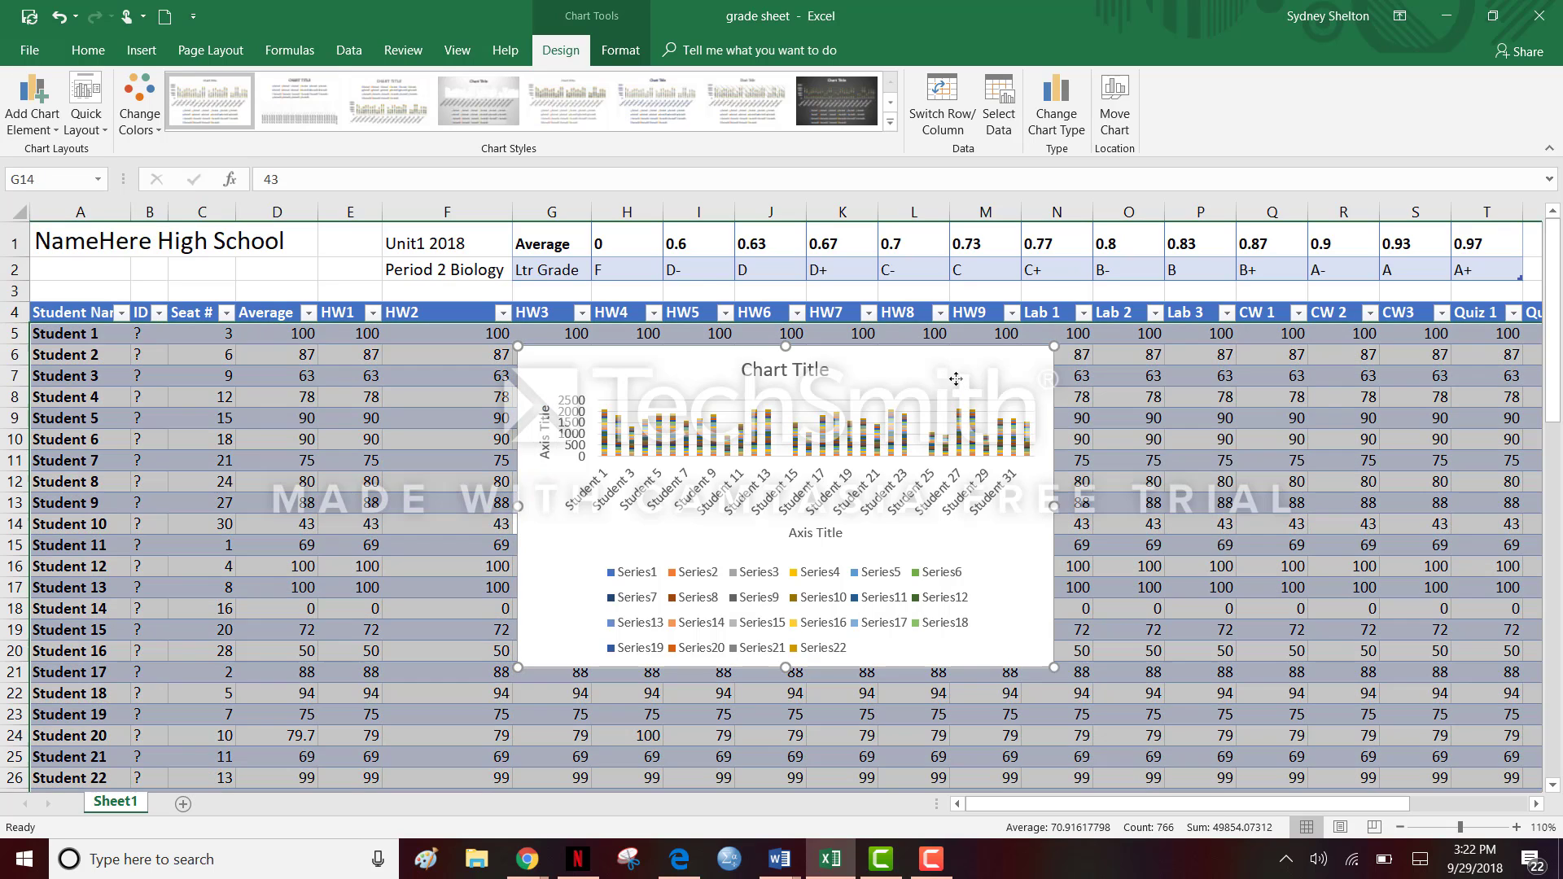
{"action": "left_click", "coordinate": [940, 379]}
{"action": "key", "text": "BackSpace"}
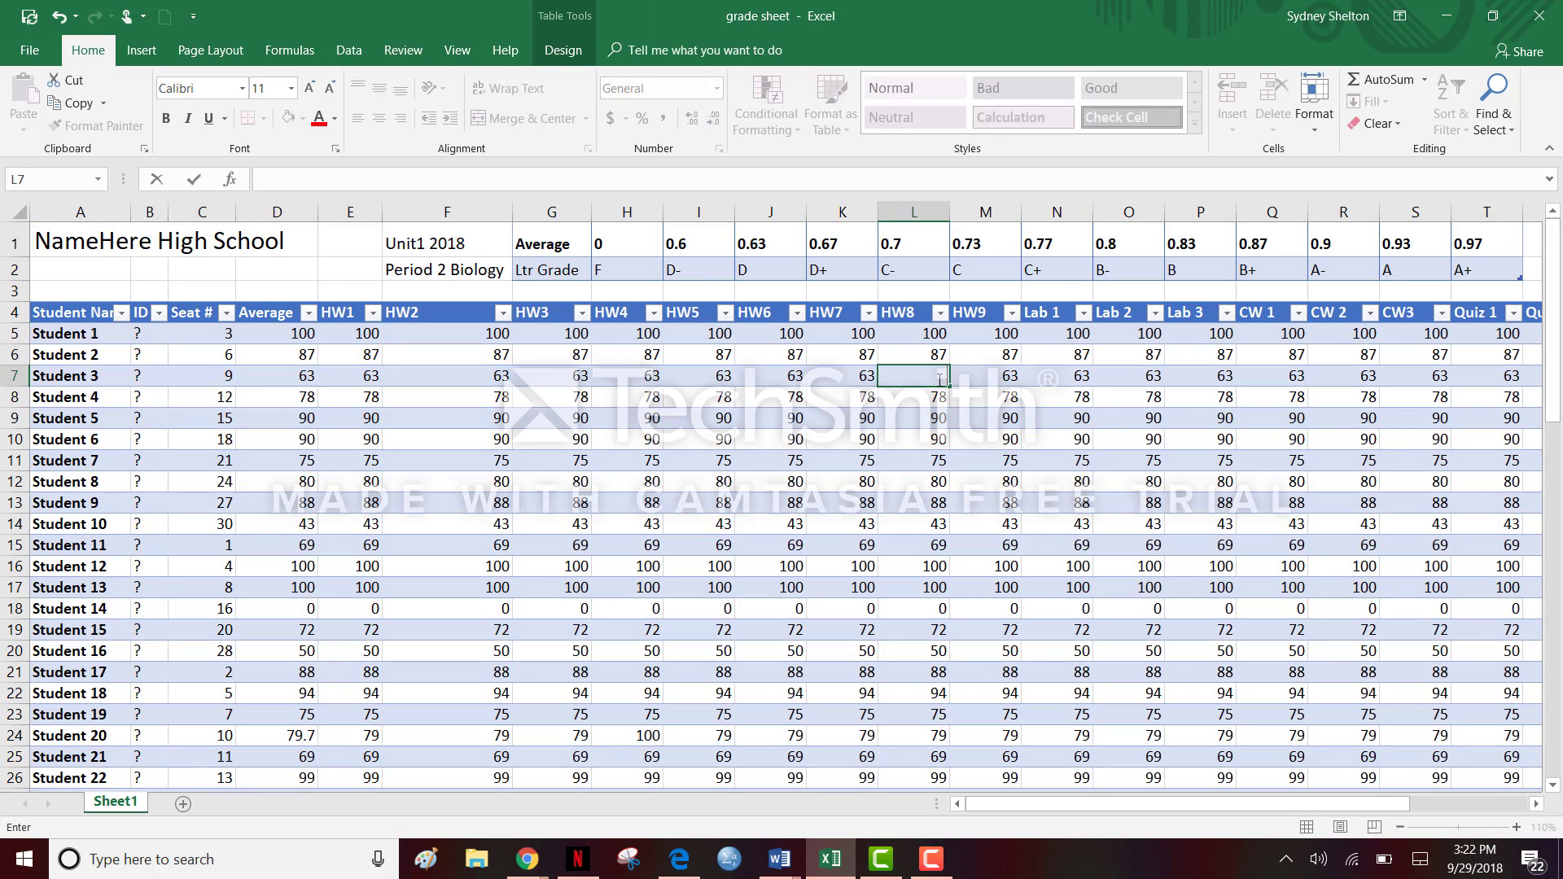
{"action": "type", "text": "63"}
{"action": "left_click", "coordinate": [943, 458]}
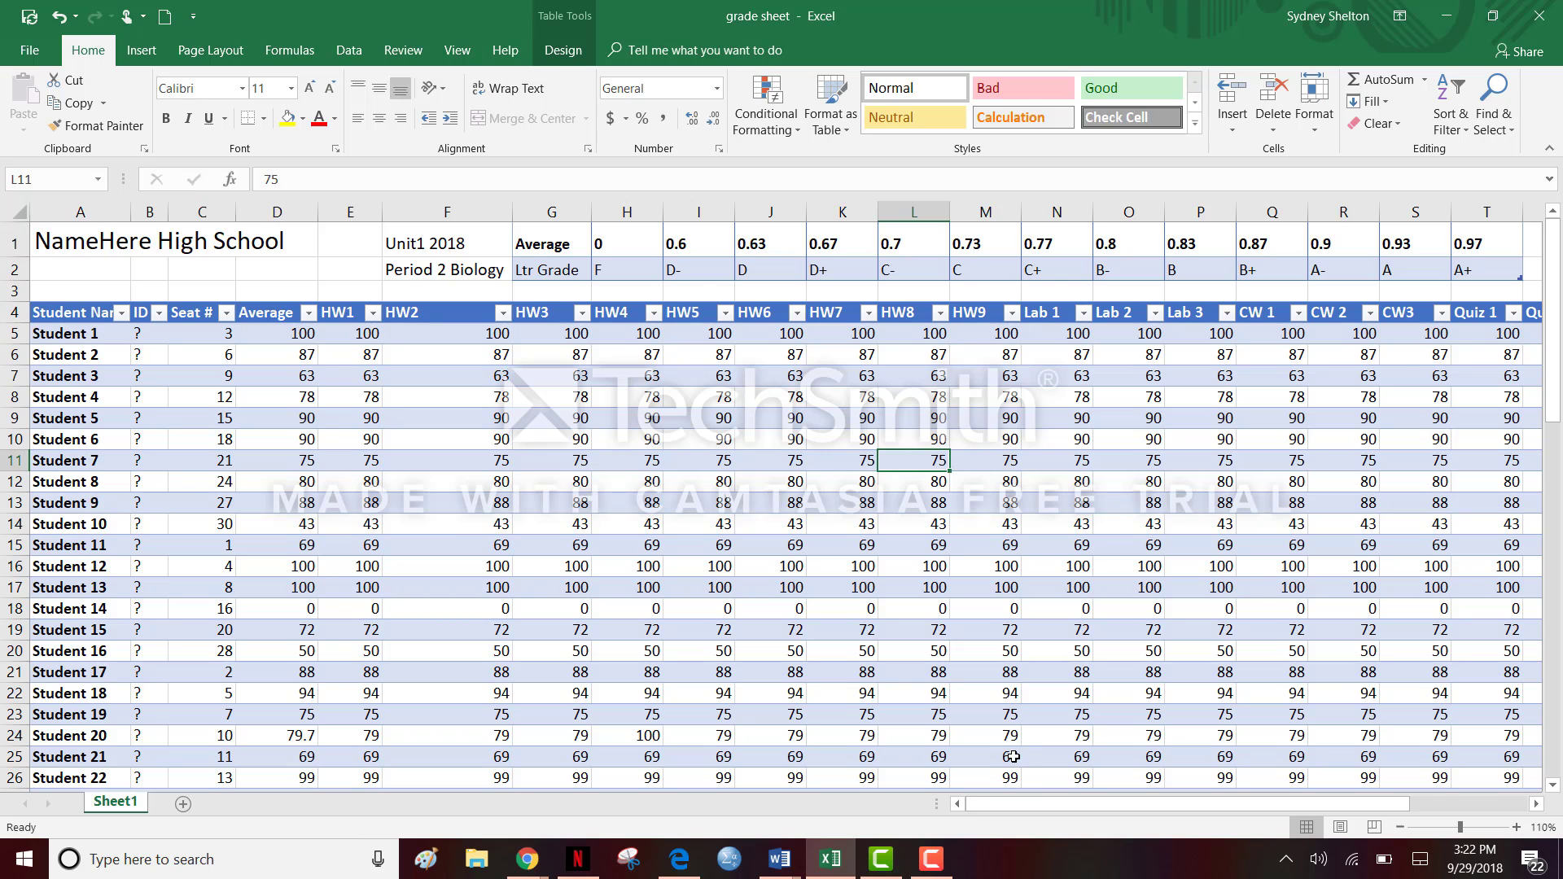
Examine the Average row at the end of the grade table and the Lab 3 PivotTable beneath it
{"action": "left_click_drag", "start_coordinate": [1077, 808], "coordinate": [1154, 814]}
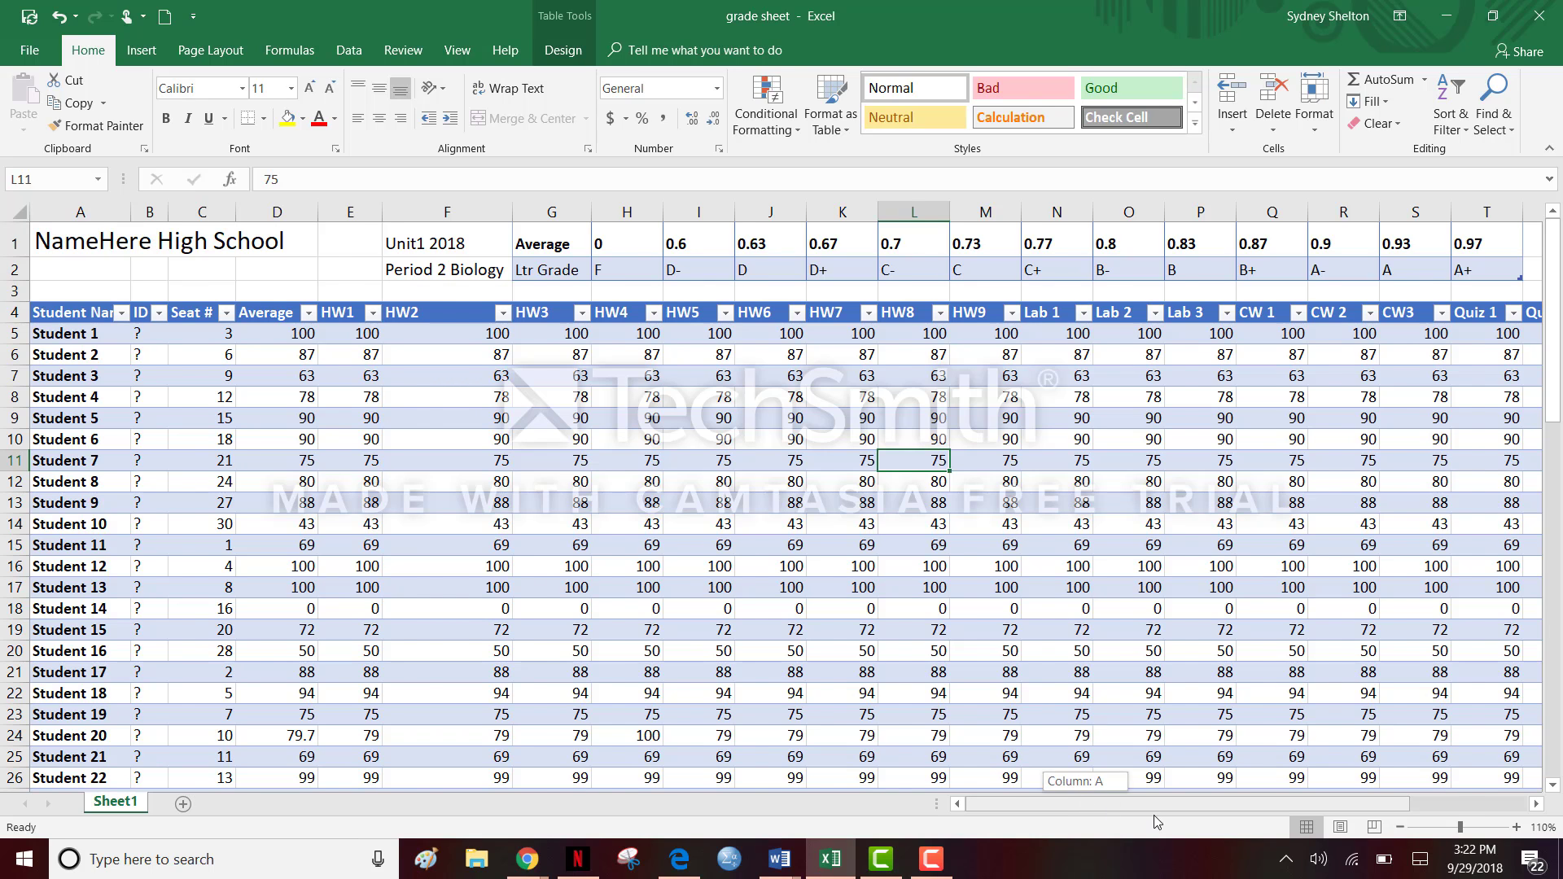
{"action": "left_click", "coordinate": [1554, 495]}
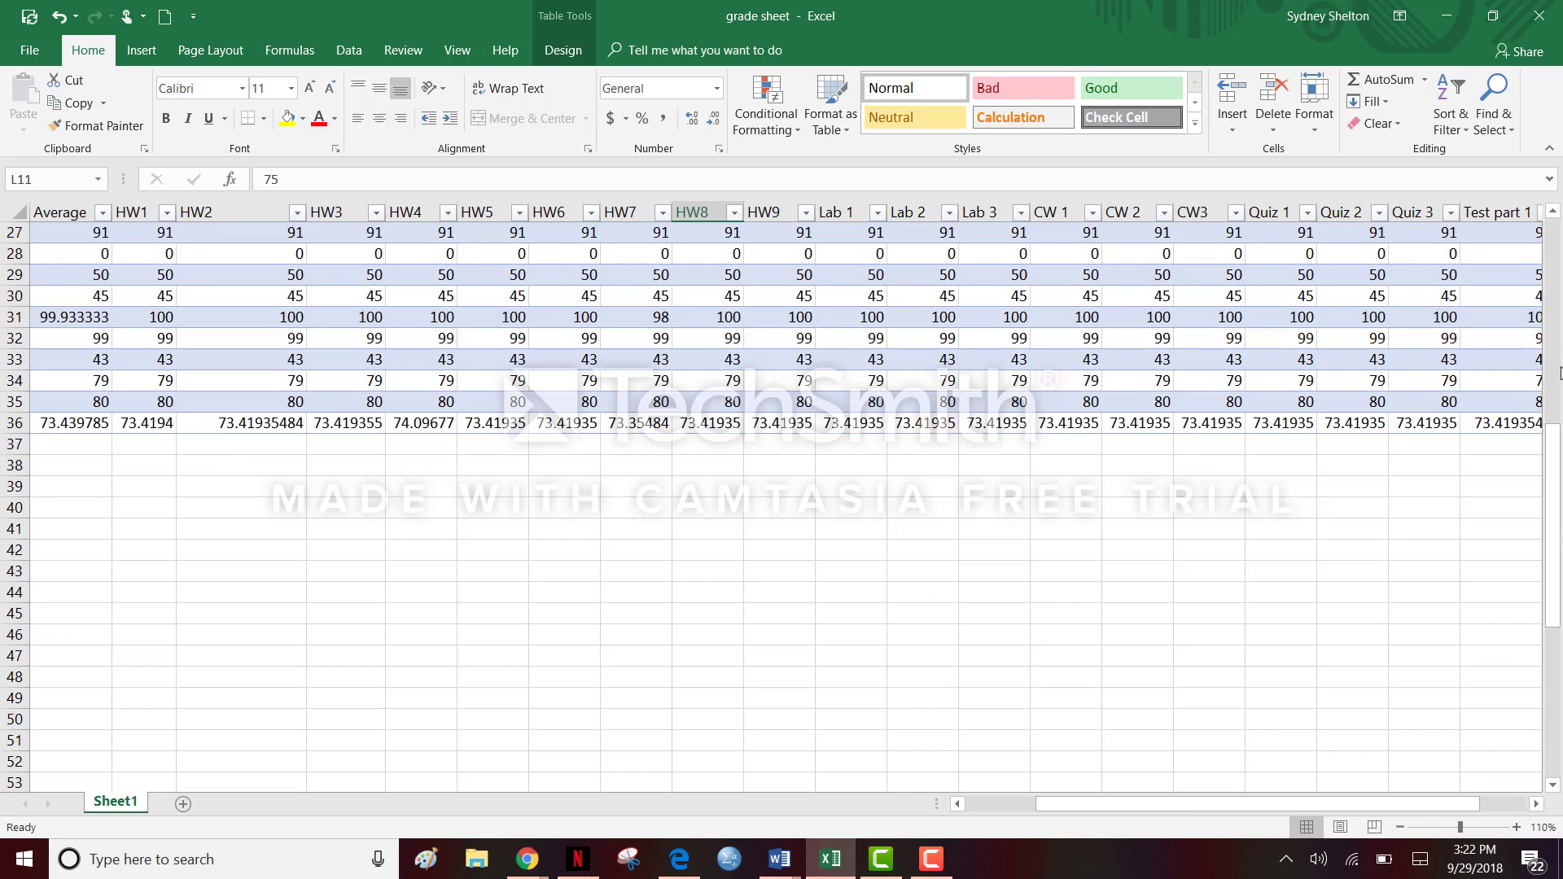
{"action": "left_click_drag", "start_coordinate": [1558, 492], "coordinate": [1048, 814]}
{"action": "left_click", "coordinate": [214, 694]}
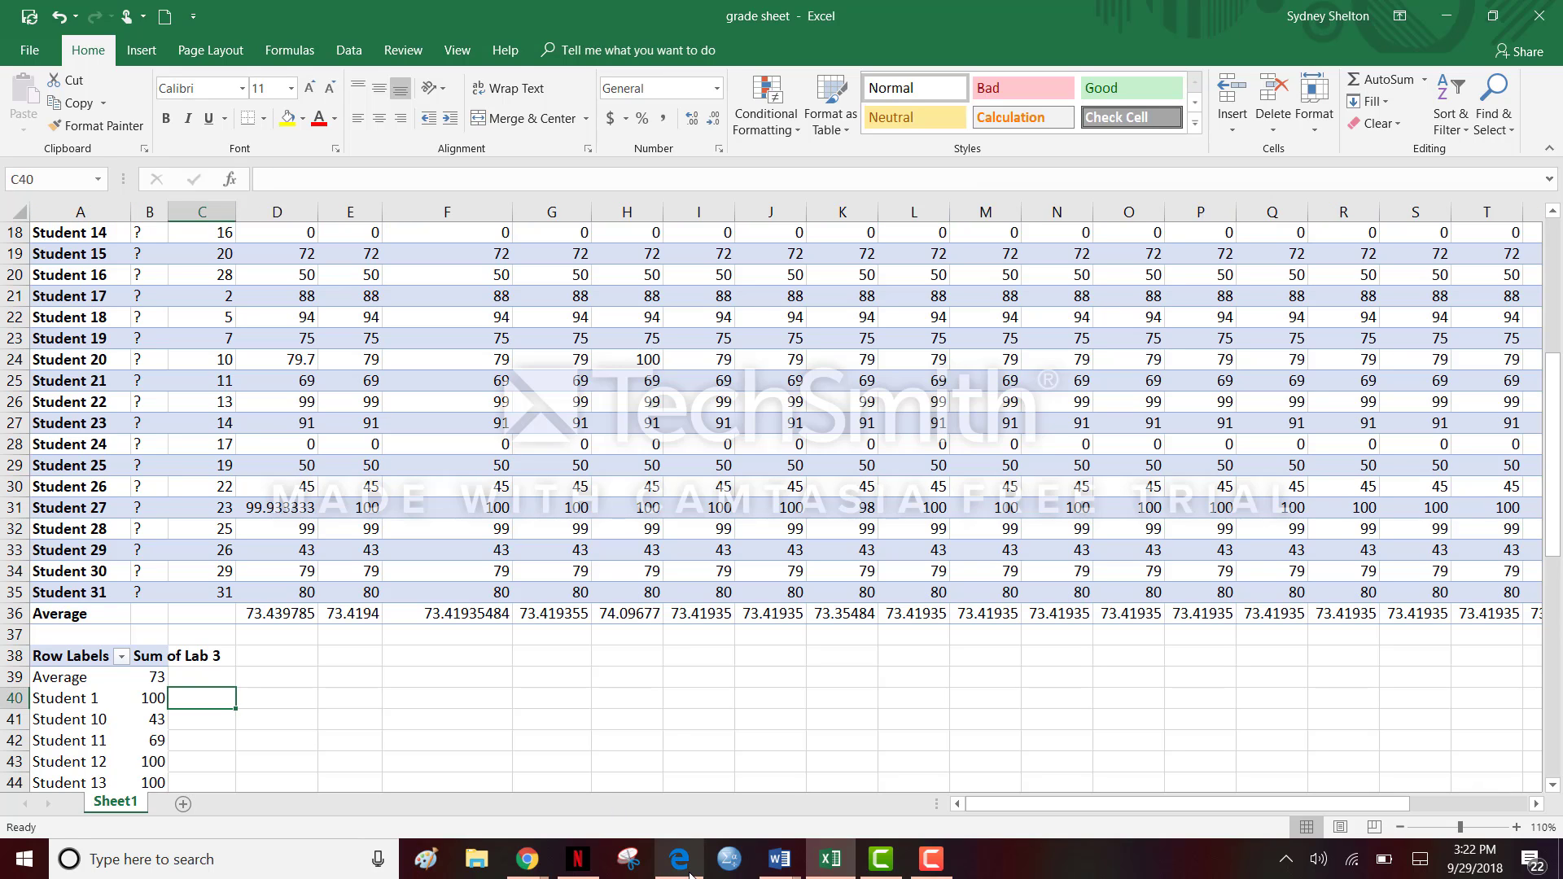
{"action": "mouse_move", "coordinate": [932, 861]}
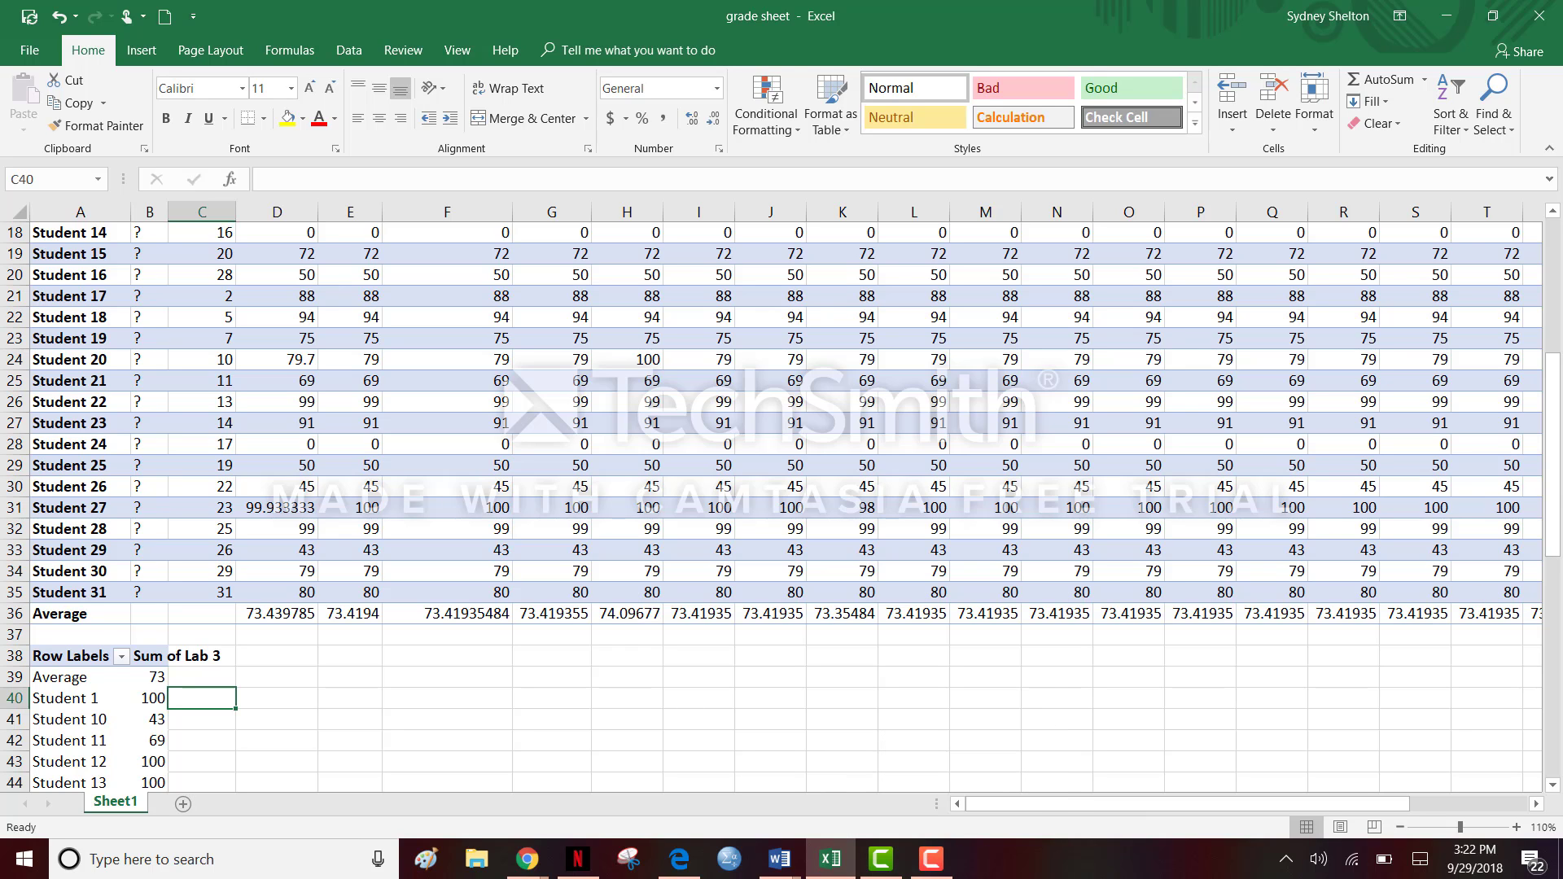
{"action": "left_click_drag", "start_coordinate": [1556, 484], "coordinate": [1558, 240]}
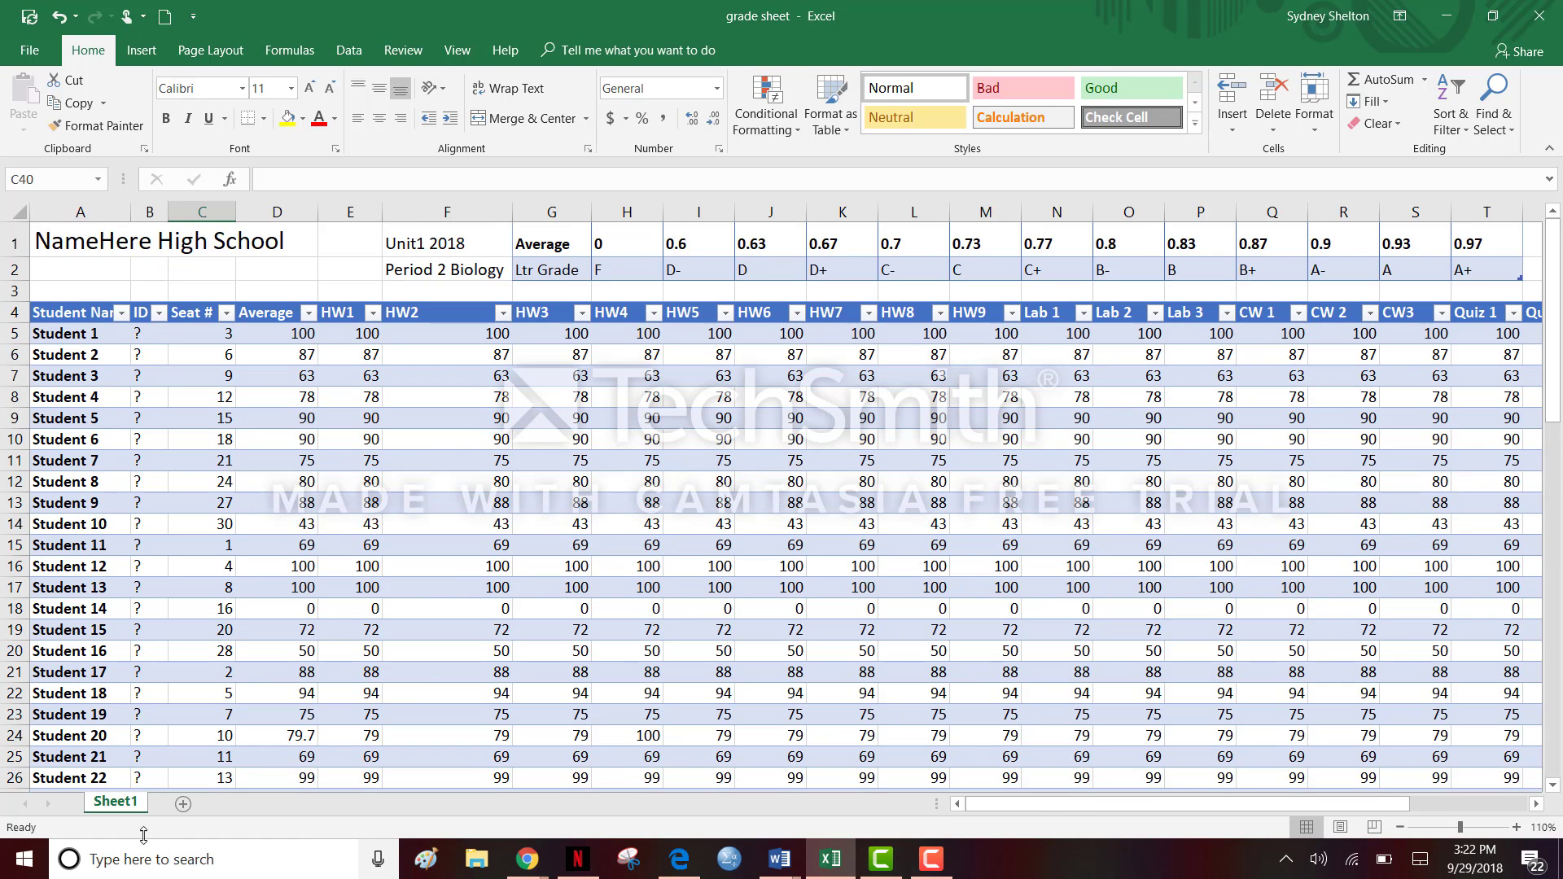
Add a new blank worksheet and place Sheet1 before Sheet2 in grade sheet.xlsx
{"action": "left_click", "coordinate": [184, 804]}
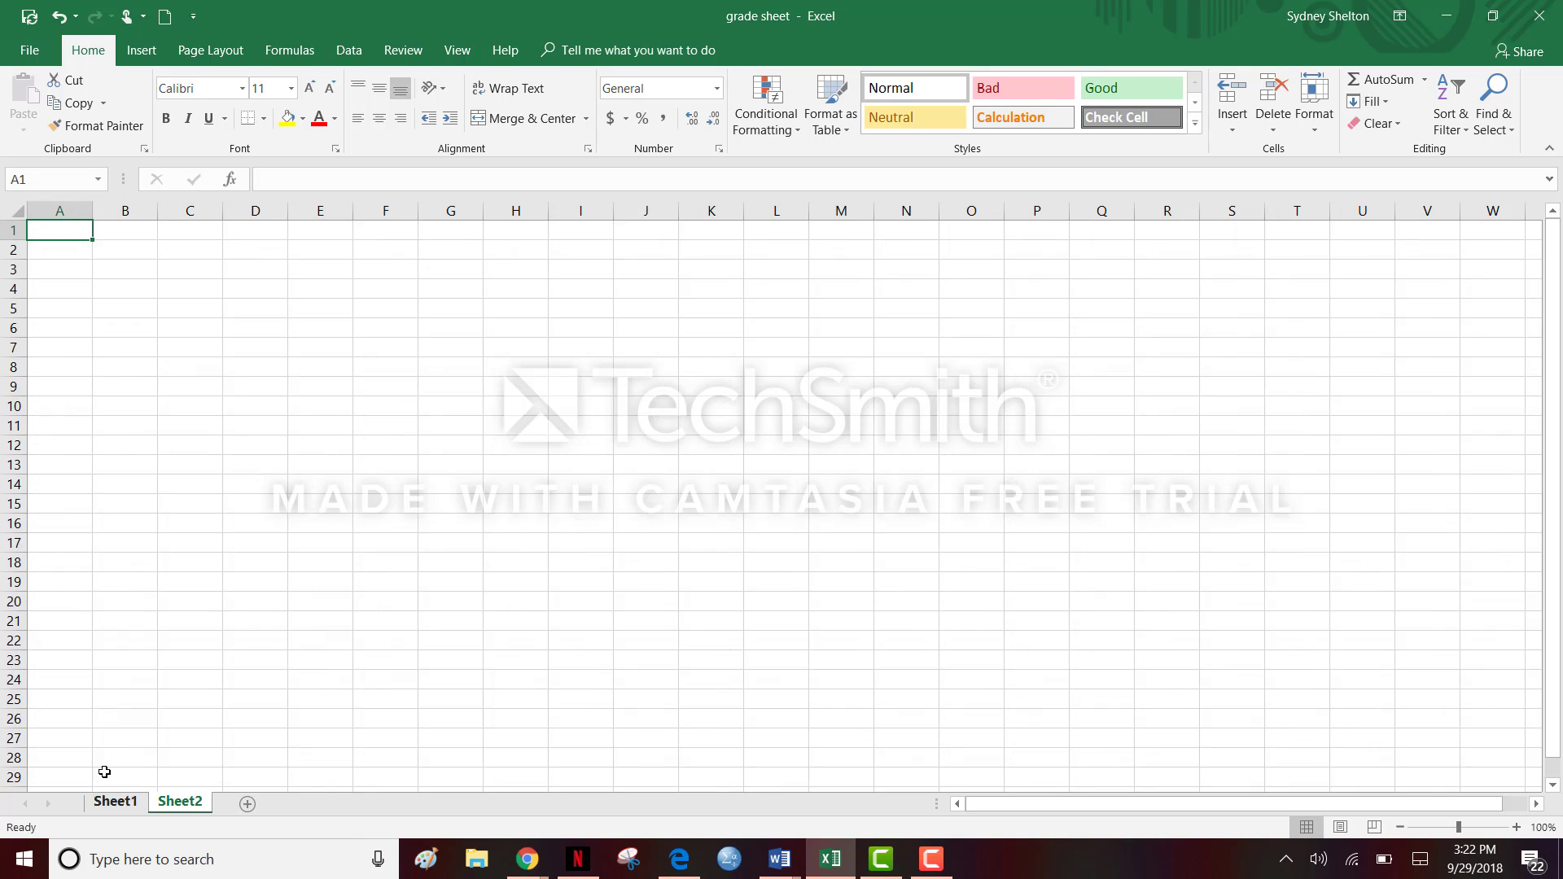
{"action": "right_click", "coordinate": [119, 806]}
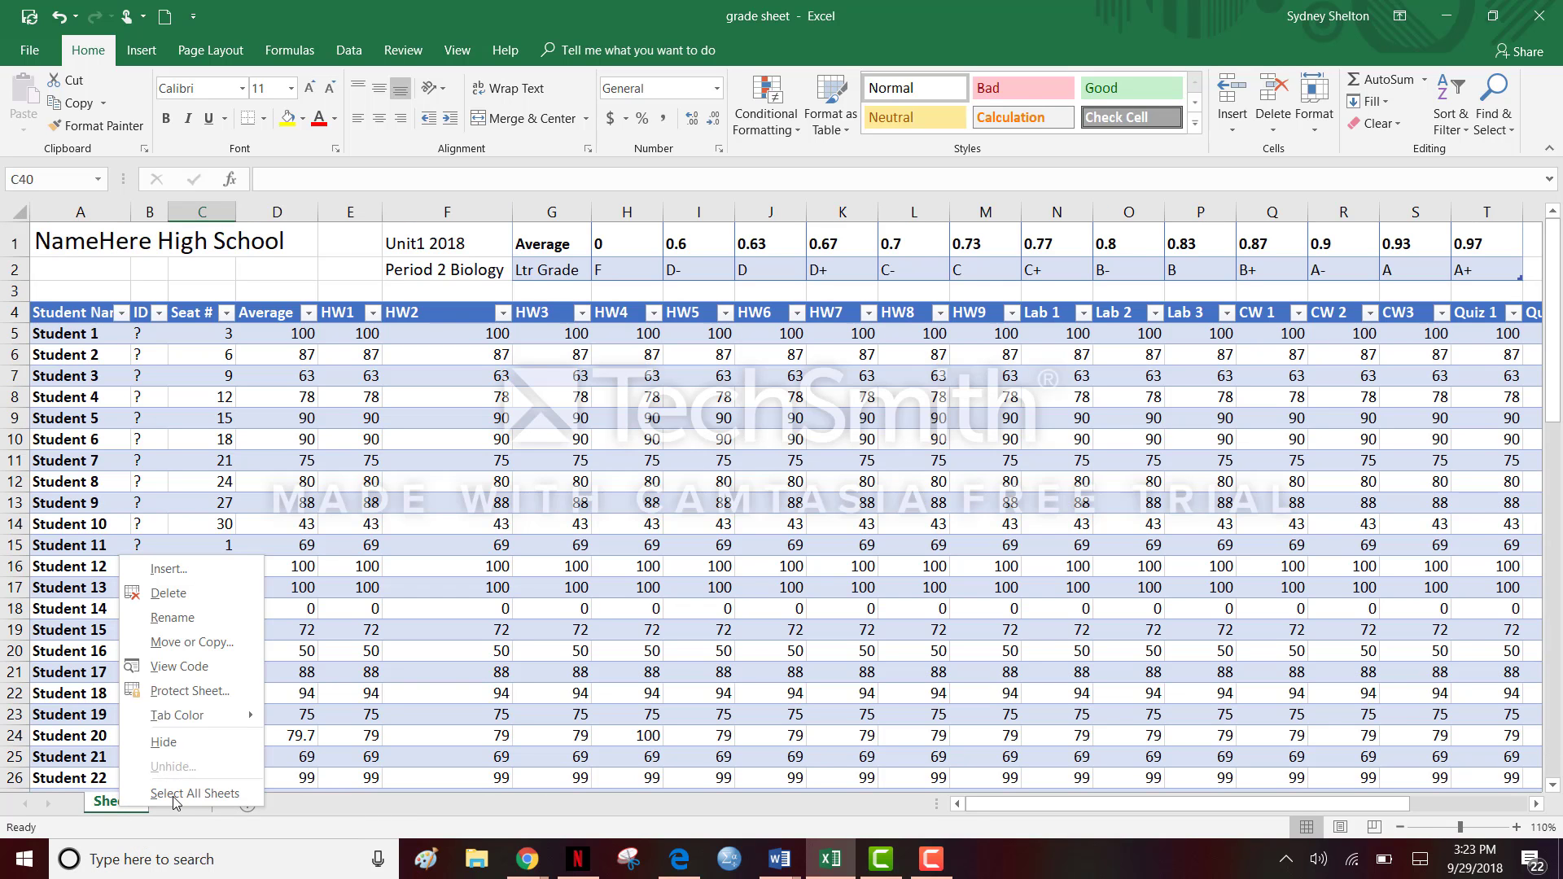
{"action": "left_click", "coordinate": [192, 643]}
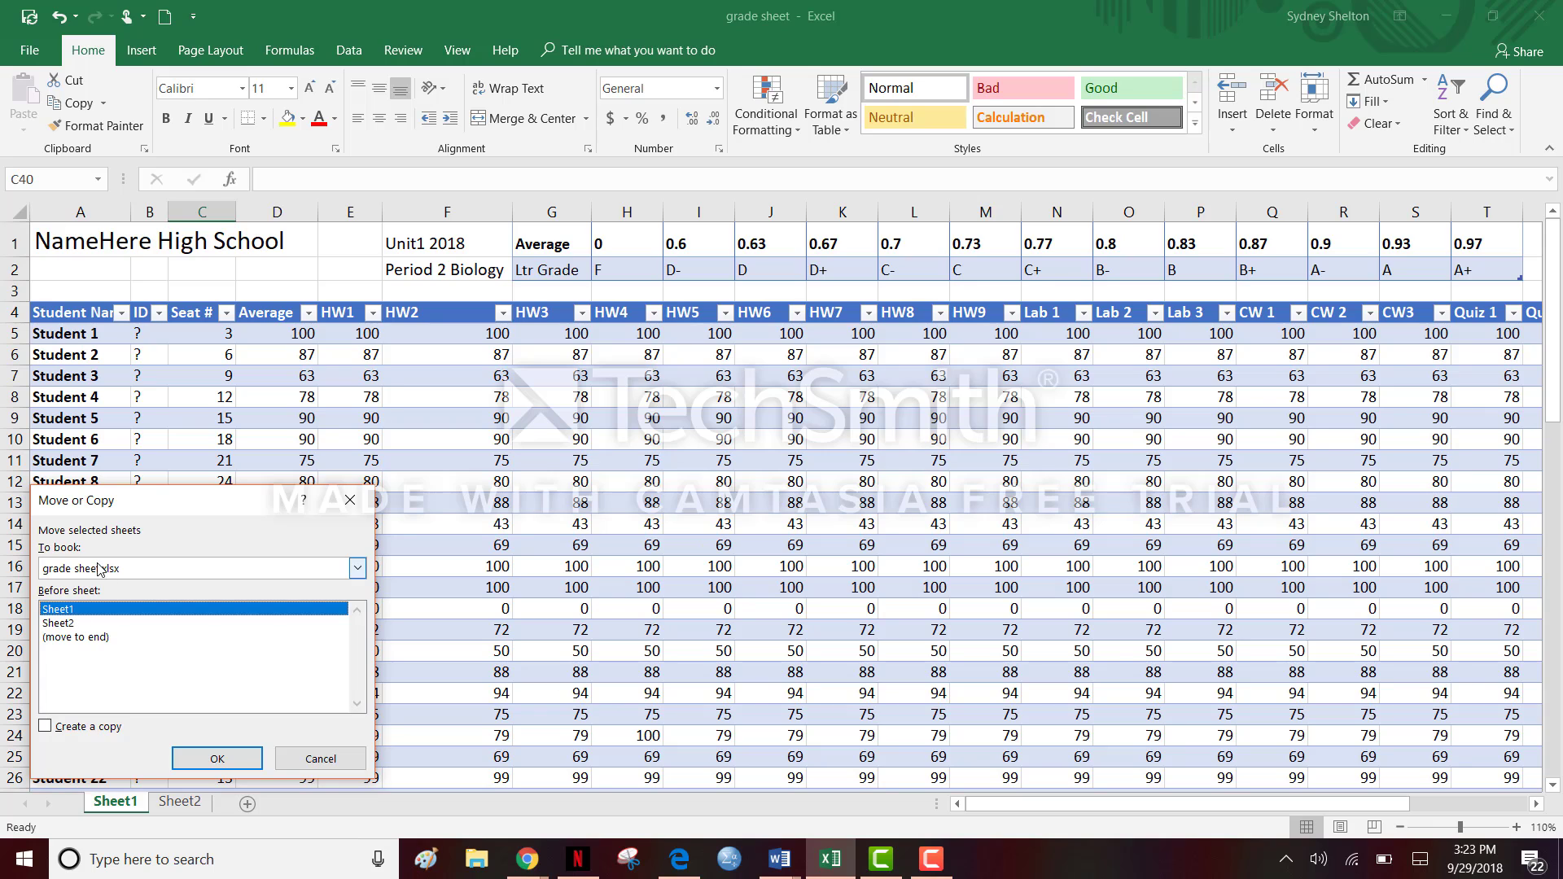
{"action": "left_click", "coordinate": [80, 623]}
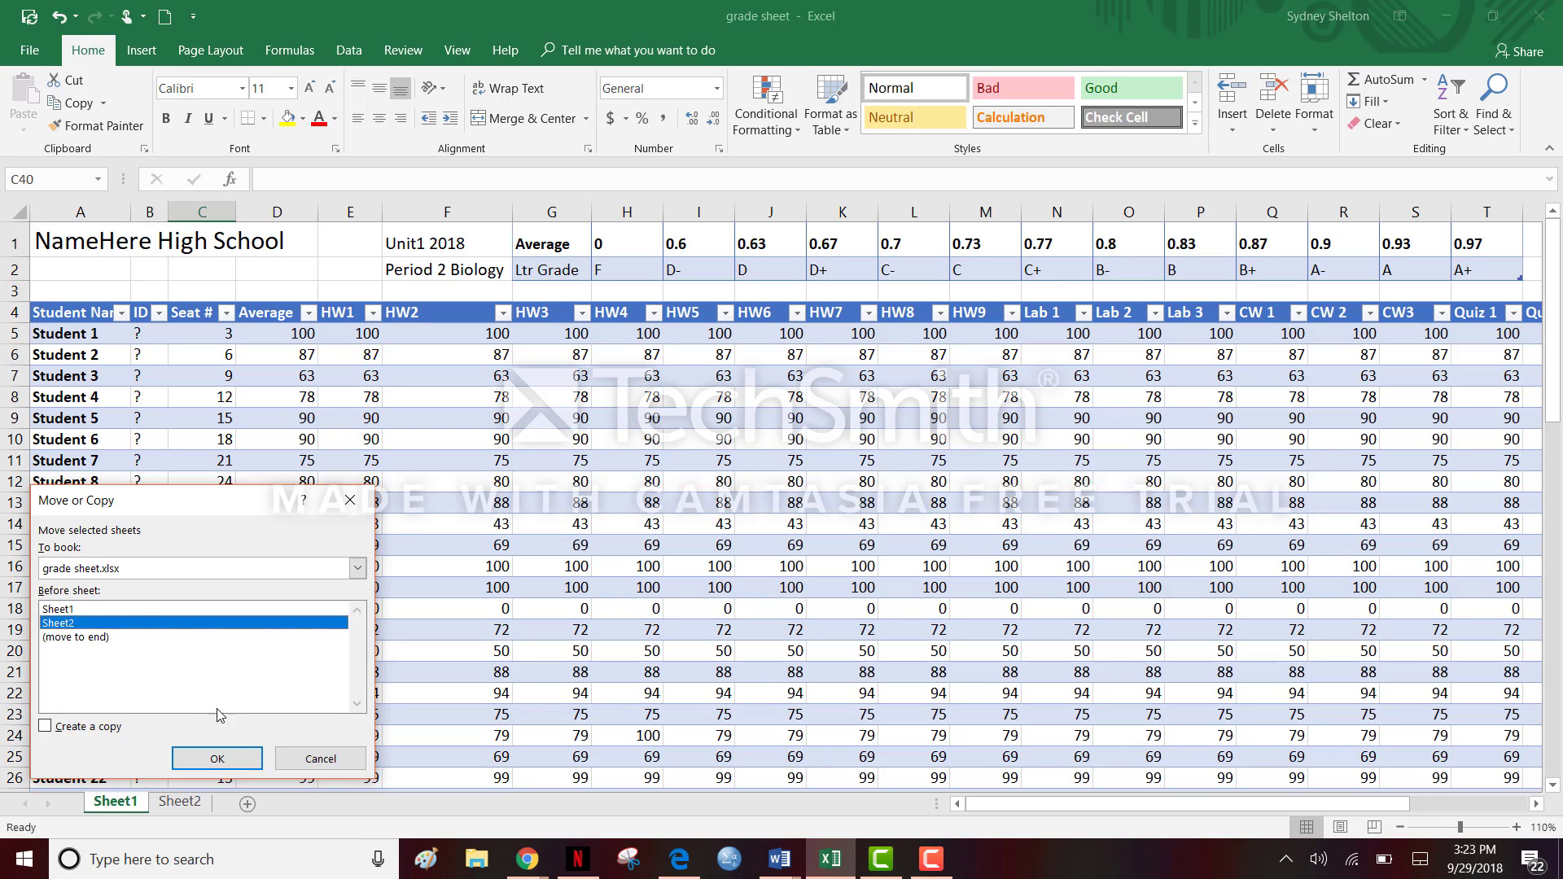
{"action": "left_click", "coordinate": [223, 763]}
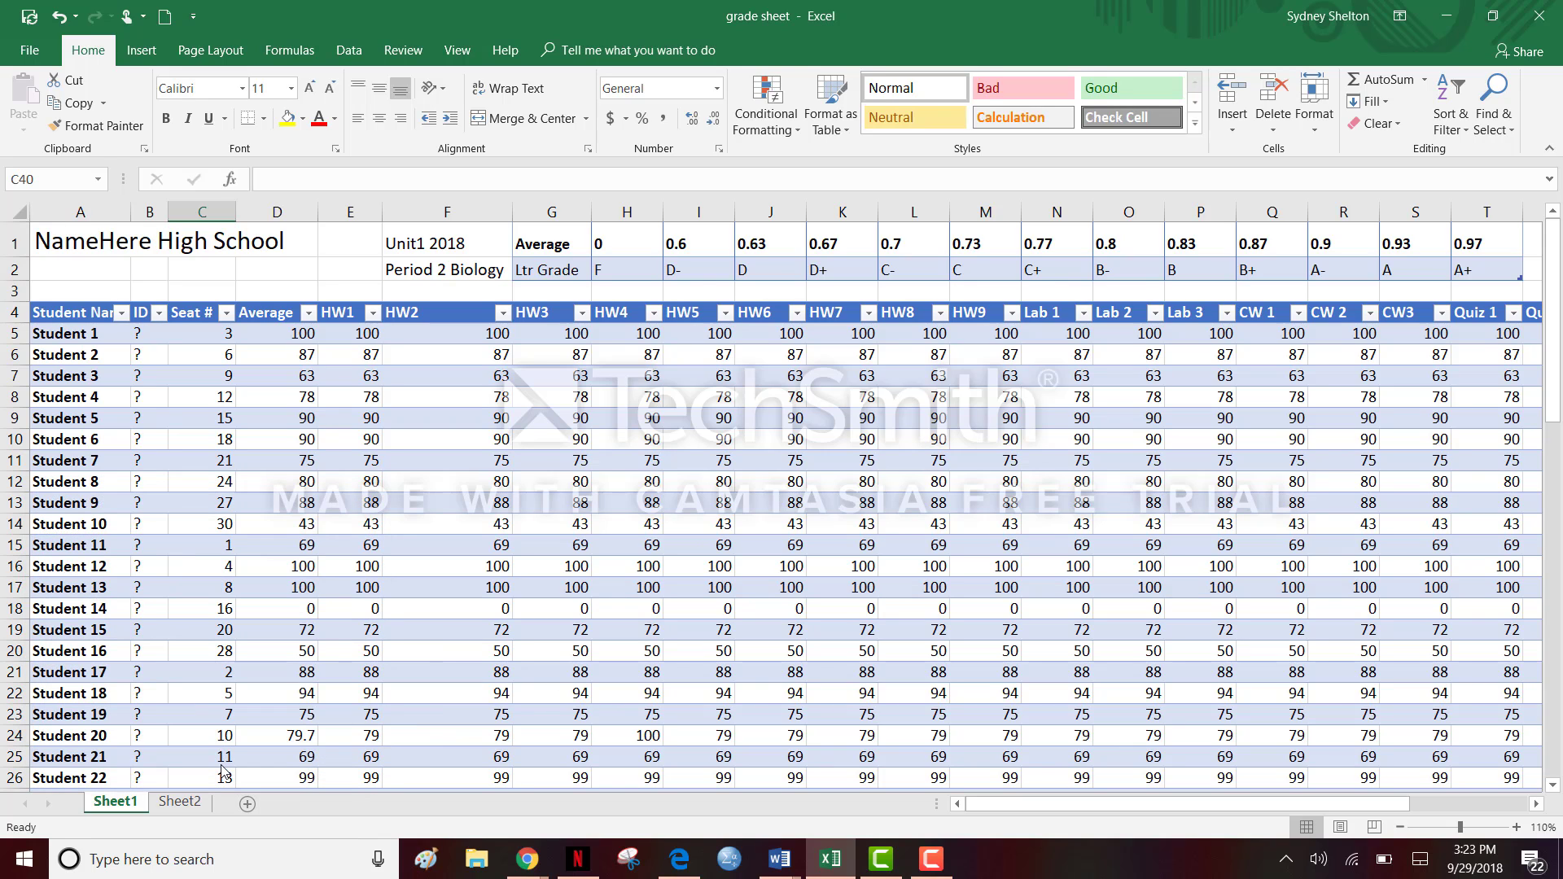
{"action": "left_click", "coordinate": [181, 803]}
{"action": "left_click", "coordinate": [127, 804]}
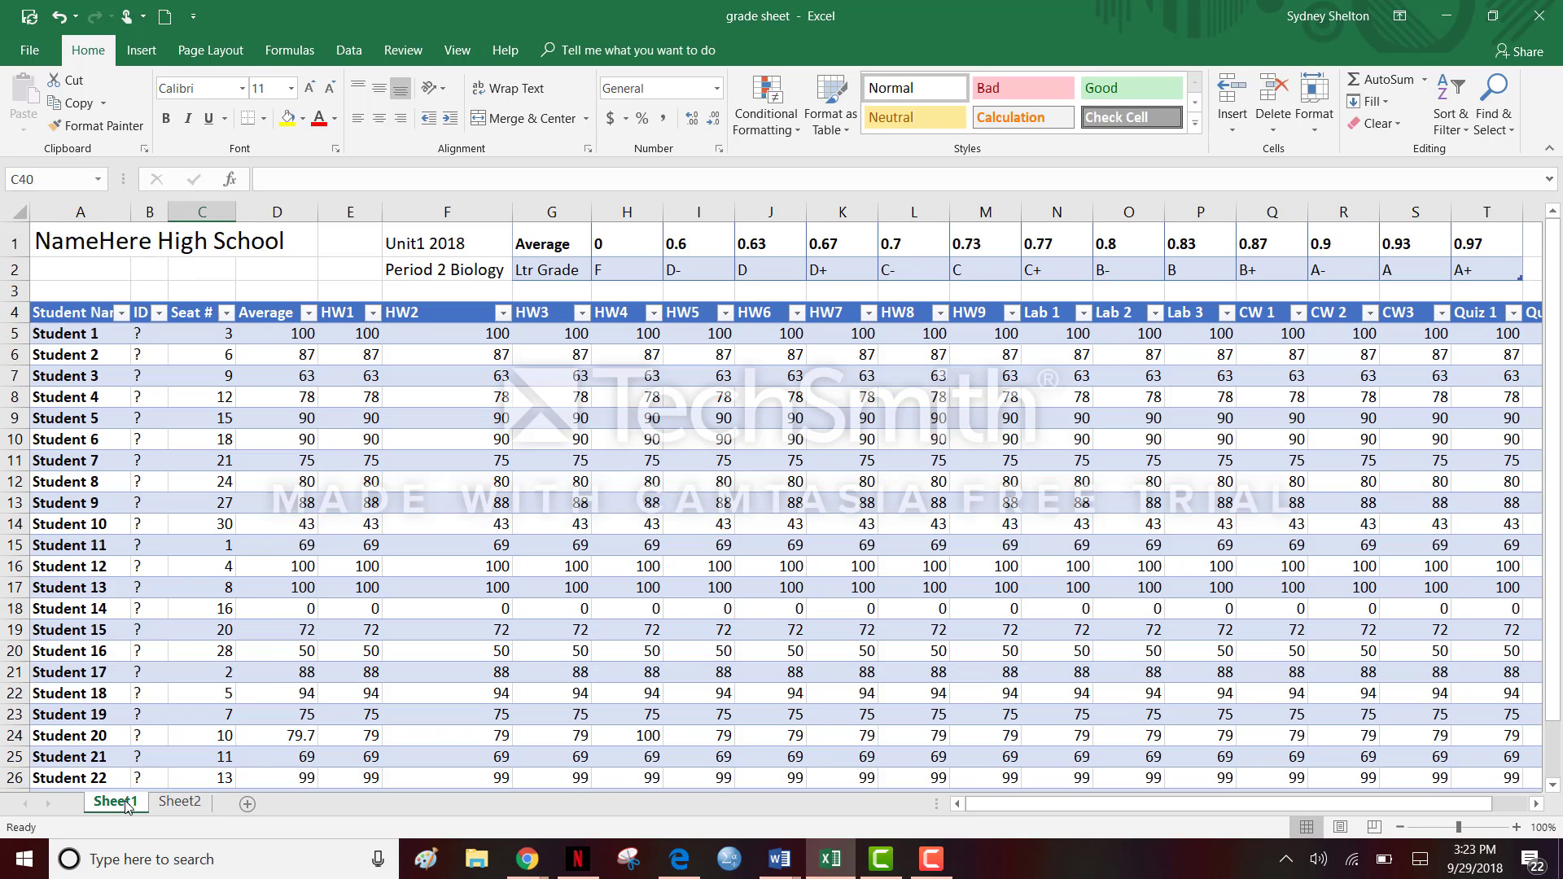
Move Sheet1 to the end of the workbook and open Sheet2
{"action": "right_click", "coordinate": [128, 804]}
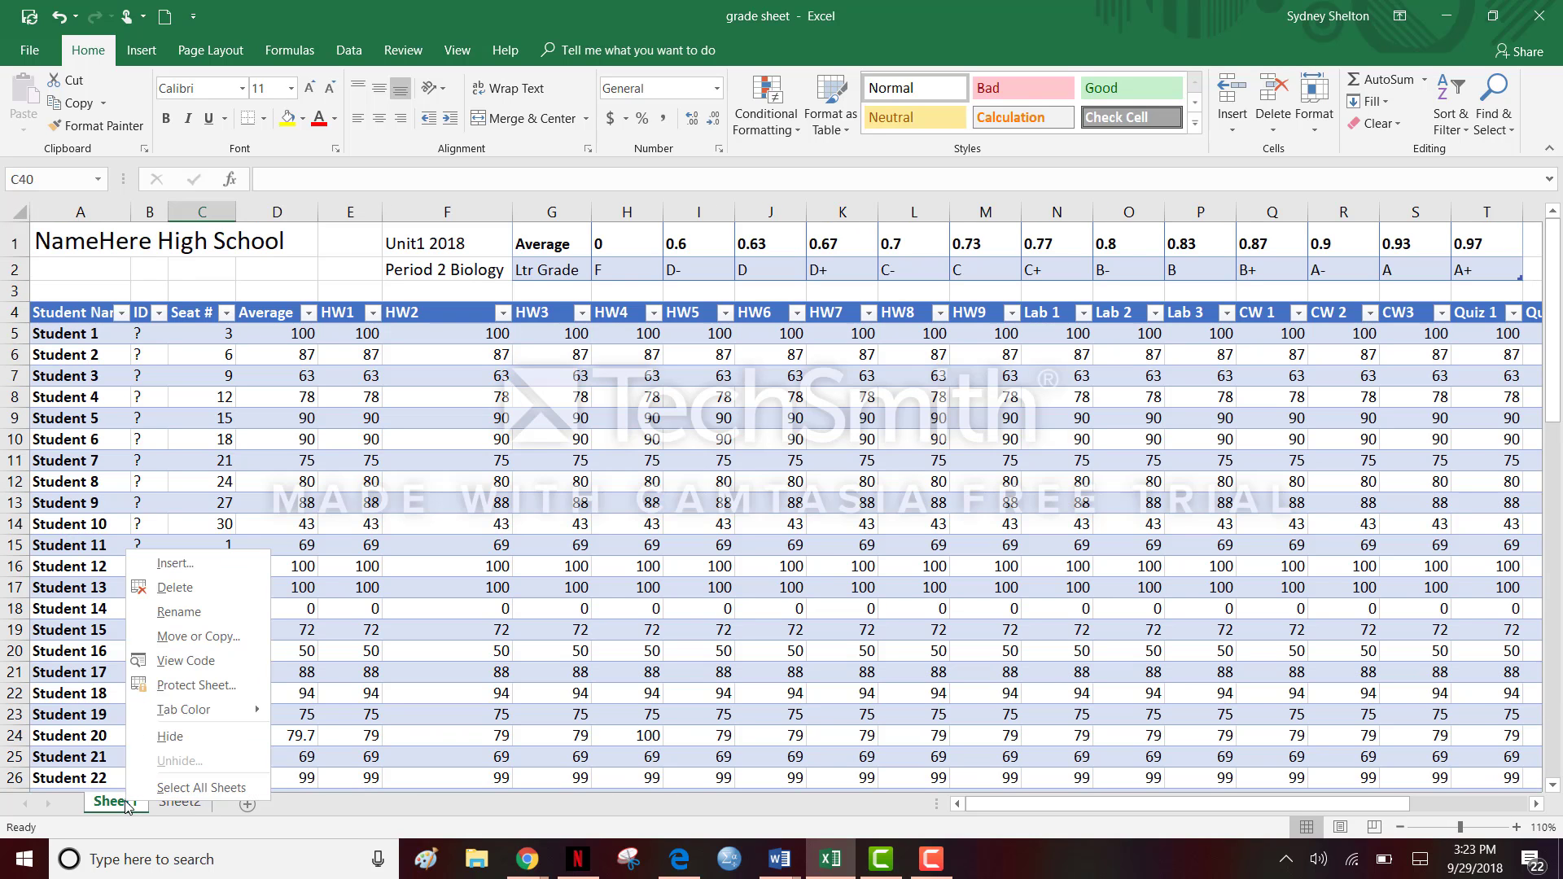
{"action": "left_click", "coordinate": [217, 643]}
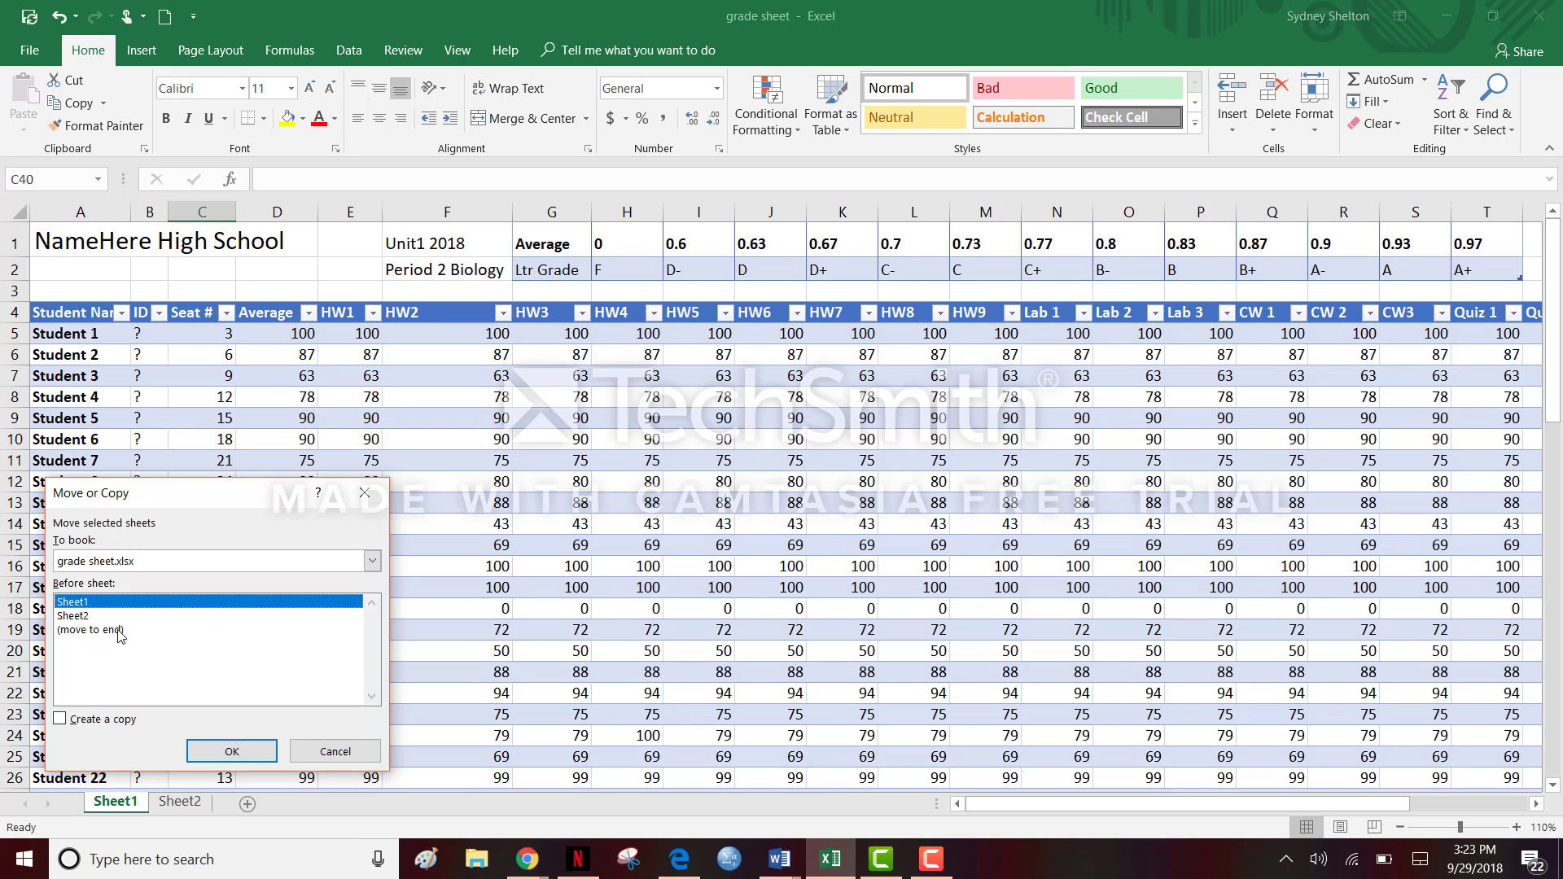
{"action": "left_click", "coordinate": [101, 632]}
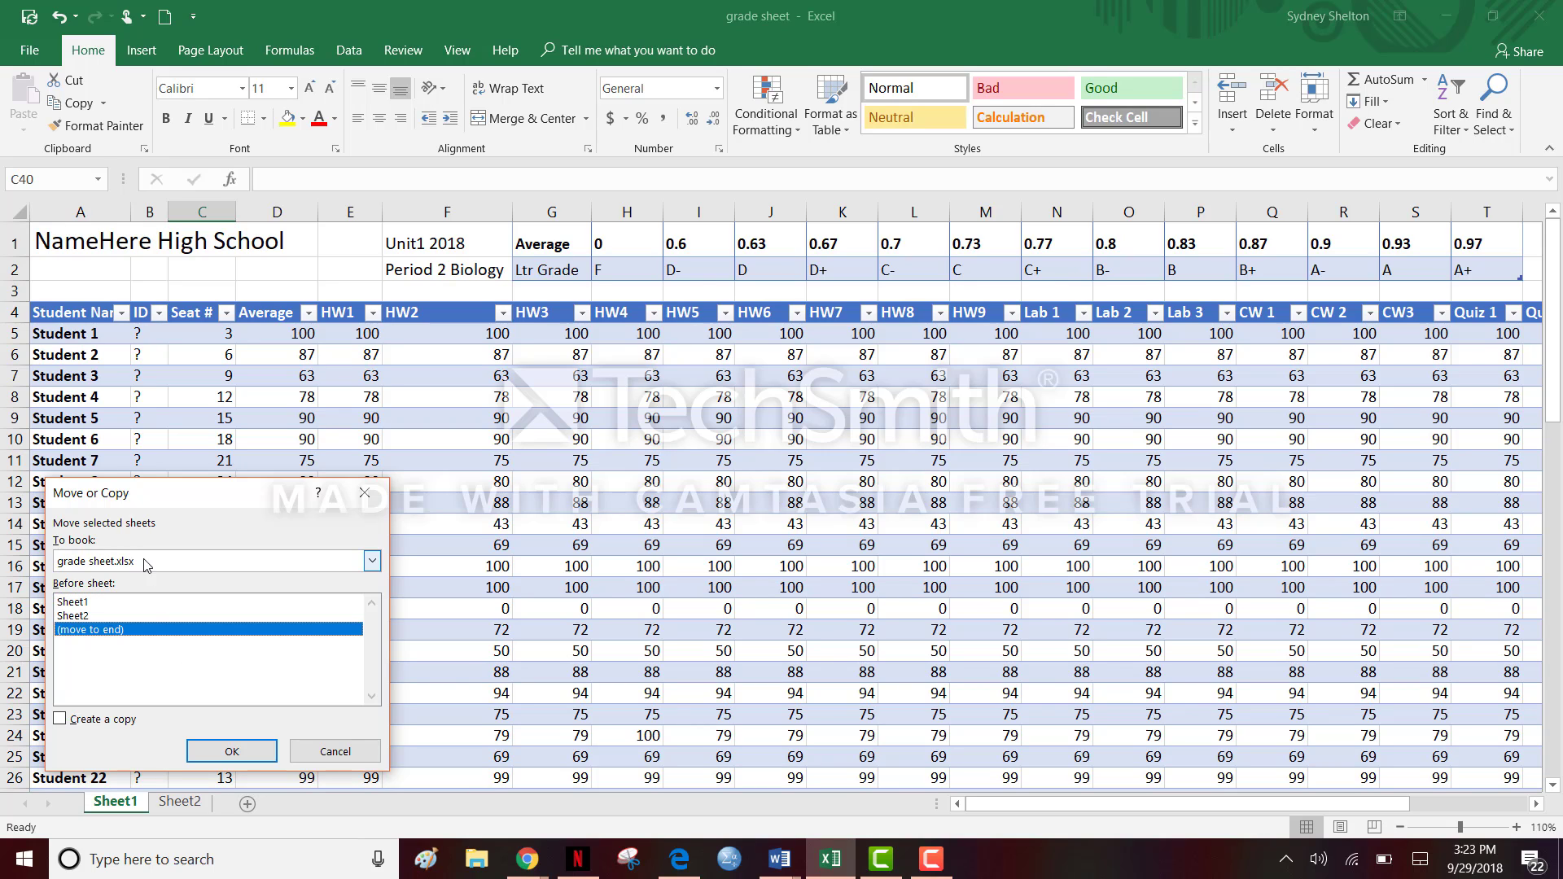
{"action": "left_click", "coordinate": [233, 751]}
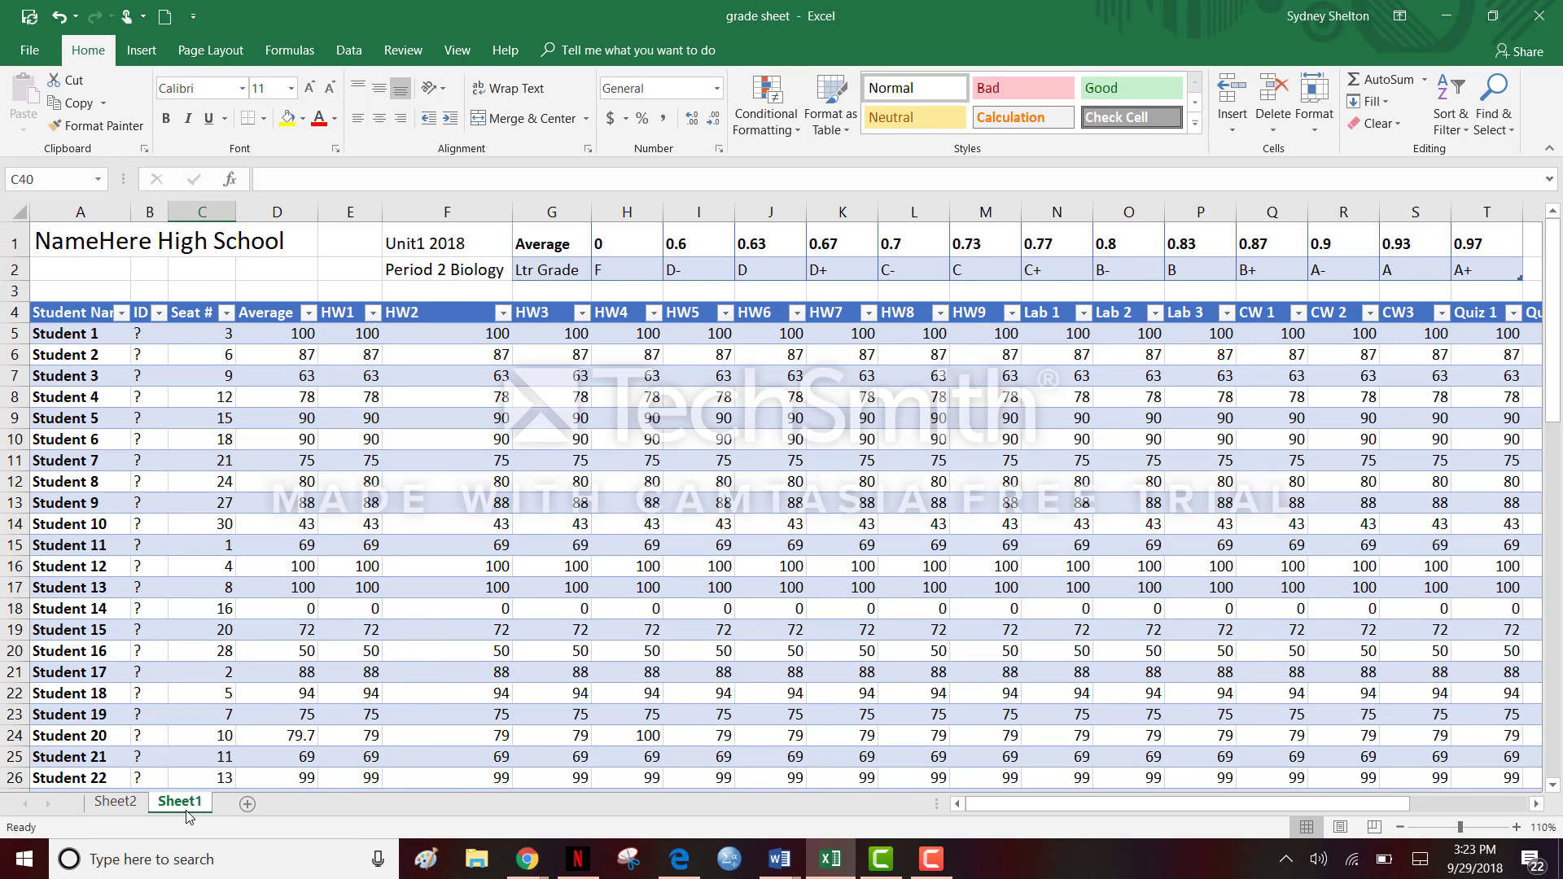
{"action": "left_click", "coordinate": [115, 801]}
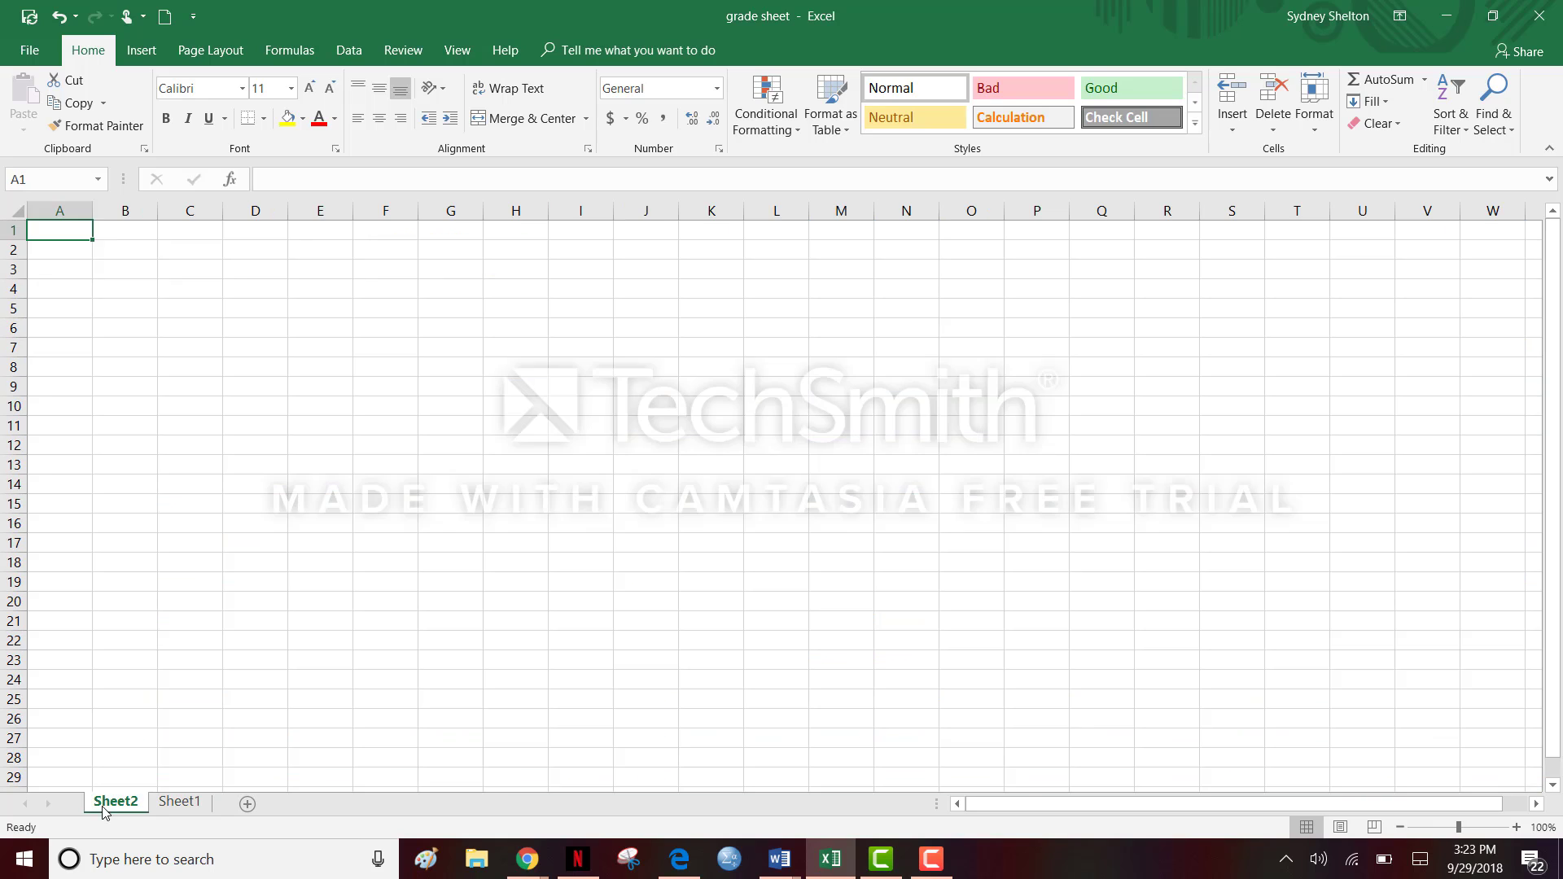
Create a copy of Sheet1 placed before Sheet2 in grade sheet.xlsx
{"action": "left_click", "coordinate": [175, 803]}
{"action": "right_click", "coordinate": [170, 803]}
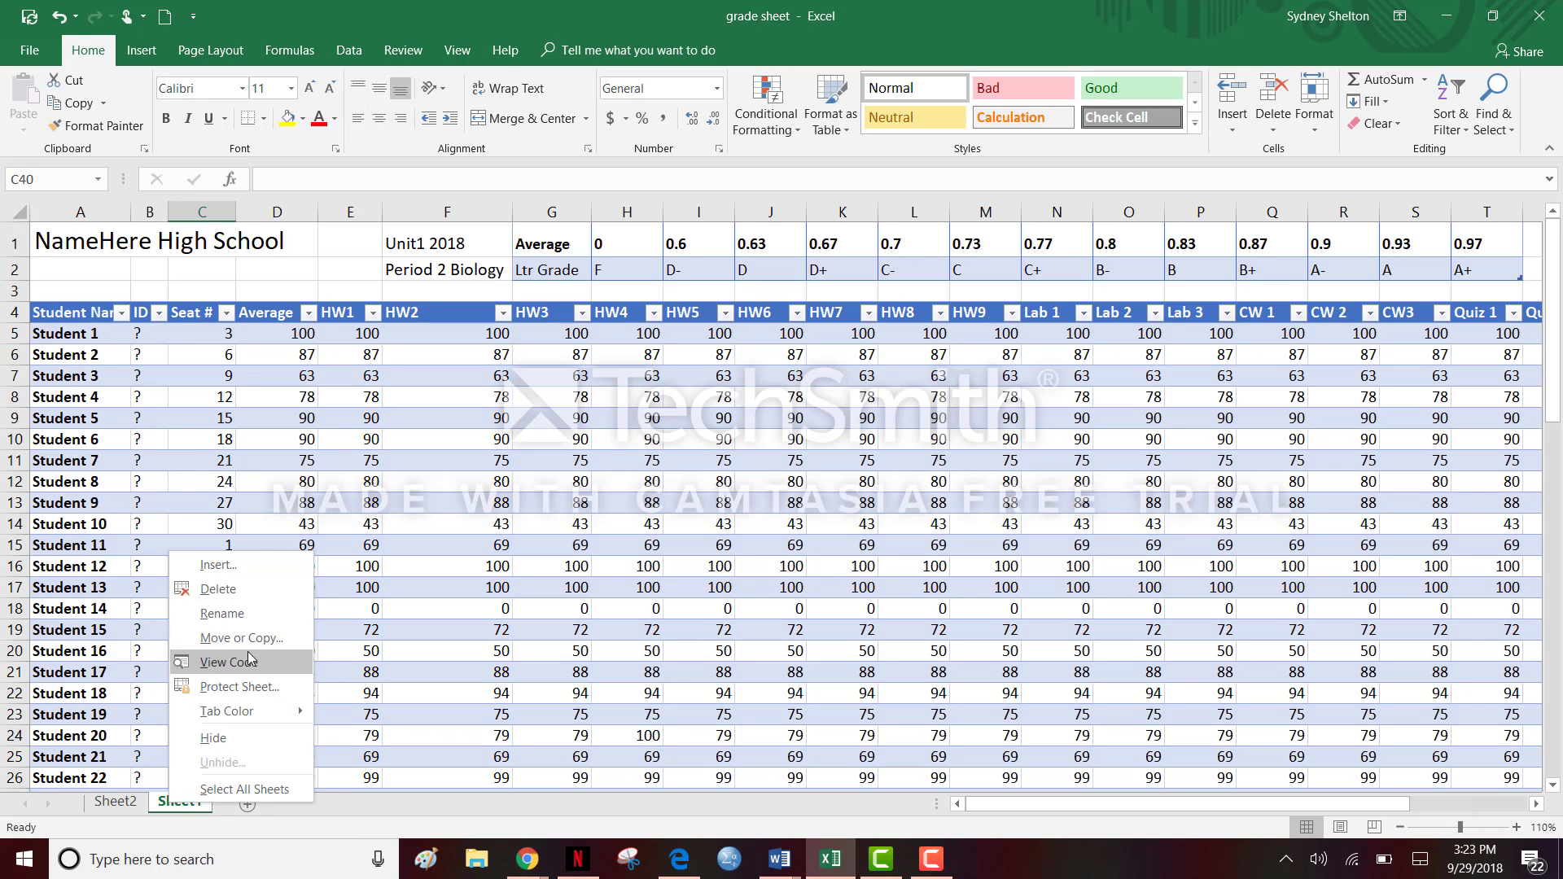
{"action": "left_click", "coordinate": [244, 638]}
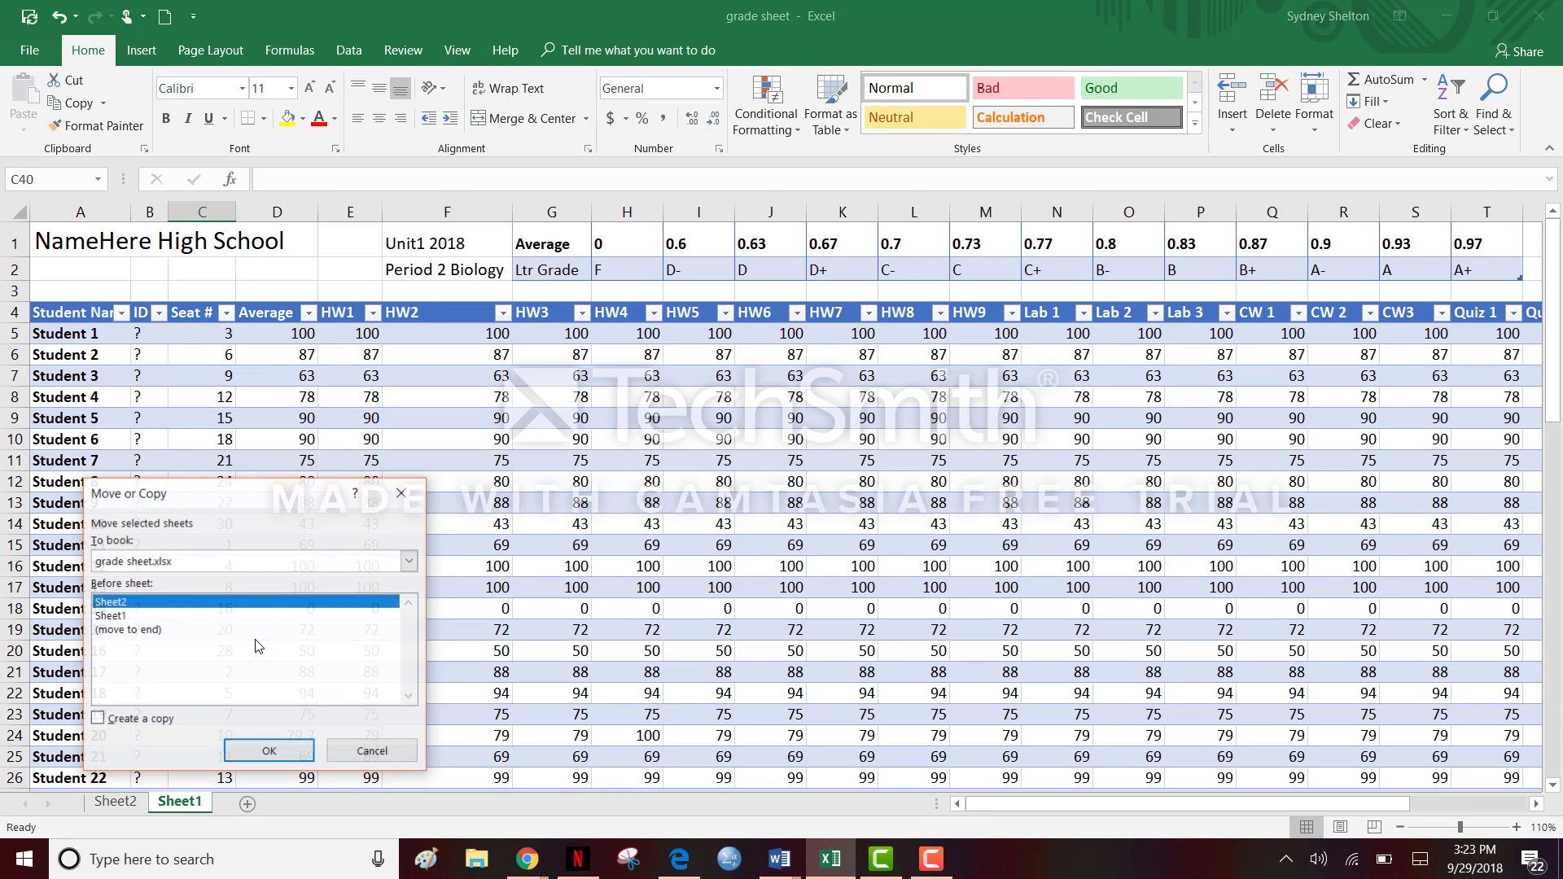
{"action": "left_click", "coordinate": [408, 567]}
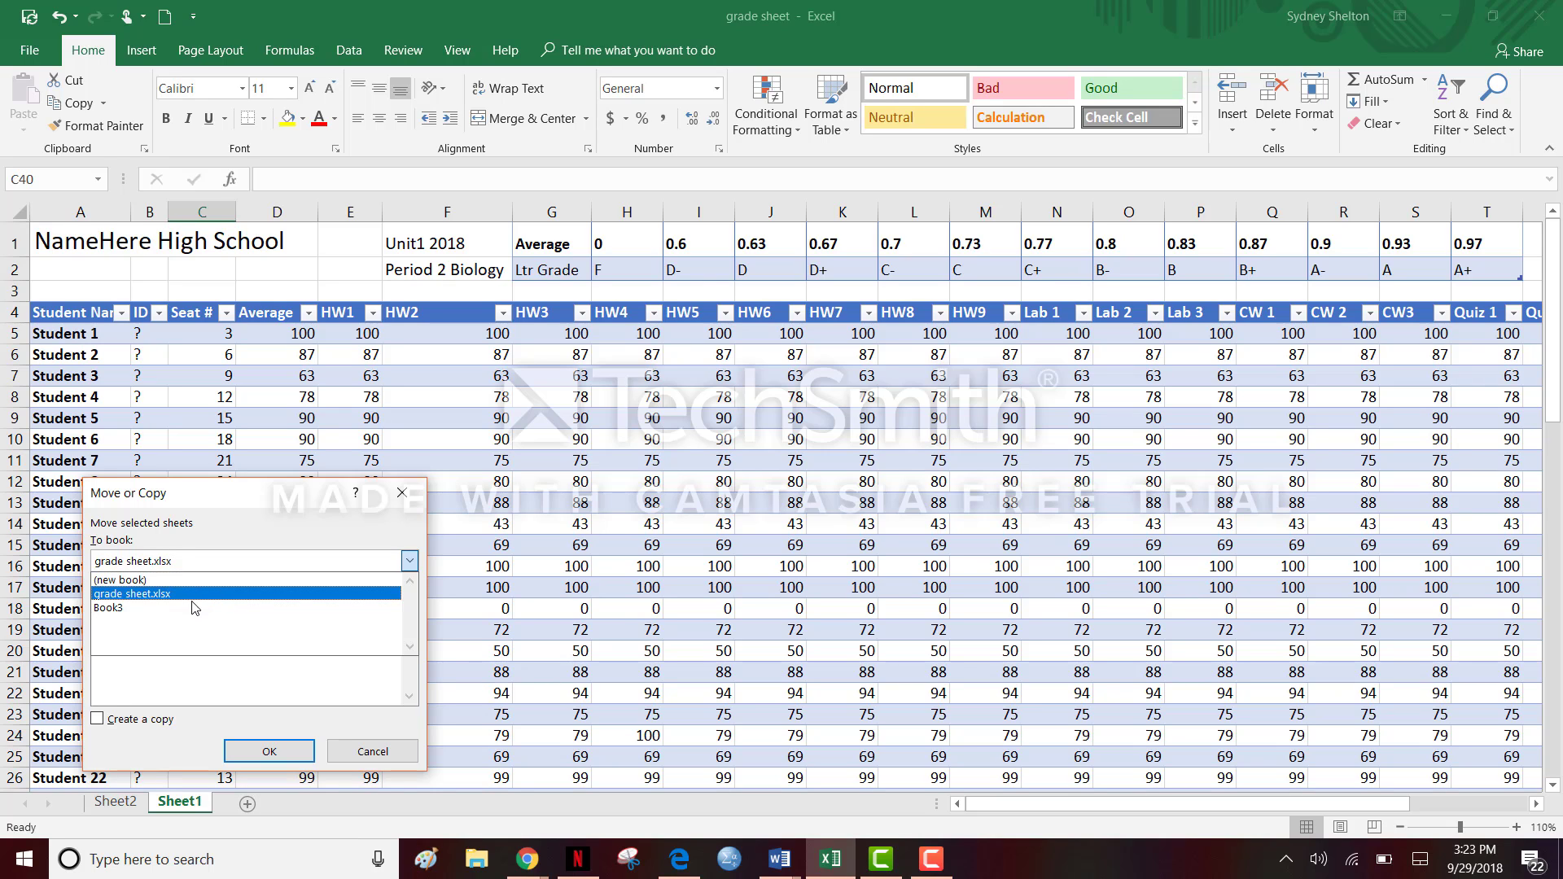
{"action": "left_click", "coordinate": [211, 591]}
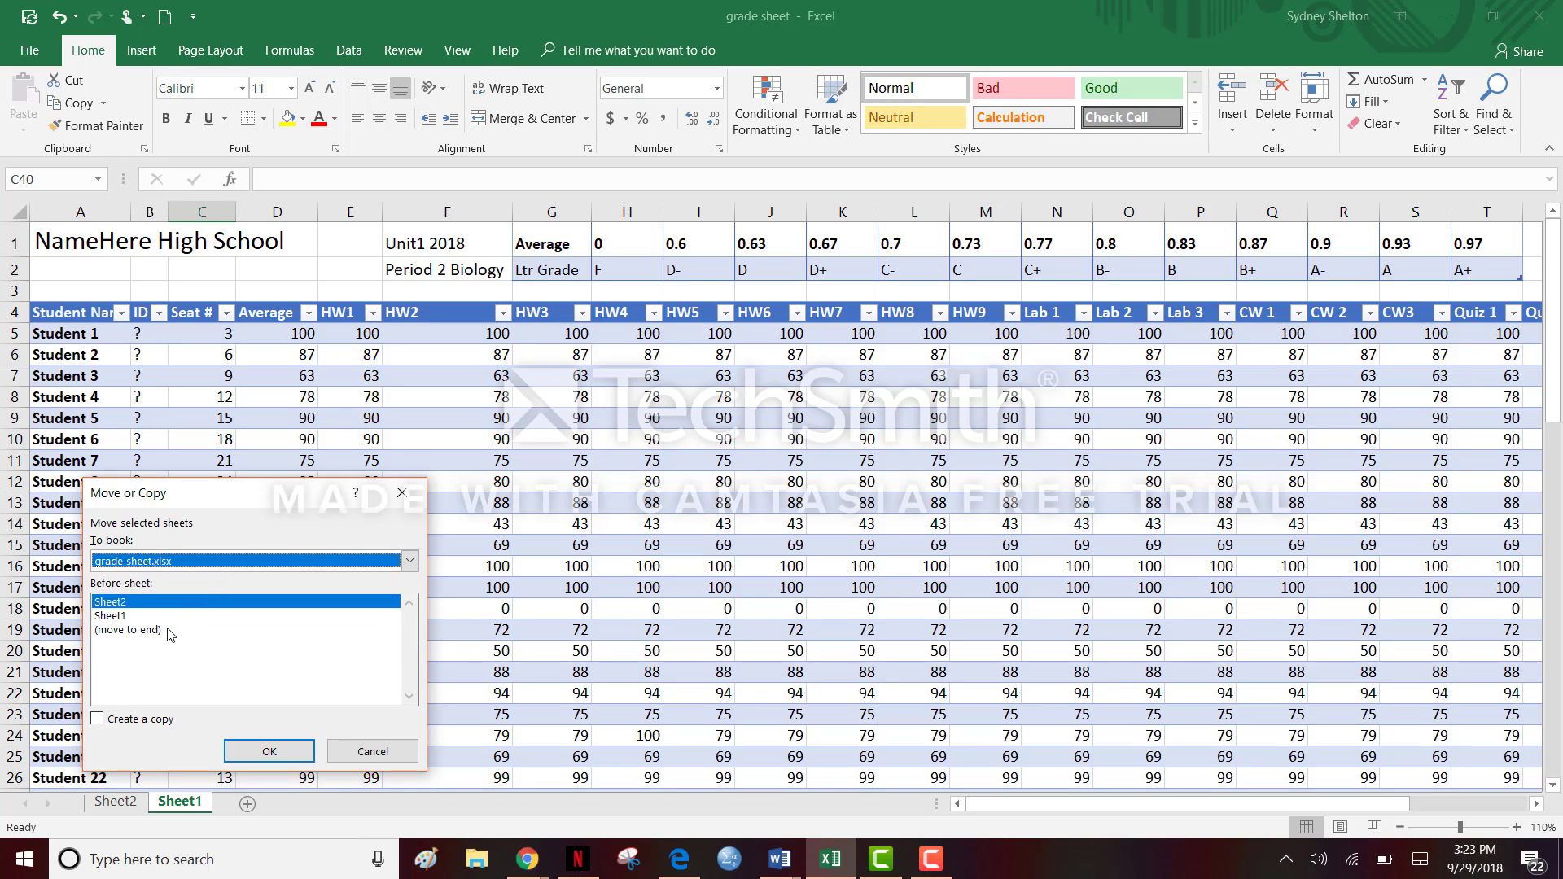
{"action": "left_click", "coordinate": [121, 718]}
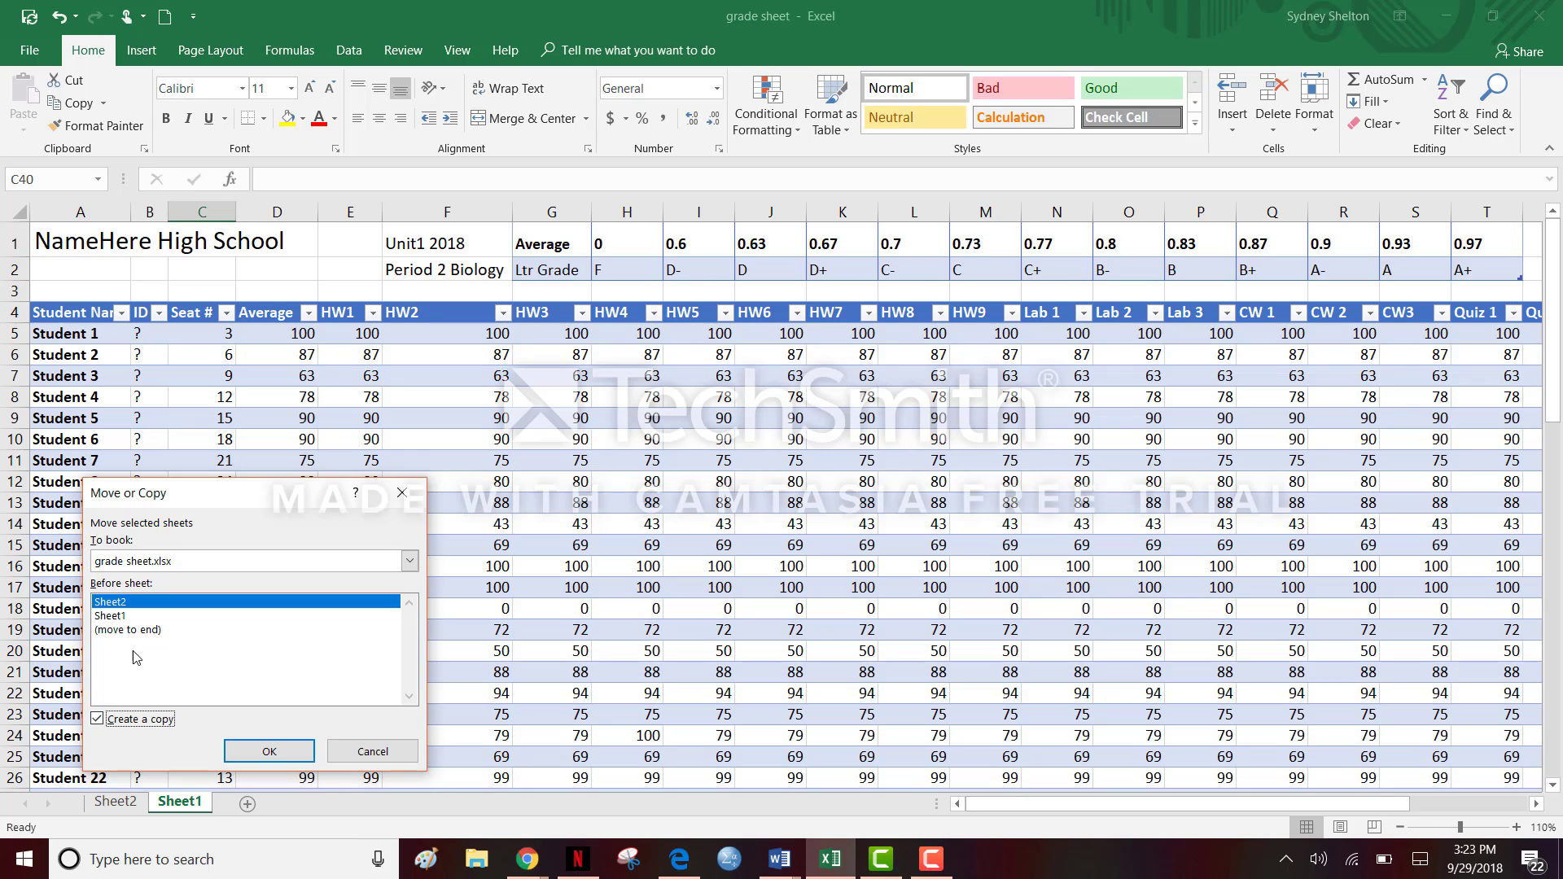
{"action": "left_click", "coordinate": [285, 748]}
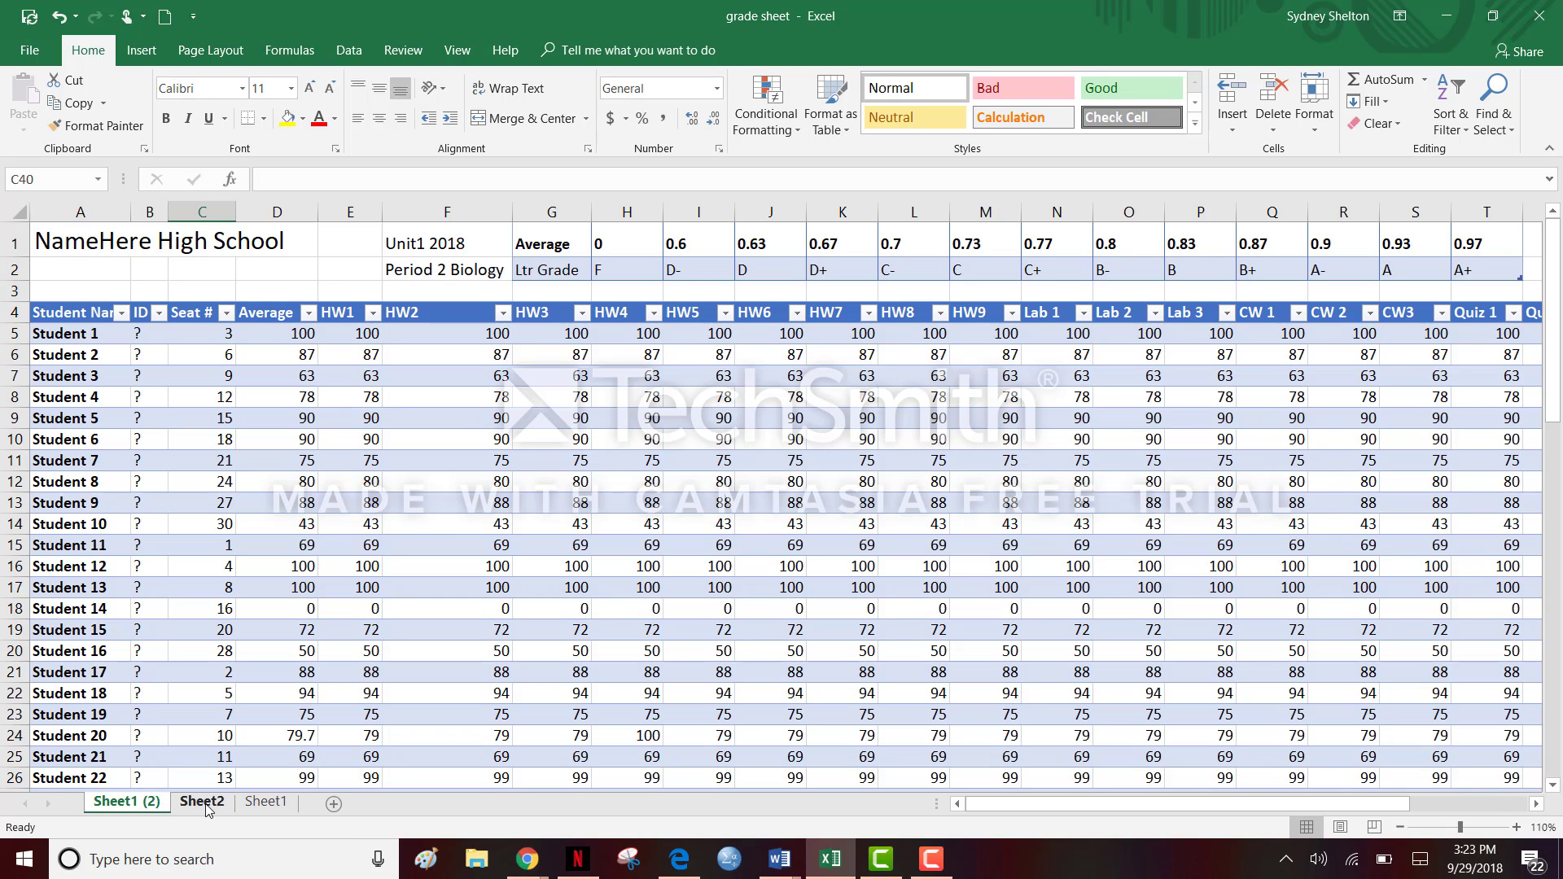
Compare the copied grade sheet with Sheet2 and the original Sheet1
{"action": "left_click", "coordinate": [202, 804]}
{"action": "left_click", "coordinate": [262, 805]}
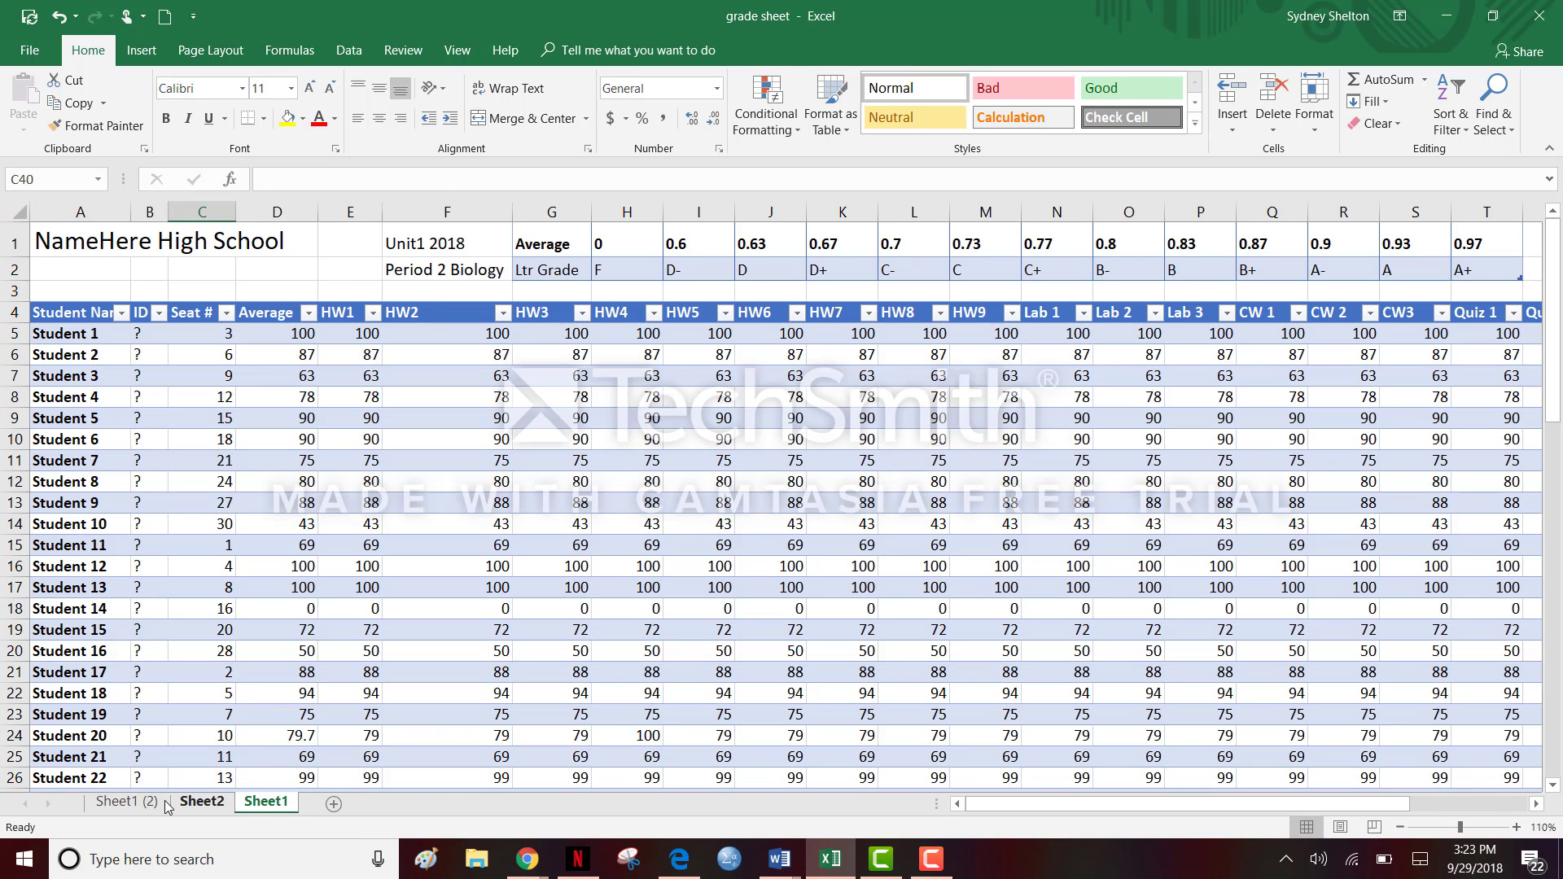
{"action": "left_click", "coordinate": [138, 803]}
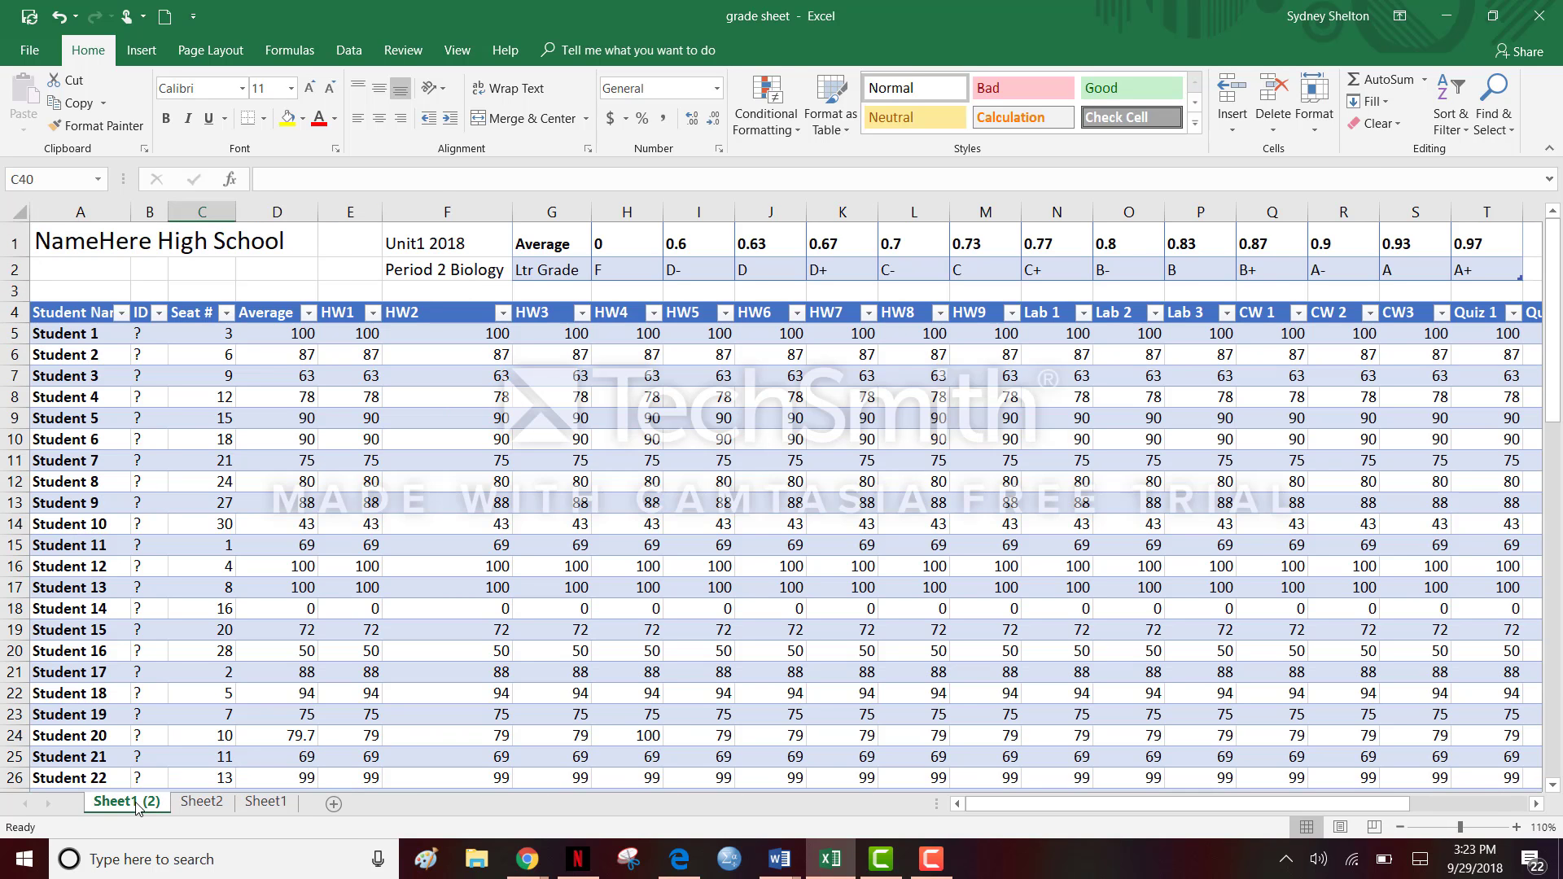
{"action": "left_click", "coordinate": [266, 804]}
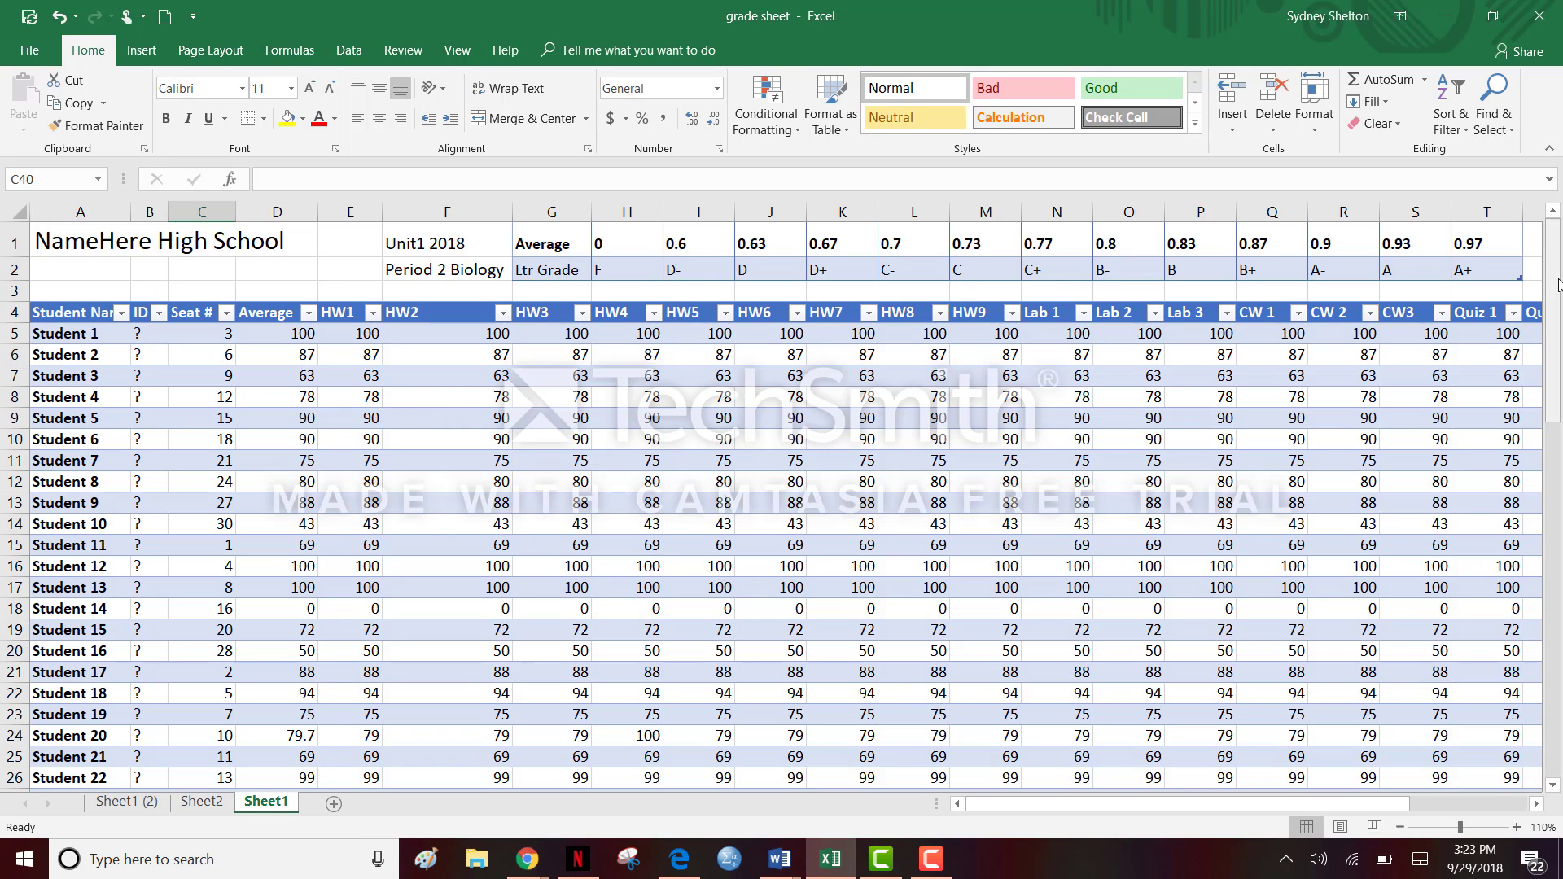
{"action": "left_click_drag", "start_coordinate": [1557, 285], "coordinate": [1557, 340]}
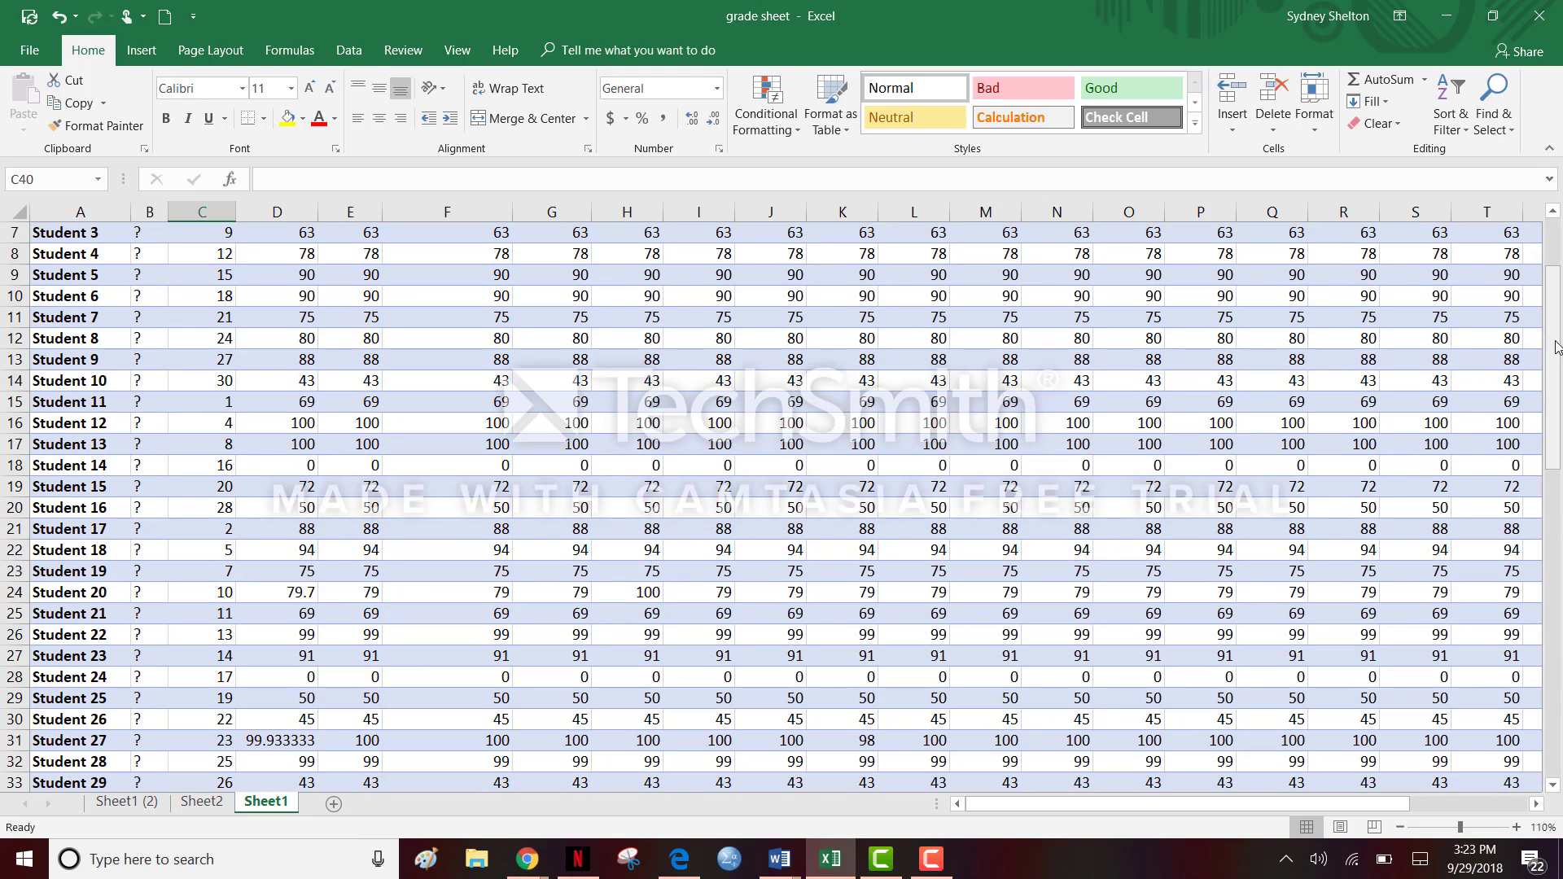
Change the class label in cell F2 of the copied sheet to Period 4 Biology
{"action": "left_click", "coordinate": [127, 811]}
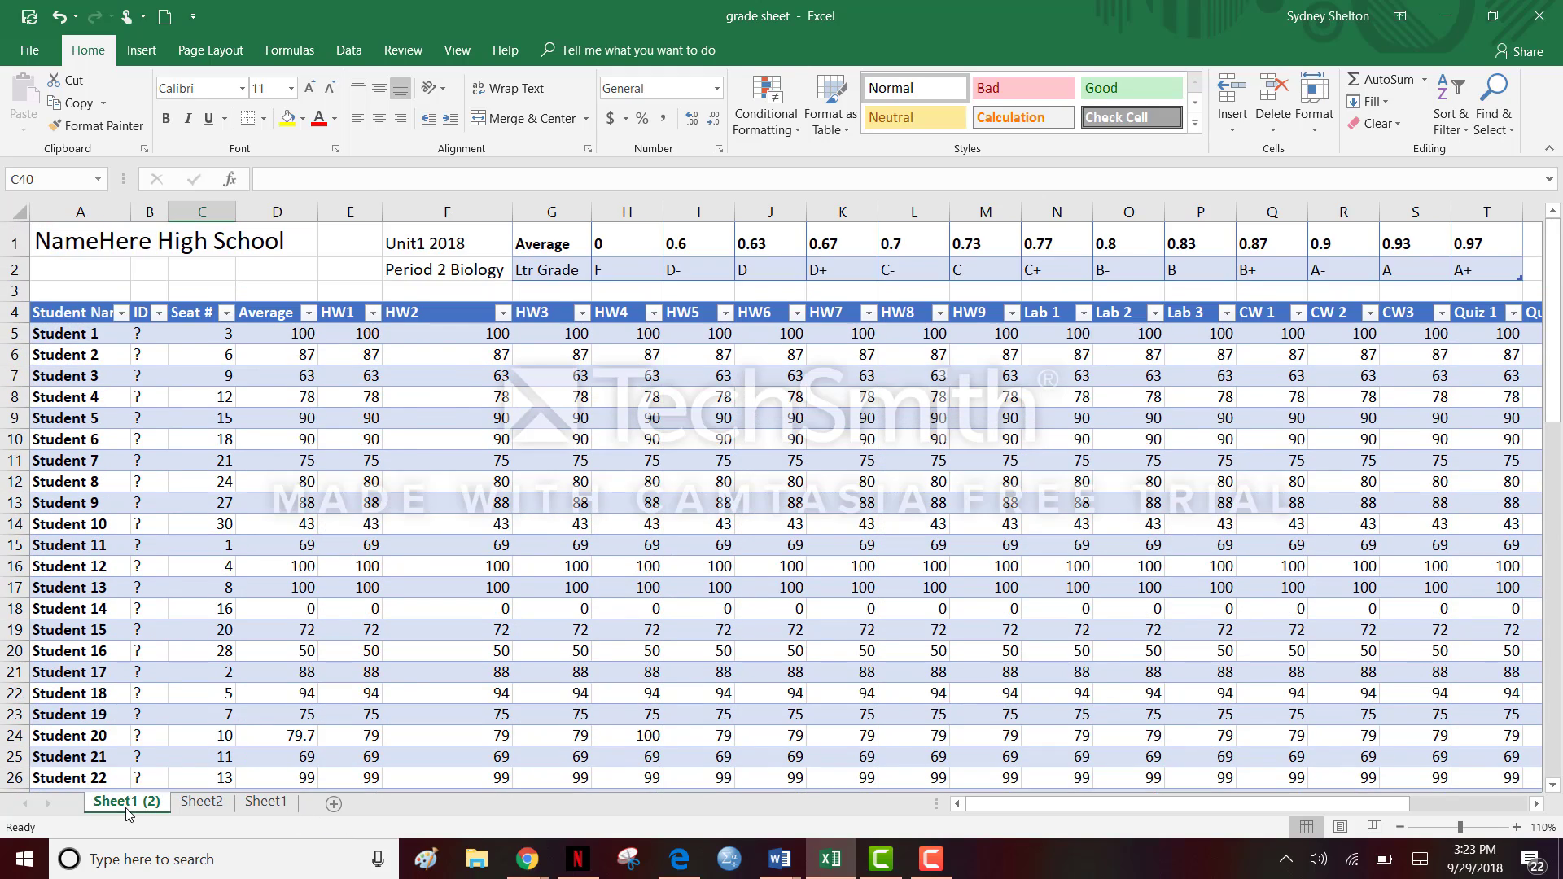
{"action": "left_click", "coordinate": [446, 270]}
{"action": "left_click", "coordinate": [315, 179]}
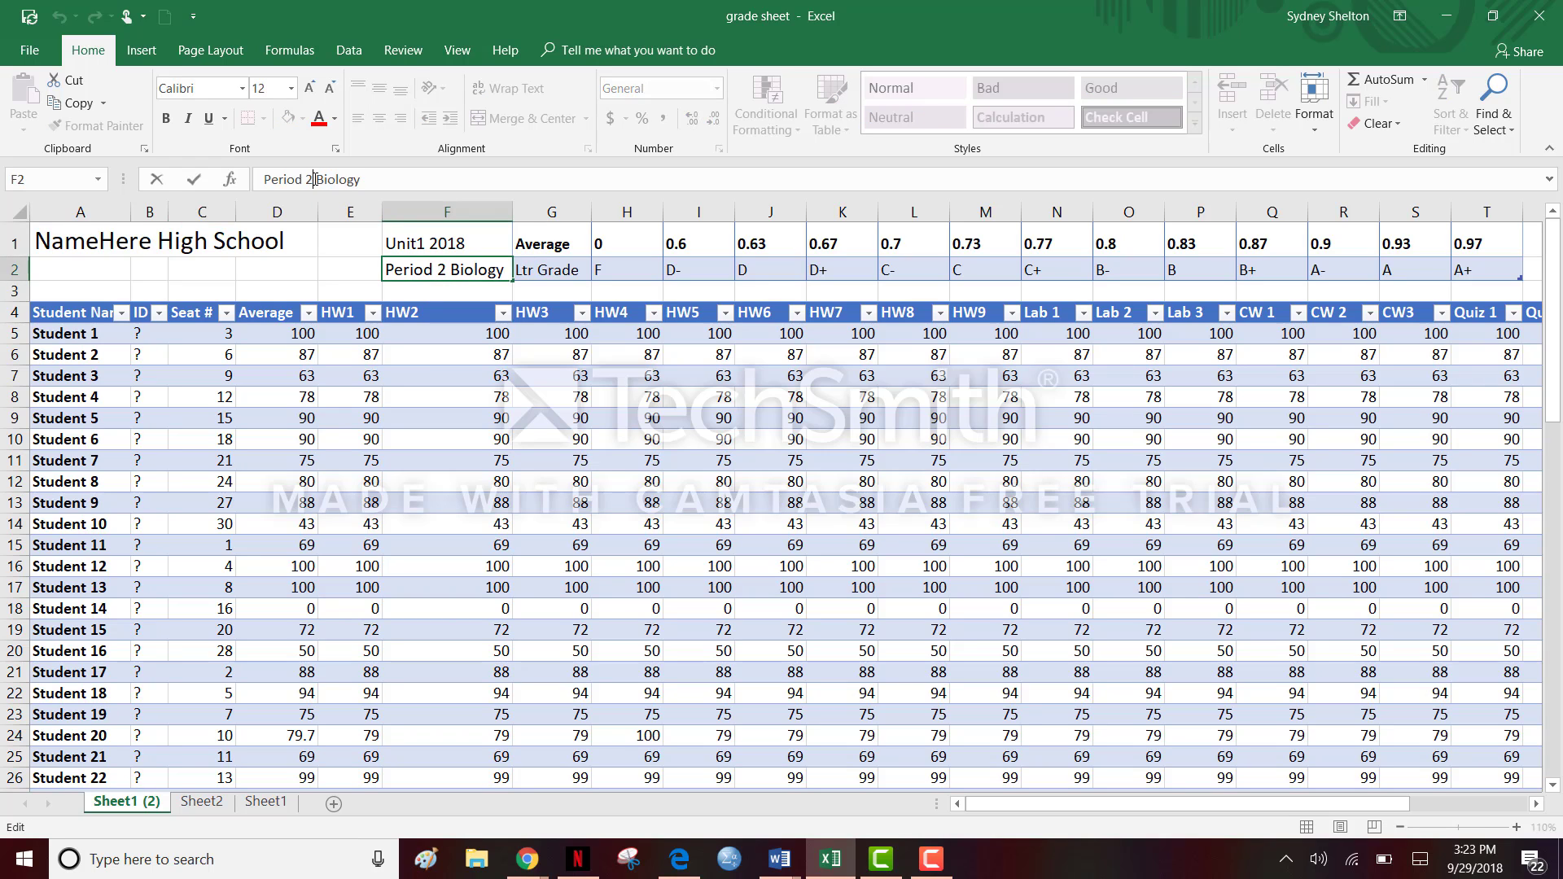
{"action": "key", "text": "BackSpace"}
{"action": "type", "text": "4"}
{"action": "key", "text": "Return"}
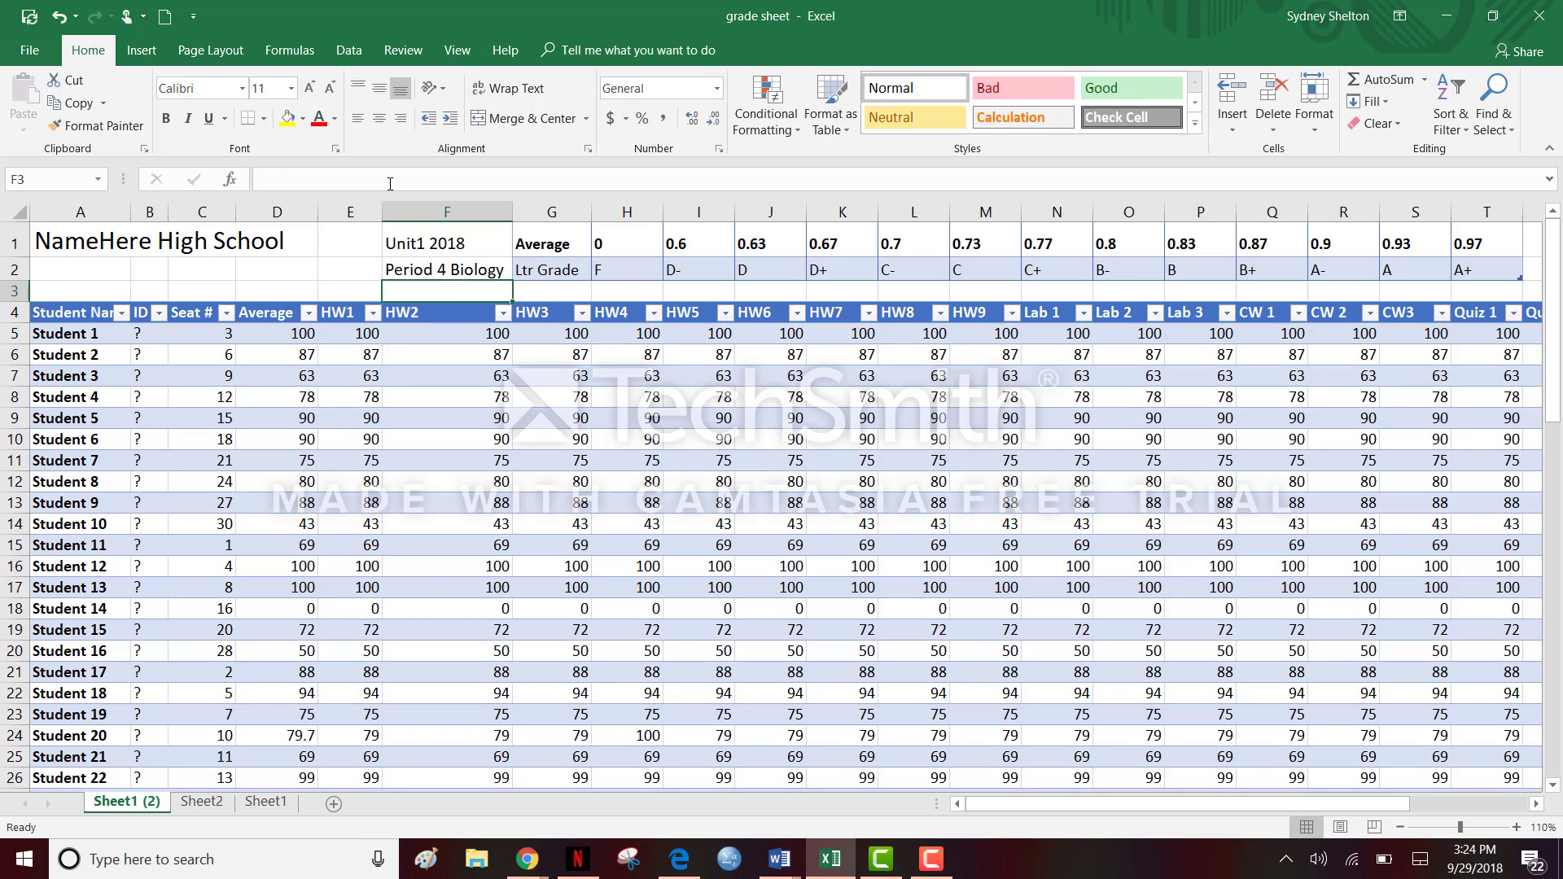
{"action": "left_click", "coordinate": [470, 453]}
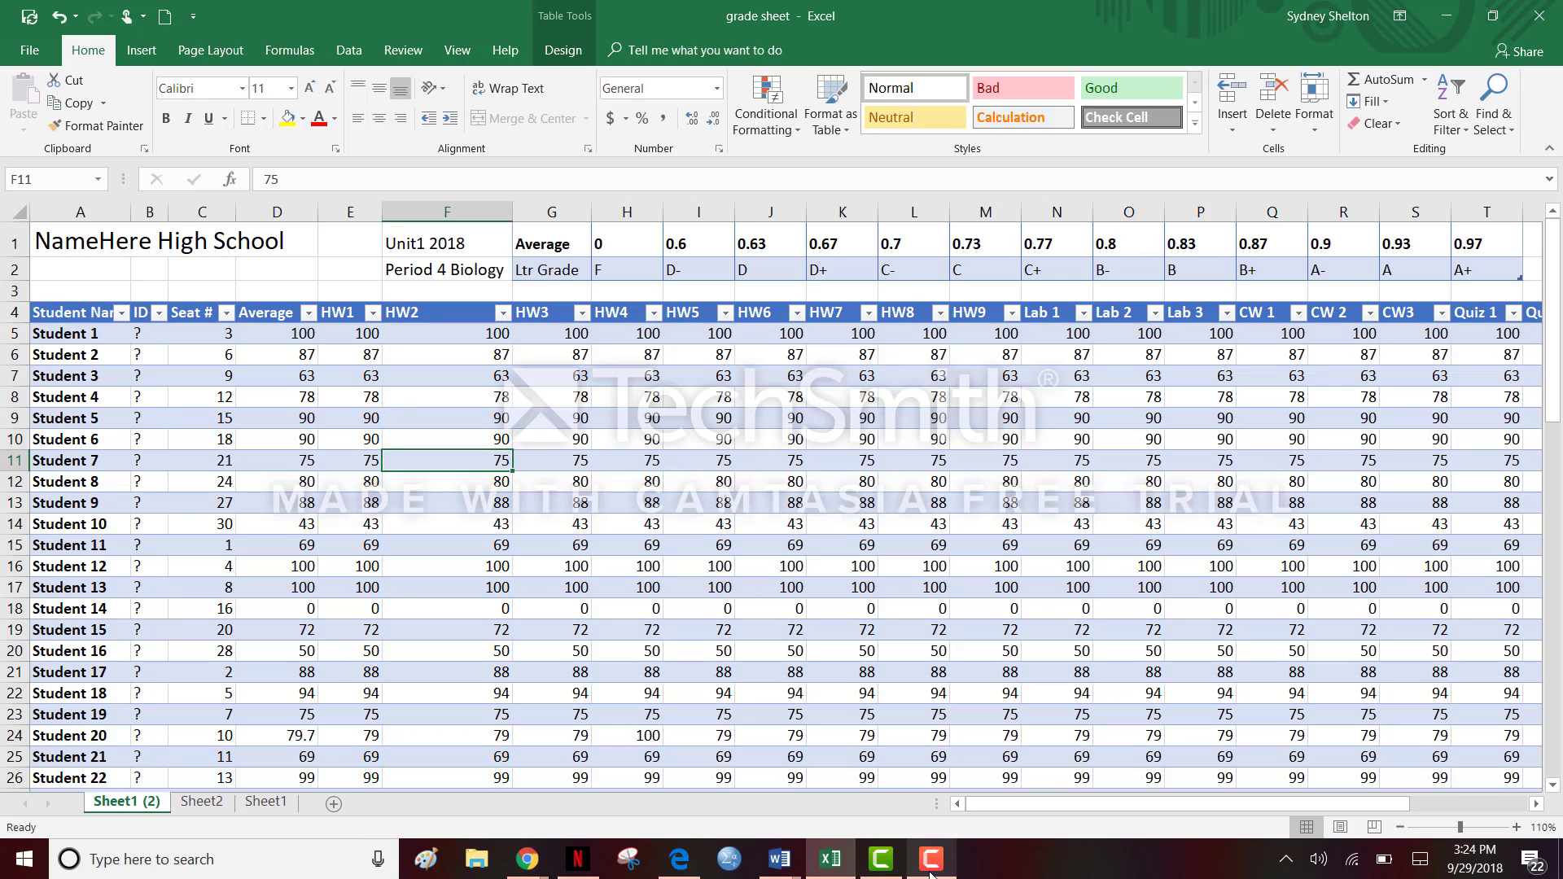
Examine the copied grade table through Test Part 2 and the empty columns beyond it
{"action": "mouse_move", "coordinate": [1561, 266]}
{"action": "left_mouse_down"}
{"action": "mouse_move", "coordinate": [1560, 331]}
{"action": "mouse_move", "coordinate": [1560, 236]}
{"action": "left_mouse_up"}
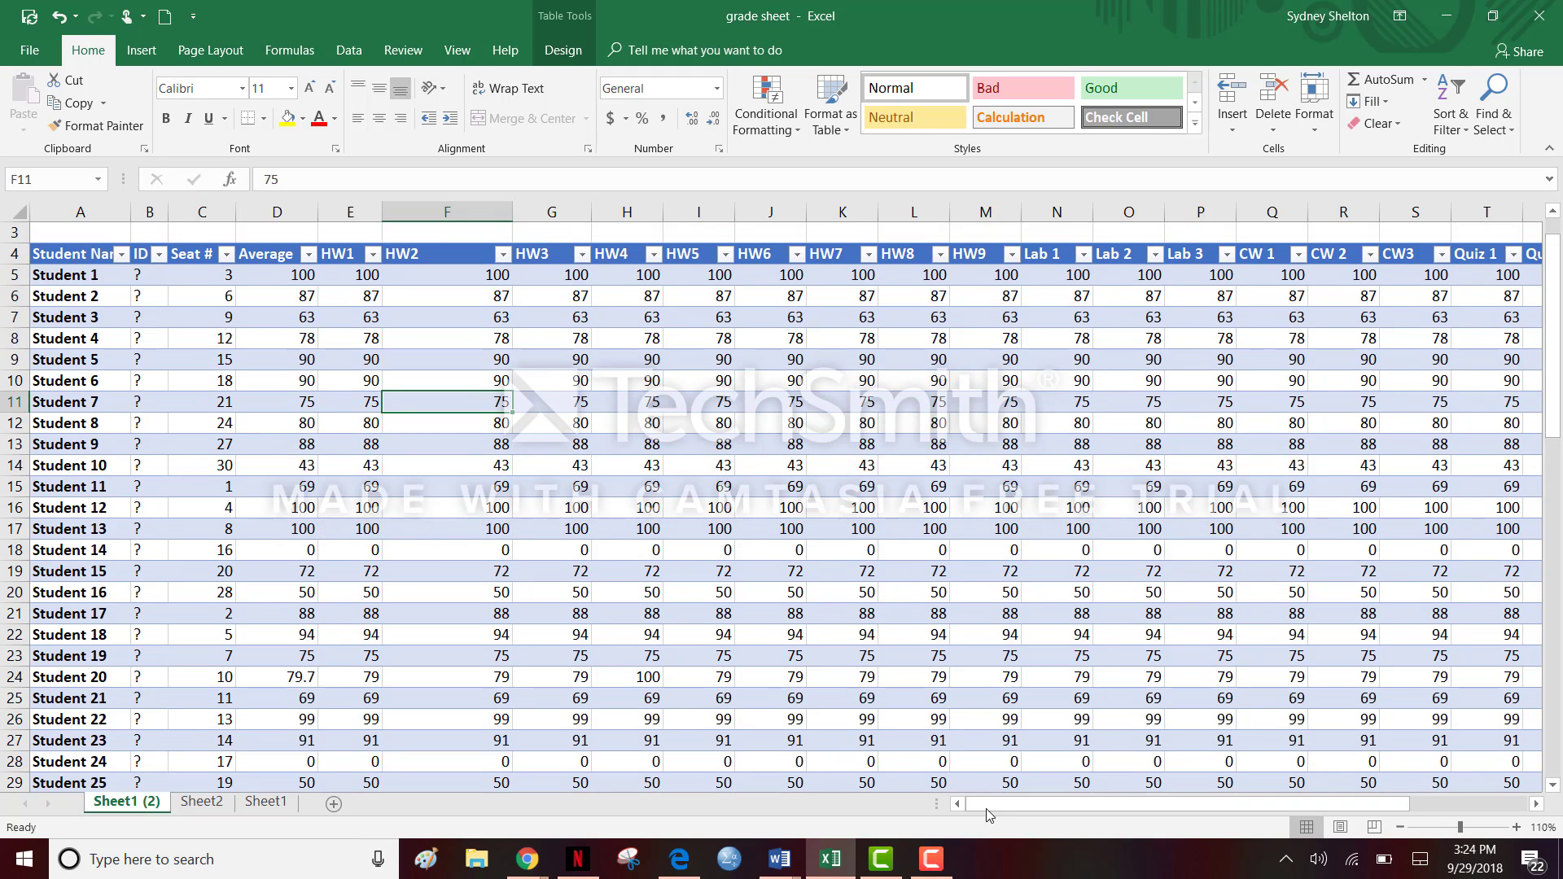
{"action": "left_click_drag", "start_coordinate": [1033, 802], "coordinate": [1343, 767]}
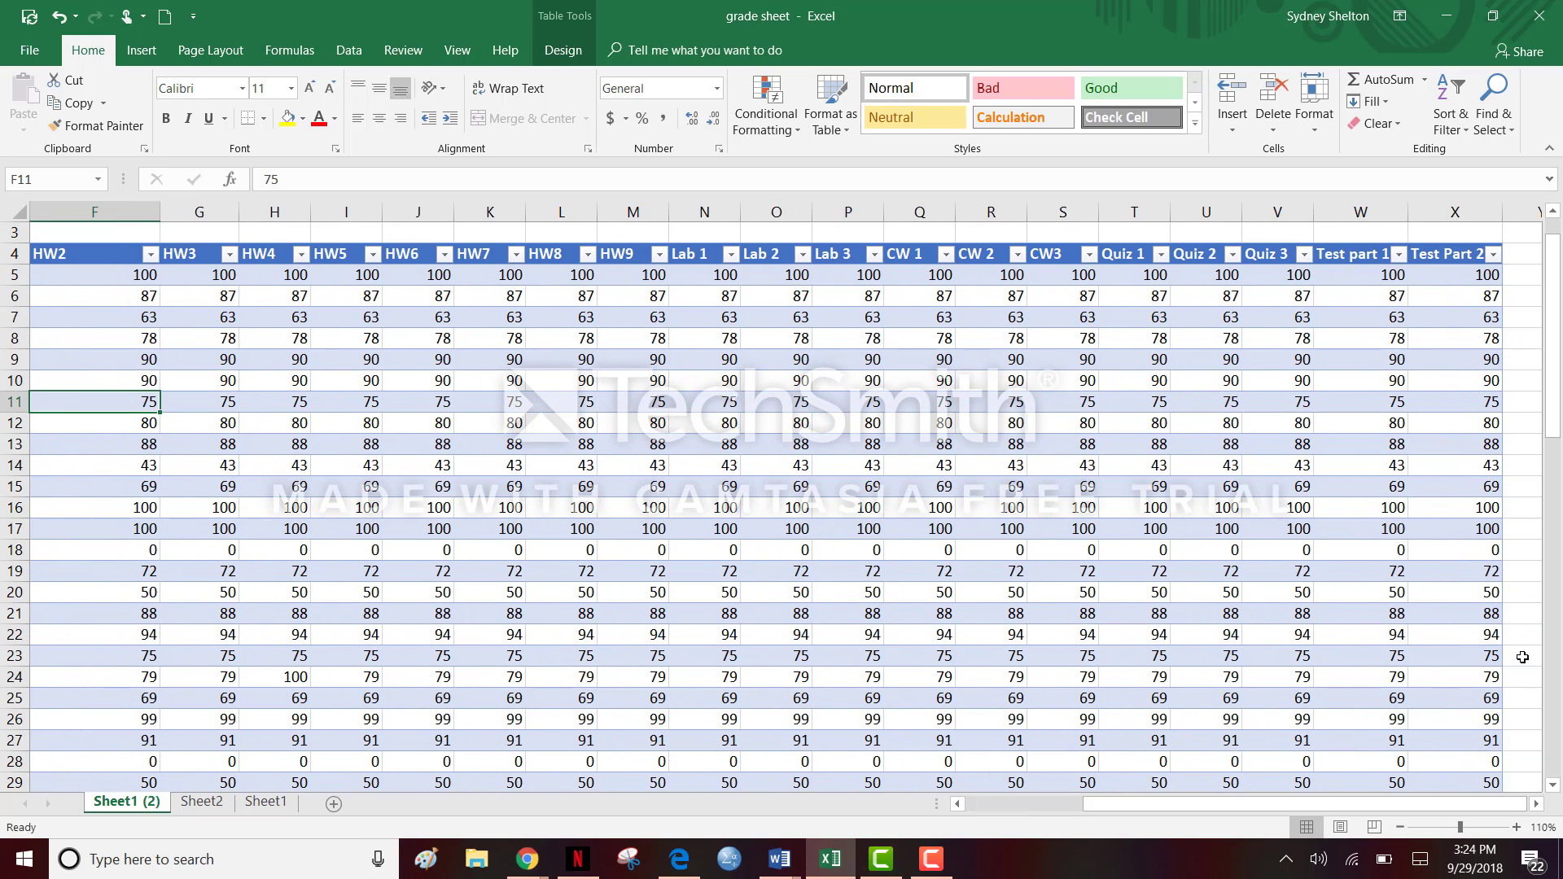
{"action": "left_click", "coordinate": [1528, 255]}
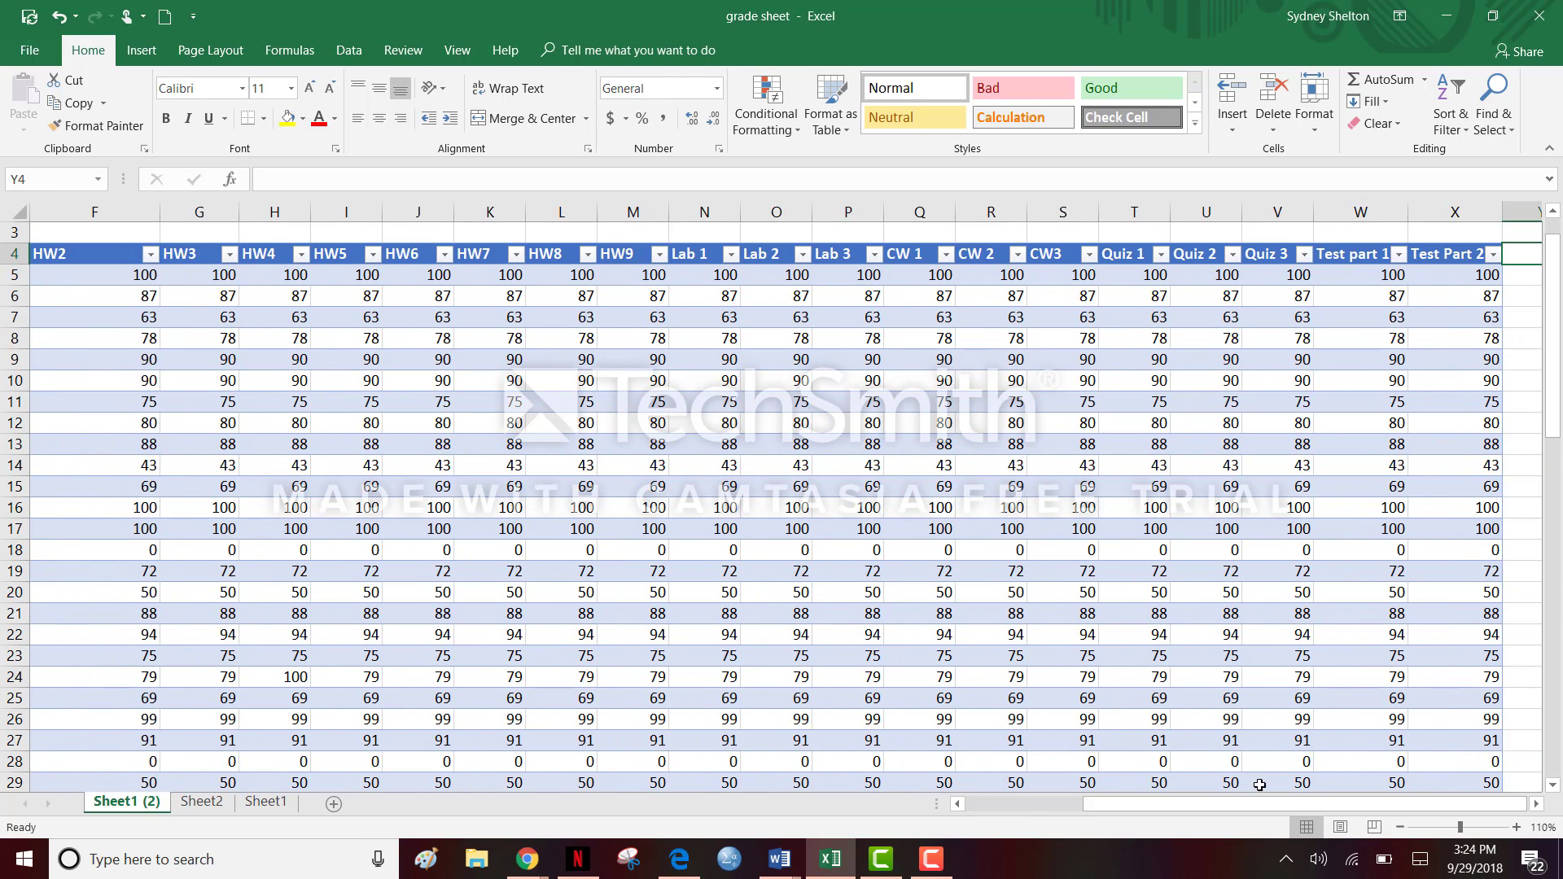
{"action": "key", "text": "Right"}
{"action": "key", "text": "Right"}
{"action": "key", "text": "Right"}
{"action": "key", "text": "Right"}
{"action": "key", "text": "Right"}
{"action": "key", "text": "Right"}
{"action": "key", "text": "Right"}
{"action": "key", "text": "Right"}
{"action": "key", "text": "Right"}
{"action": "key", "text": "Right"}
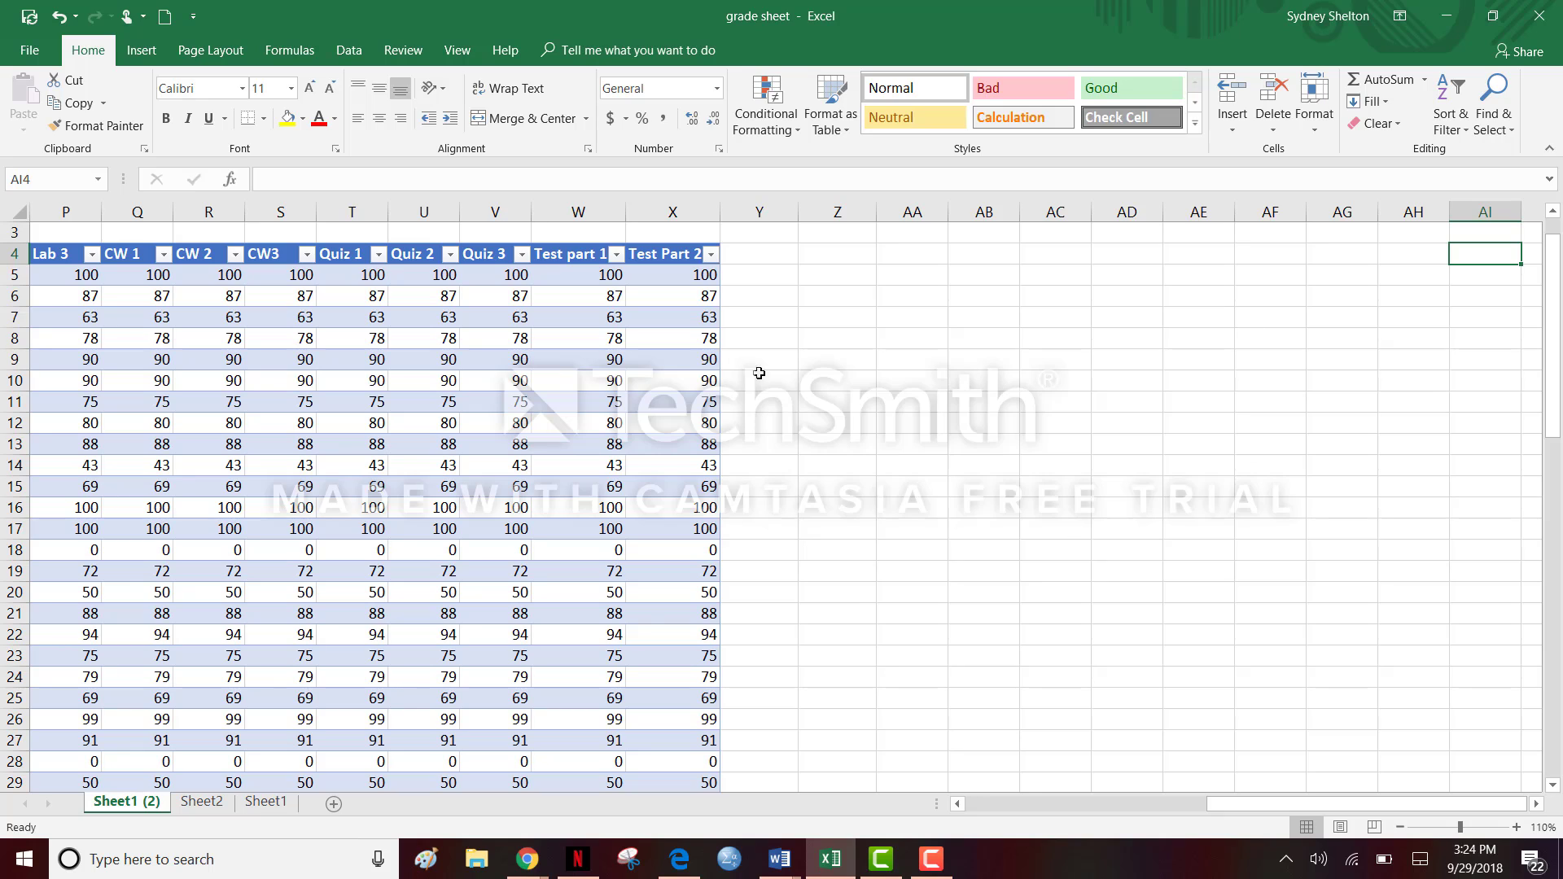
{"action": "left_click", "coordinate": [772, 260]}
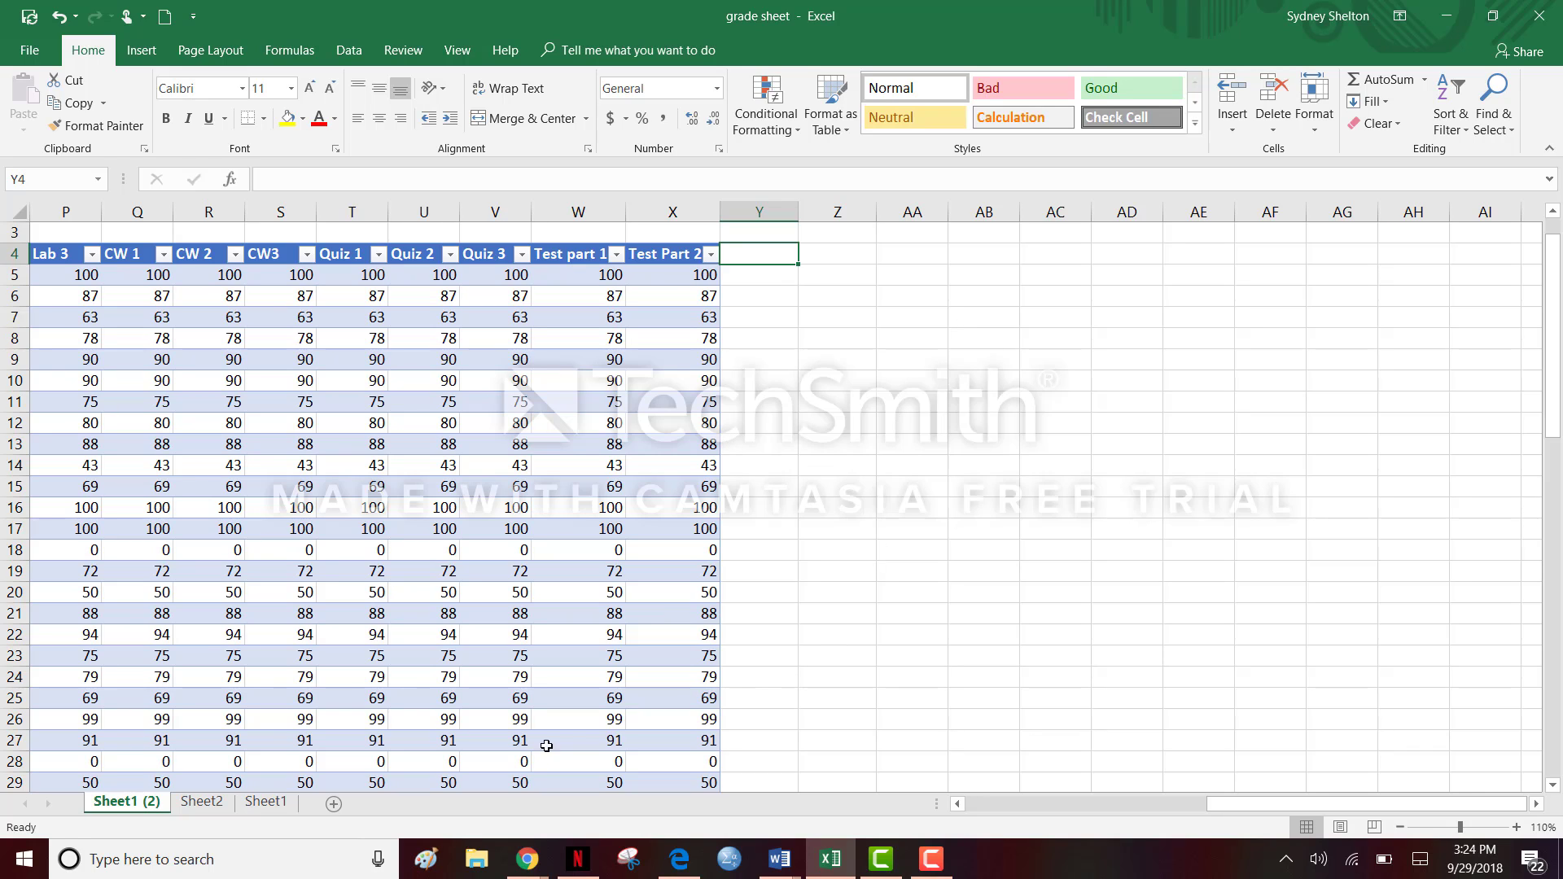
{"action": "left_click", "coordinate": [506, 767]}
{"action": "left_click", "coordinate": [401, 760]}
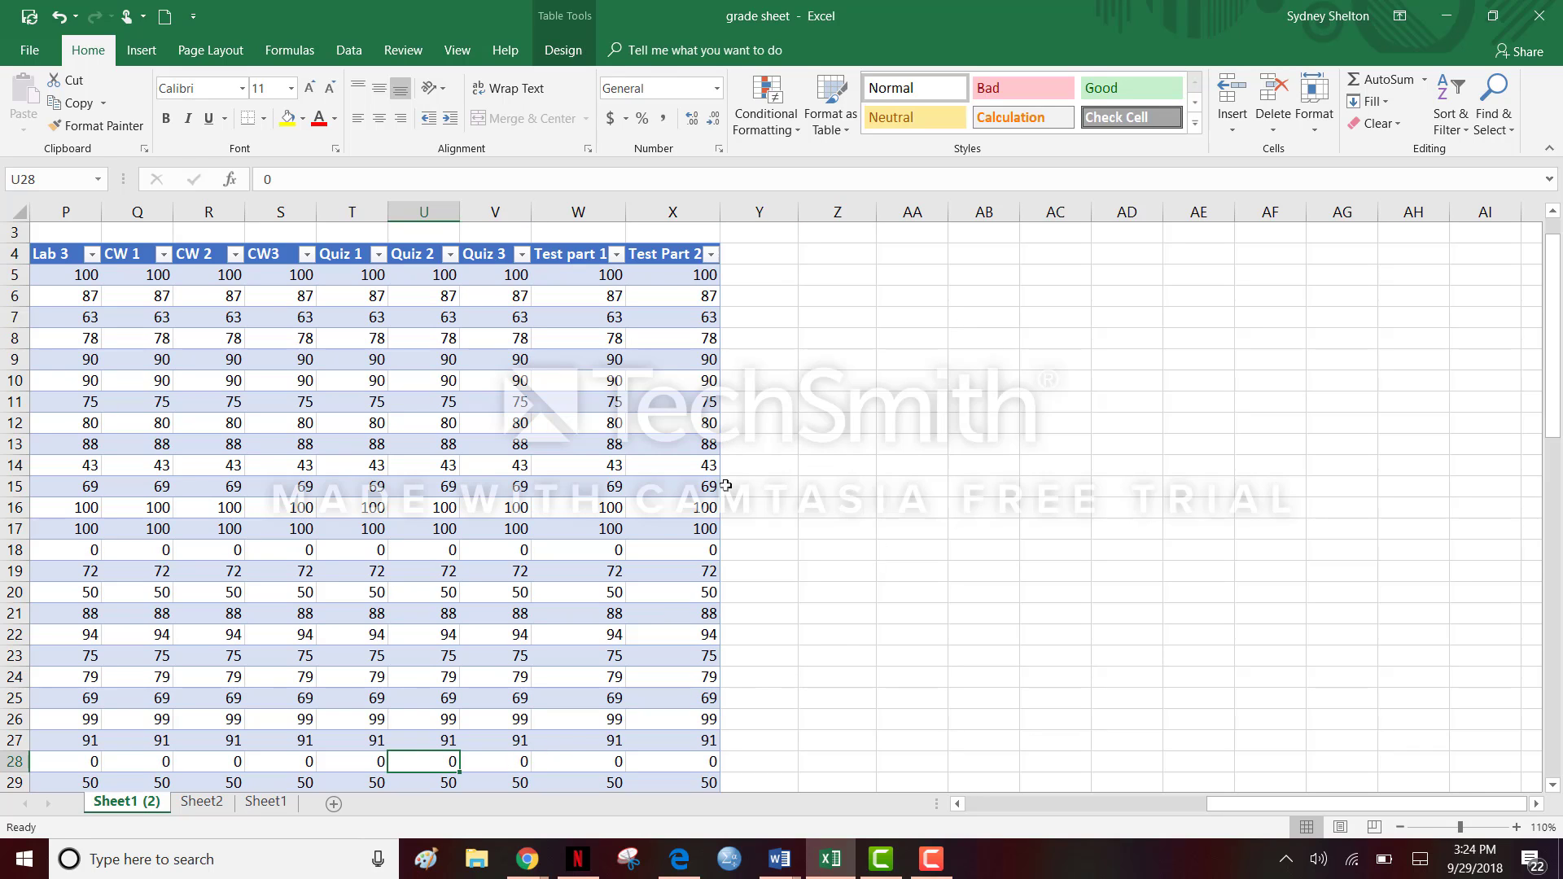
Add list data validation to cell Y4, beside the Test Part 2 header, with the source yes, no
{"action": "left_click", "coordinate": [761, 259]}
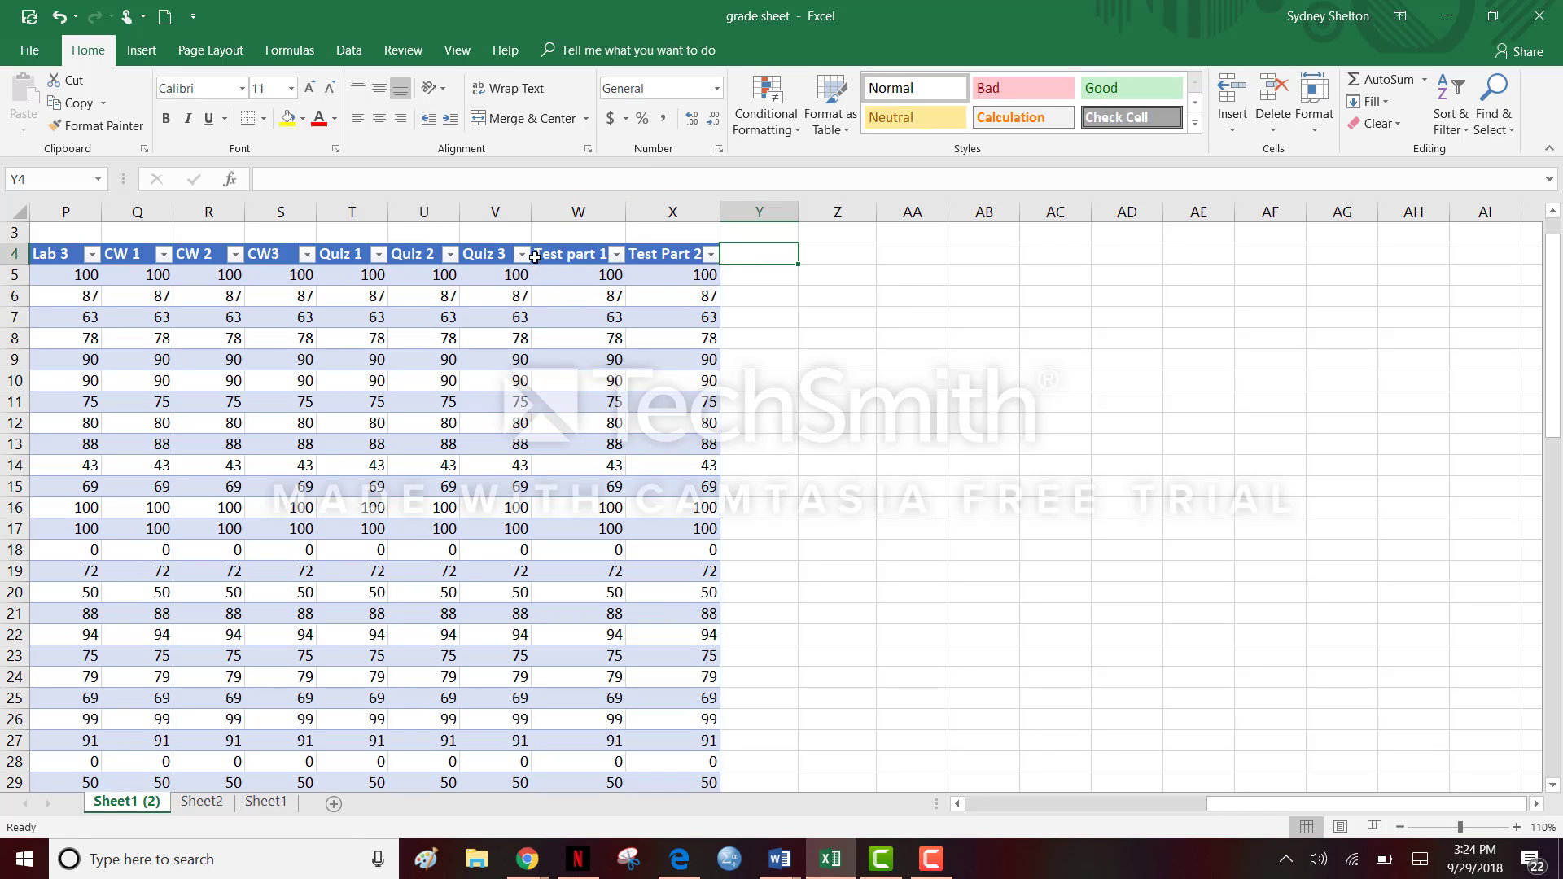
{"action": "left_click", "coordinate": [348, 51]}
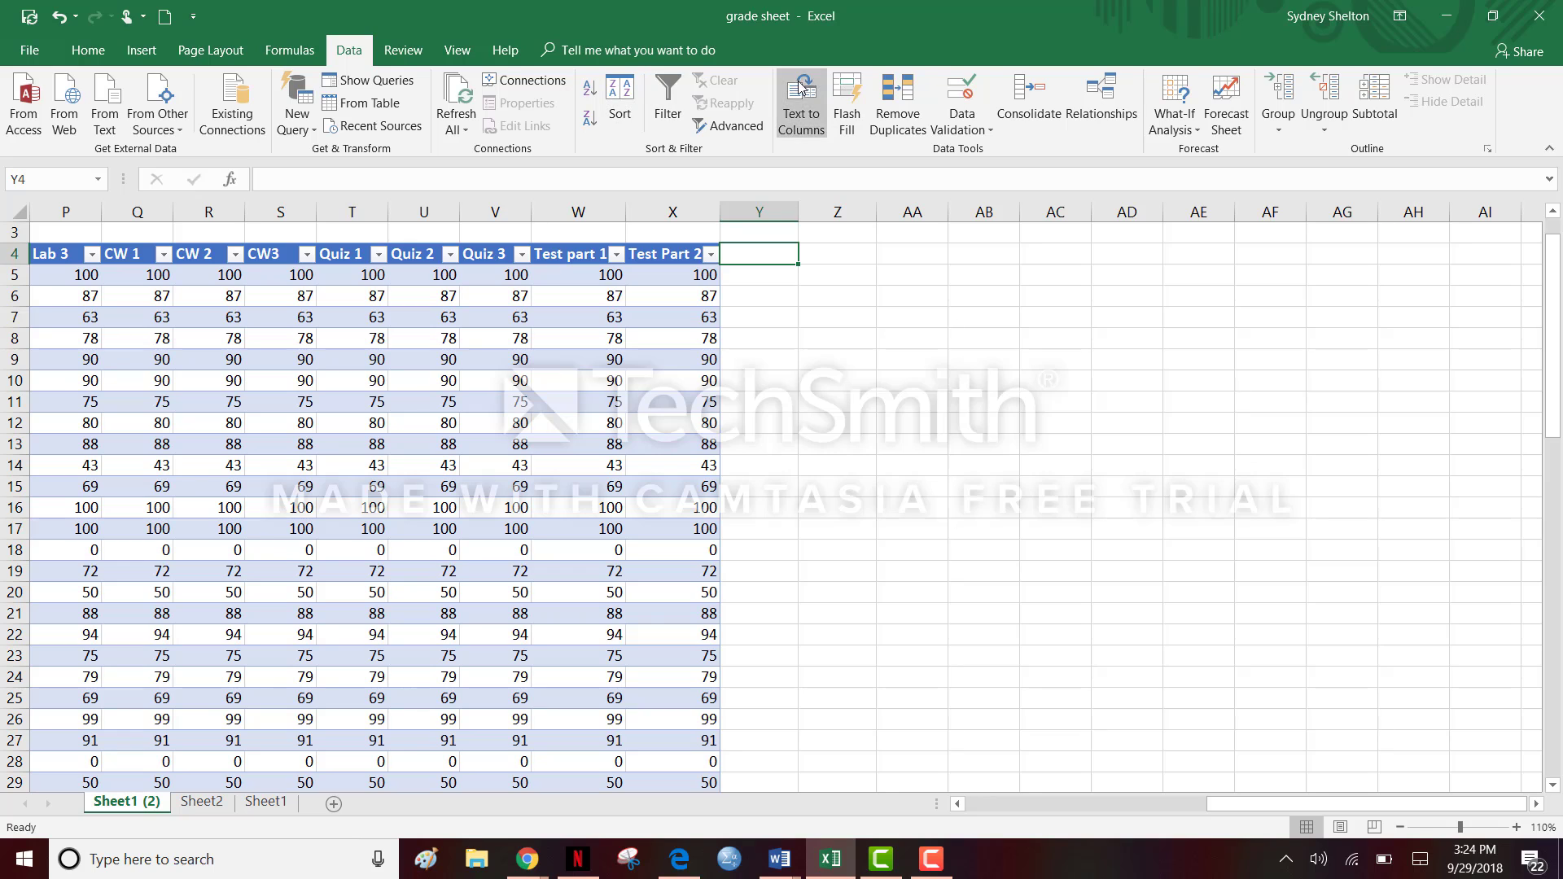
{"action": "left_click", "coordinate": [977, 115]}
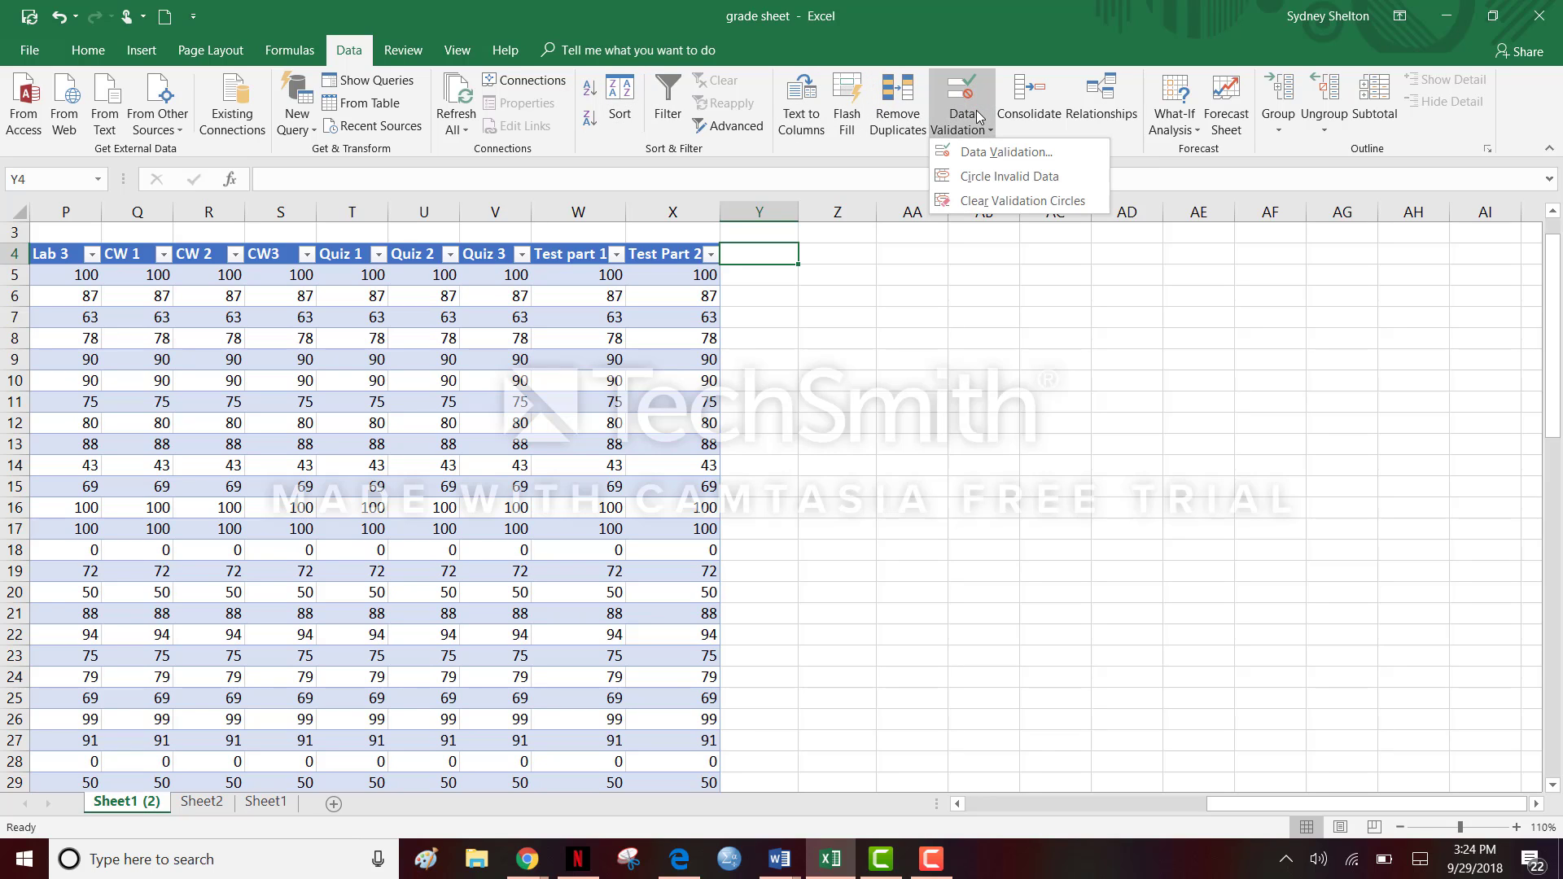
{"action": "left_click", "coordinate": [990, 154]}
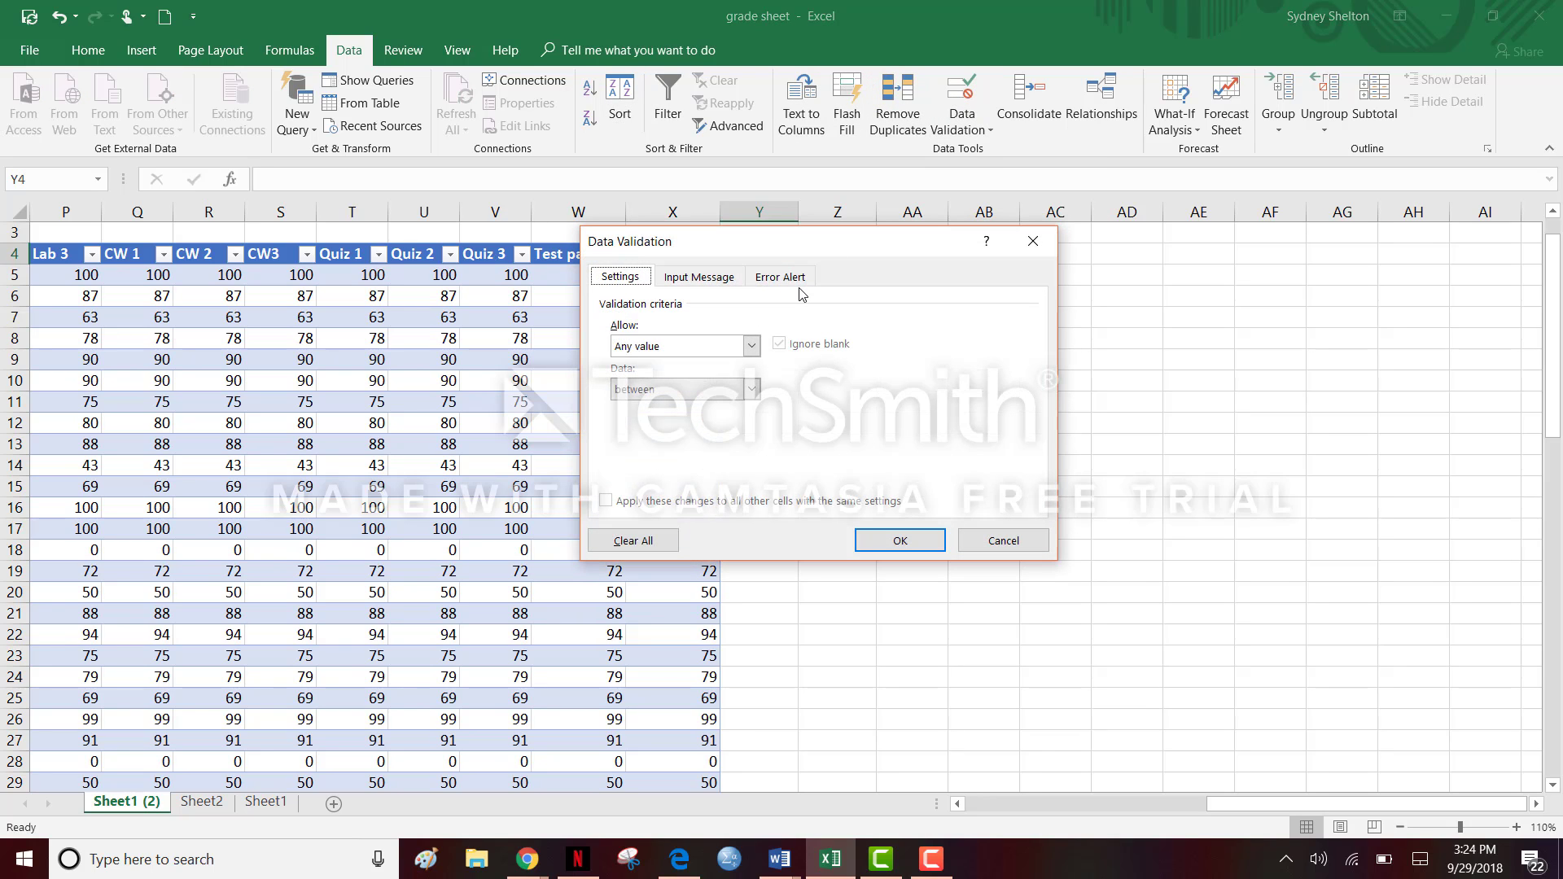
{"action": "left_click", "coordinate": [752, 348]}
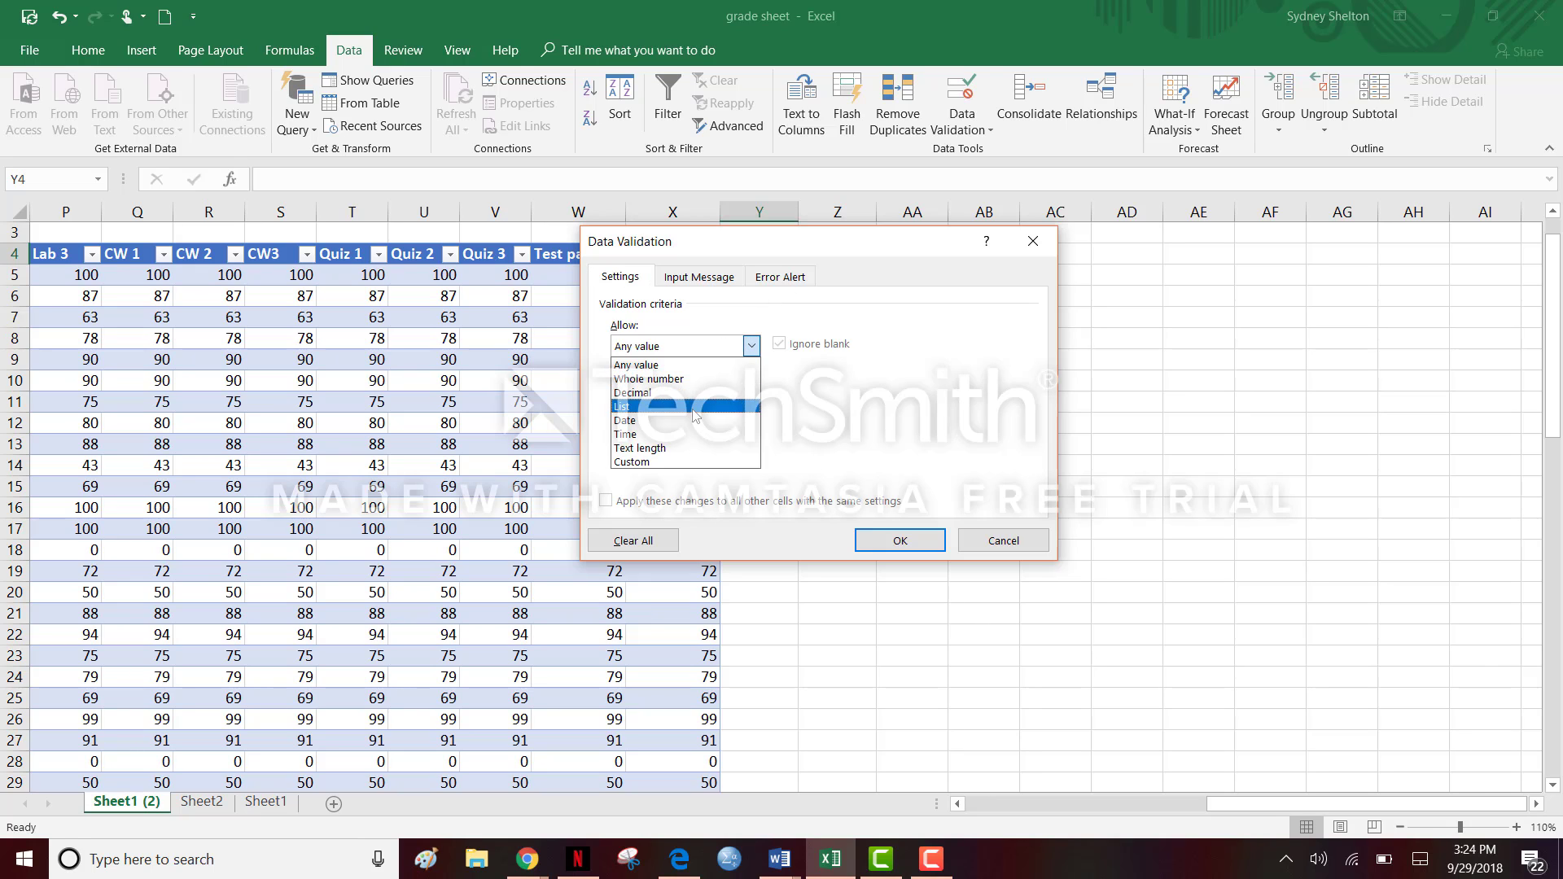
{"action": "left_click", "coordinate": [682, 406]}
{"action": "left_click", "coordinate": [739, 436]}
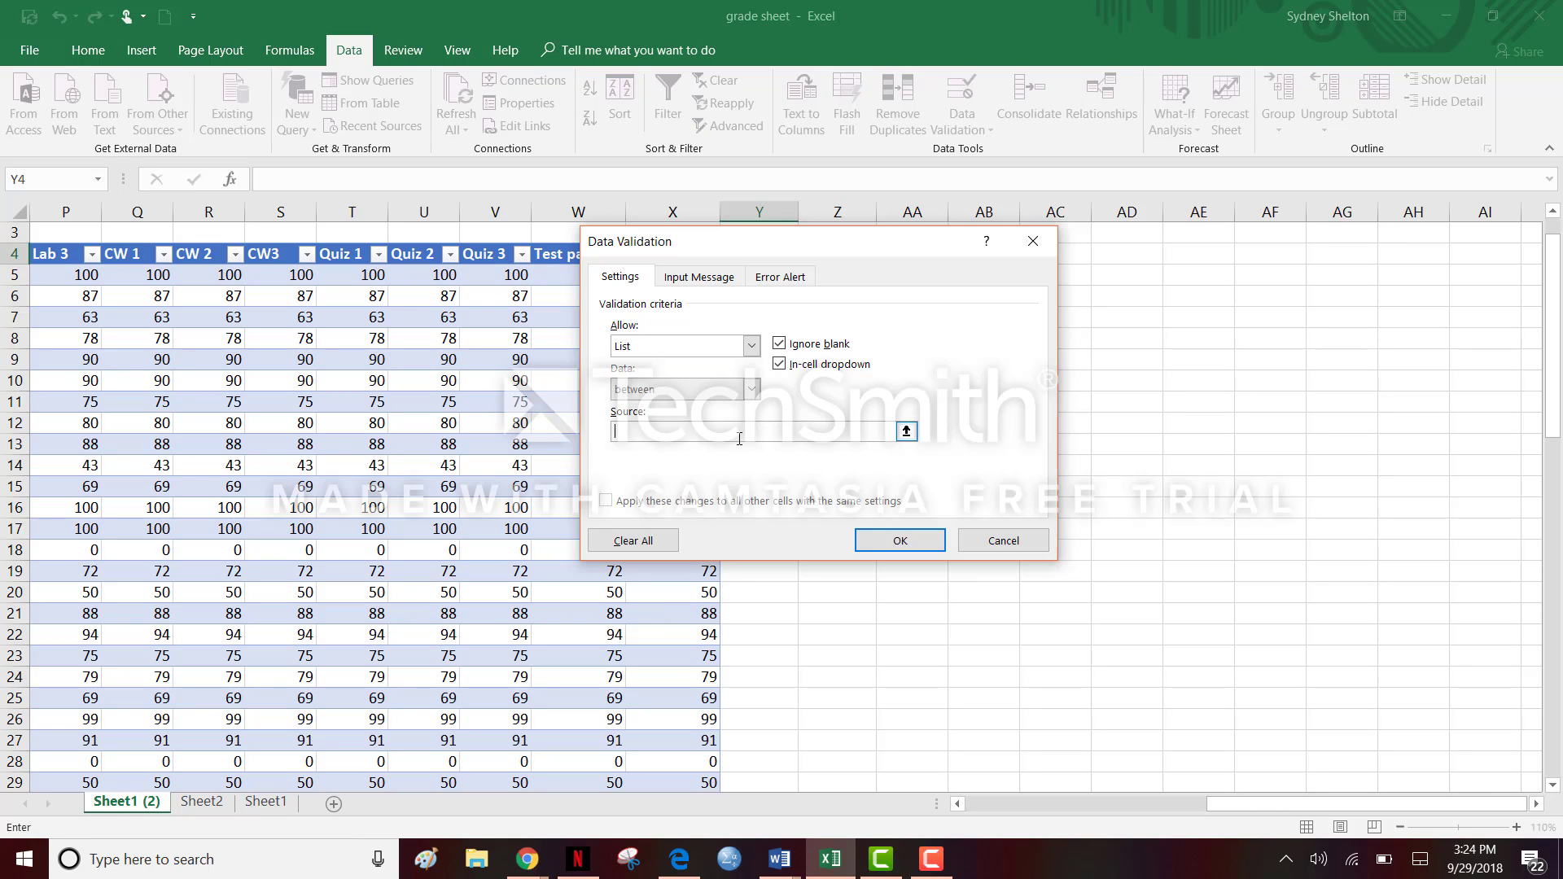
{"action": "type", "text": "yes, no"}
{"action": "left_click", "coordinate": [907, 540]}
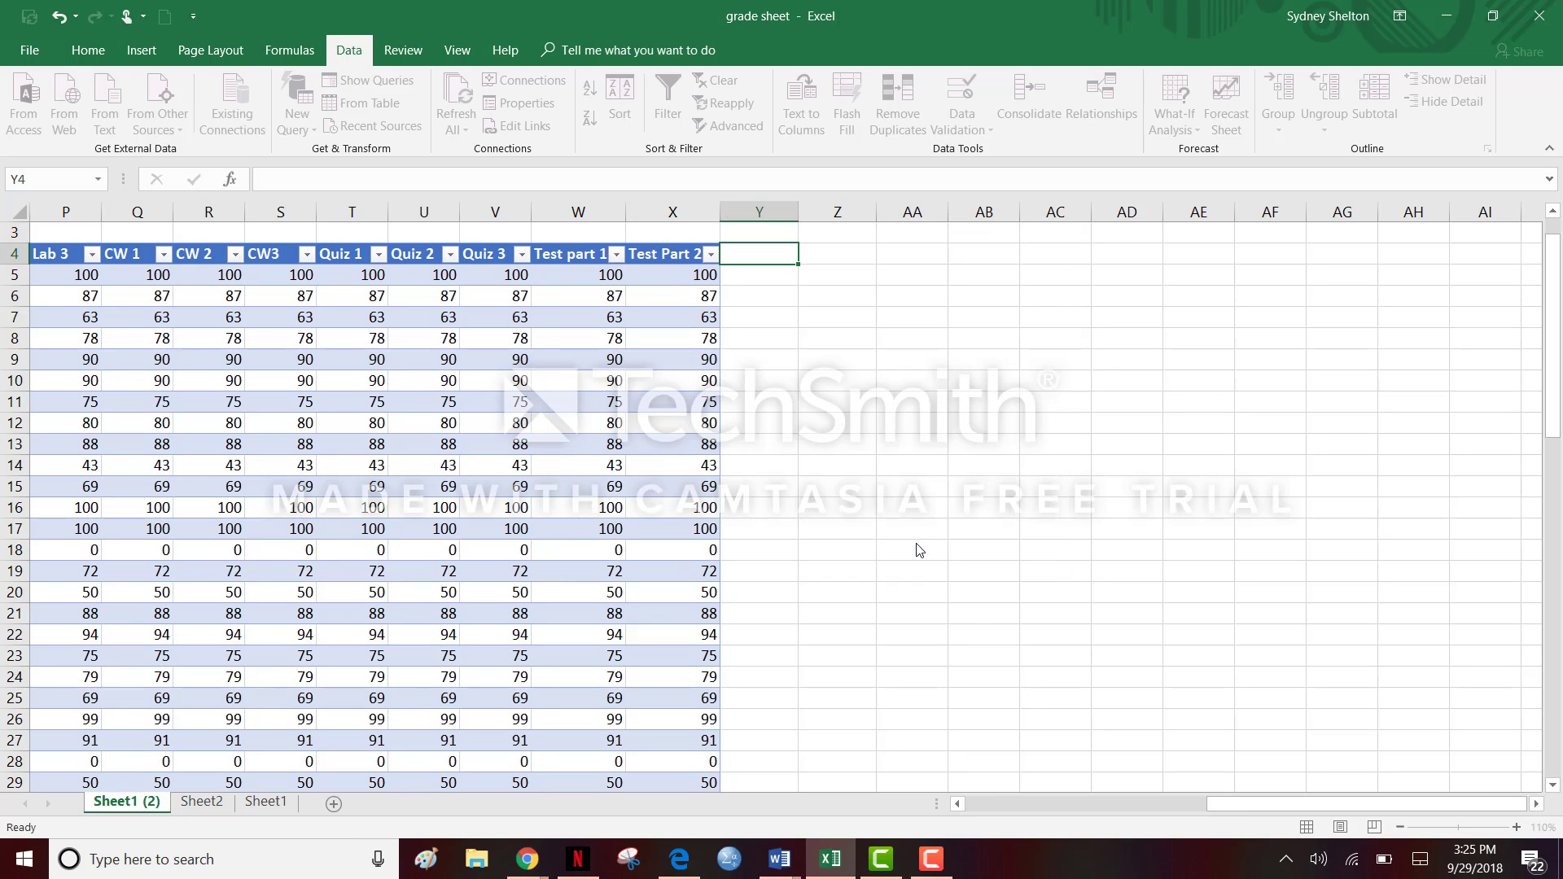
Check the choices in cell Y4's dropdown list and close it without picking one
{"action": "left_click", "coordinate": [807, 255]}
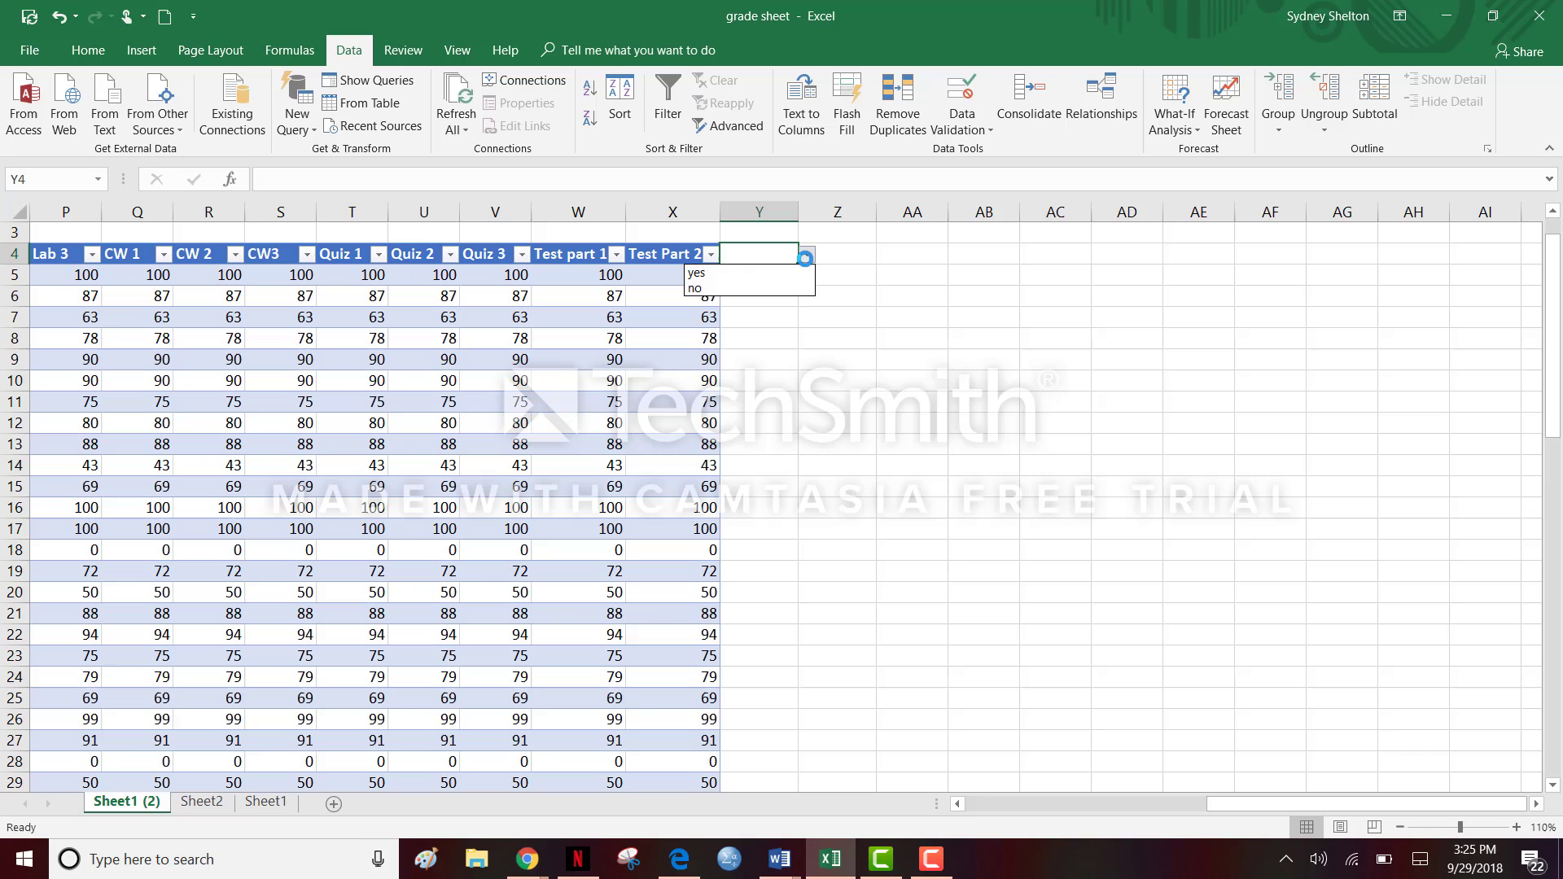
{"action": "key", "text": "Escape"}
{"action": "left_click", "coordinate": [770, 292]}
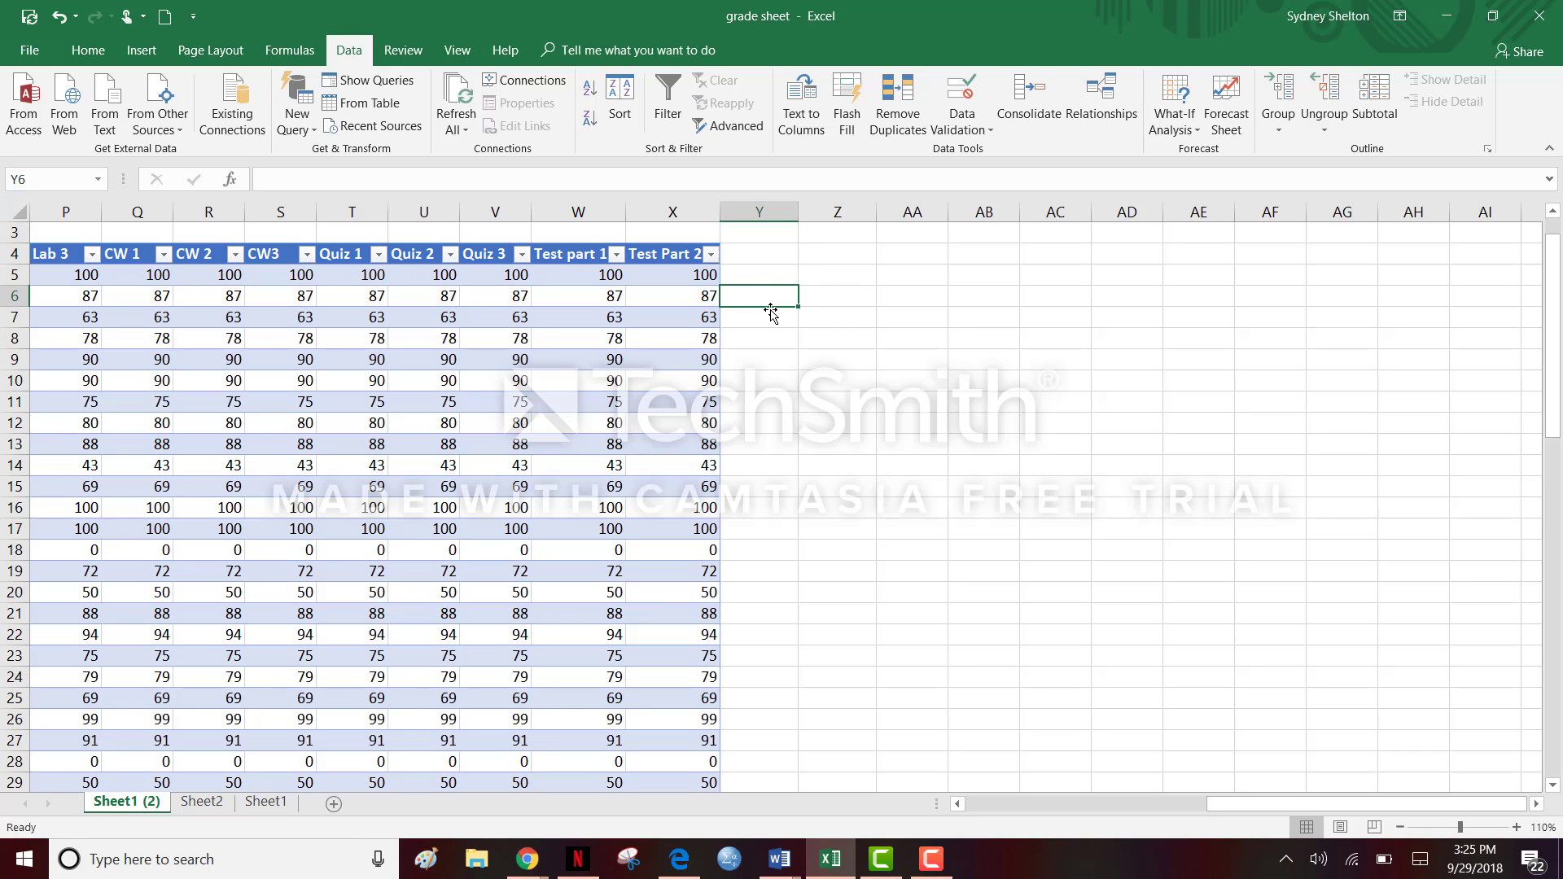
{"action": "left_click", "coordinate": [774, 356]}
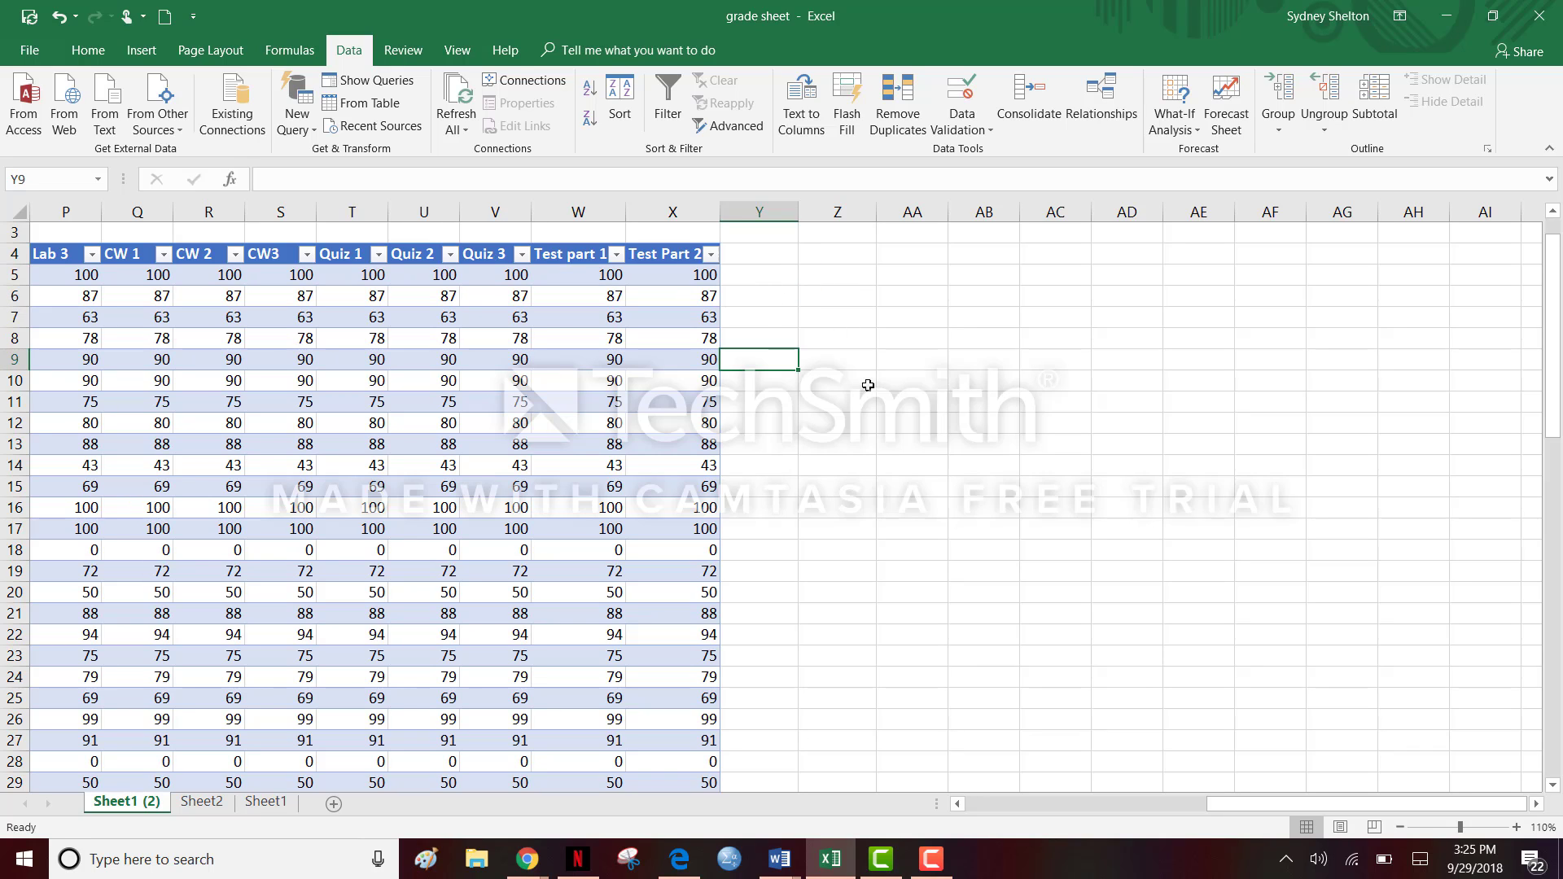
{"action": "left_click_drag", "start_coordinate": [1271, 804], "coordinate": [1023, 819]}
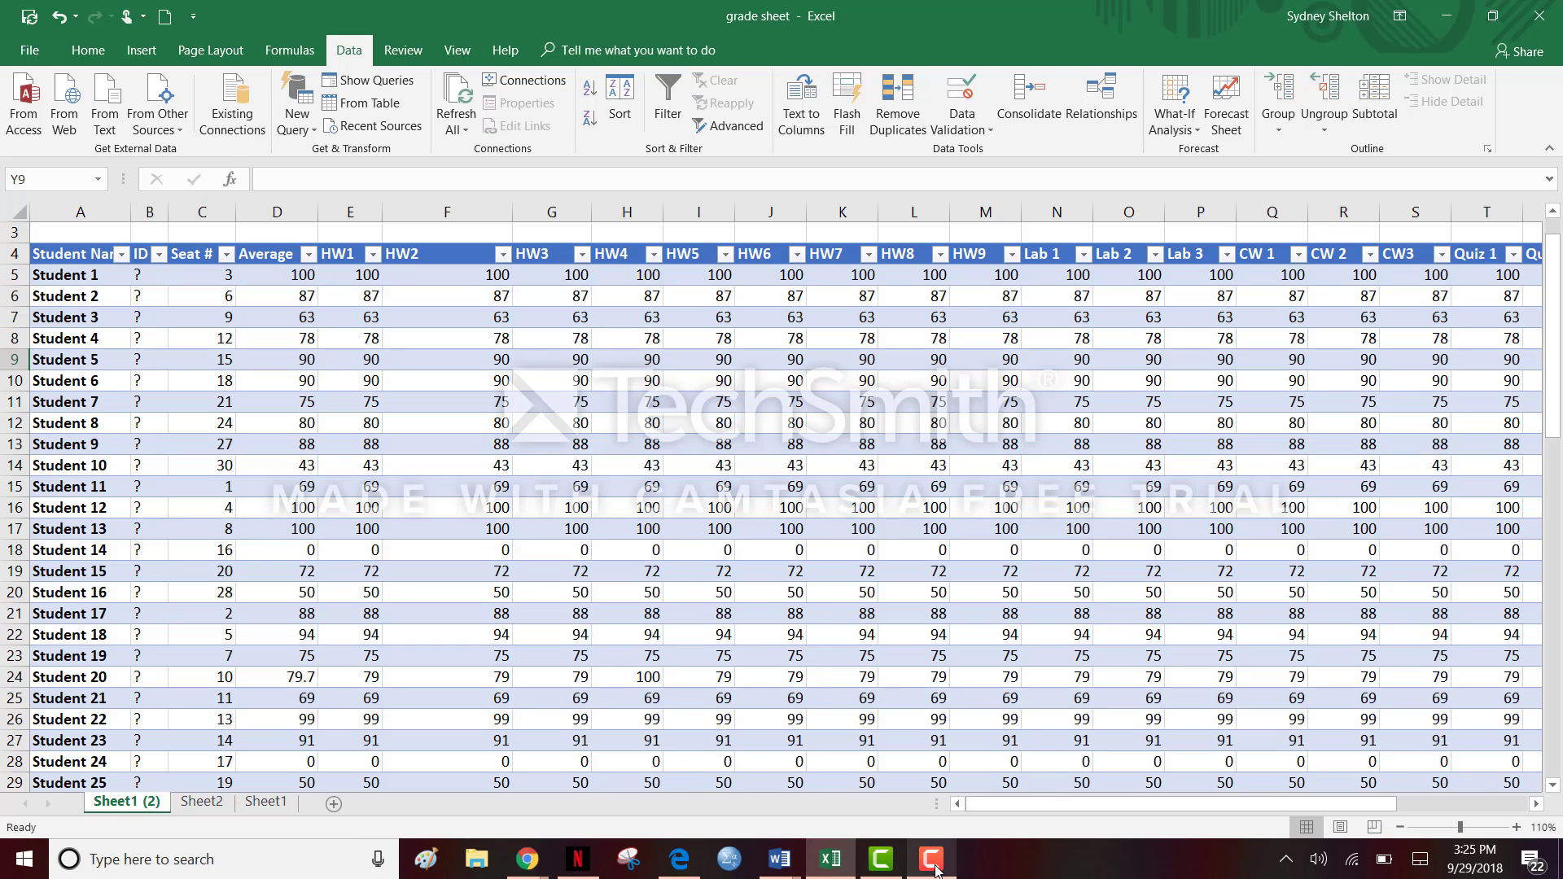
{"action": "mouse_move", "coordinate": [935, 862]}
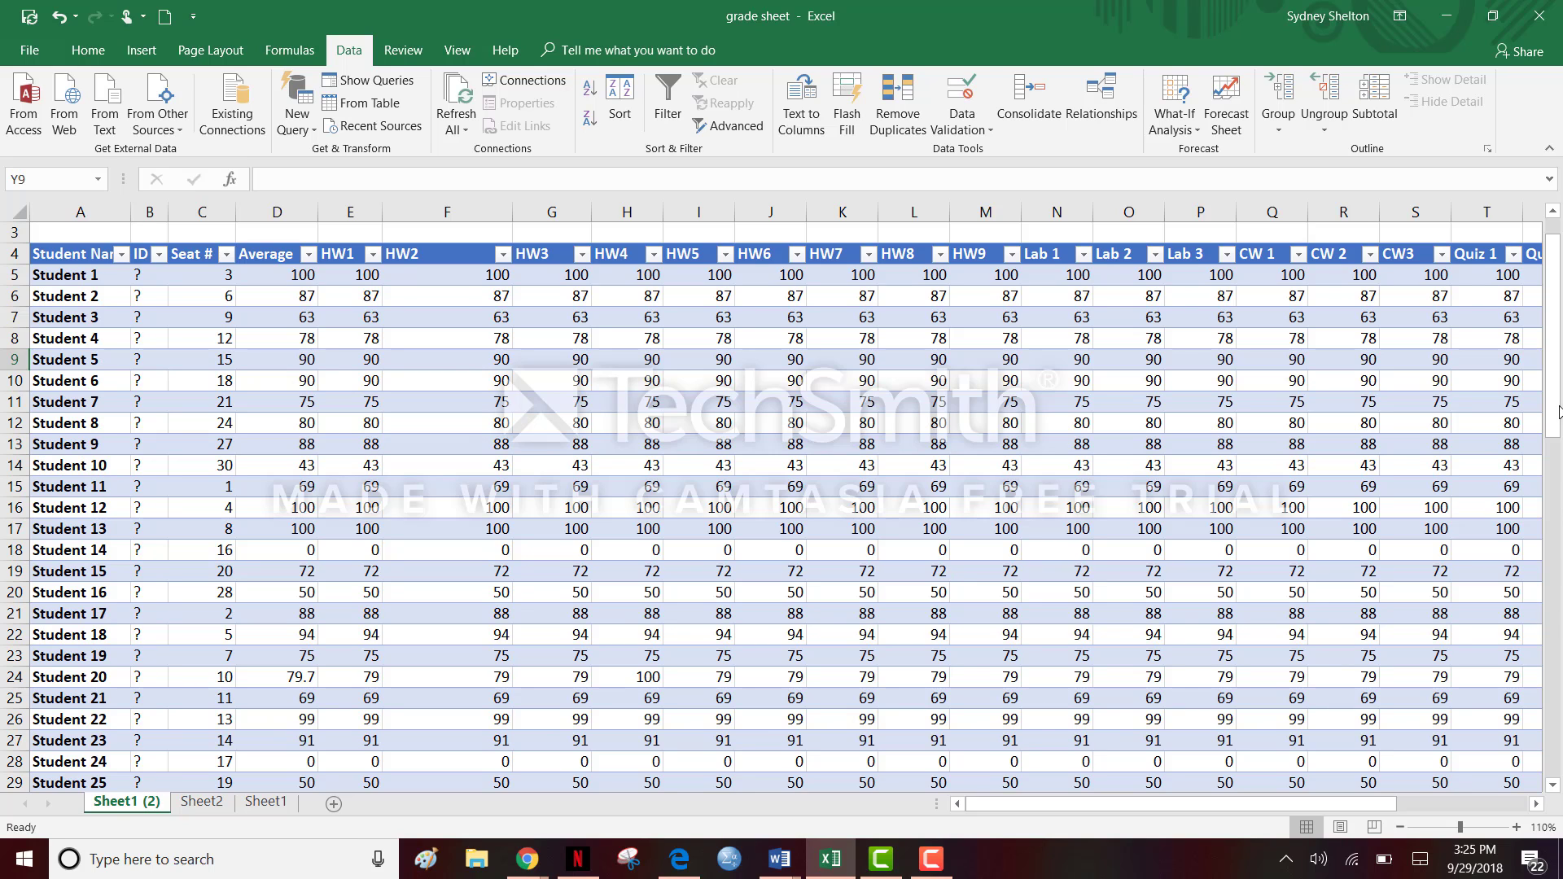
{"action": "left_click_drag", "start_coordinate": [1559, 411], "coordinate": [1557, 396]}
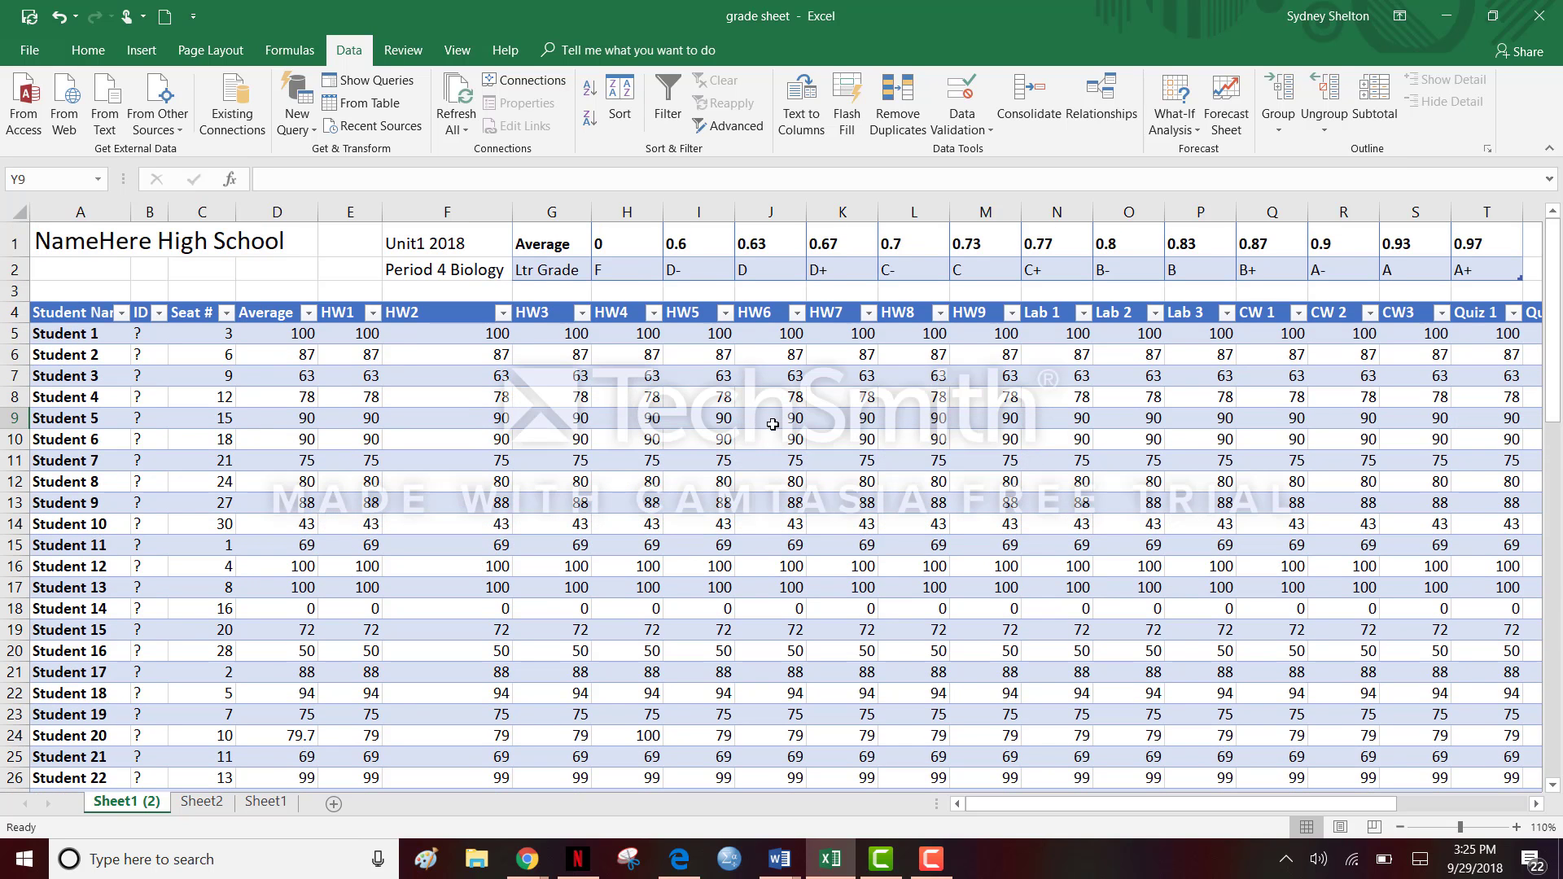
{"action": "left_click", "coordinate": [929, 871]}
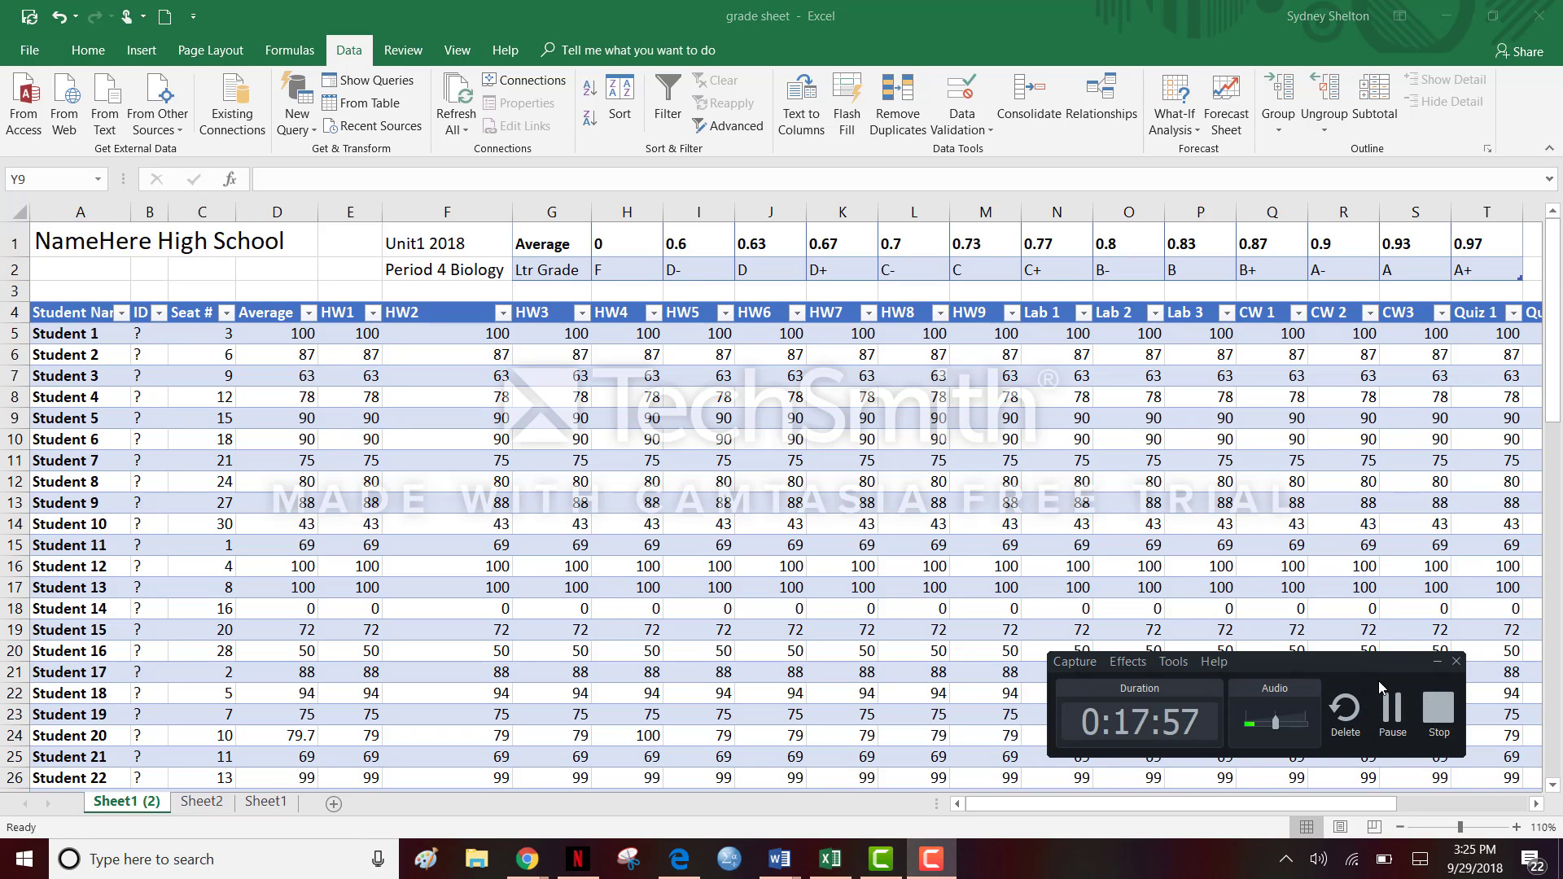